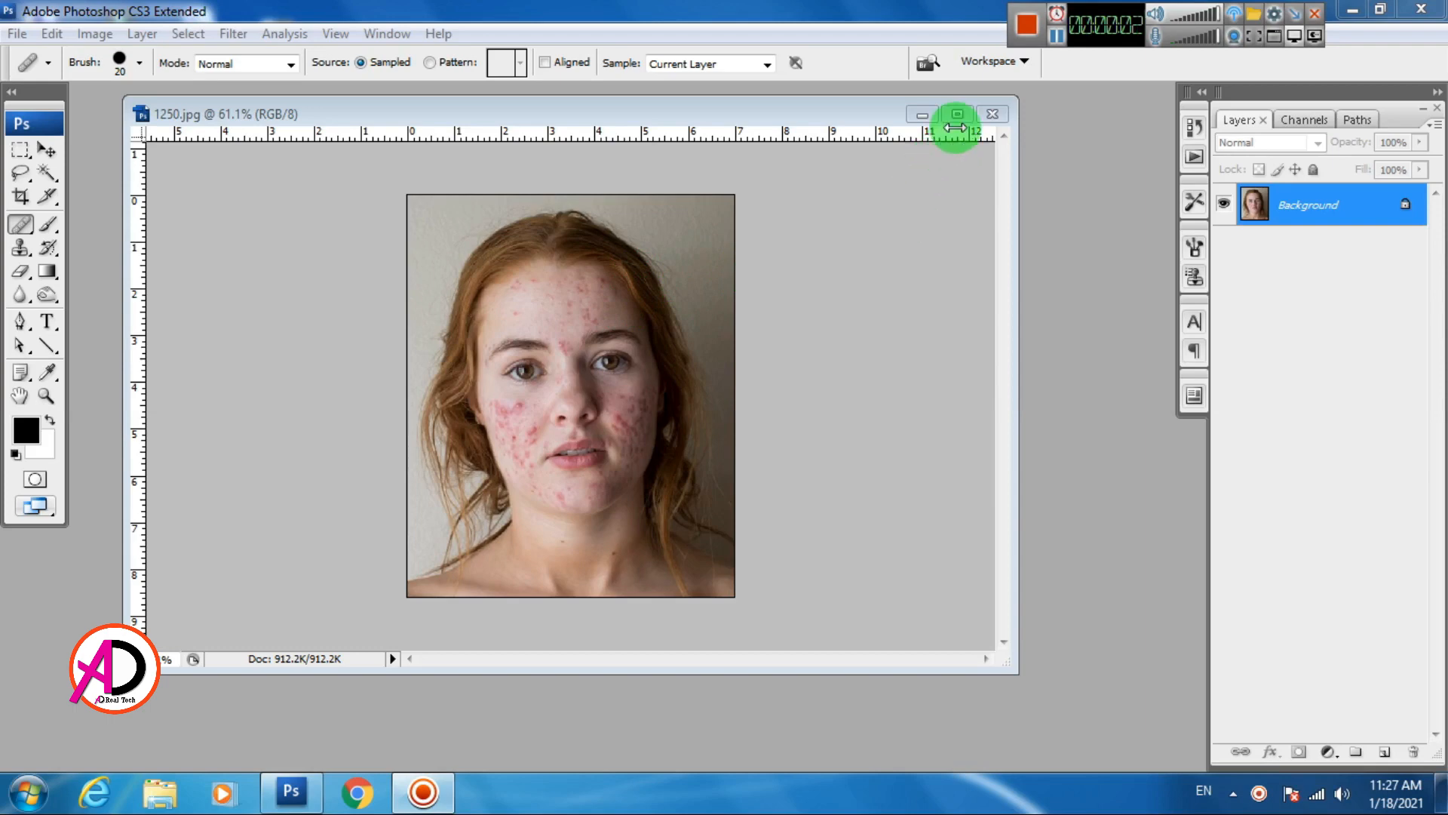
- Examine the blemishes on the face in the 1250.jpg portrait at full window size
click(956, 117)
scroll(614, 420, up, 3)
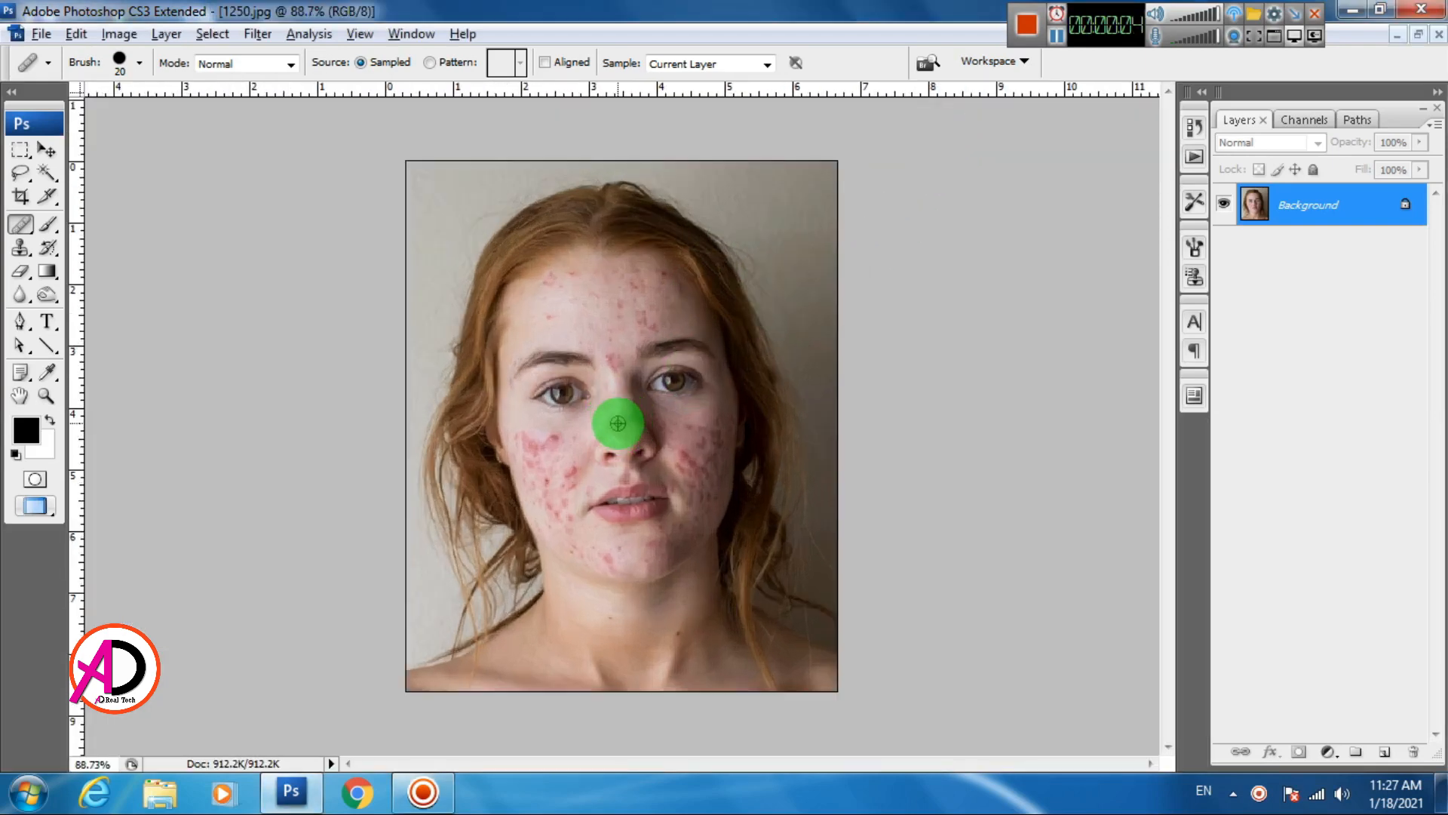
scroll(717, 274, down, 3)
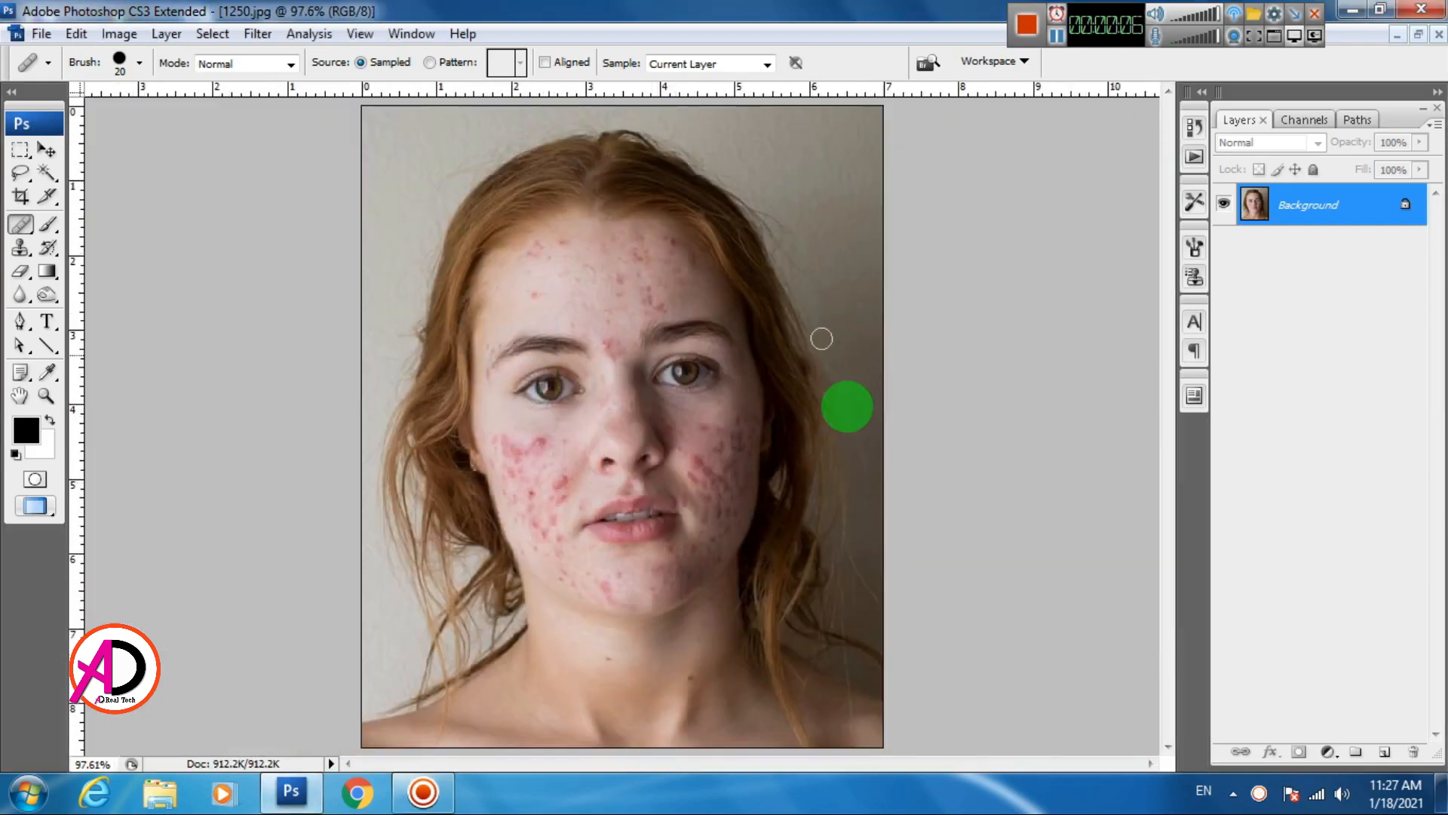
scroll(604, 479, down, 2)
scroll(624, 472, up, 3)
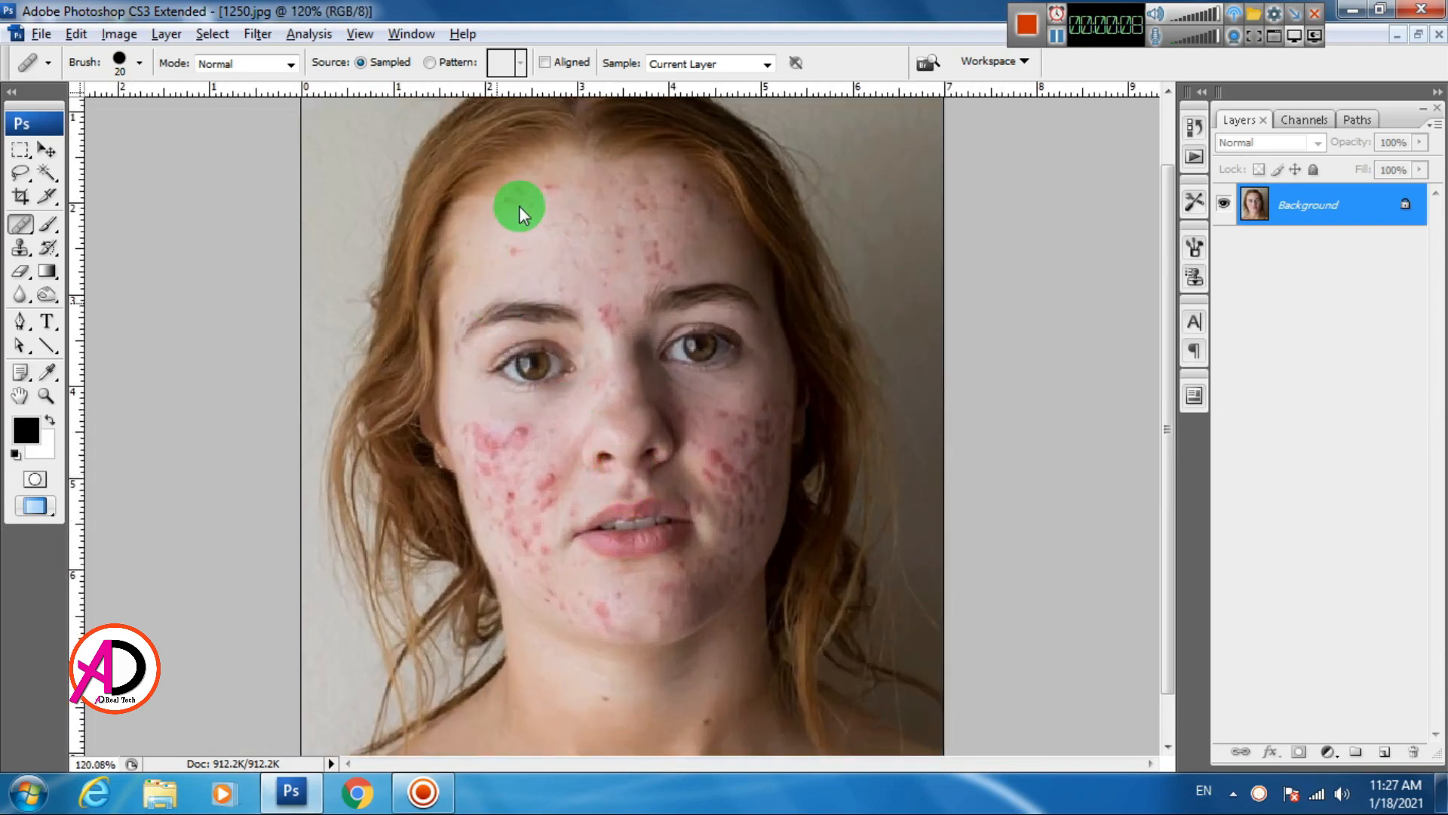
scroll(711, 450, down, 2)
scroll(705, 462, up, 1)
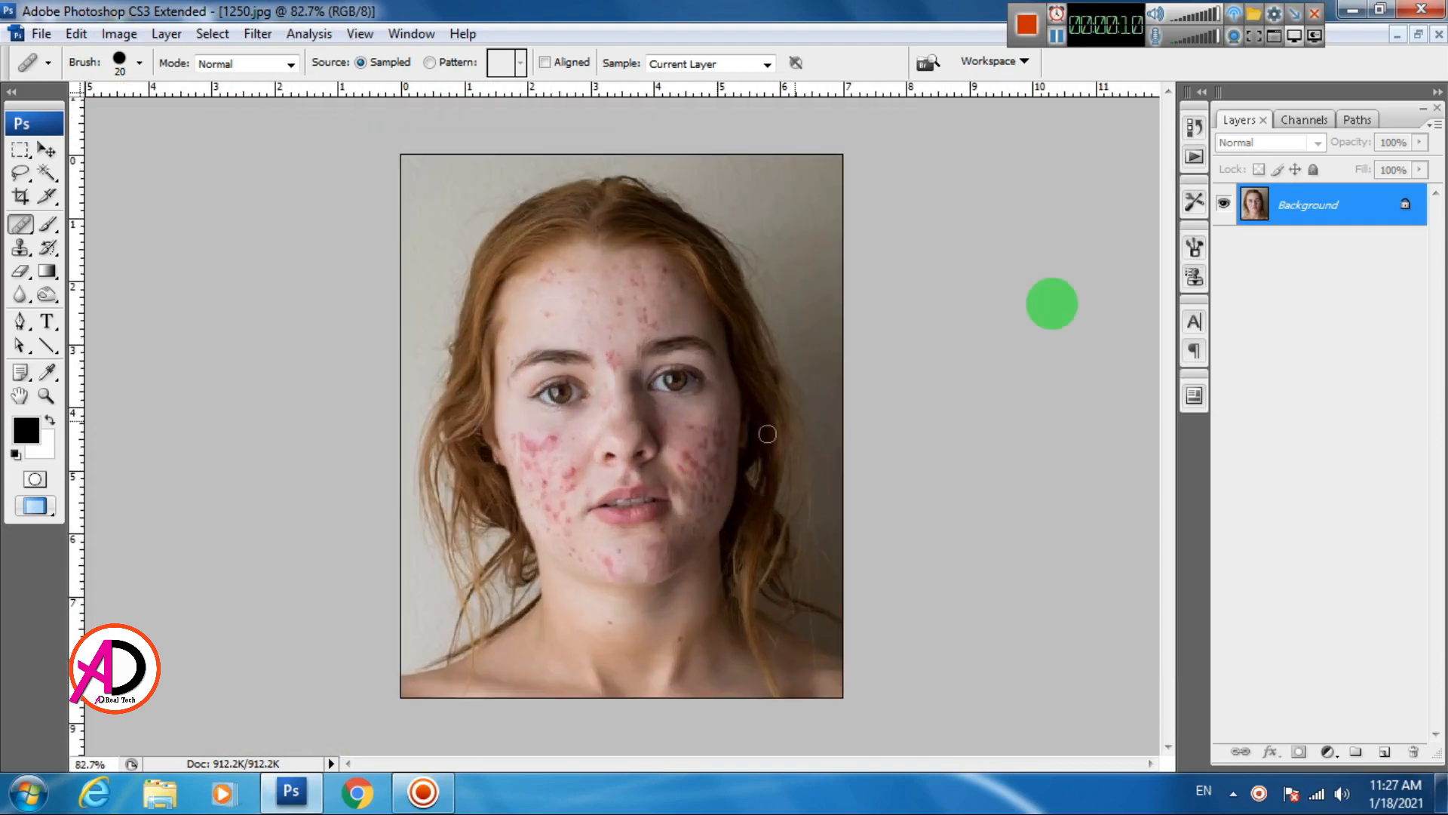
- Move the restored 1250.jpg window aside and bring the blank Untitled-1 page into full view in its window
click(1417, 33)
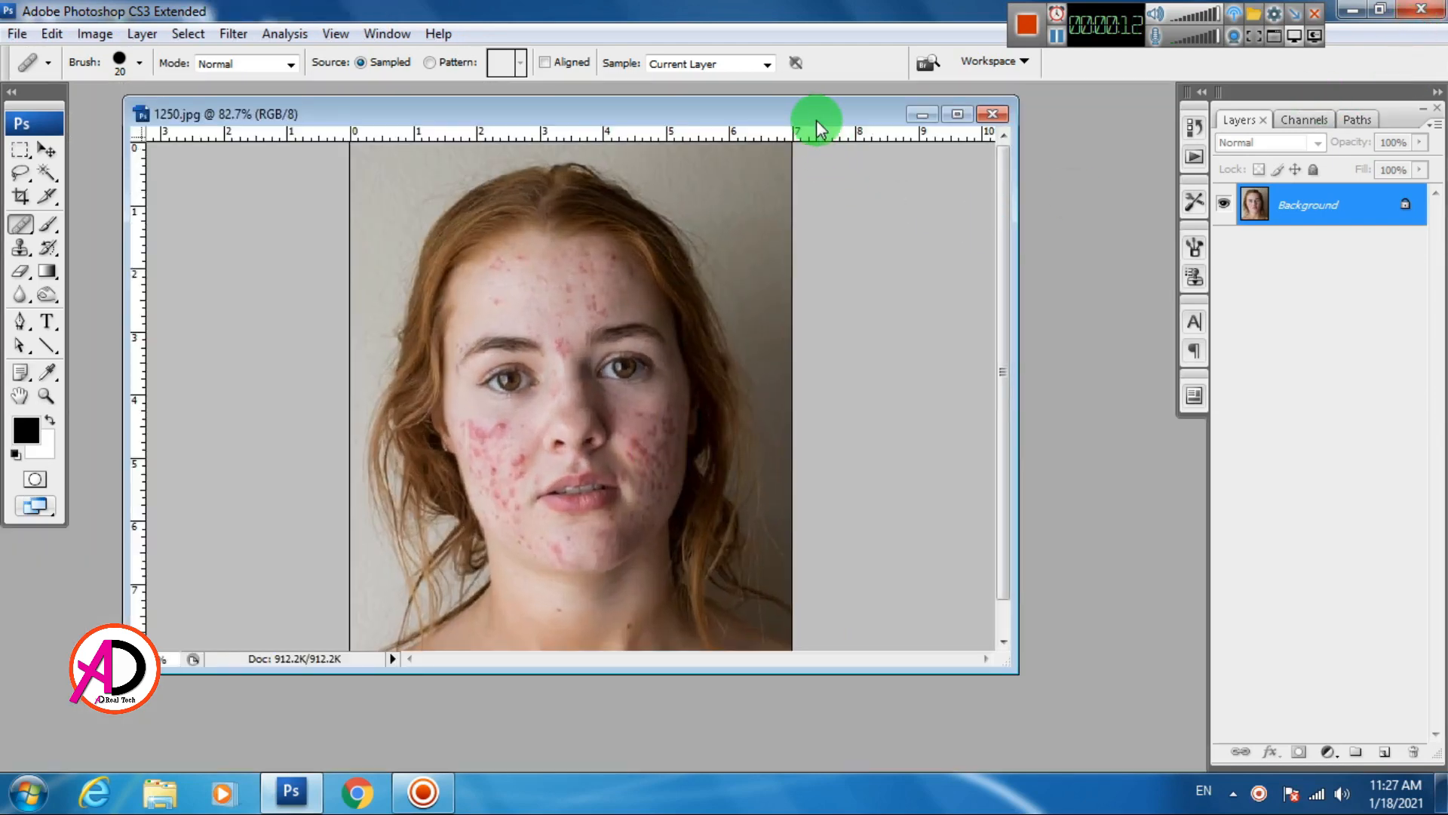
drag(816, 120, 851, 313)
click(745, 143)
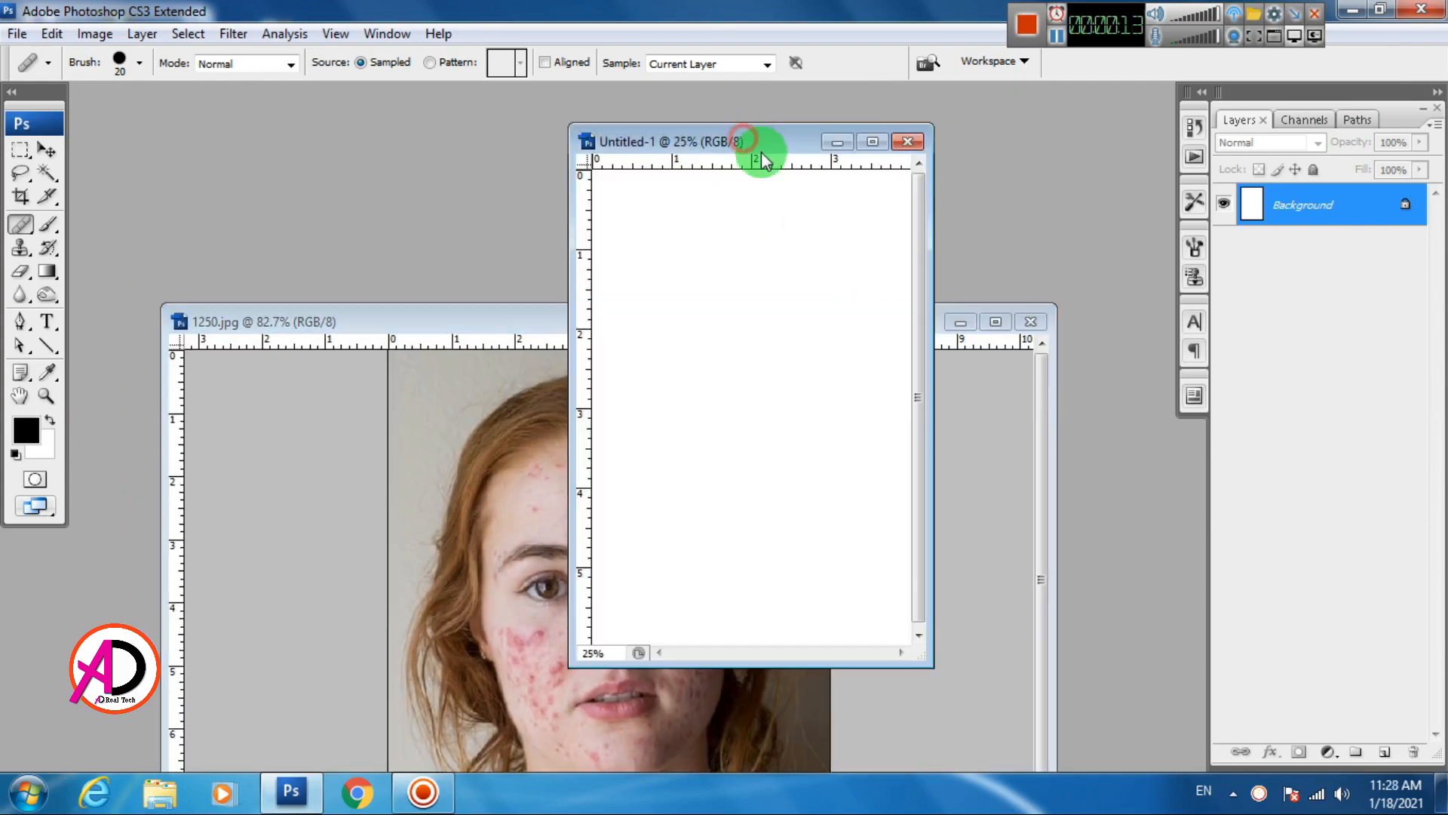
click(873, 143)
scroll(591, 325, up, 1)
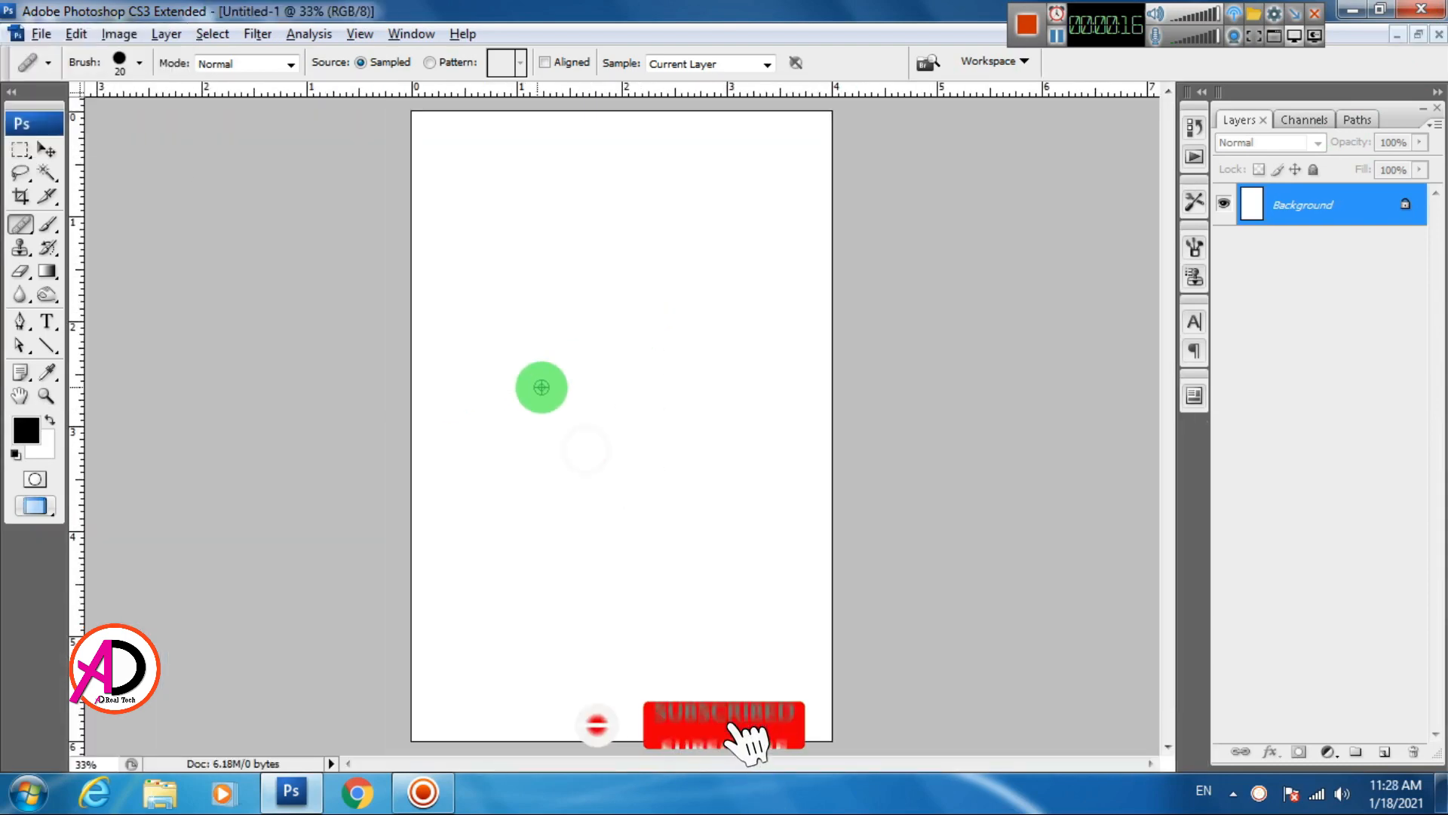
scroll(541, 387, down, 1)
click(1418, 34)
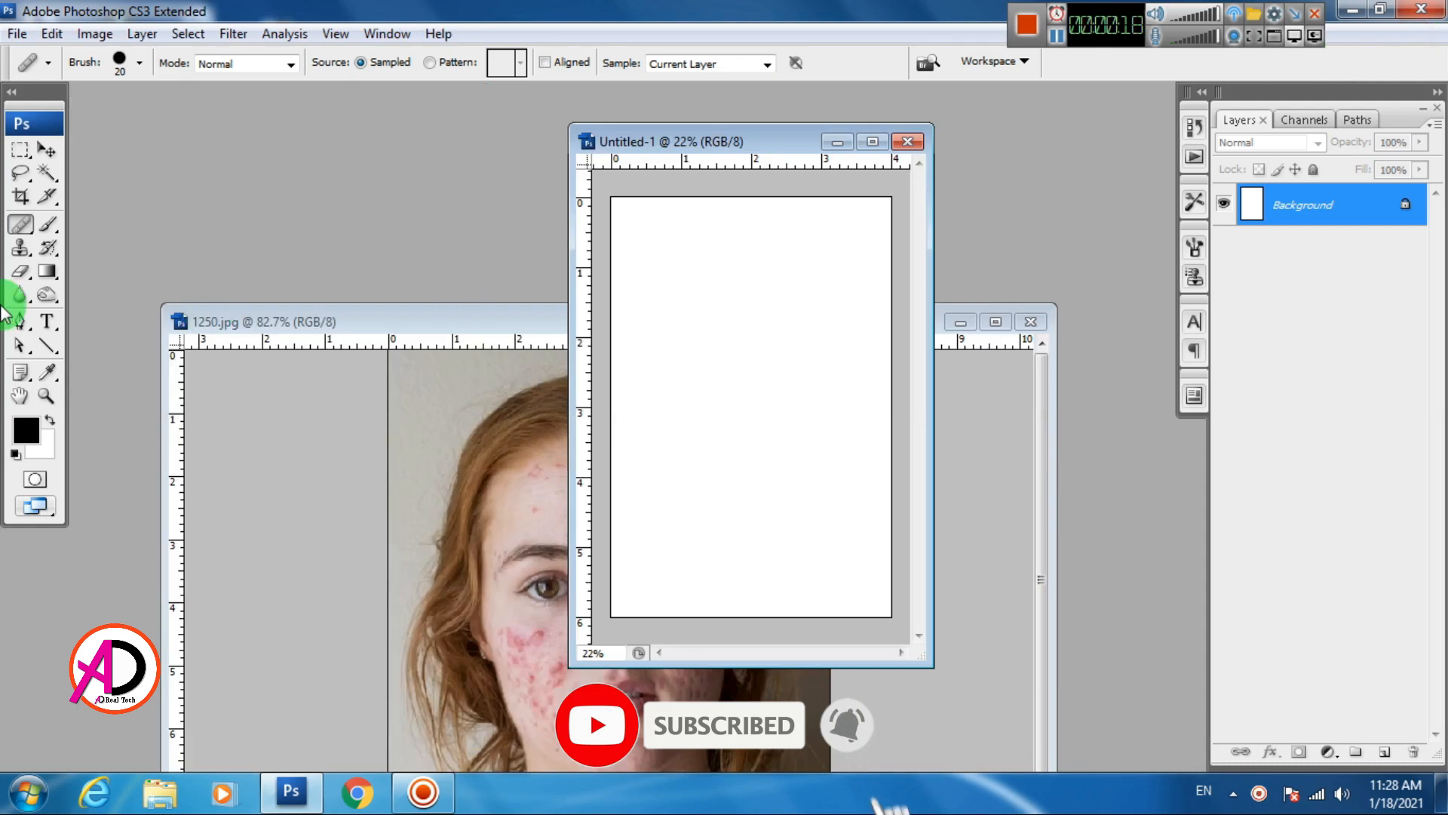
- Add the text "choose healing" in Arial Bold to the blank page and set its size to 22.97 pt
click(47, 321)
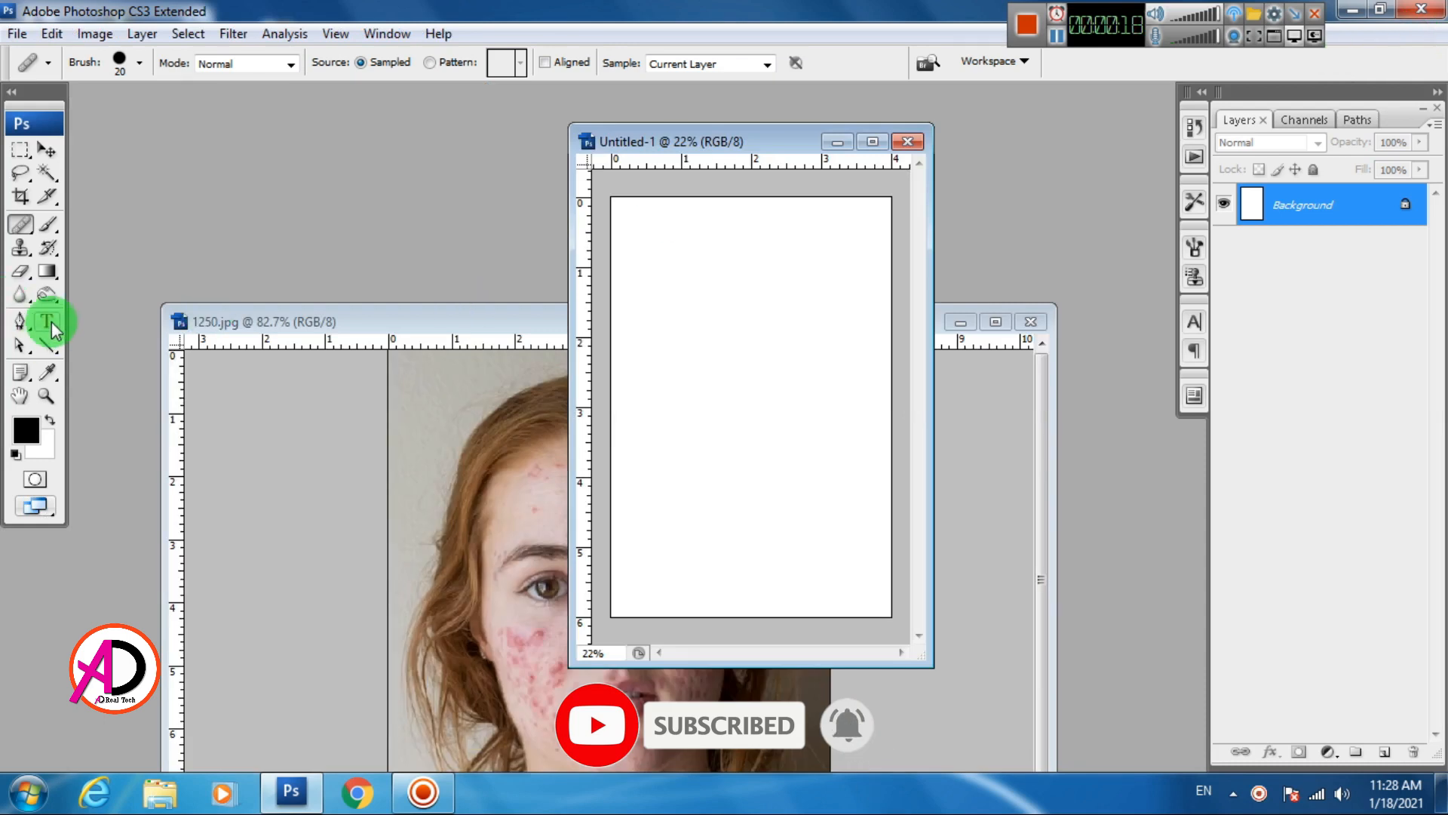
click(658, 339)
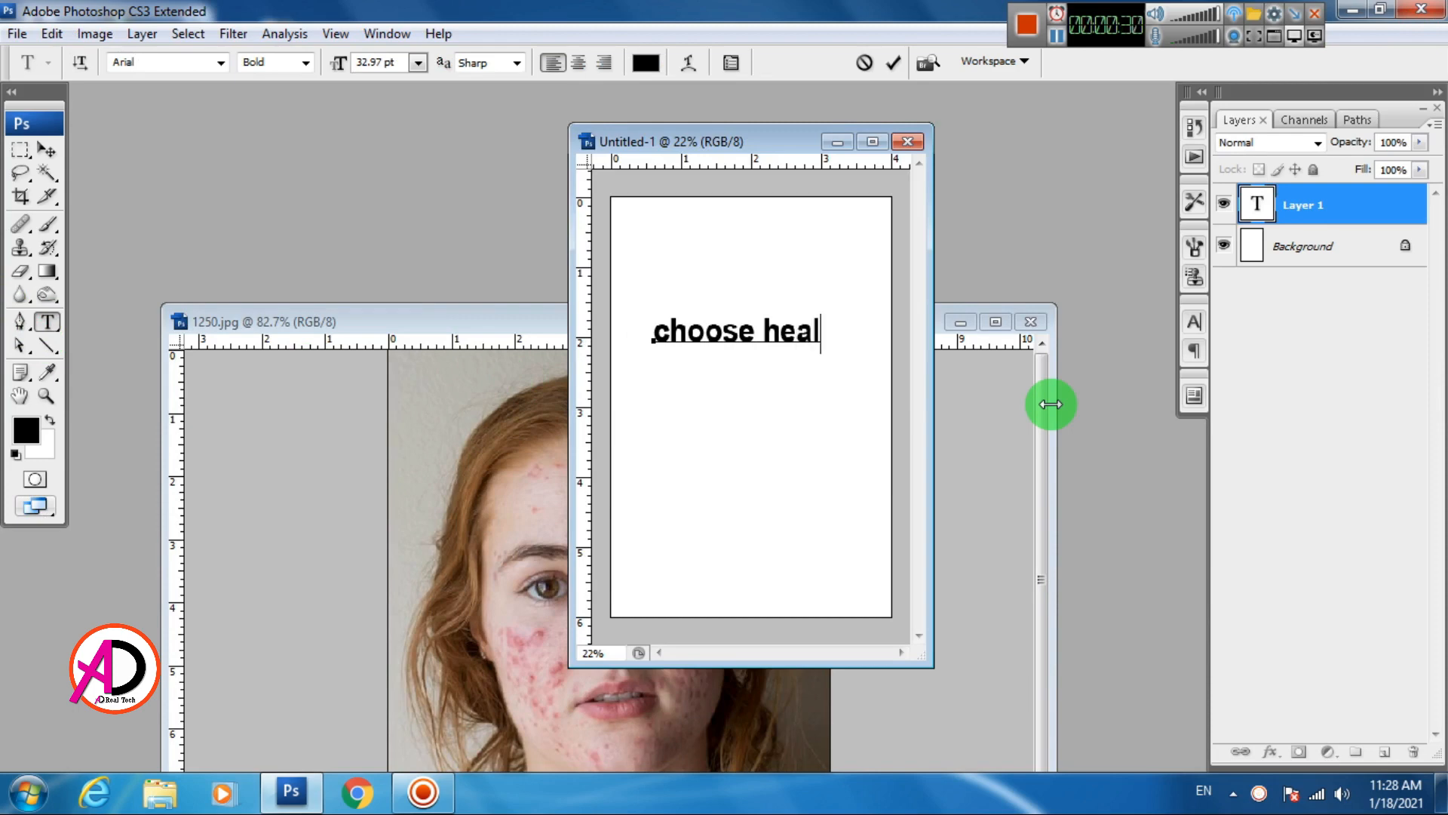
key(ctrl+a)
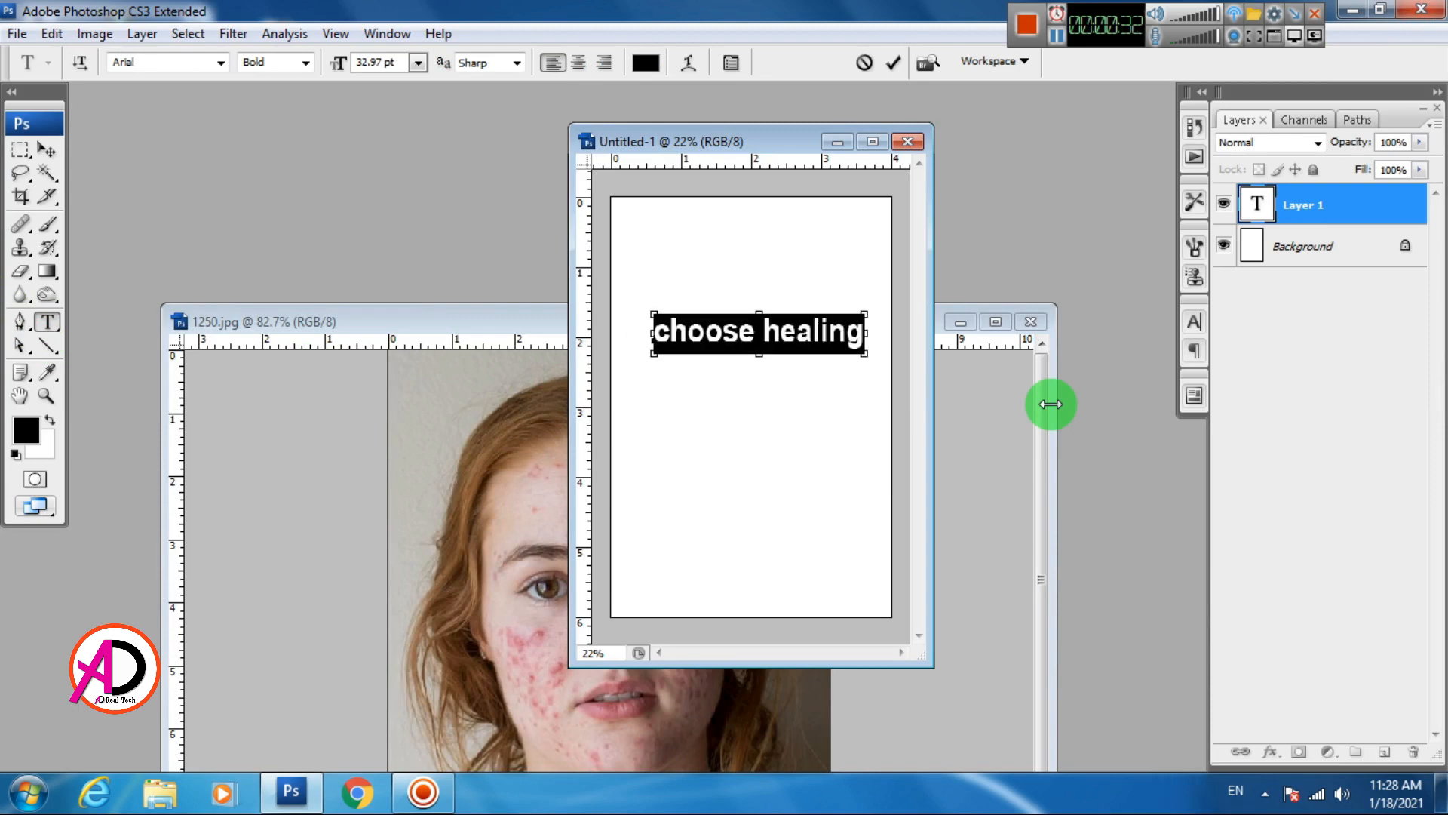
key(ctrl+shift+comma)
key(ctrl+shift+comma)
key(ctrl+shift+comma)
key(ctrl+shift+comma)
key(ctrl+shift+comma)
key(Right)
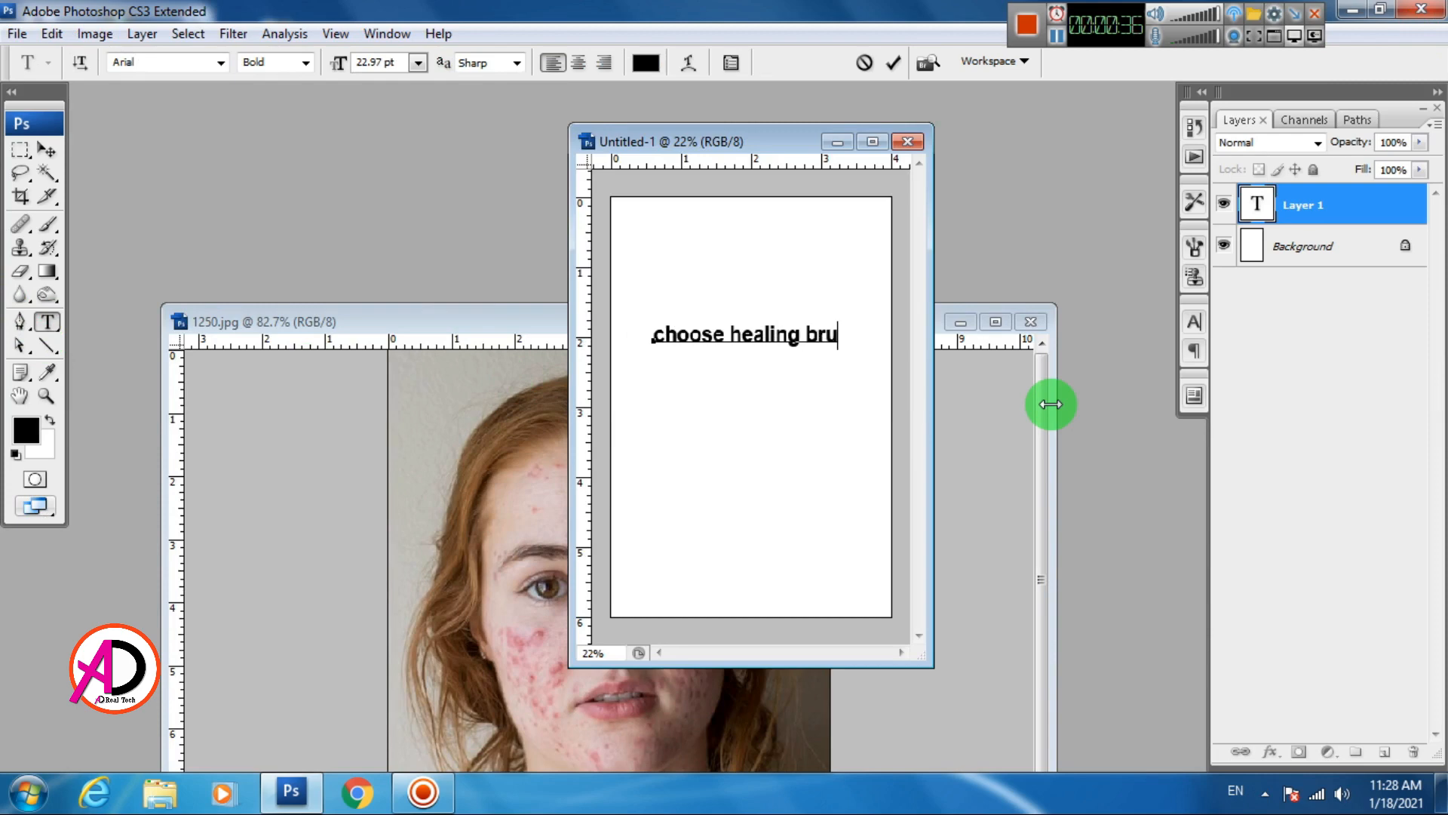
- Extend the text line with "brush Toll" and move it up near the top of the blank page
text(brush To)
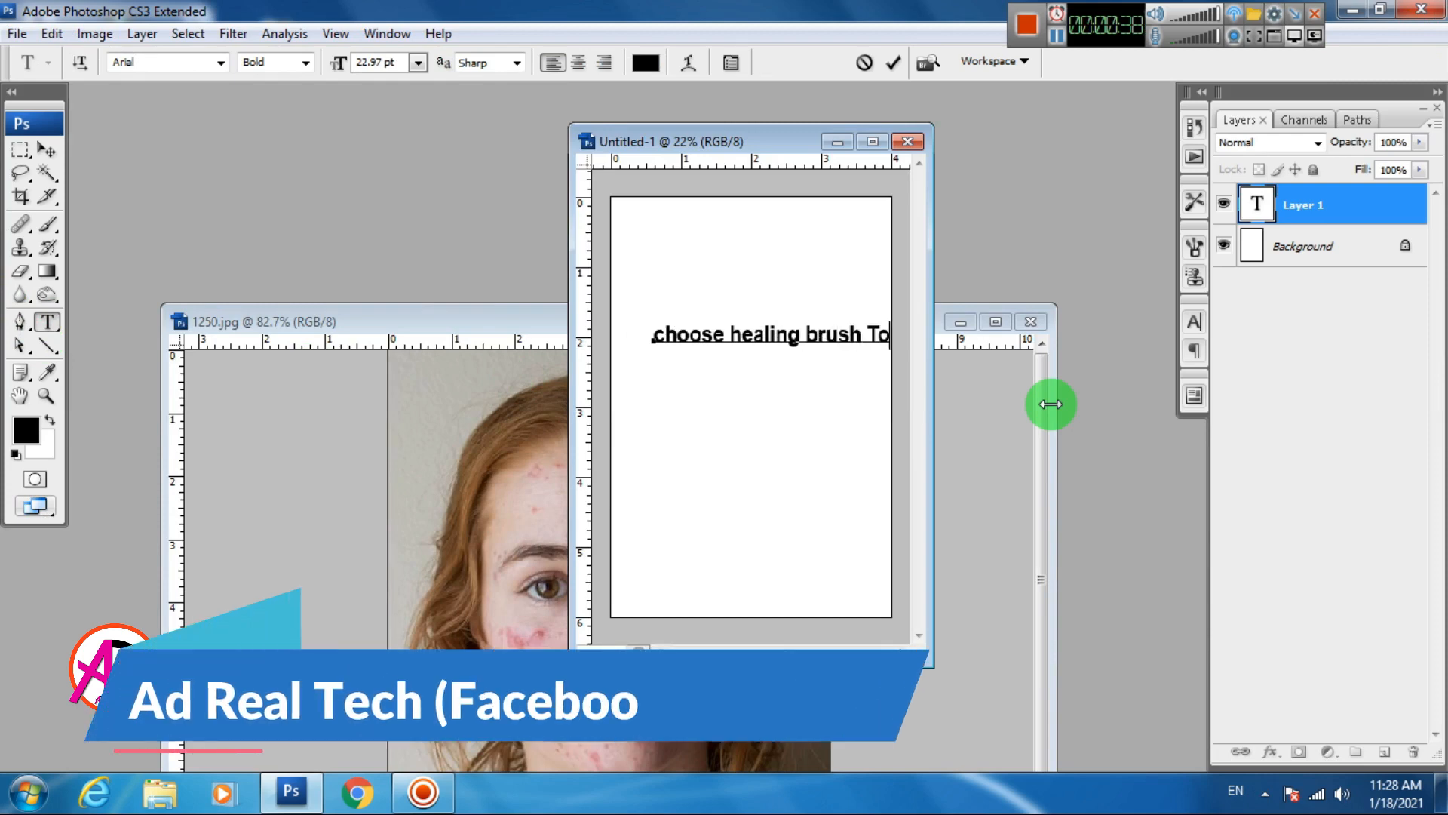
key(ctrl+Return)
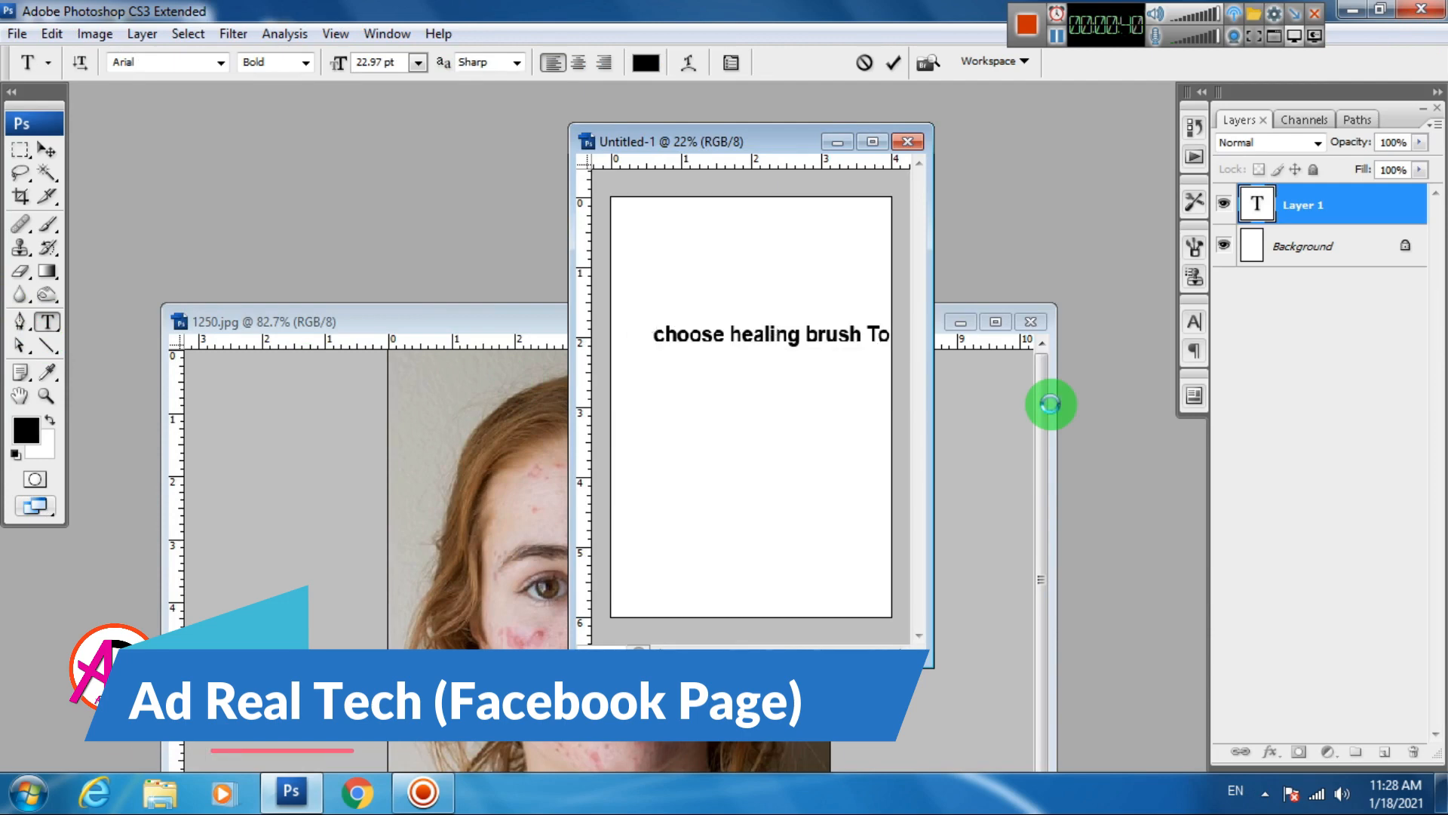
key(v)
mouse_move(762, 337)
mouse_down()
mouse_move(701, 254)
mouse_move(737, 255)
mouse_up()
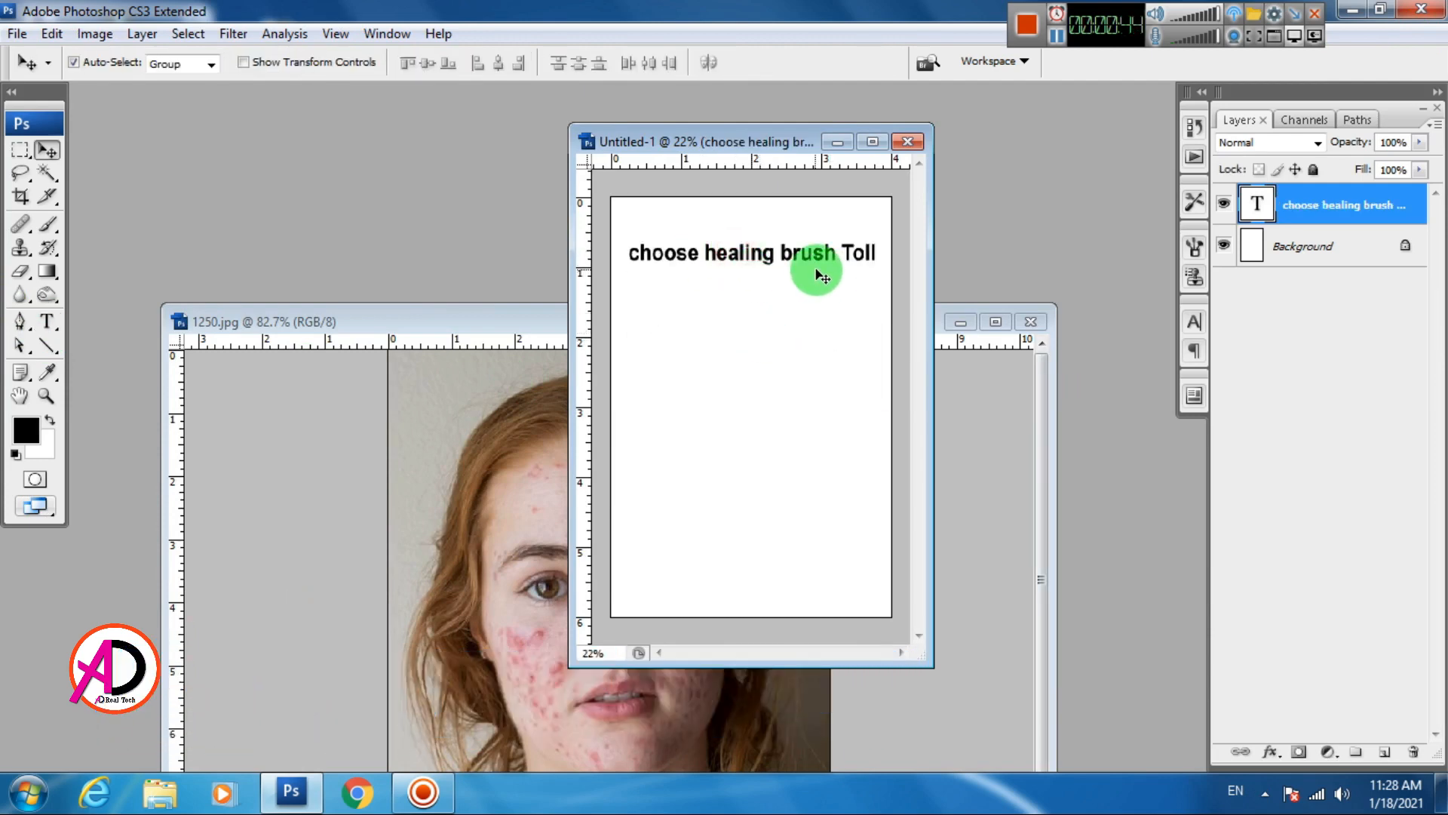
- Correct "Toll" to "Tool" in the note and add the lines "and Press Alt" and "Drag it" beneath
key(t)
click(873, 259)
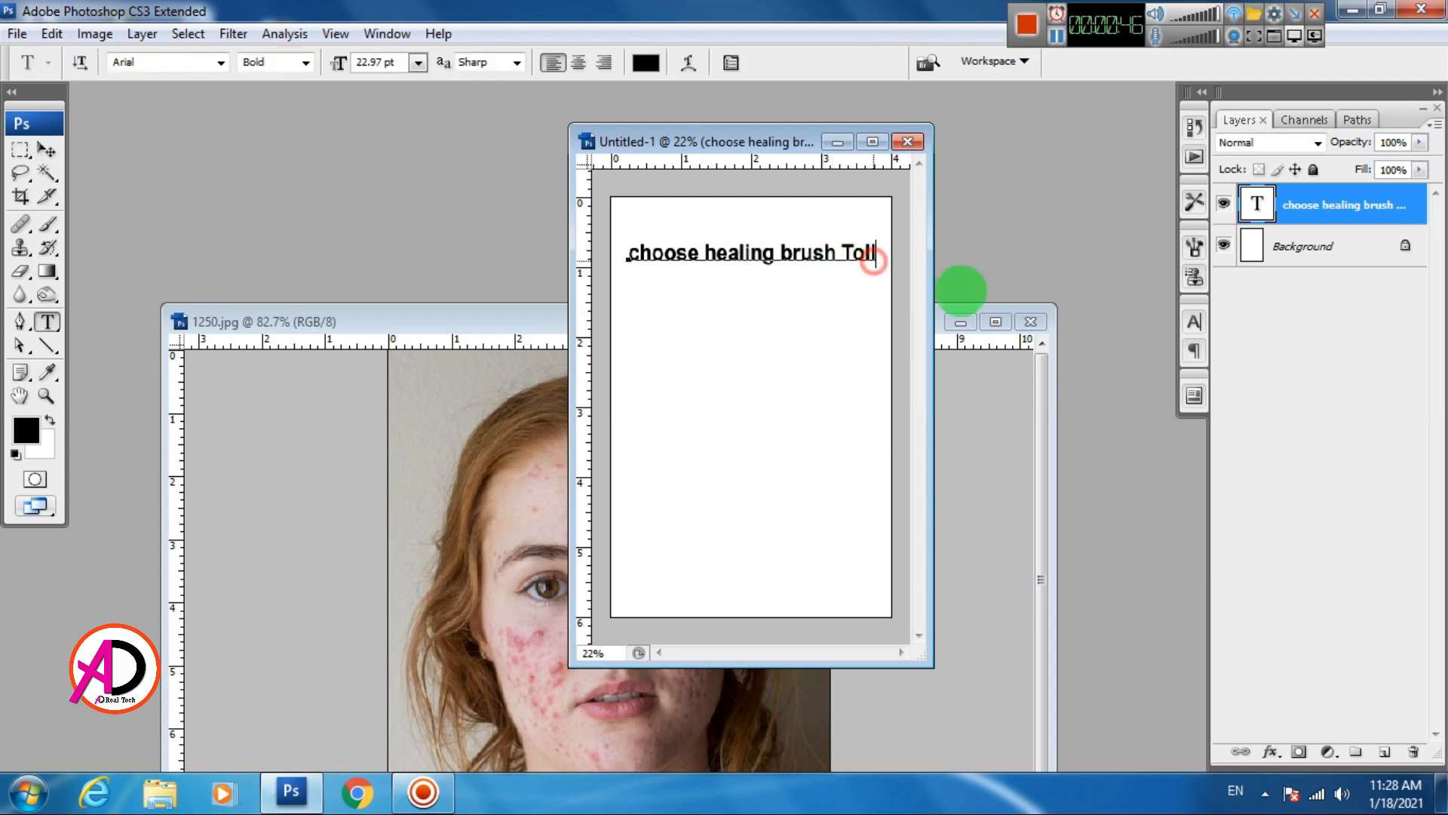
key(BackSpace)
key(BackSpace)
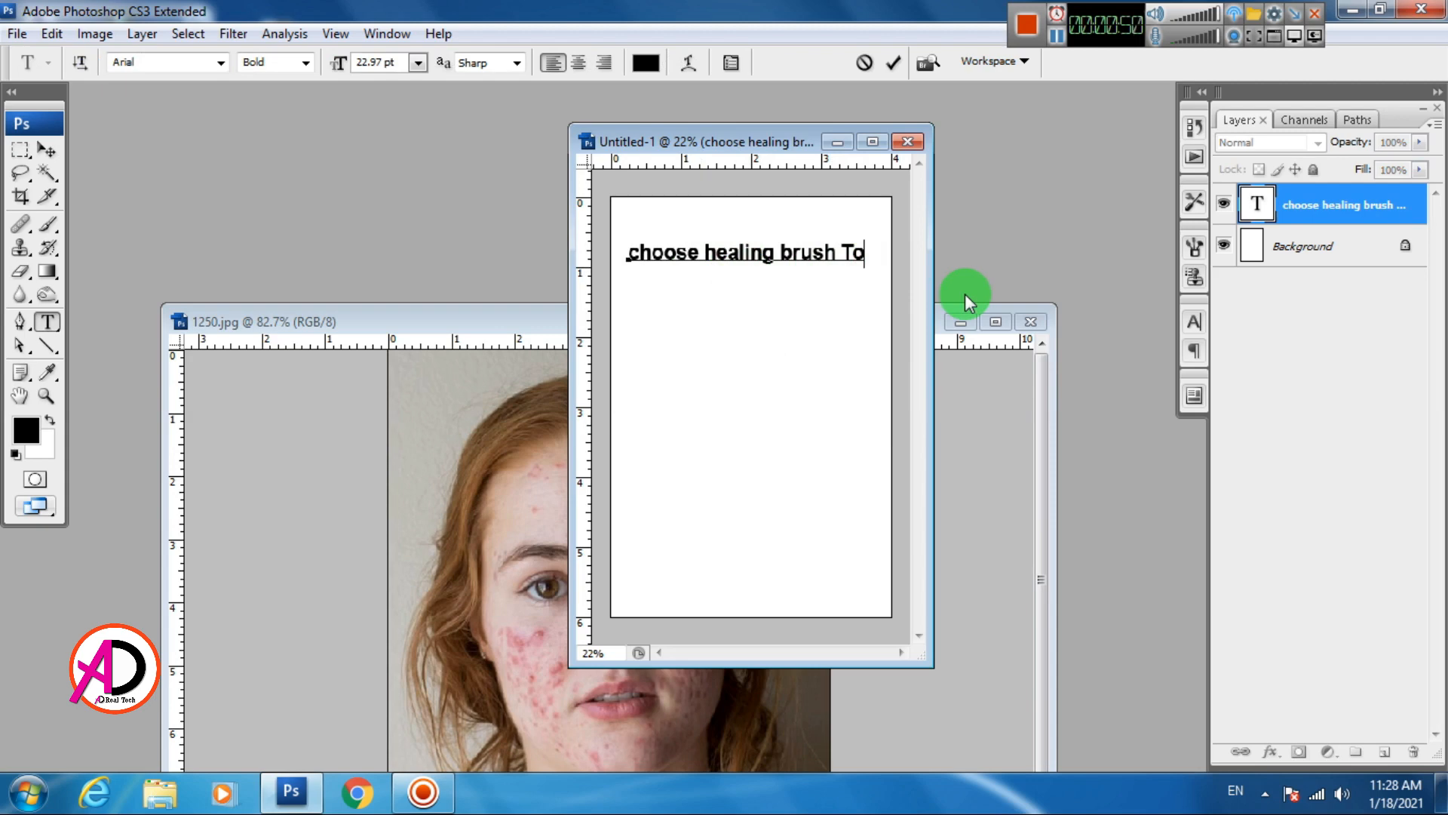
text(ol)
key(Return)
text(and Press )
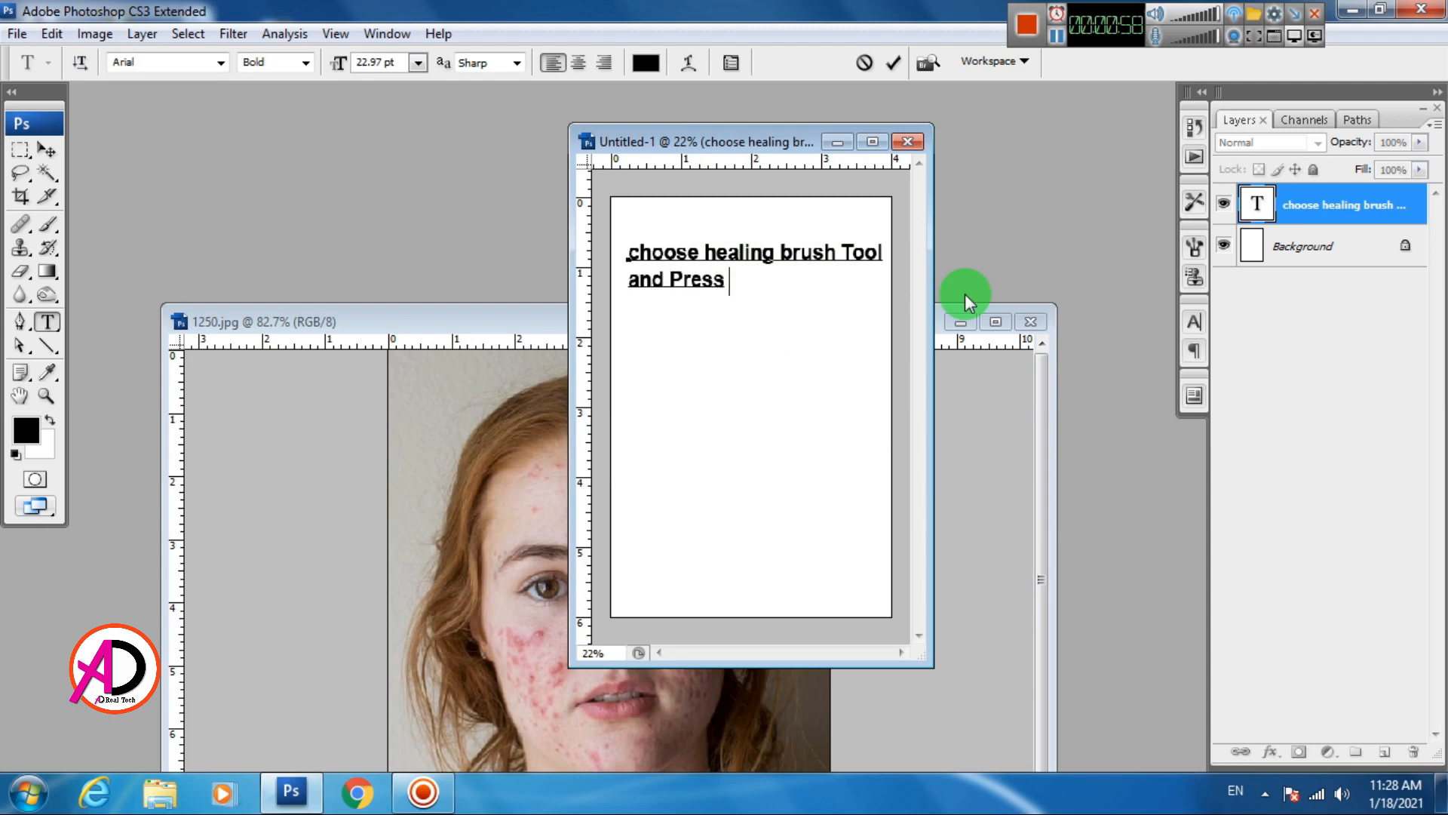
text(Alt)
key(Return)
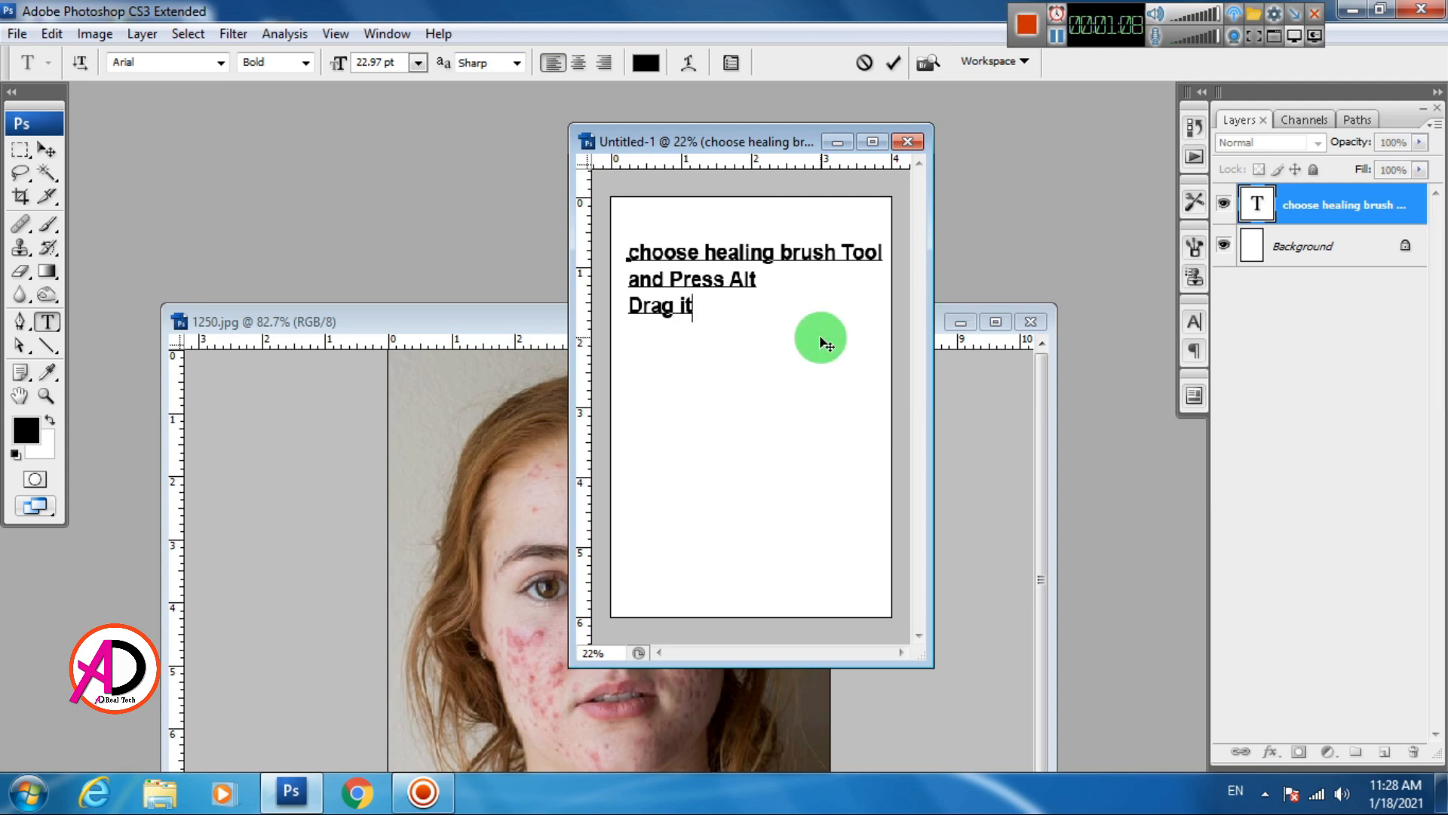
- Close the Untitled-1 note document
click(907, 145)
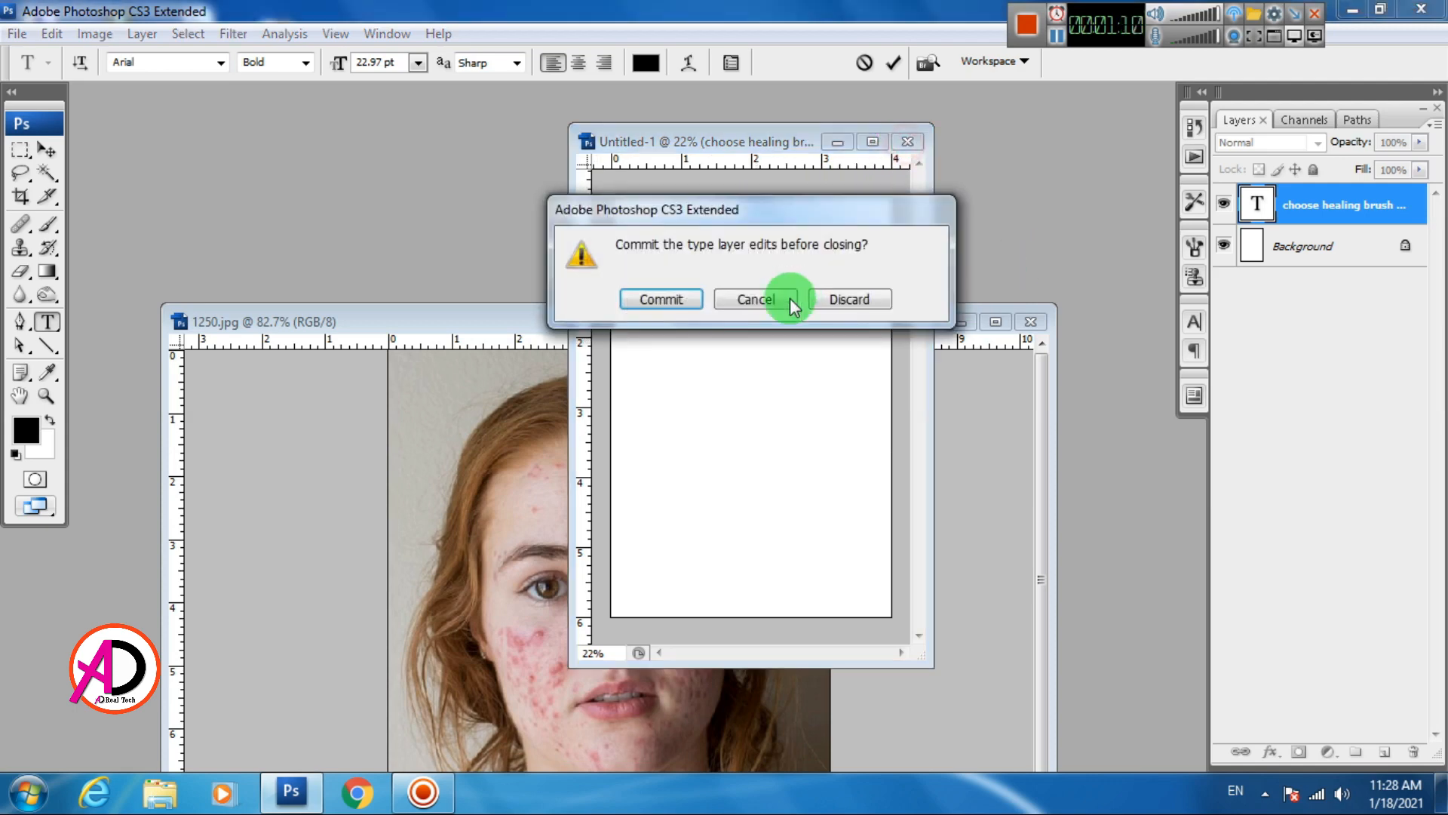
click(782, 297)
click(905, 141)
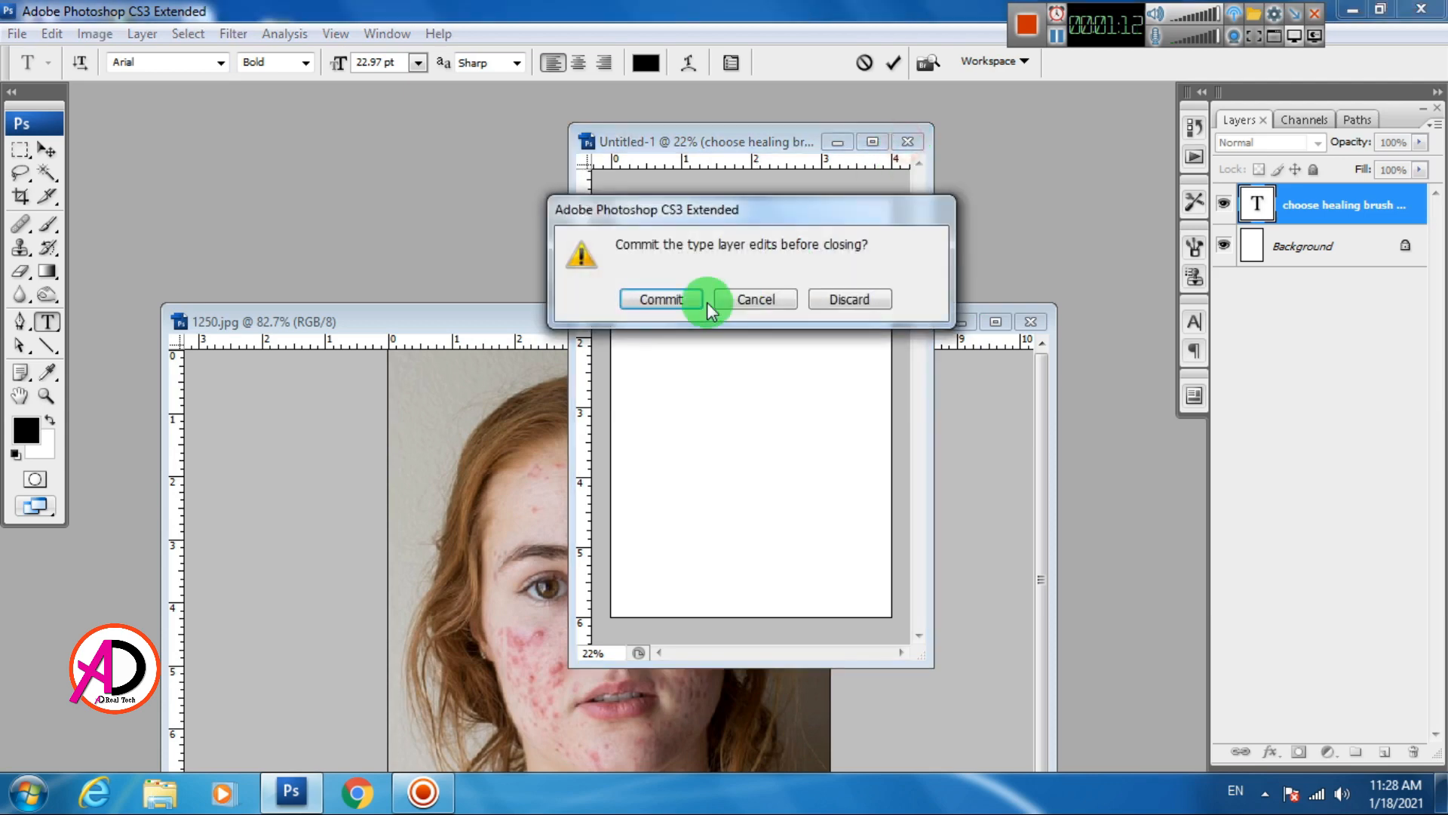
click(706, 302)
click(769, 300)
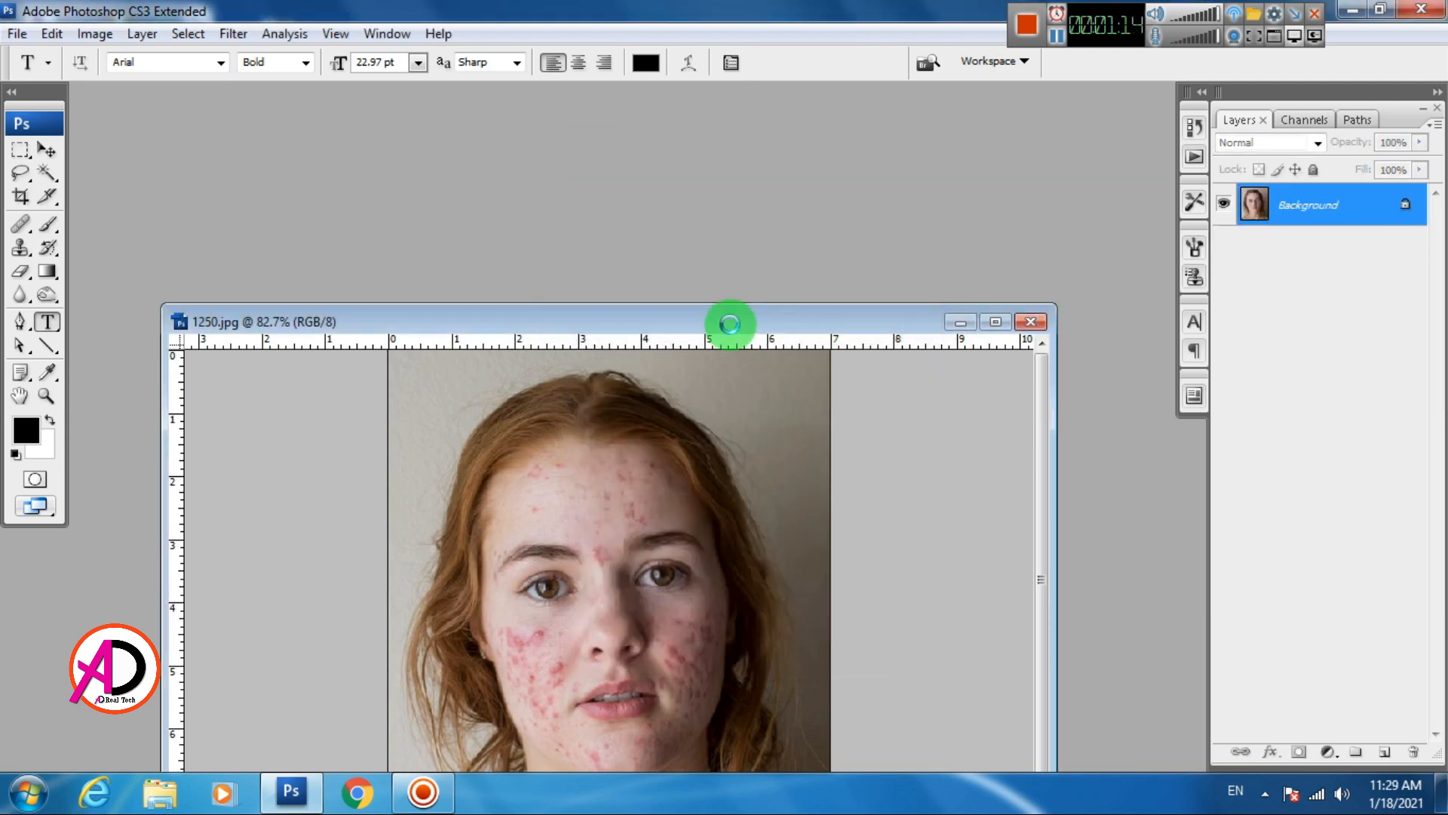
- Fill the workspace with the 1250.jpg portrait and set up the Healing Brush with a diameter of 18 px
drag(739, 332, 750, 215)
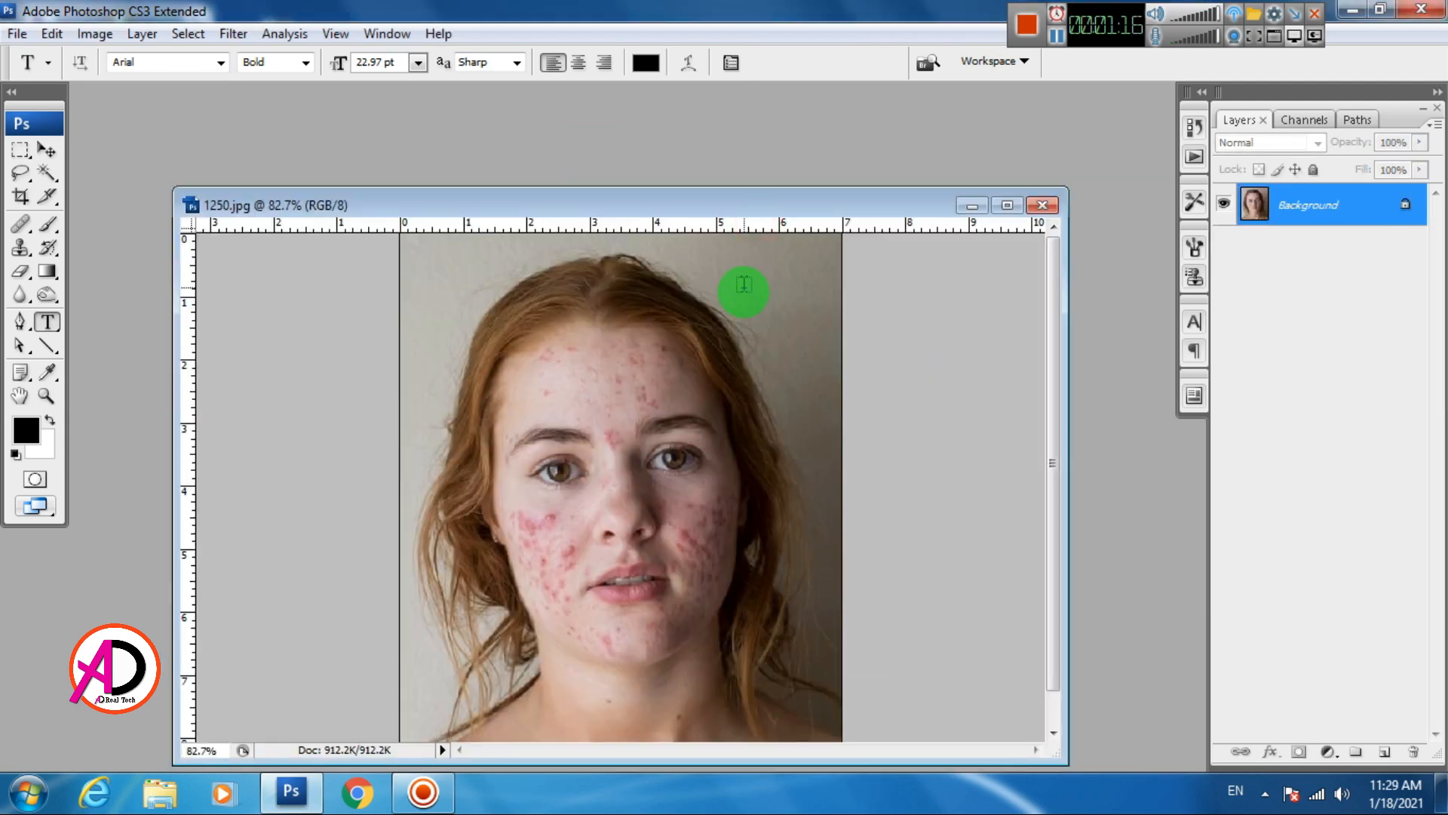
key(f)
click(47, 148)
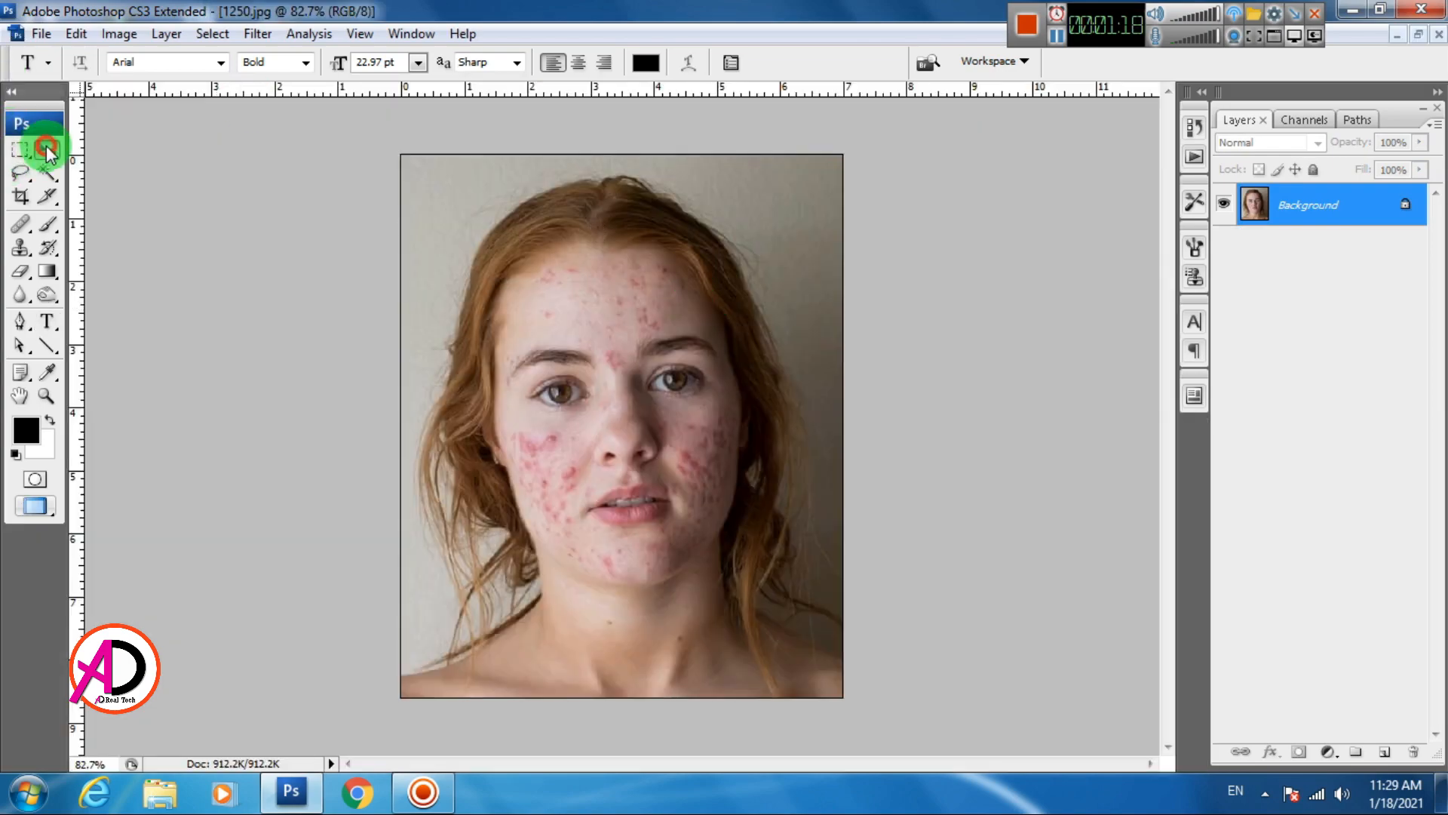
scroll(620, 420, up, 5)
key(alt+space)
drag(623, 293, 662, 564)
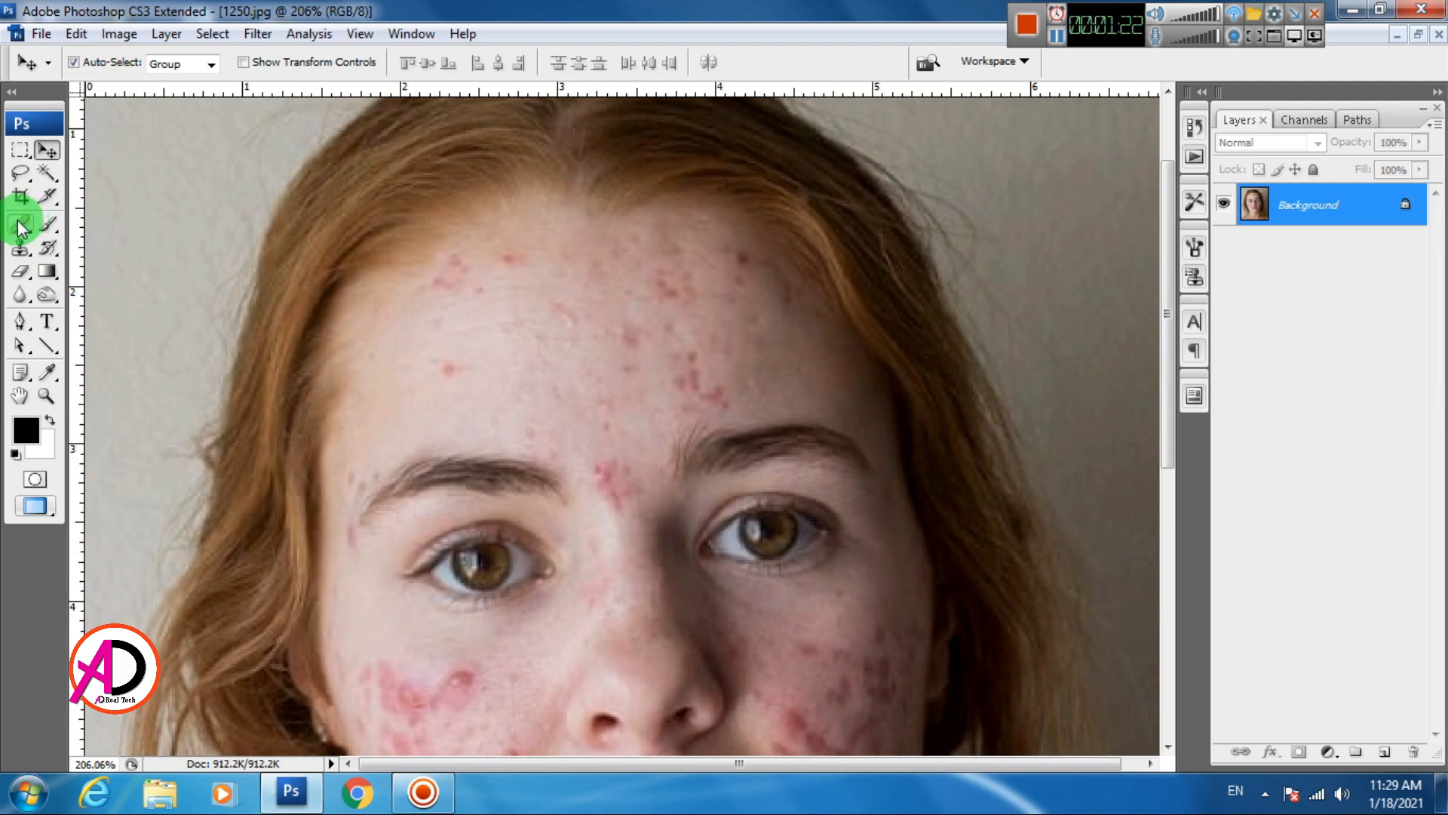
mouse_move(18, 226)
mouse_down()
mouse_move(113, 242)
mouse_move(75, 239)
mouse_move(112, 245)
mouse_move(98, 243)
mouse_up()
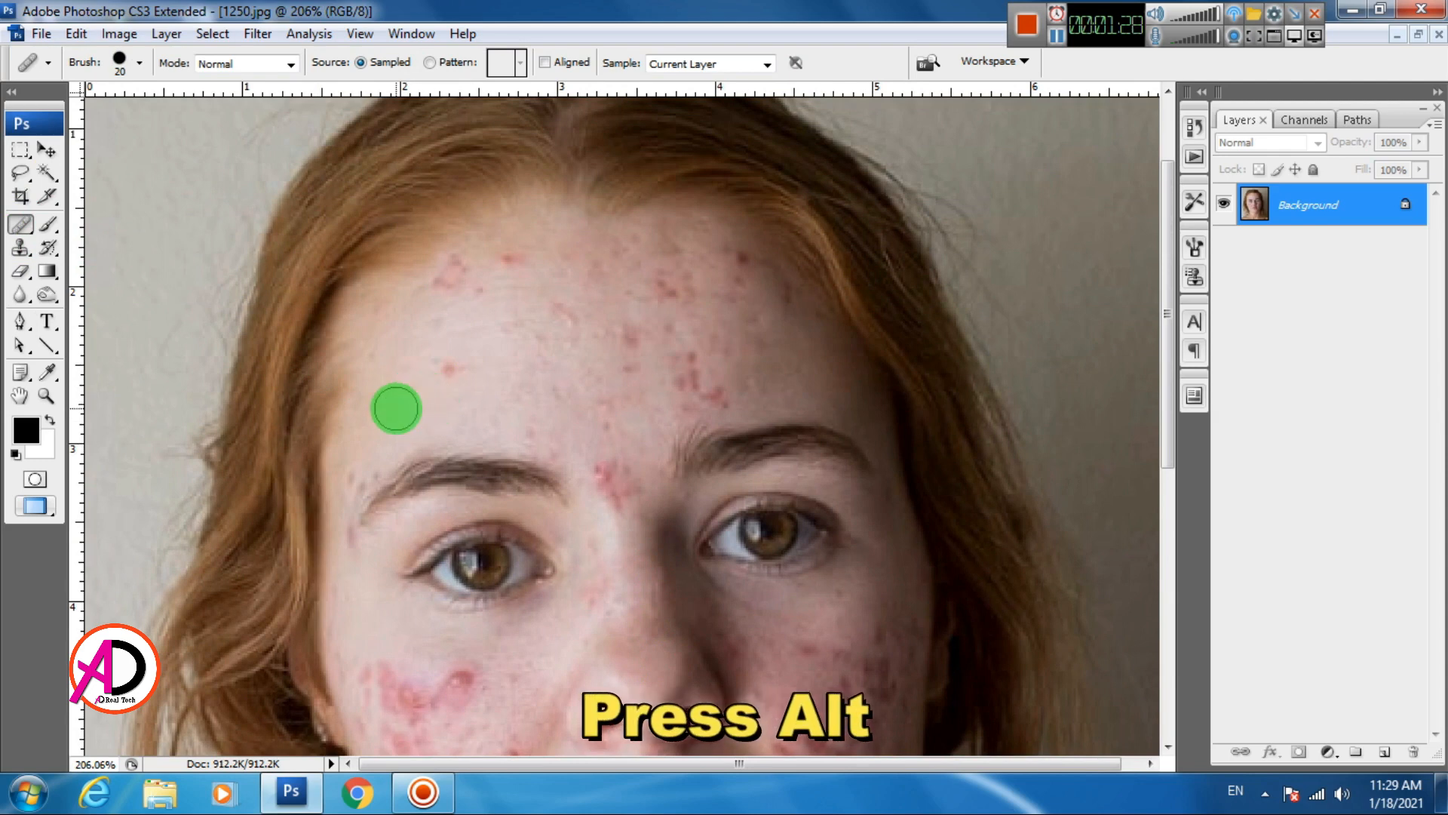
right_click(403, 402)
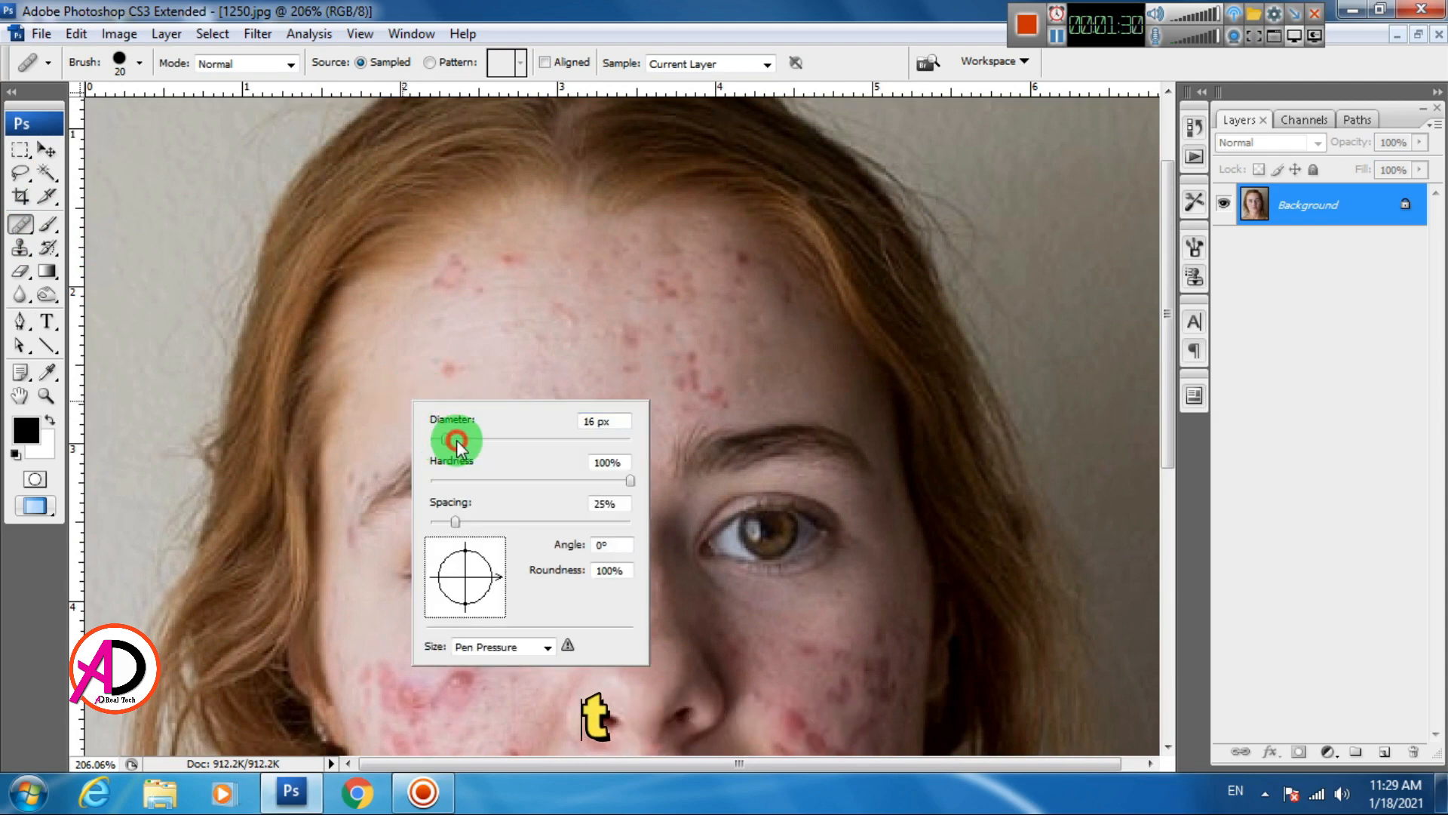
drag(453, 439, 447, 438)
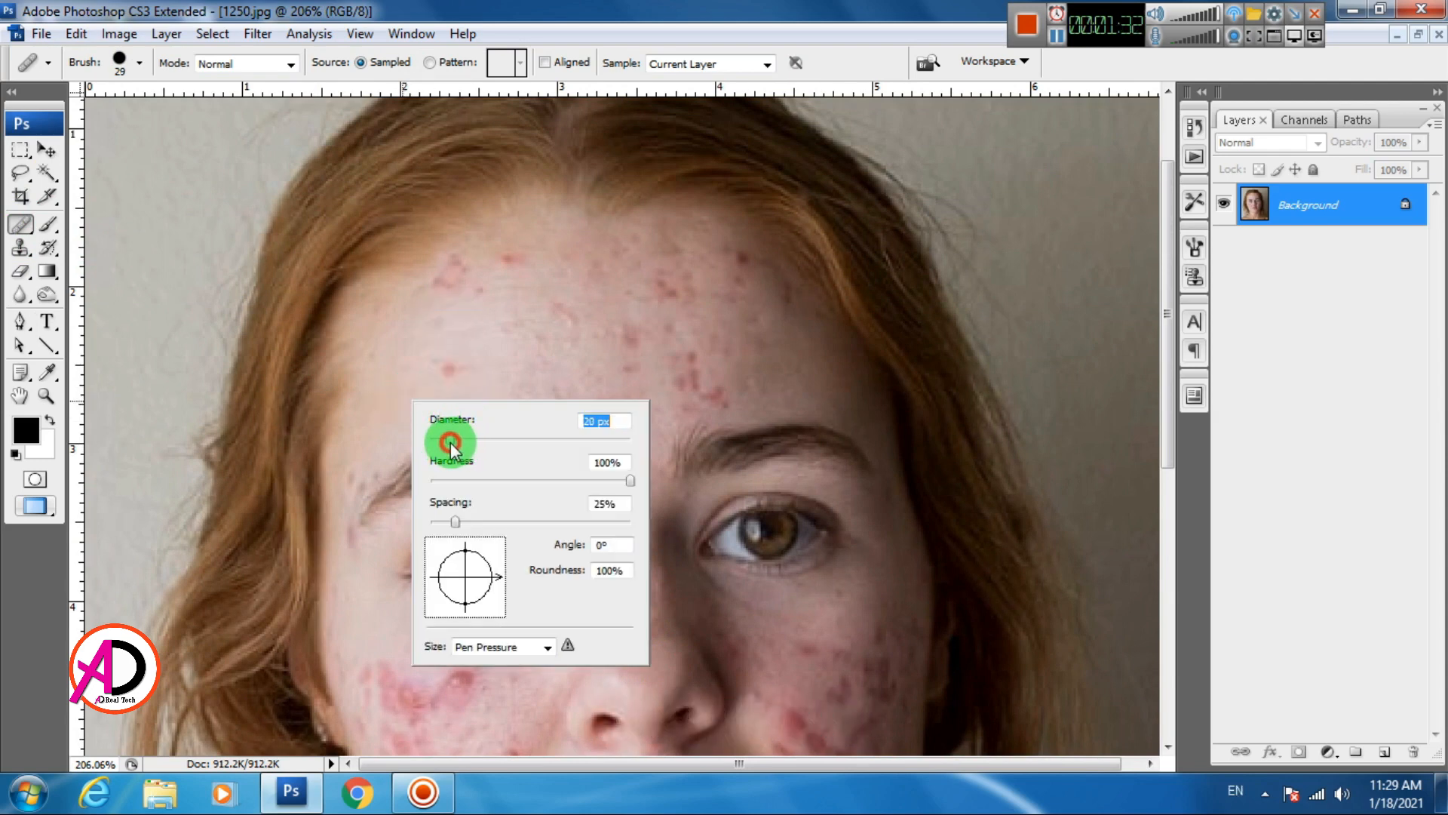
click(390, 339)
click(387, 337)
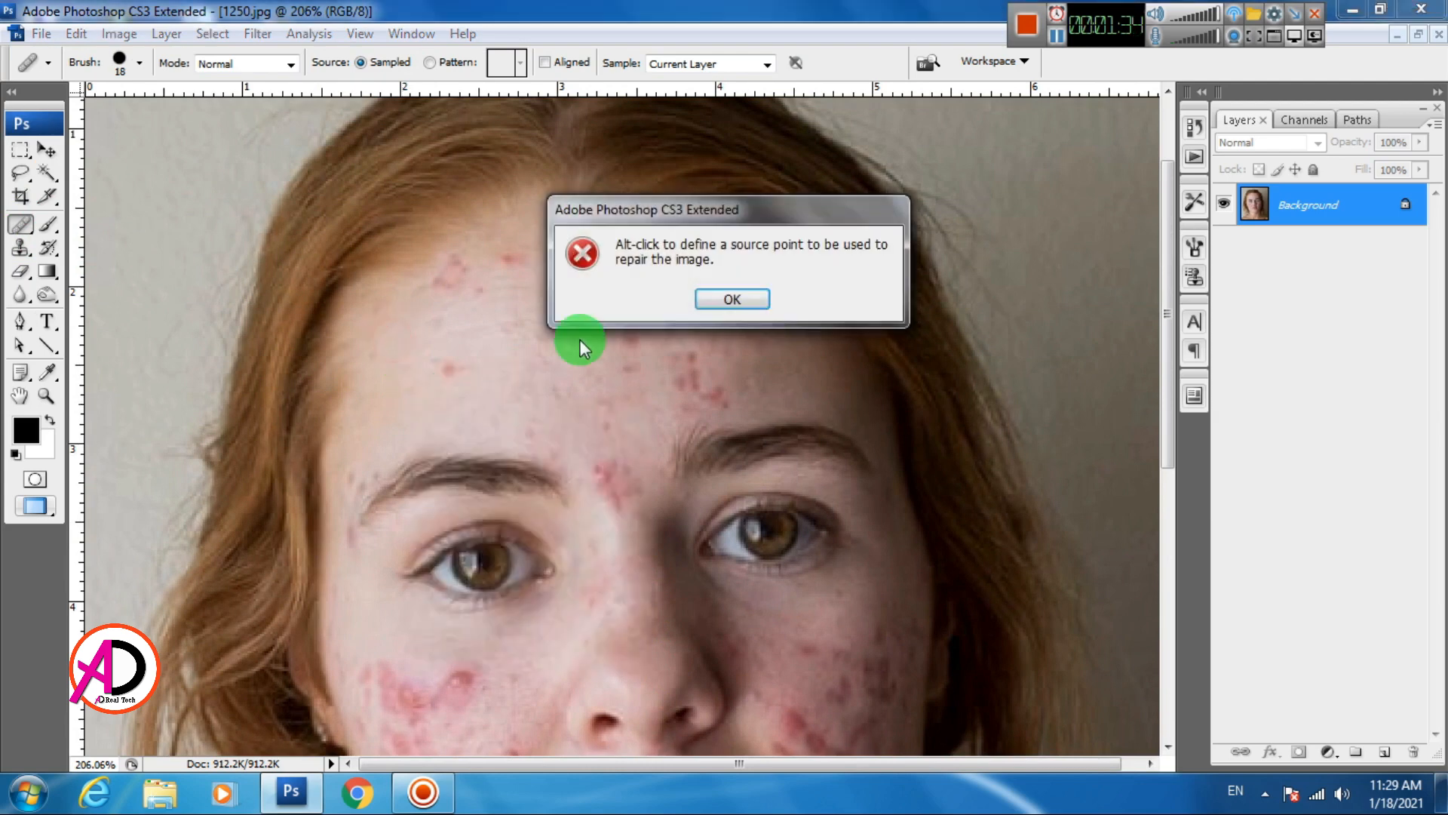
key(Return)
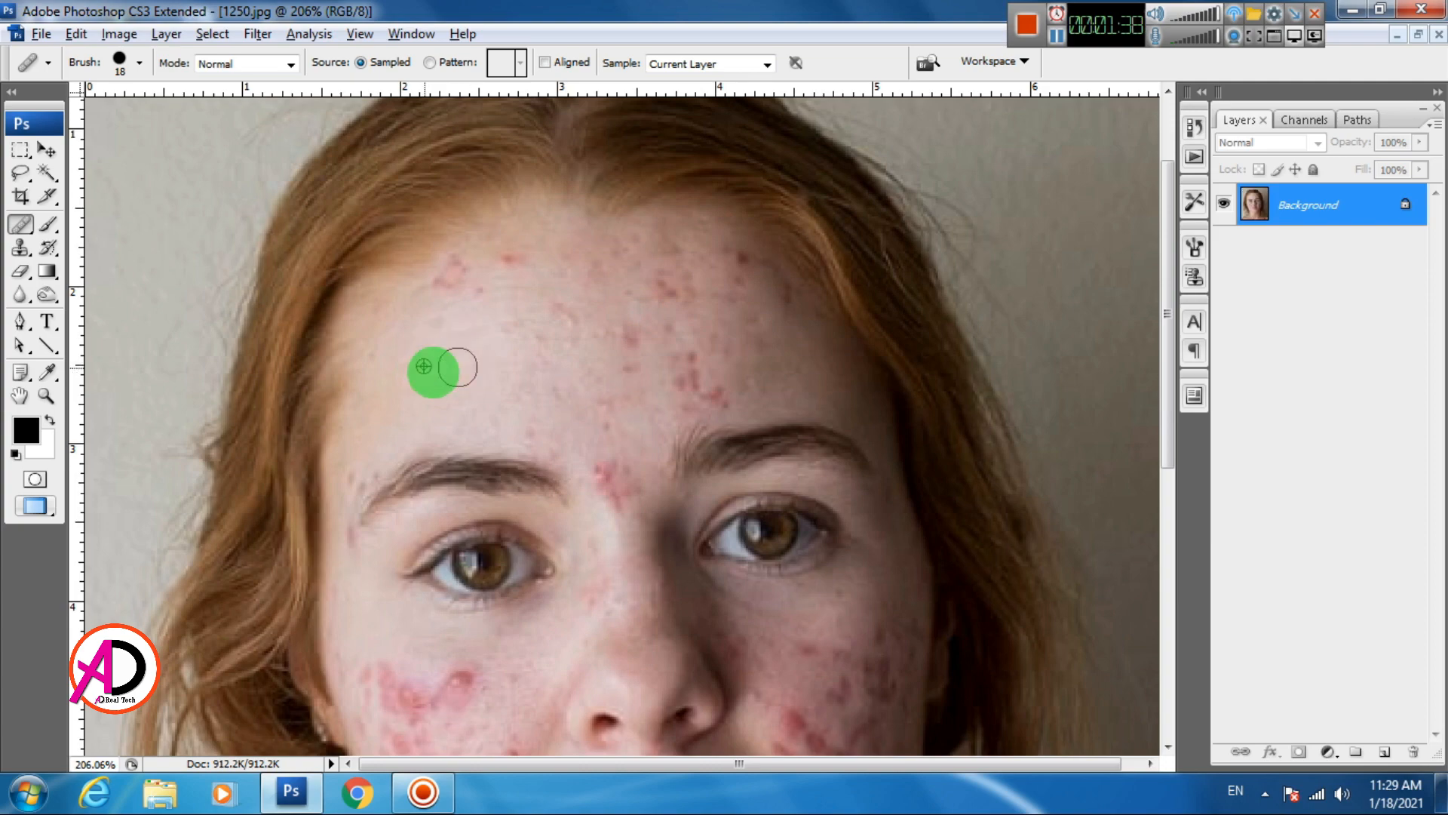
- Sample clean forehead skin above the image-left eyebrow and heal the red spots near the hairline
scroll(498, 397, up, 4)
drag(491, 377, 564, 471)
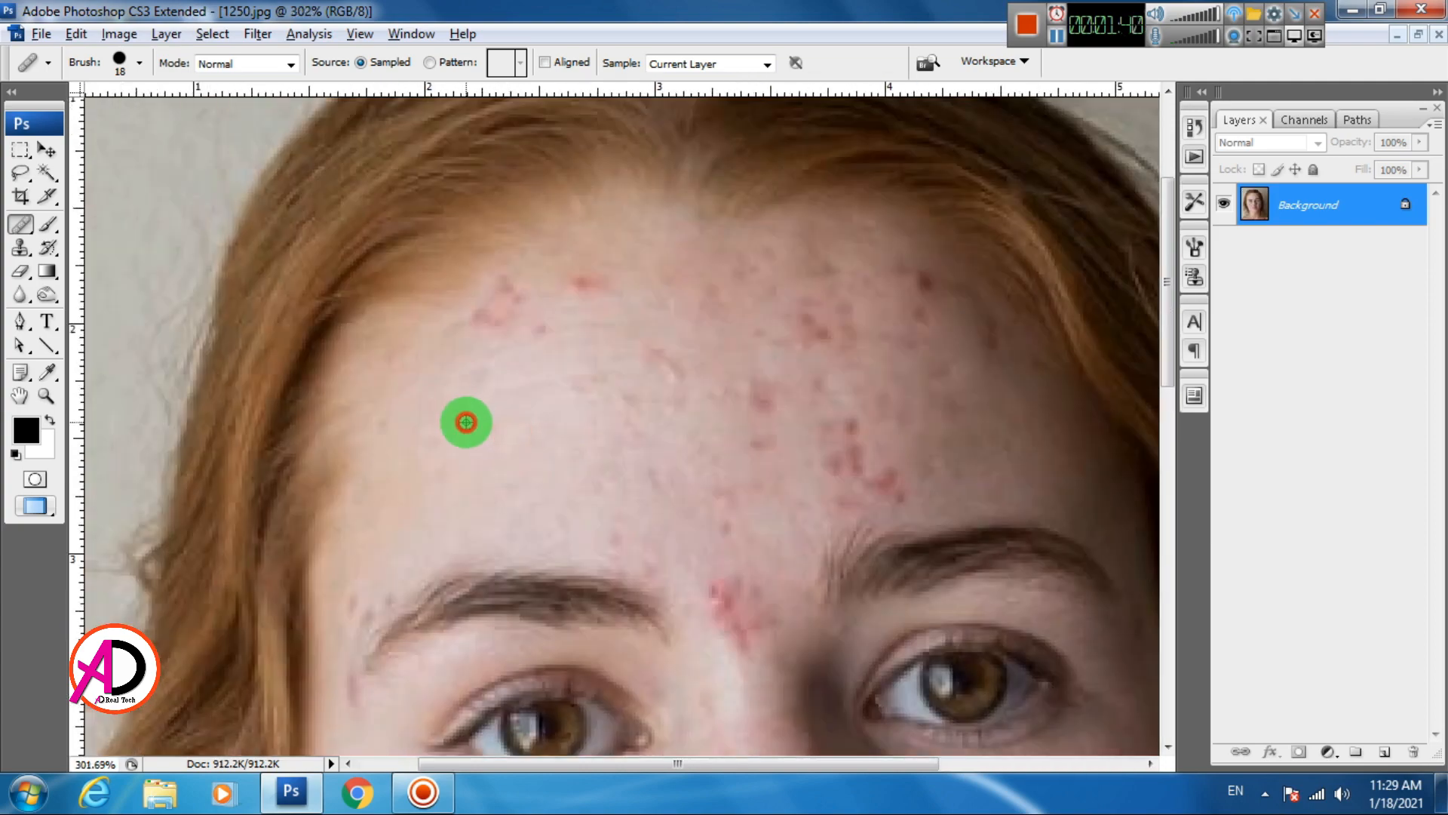
click(501, 305)
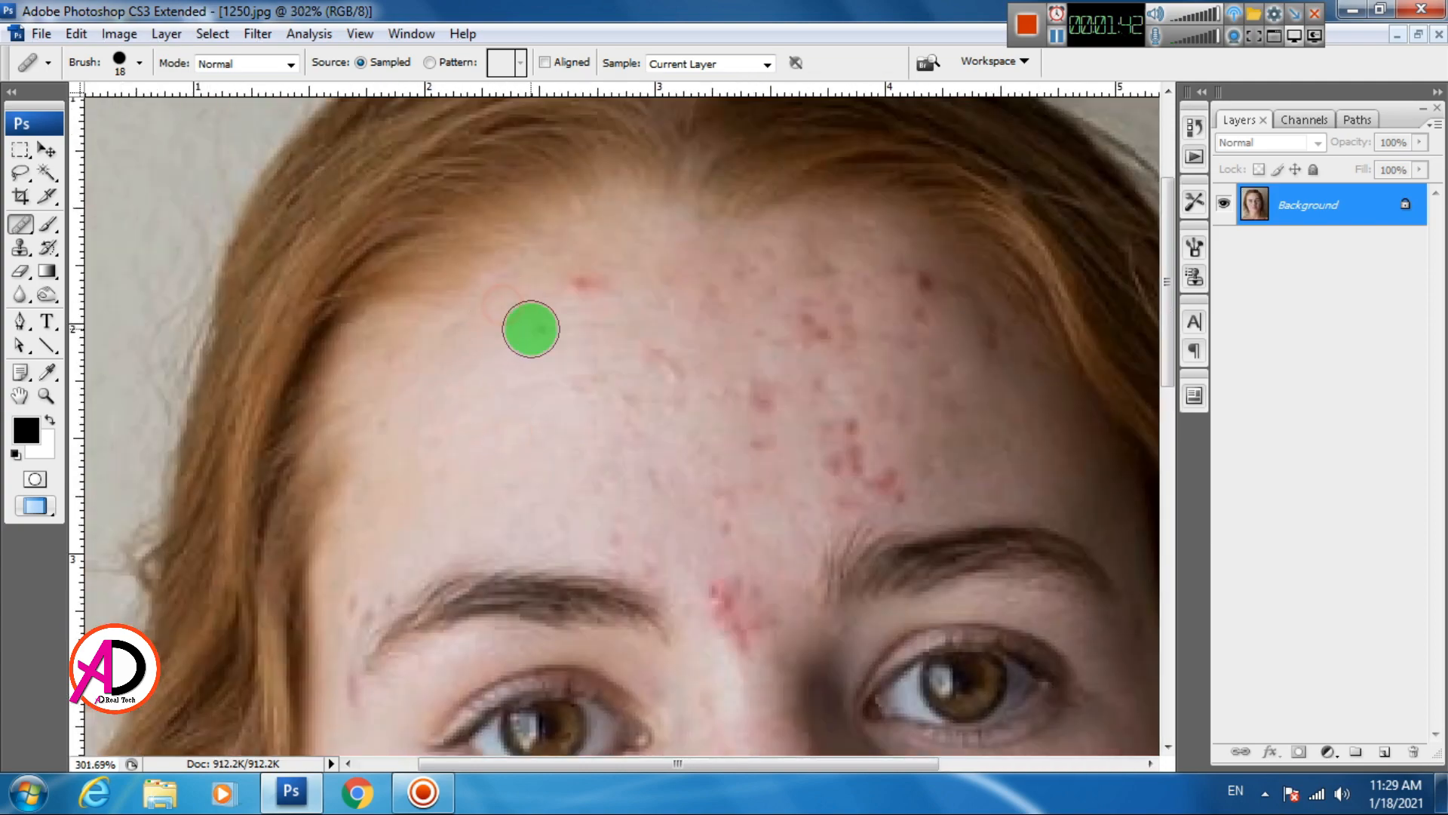
click(590, 287)
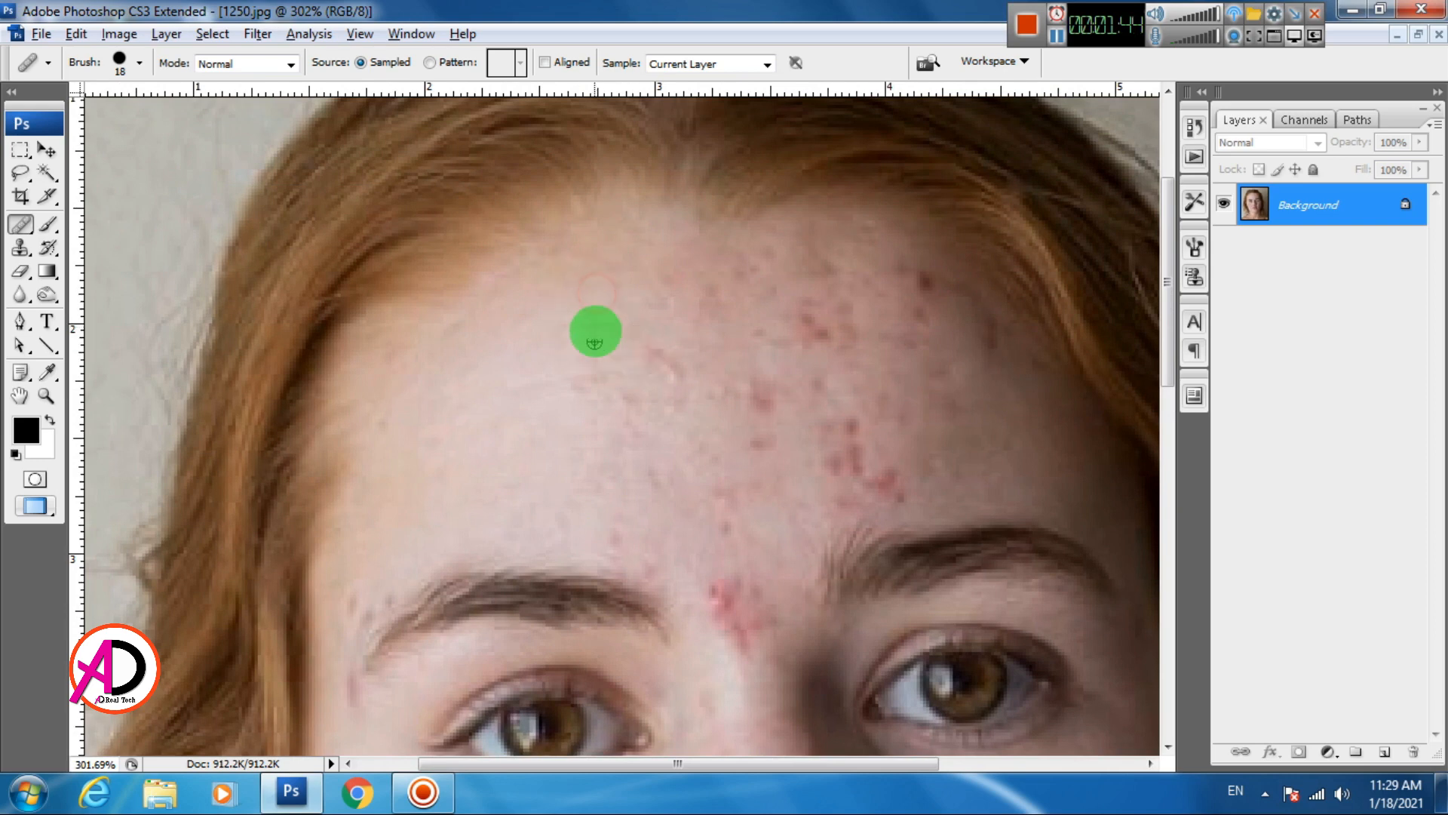
- Sample clean skin high on the image-left forehead and heal the small spots toward the forehead's centre
alt+click(596, 331)
click(582, 392)
click(627, 394)
click(657, 365)
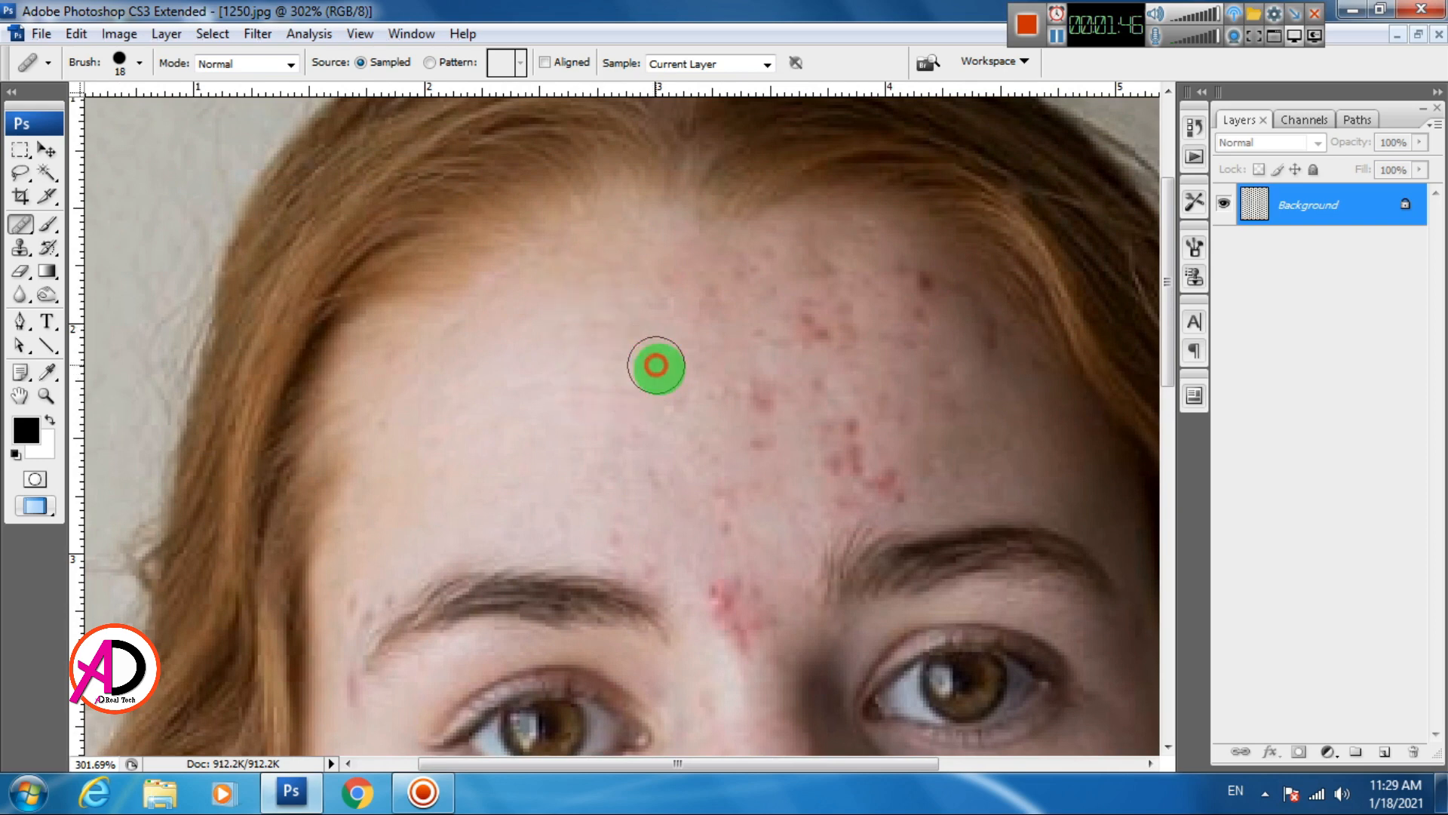
click(671, 401)
- Resample clean forehead skin and heal the small spots above the inner end of the image-left eyebrow
drag(678, 438, 646, 365)
click(609, 343)
click(621, 394)
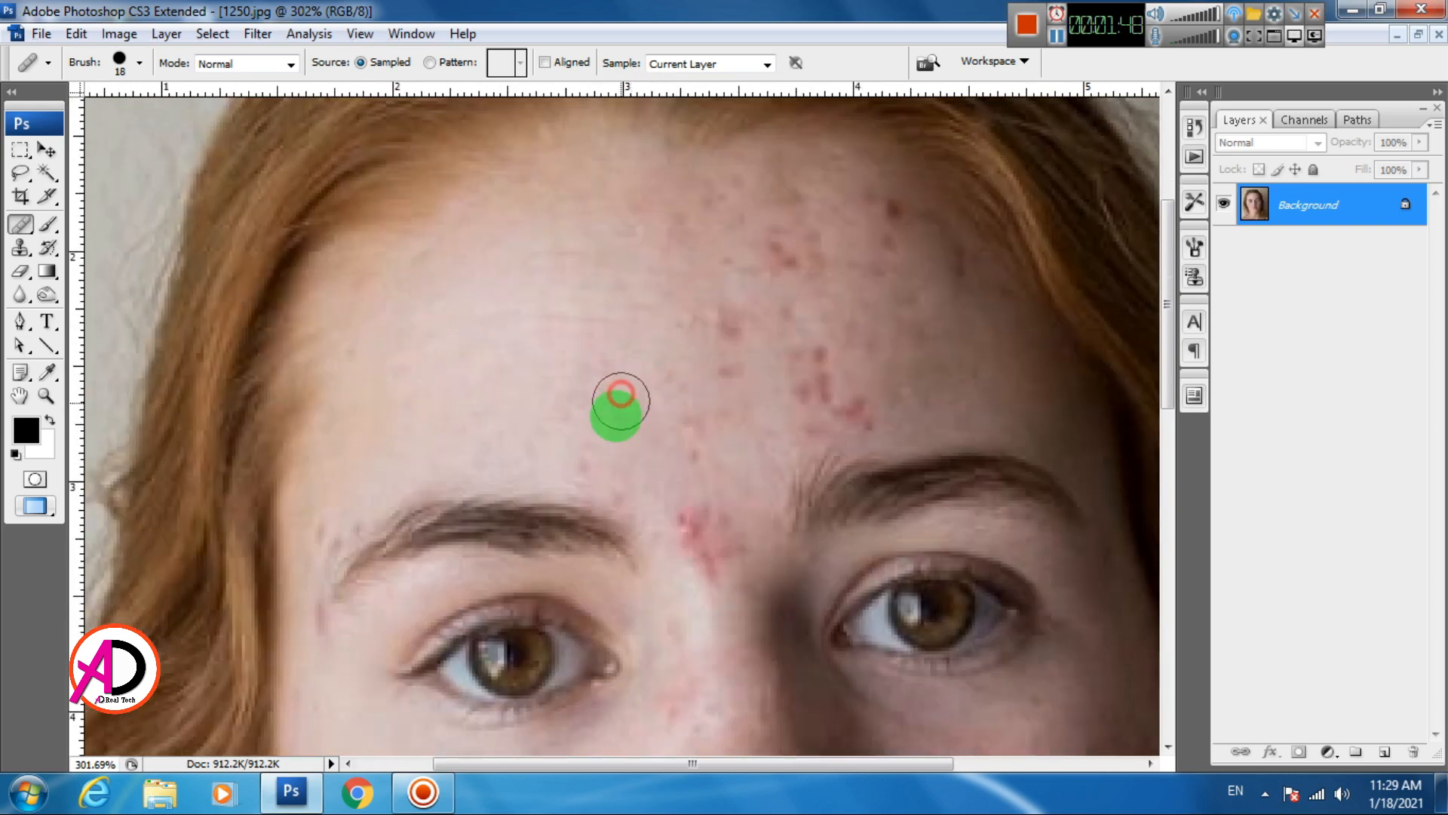
click(579, 456)
click(601, 475)
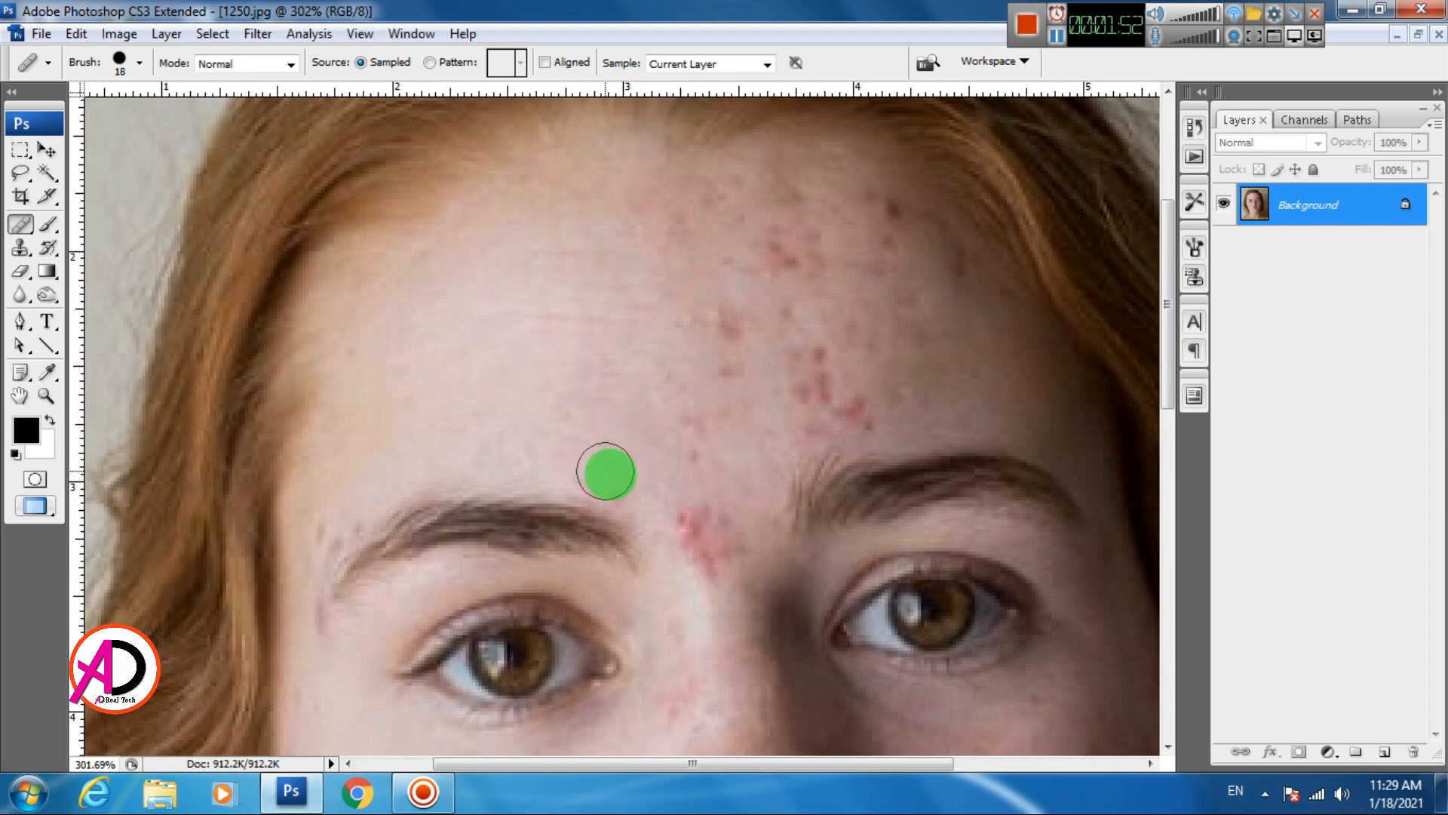
- Heal the red spots down the centre of the forehead, from the hairline to above the brow gap
click(624, 472)
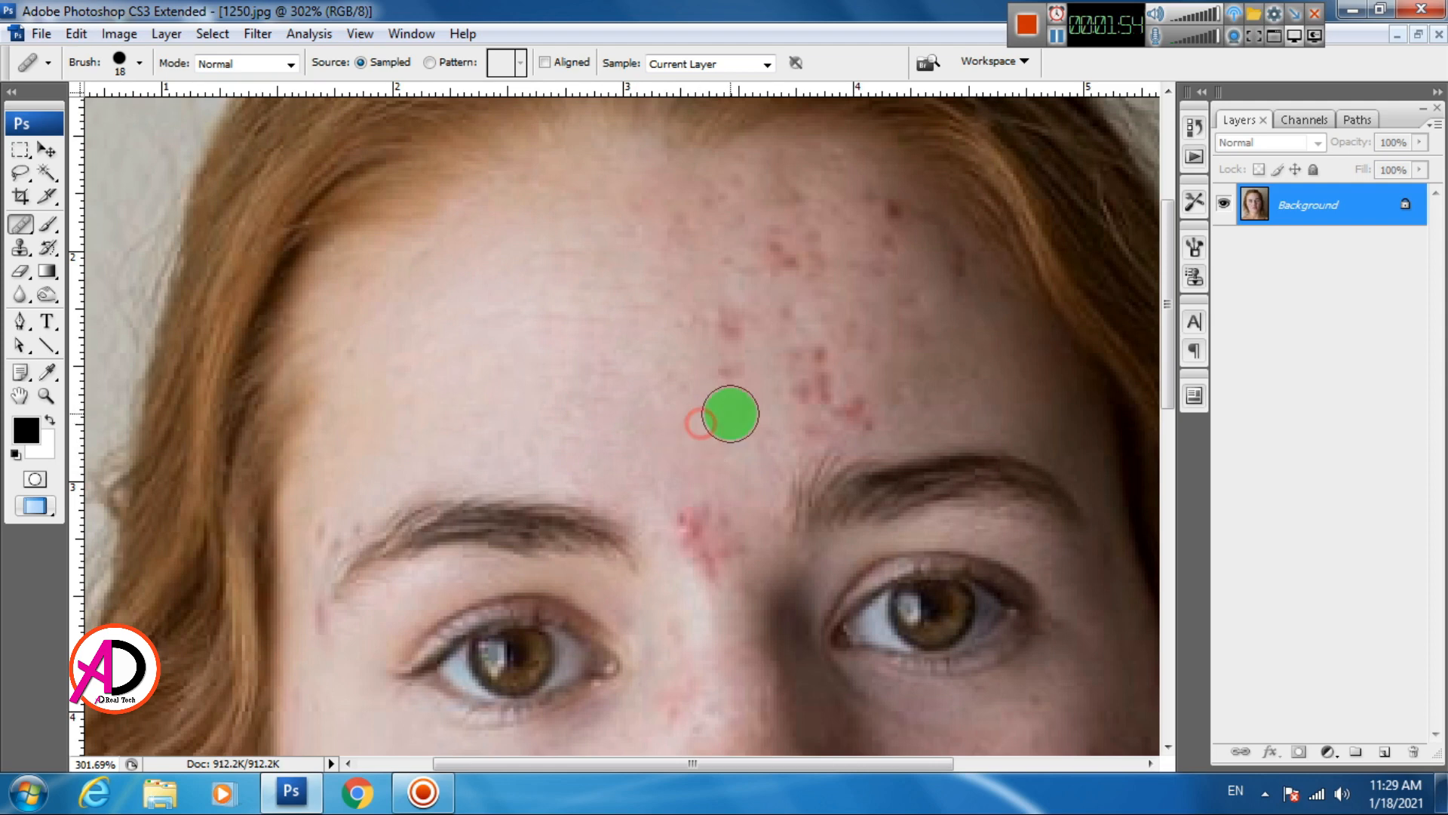
click(718, 320)
click(689, 314)
drag(714, 382, 601, 495)
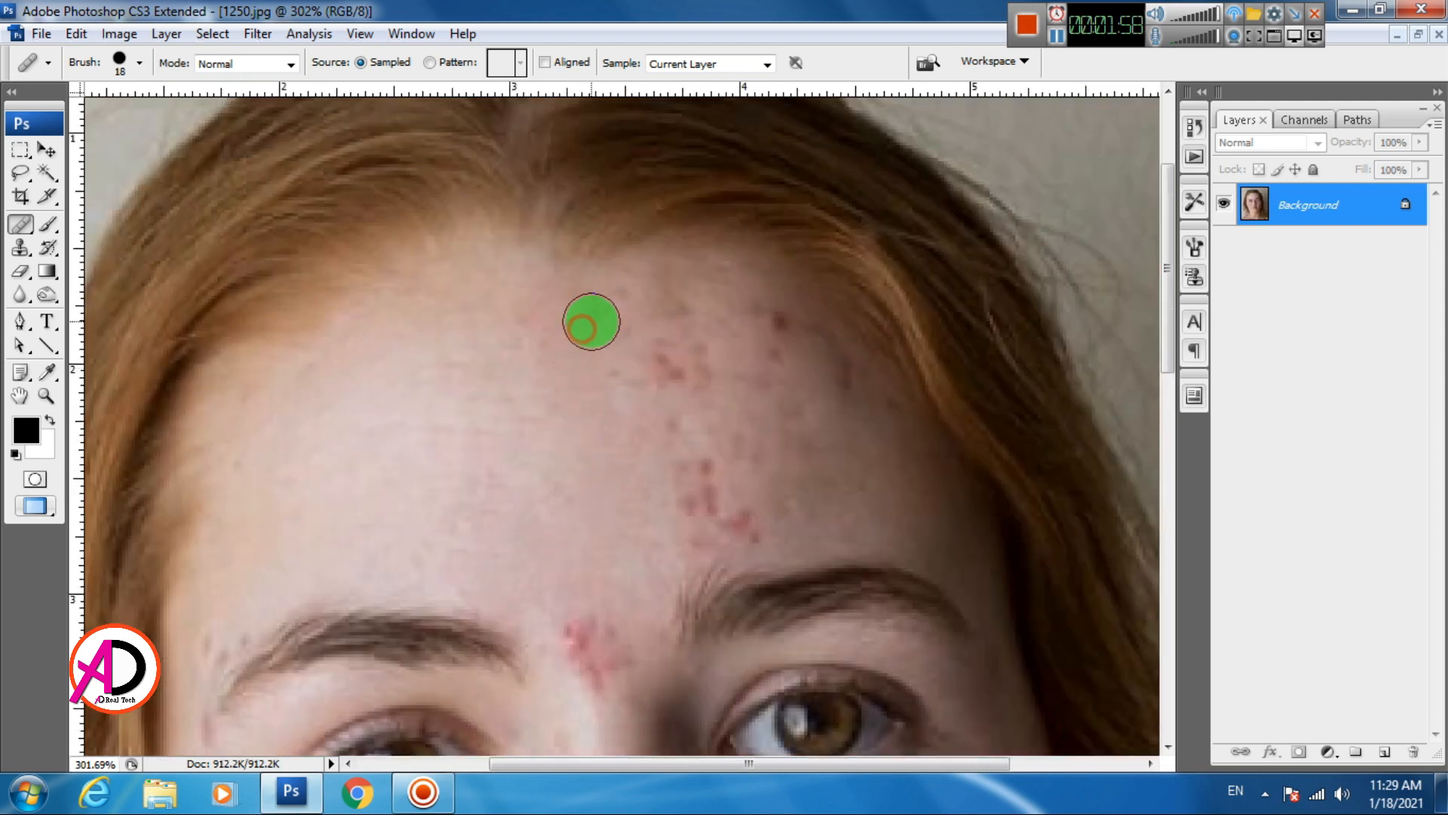
- Sample clean central forehead skin and heal the red clusters above the inner half of the image-right eyebrow
drag(645, 496, 608, 448)
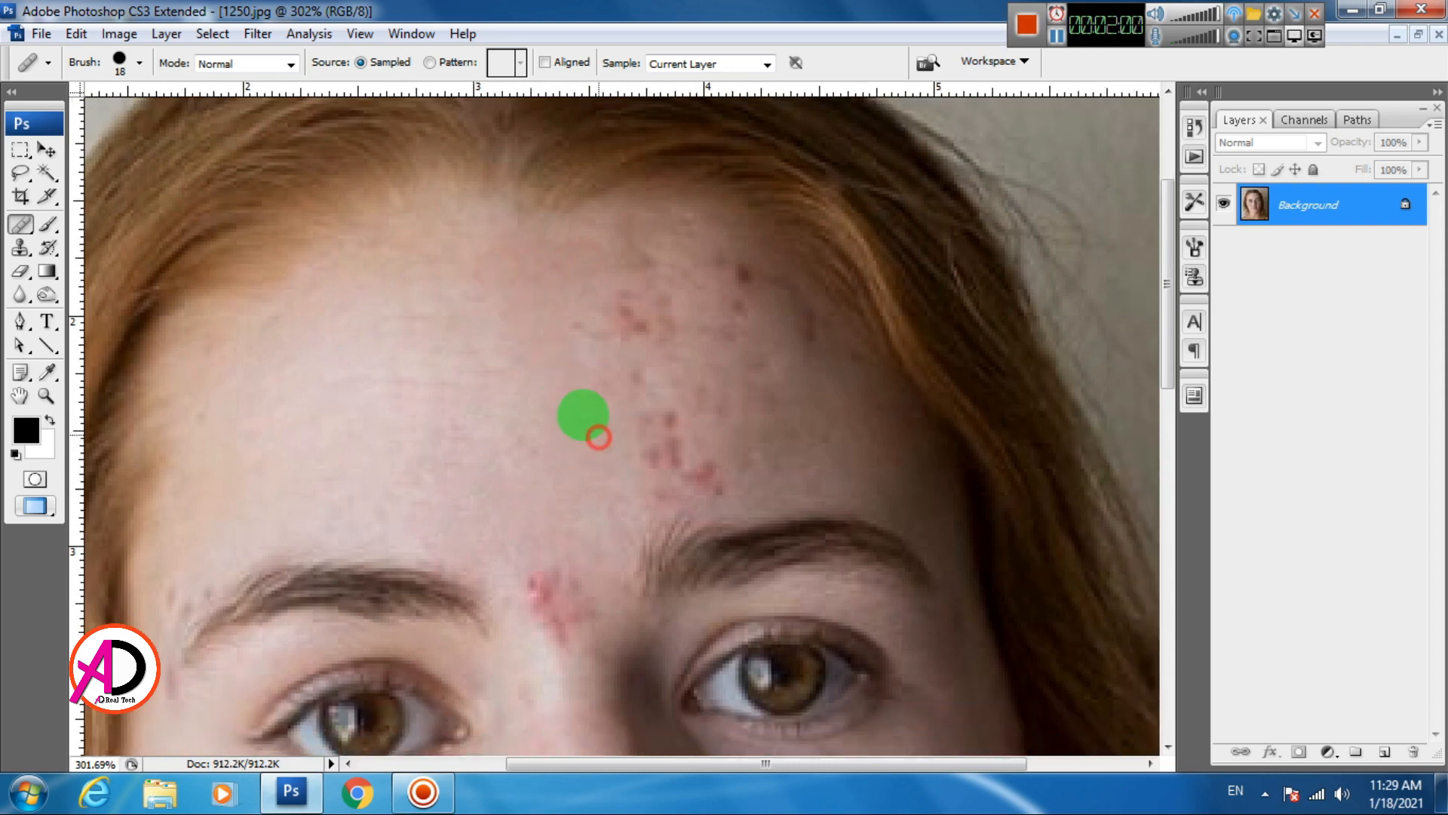
click(584, 373)
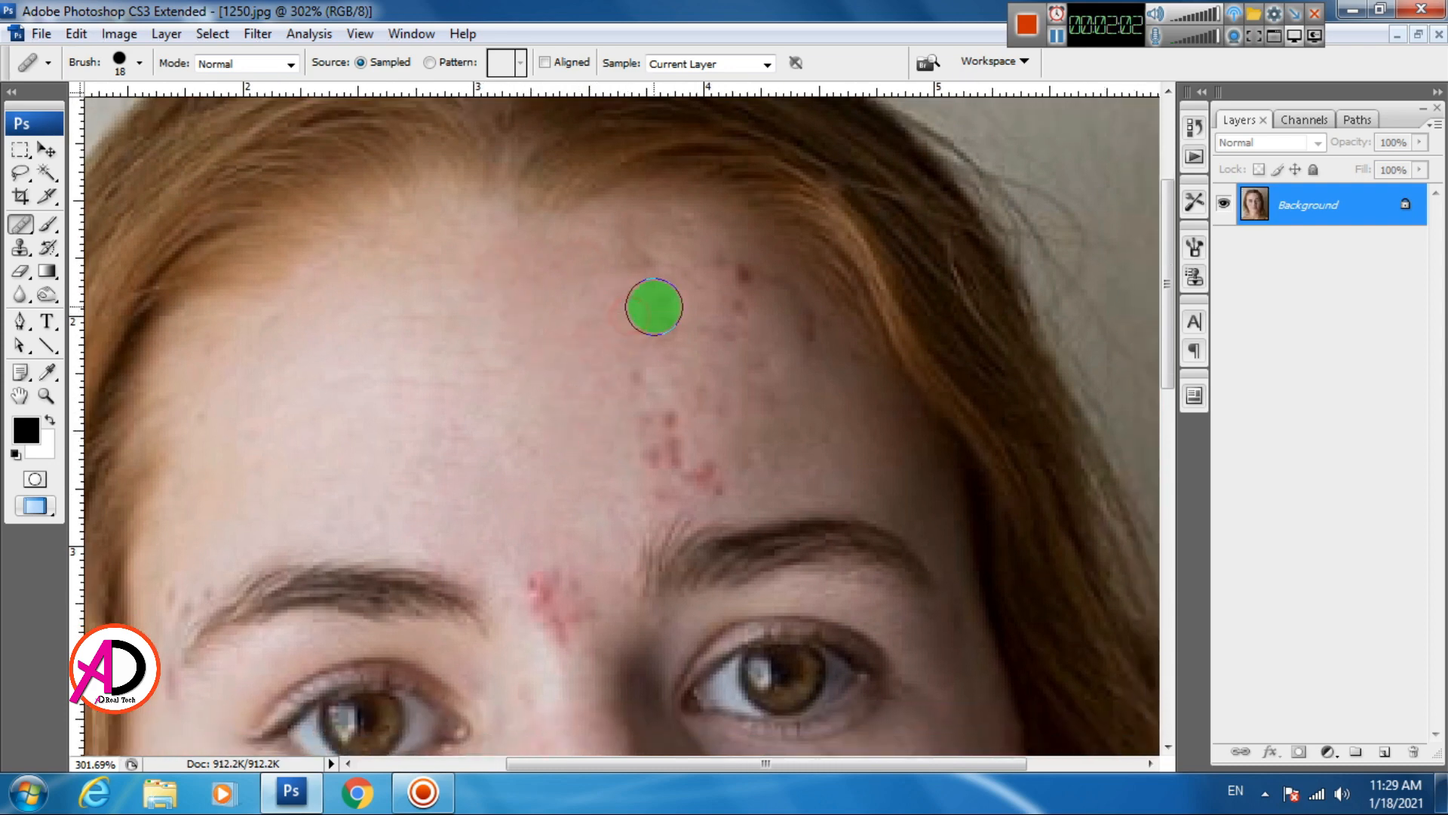
click(655, 320)
click(610, 365)
click(655, 432)
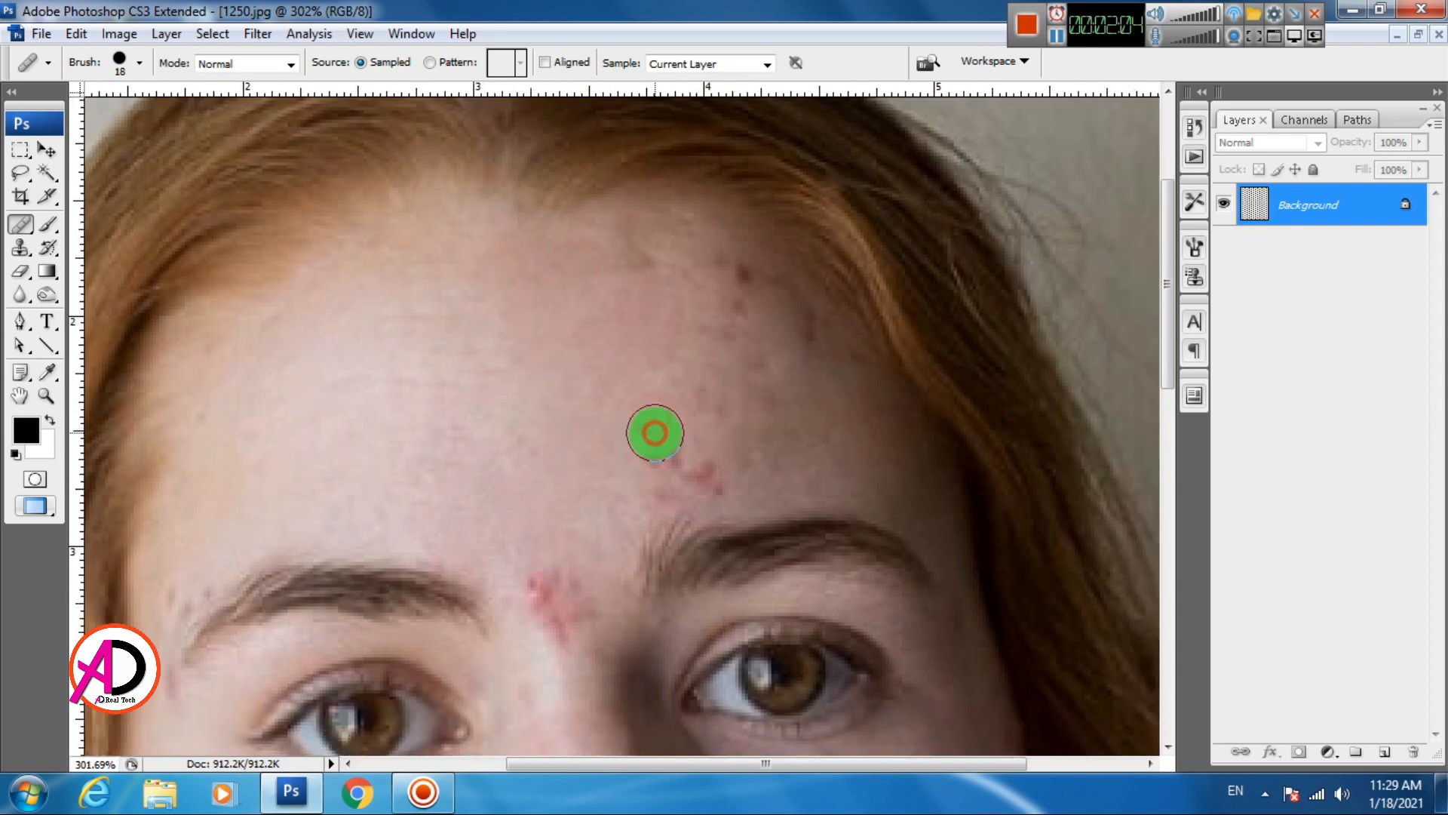
click(698, 478)
- Resample nearby healed skin and remove the remaining dark spots on the image-right side of the forehead
alt+click(645, 425)
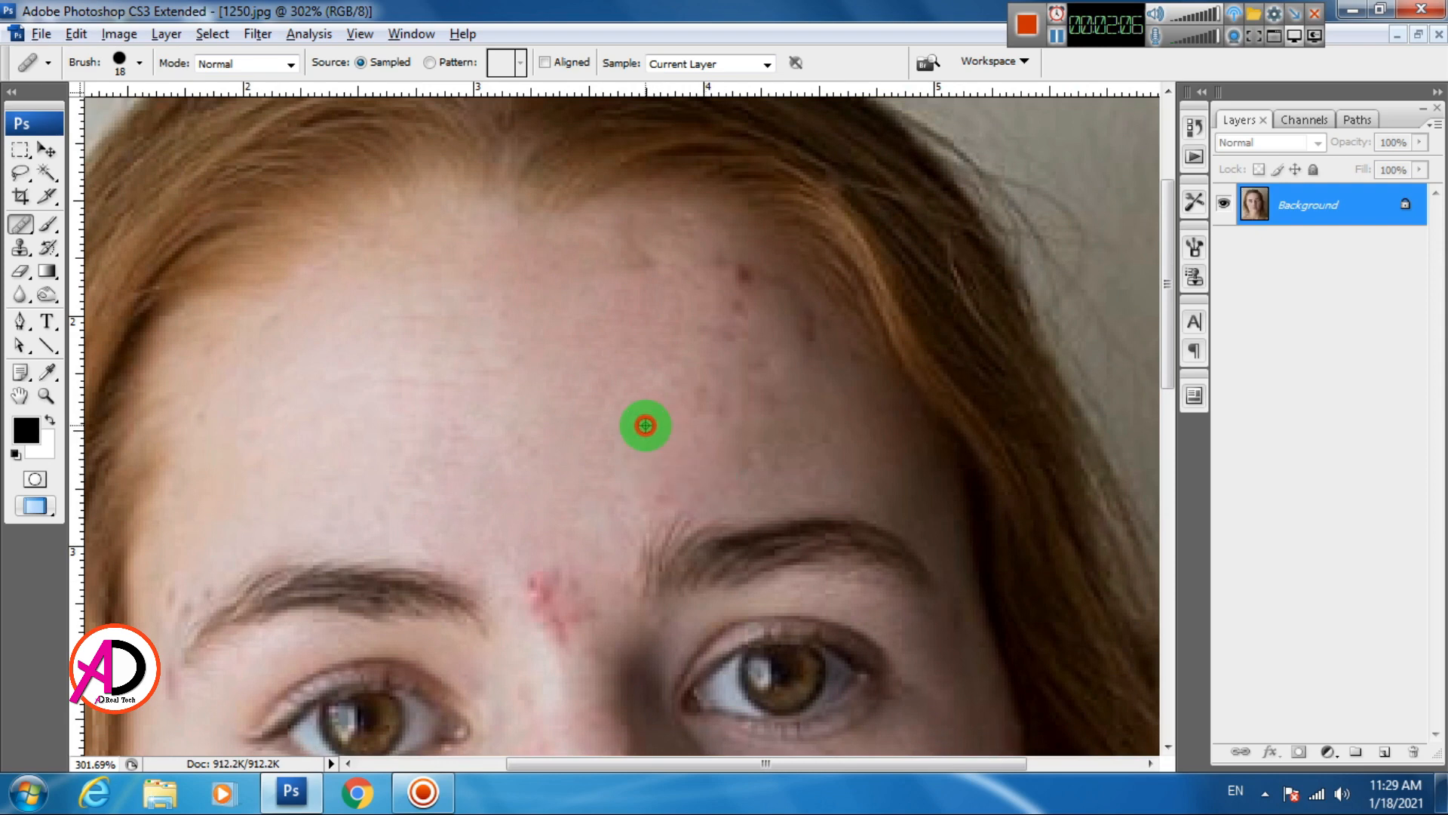
drag(673, 438, 565, 494)
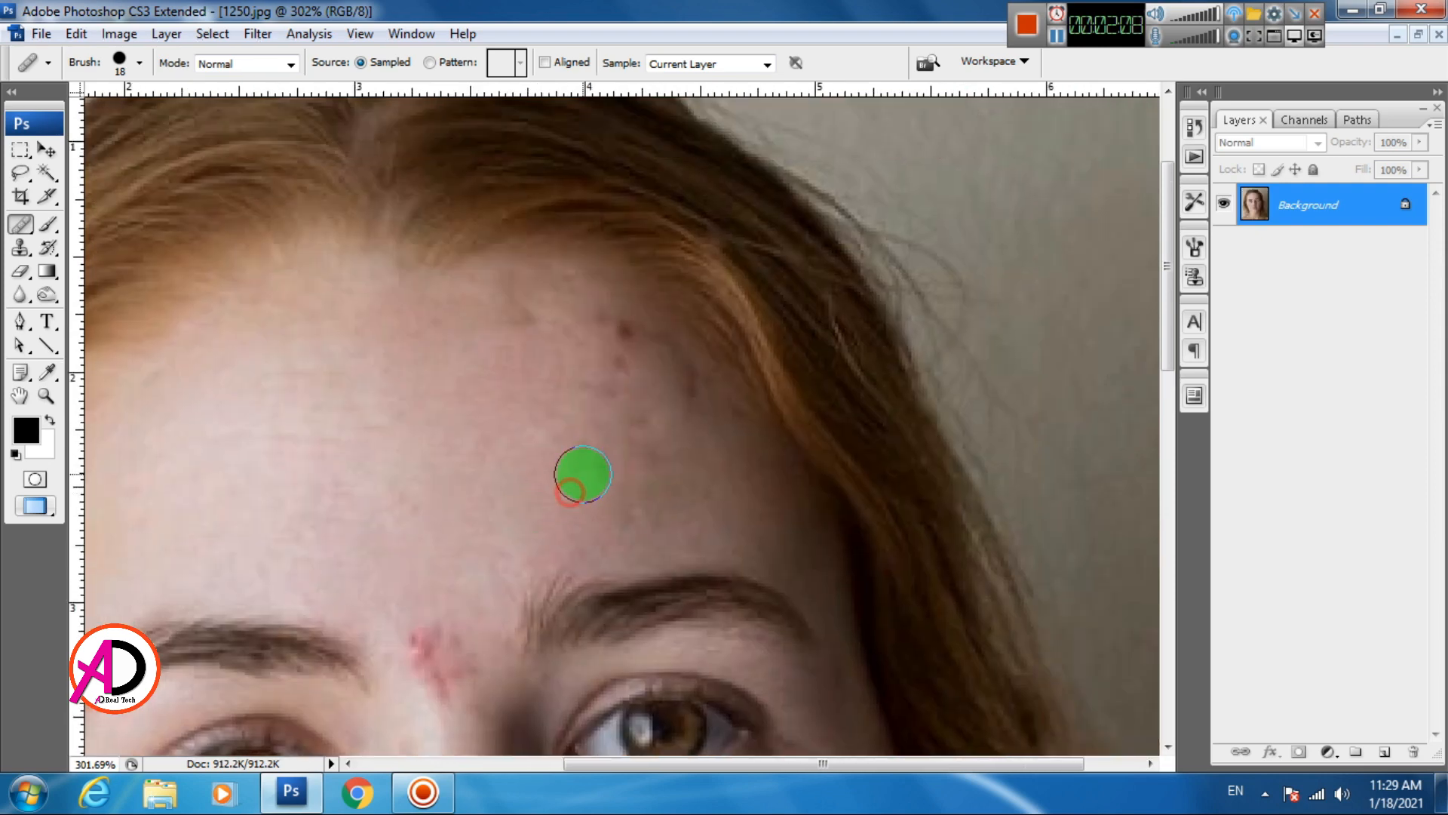
click(579, 447)
alt+click(553, 430)
click(636, 462)
click(639, 433)
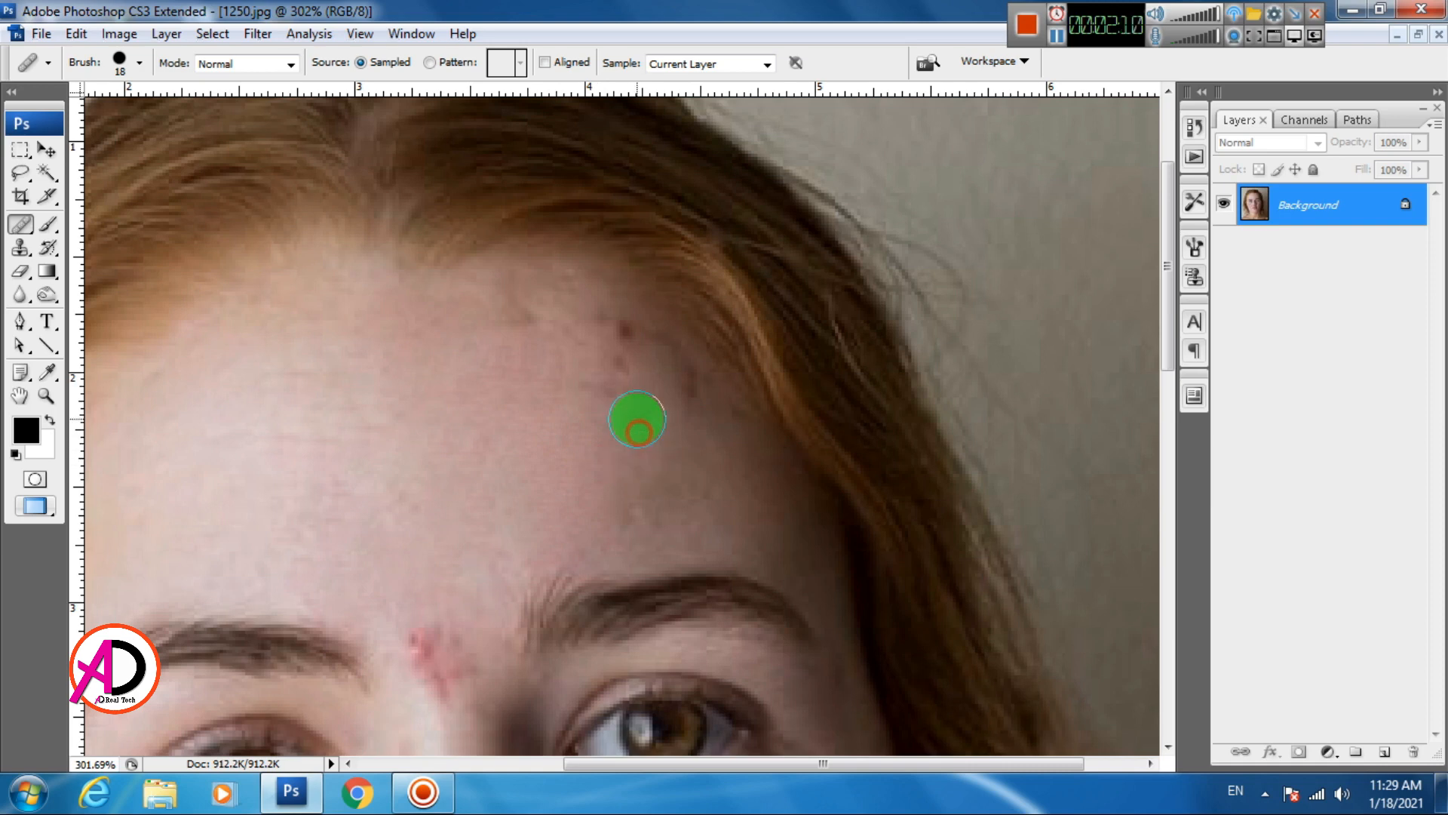
click(619, 331)
- Sample clean mid-forehead skin and even out the faint marks above the gap between the eyebrows
click(610, 441)
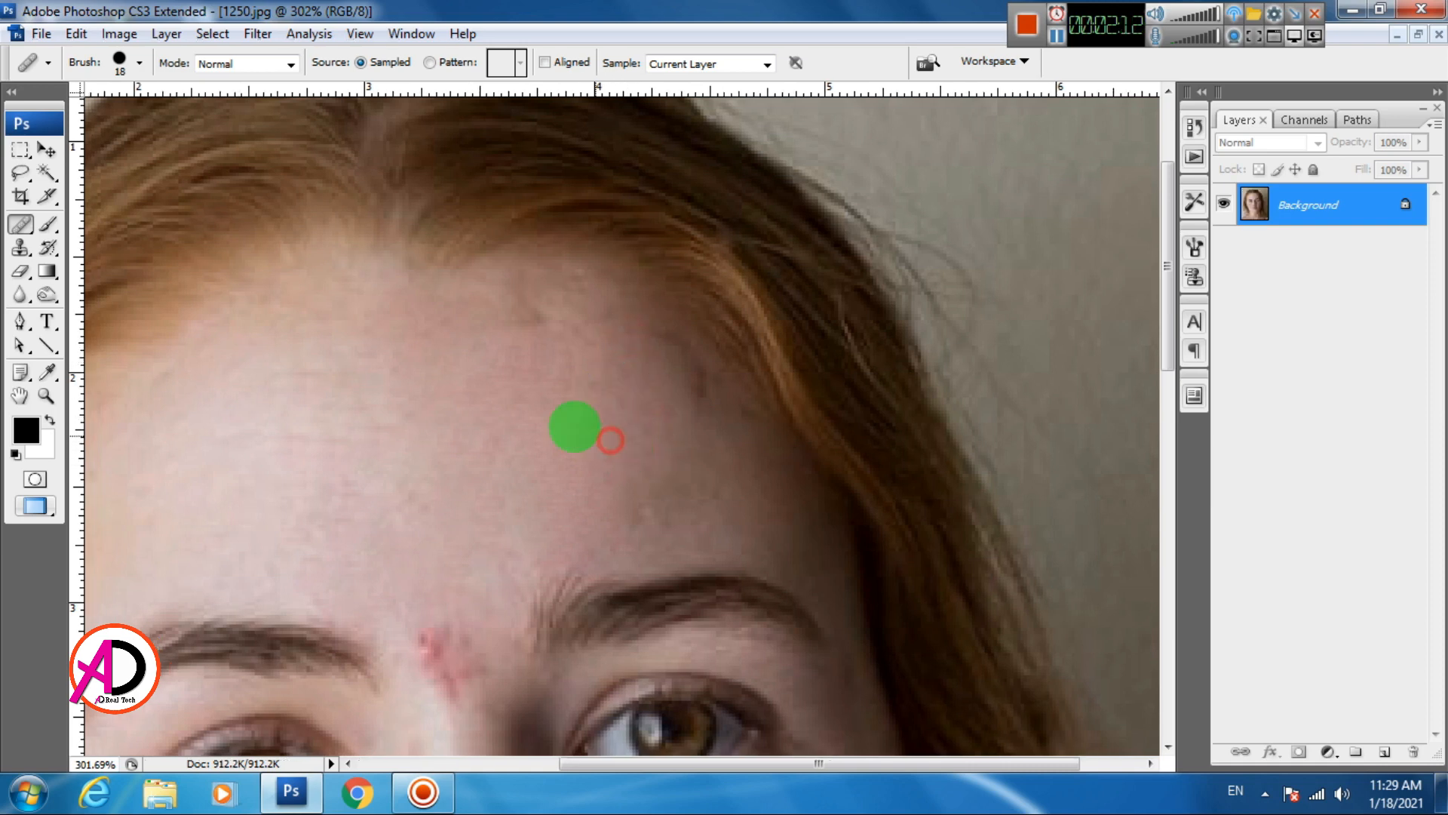
alt+click(451, 442)
click(463, 445)
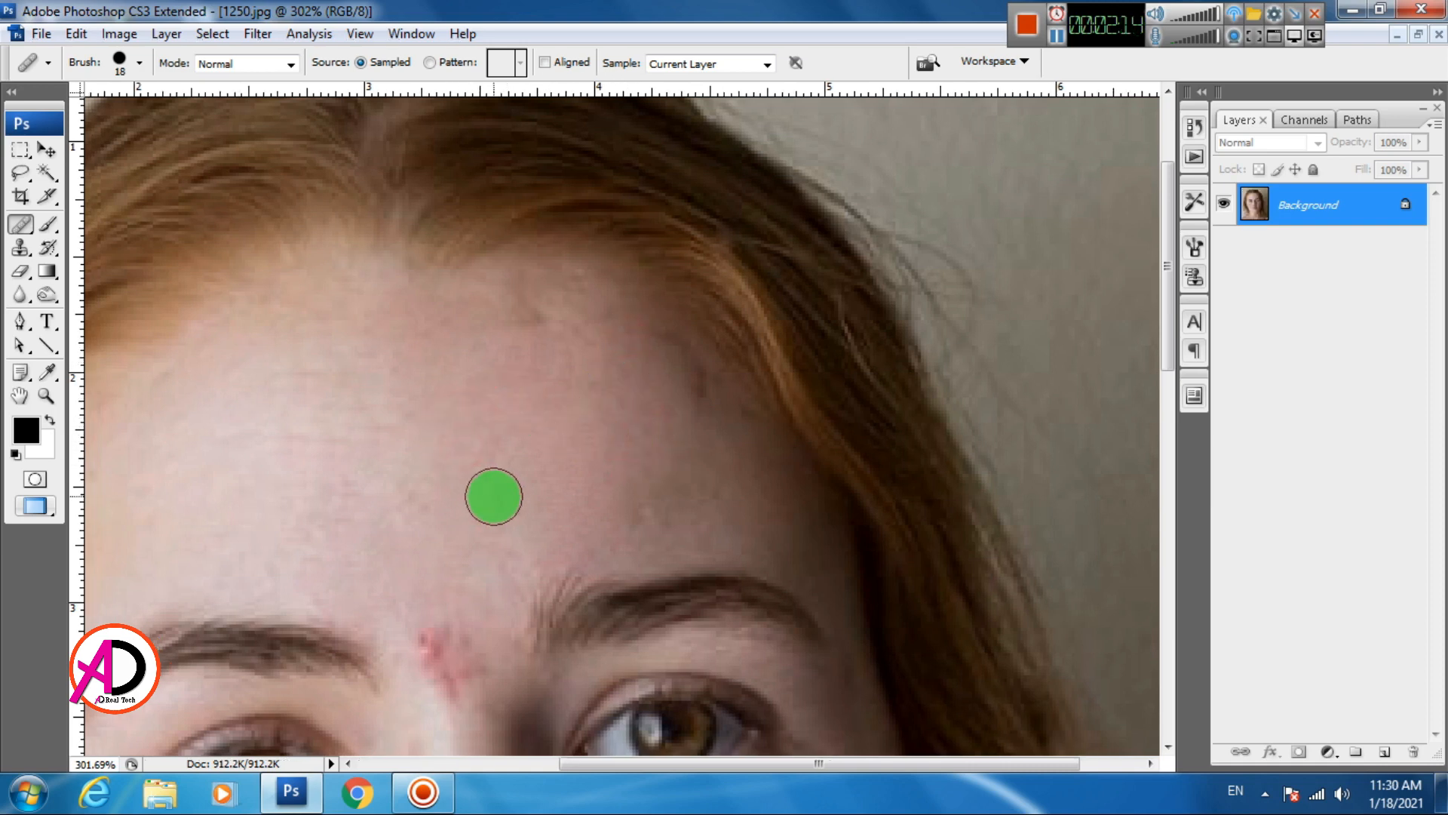
alt+click(440, 453)
click(419, 487)
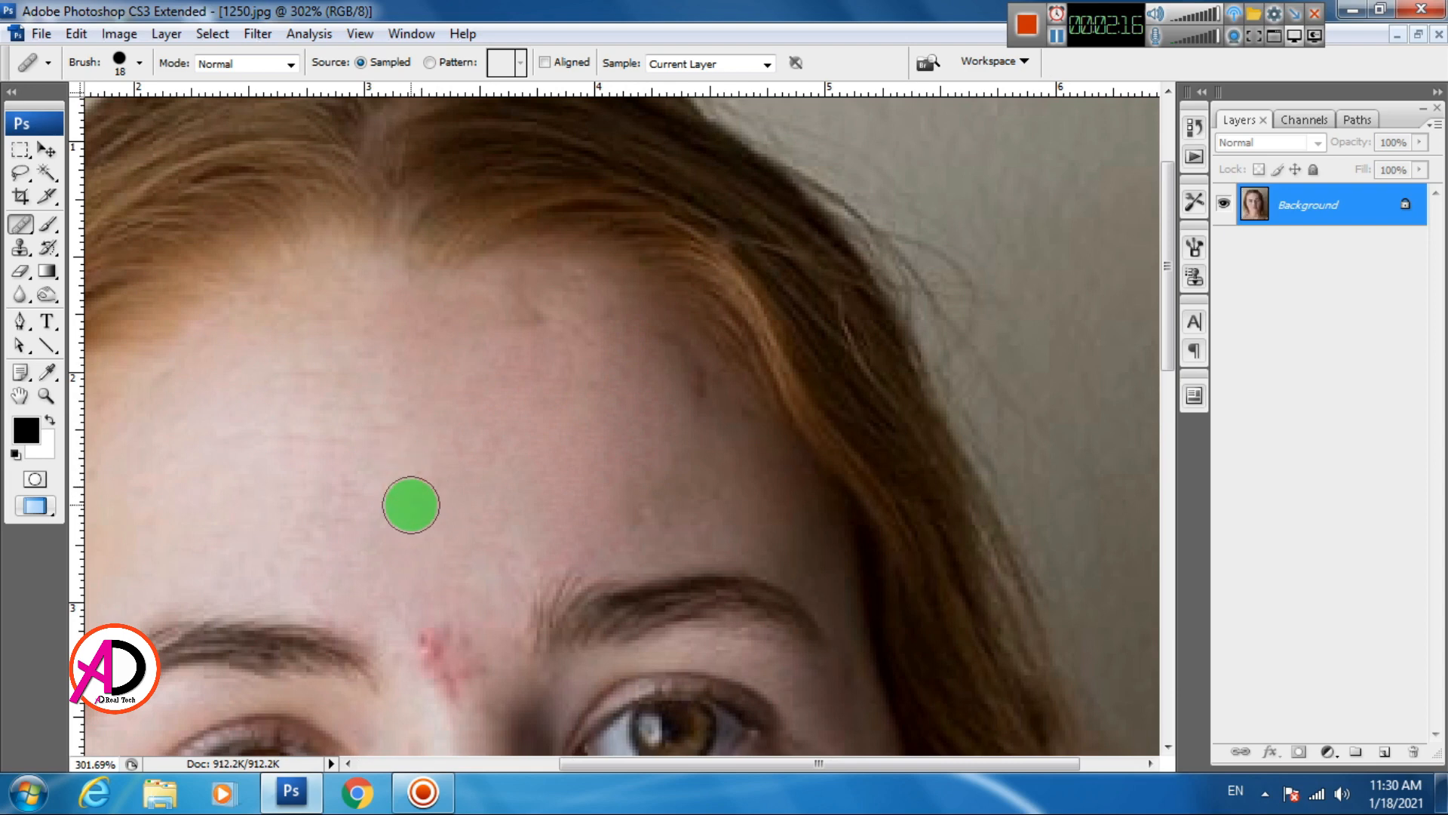
- Heal the red blemish cluster between the eyebrows down to the bridge of the nose
scroll(505, 446, down, 3)
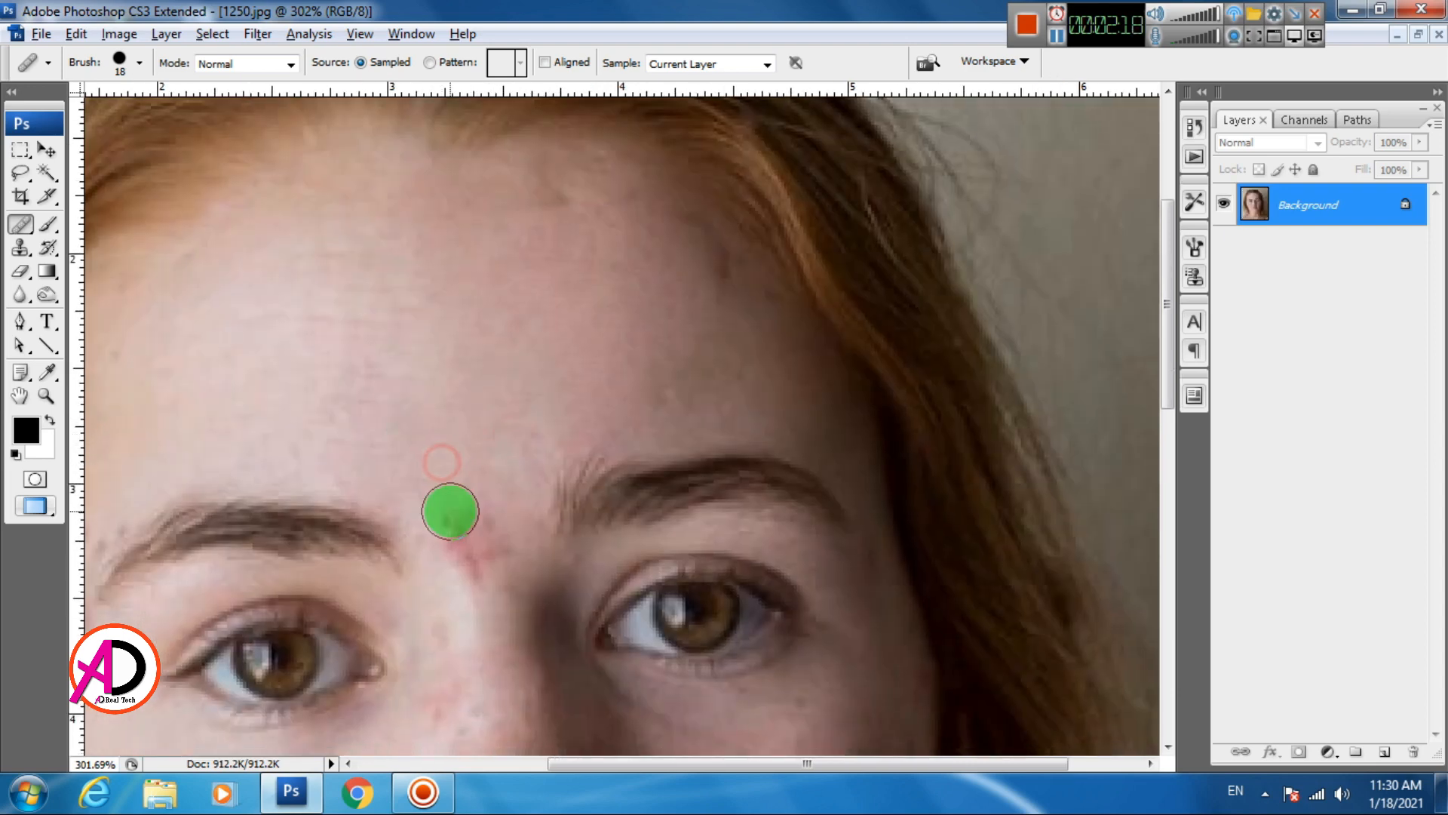
click(454, 518)
click(475, 523)
click(485, 553)
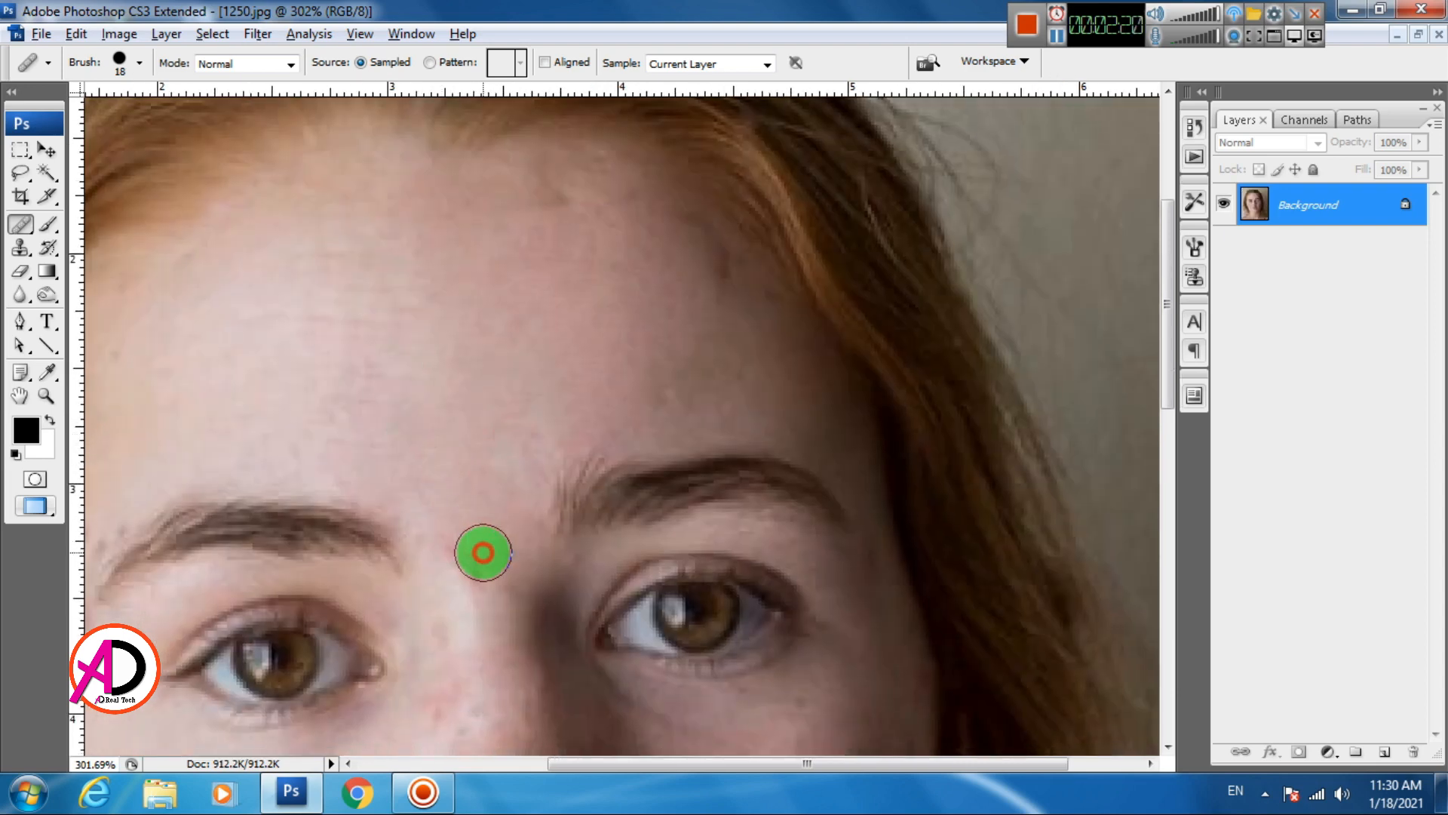
click(457, 549)
- Sample clean skin under the image-left eye and heal the raised red bump on the upper cheek
drag(470, 581, 485, 433)
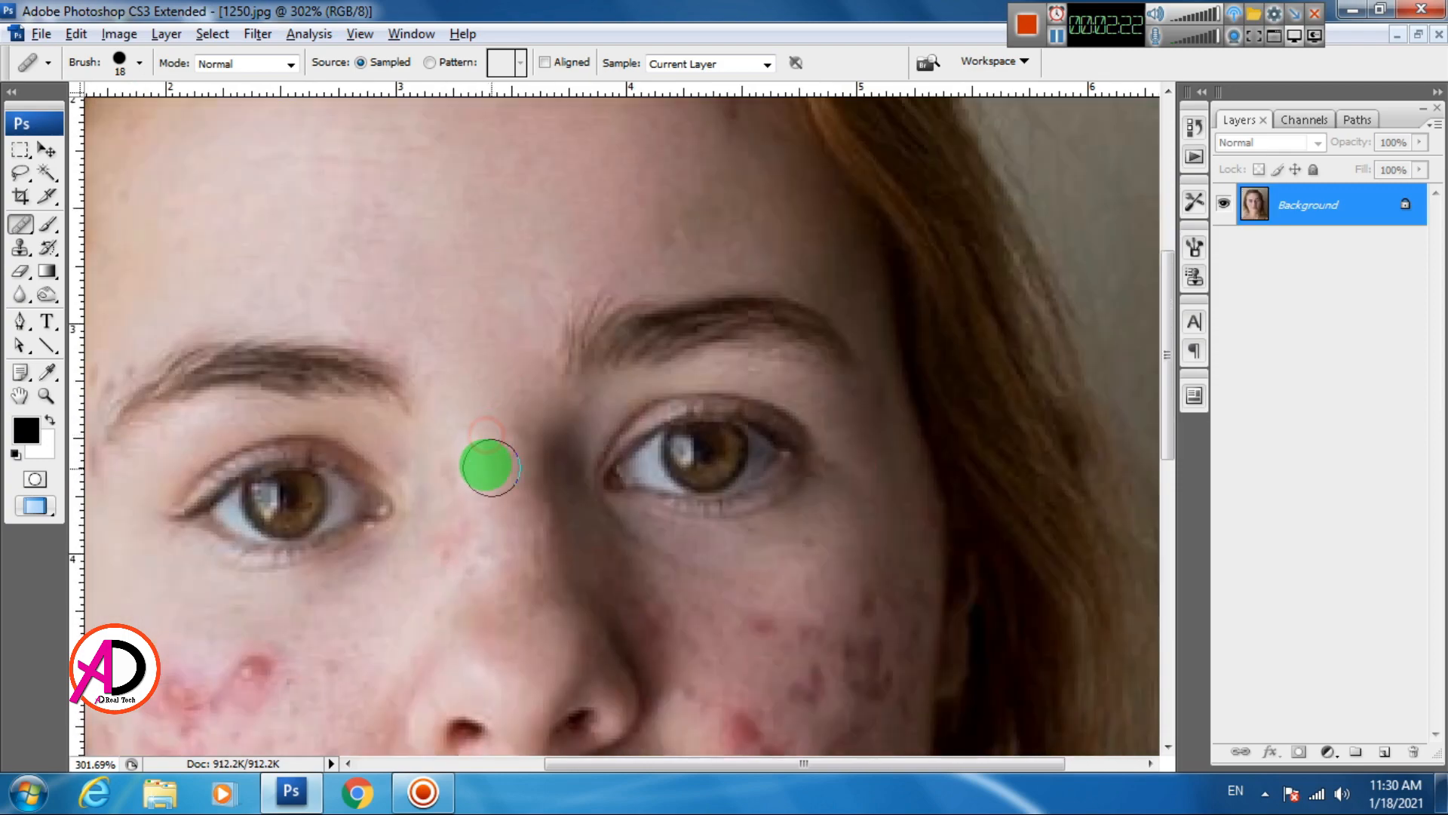
key(alt+space)
drag(533, 610, 587, 436)
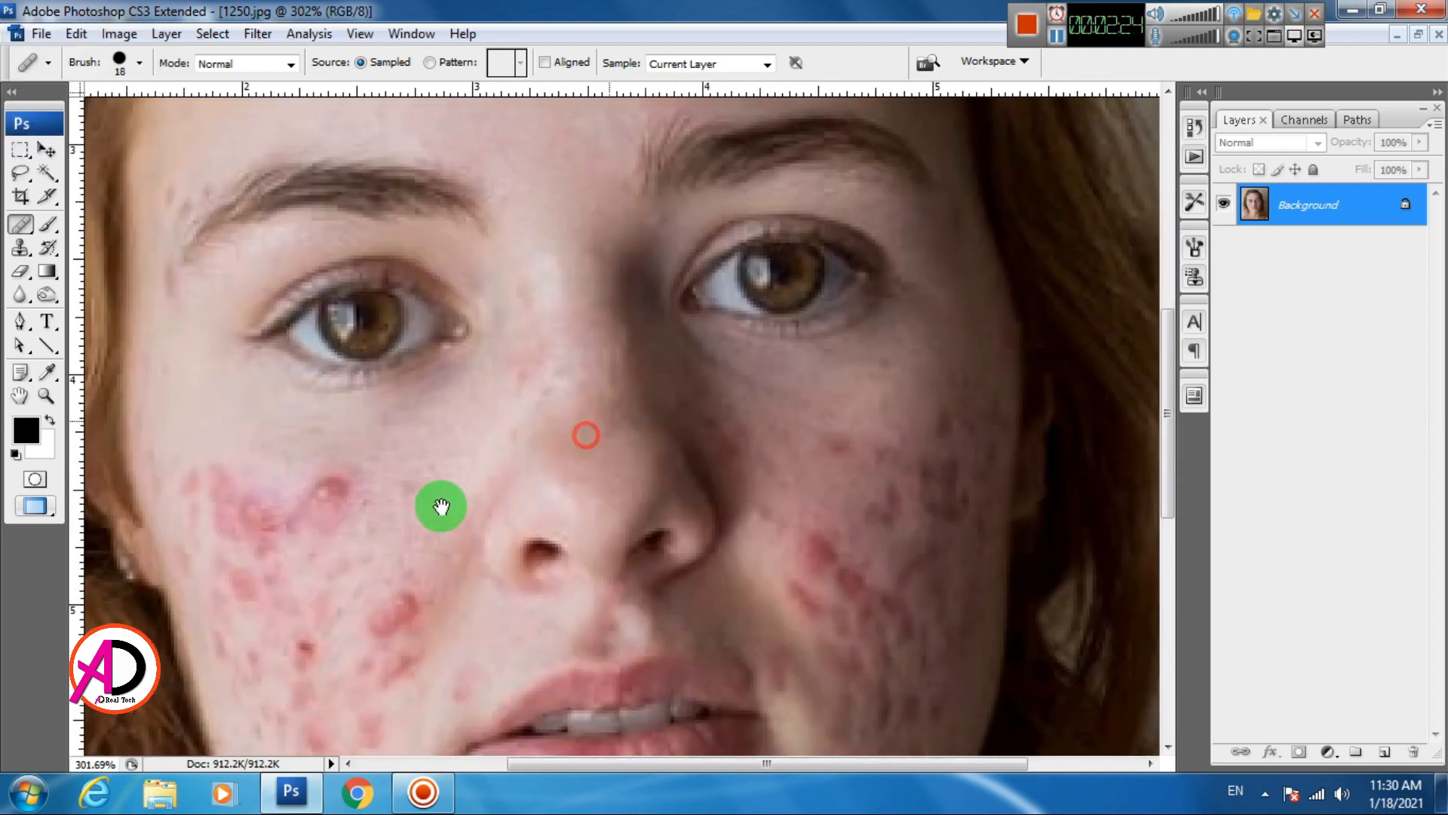
drag(440, 506, 493, 506)
click(430, 453)
click(376, 486)
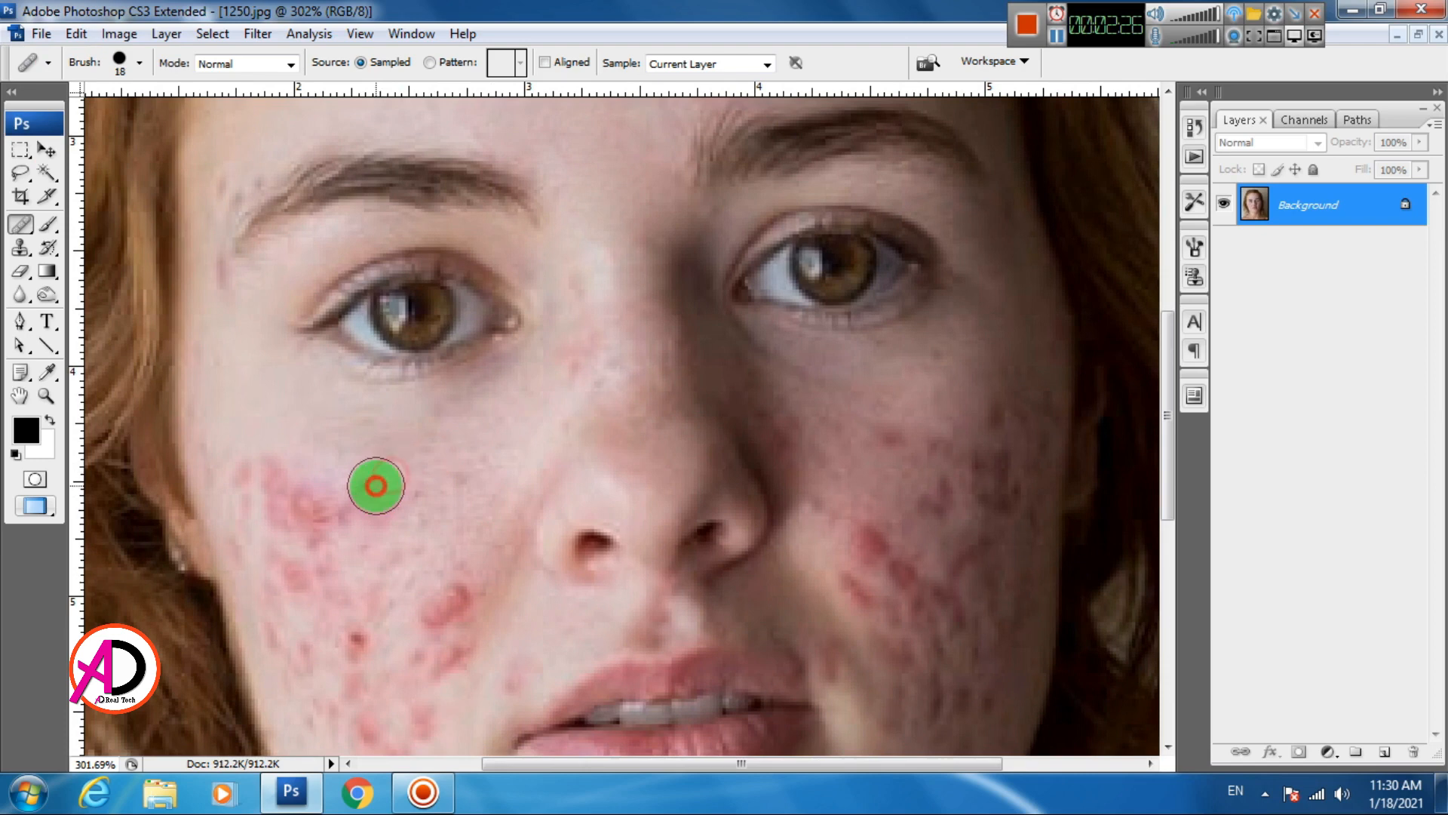
click(398, 469)
click(365, 495)
click(436, 543)
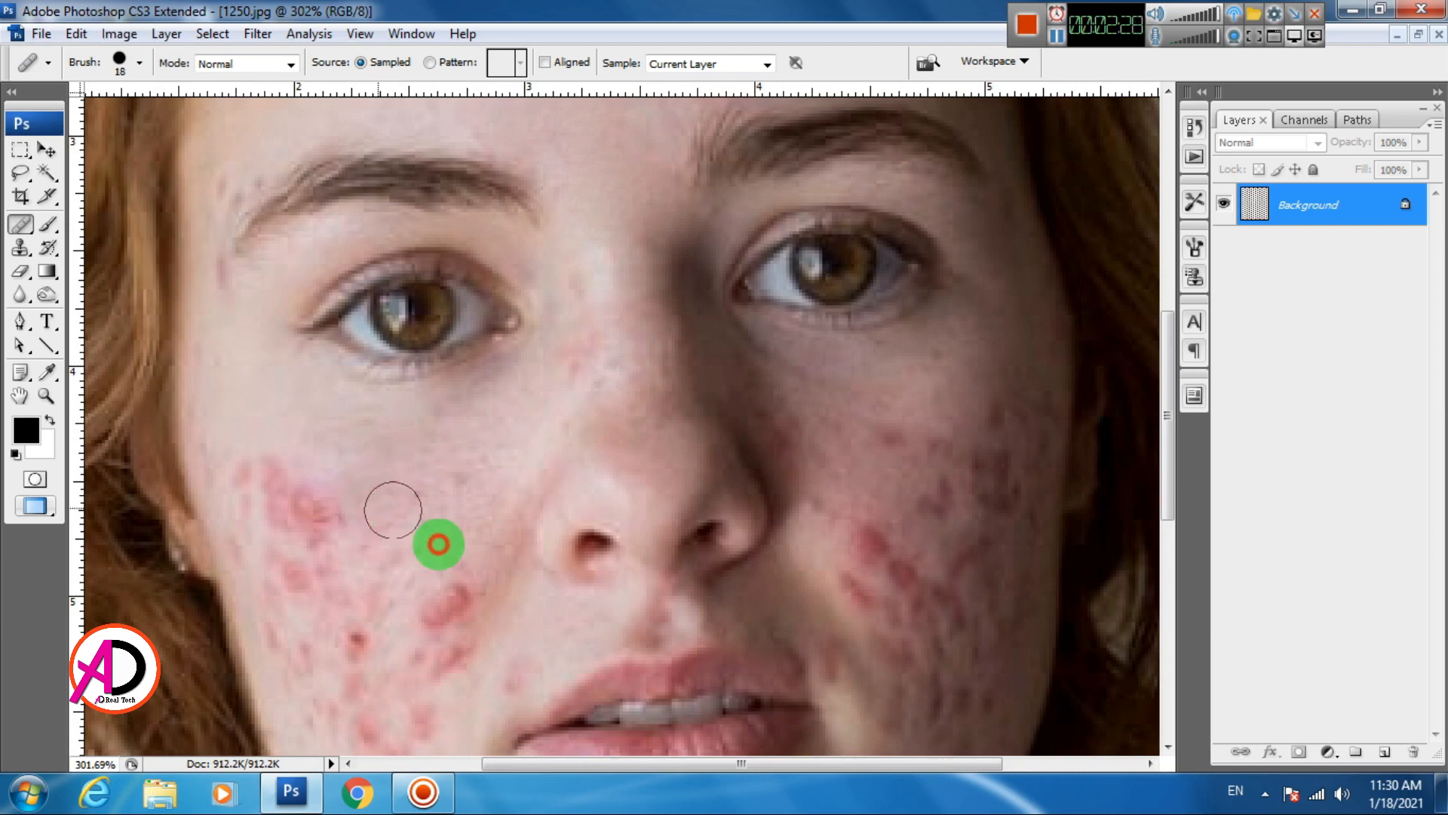
- Sample clean cheek skin beside the nose and heal the large red blemishes between the image-left cheek and mouth corner
drag(443, 545, 480, 496)
alt+click(475, 486)
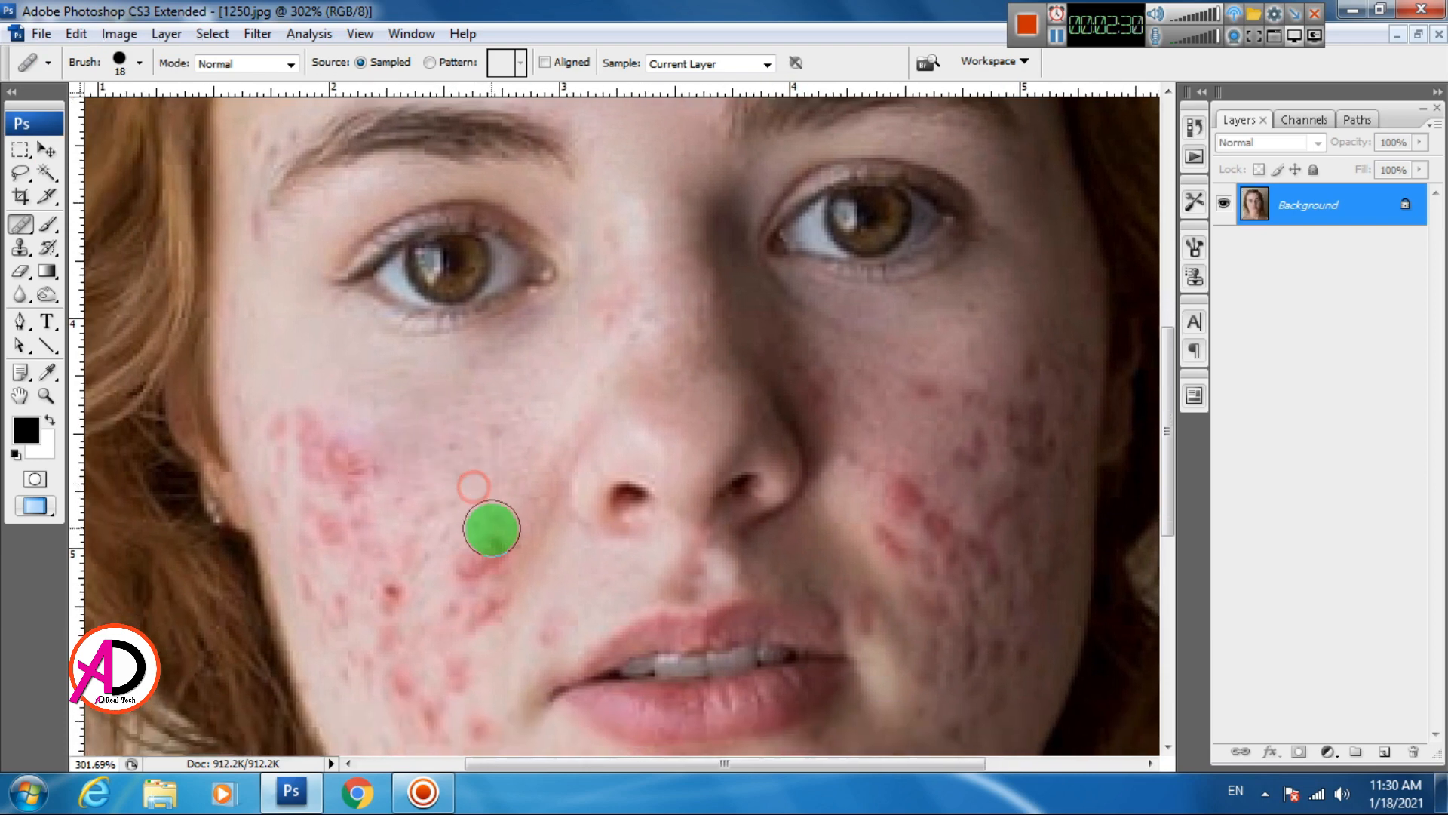
click(492, 532)
click(475, 510)
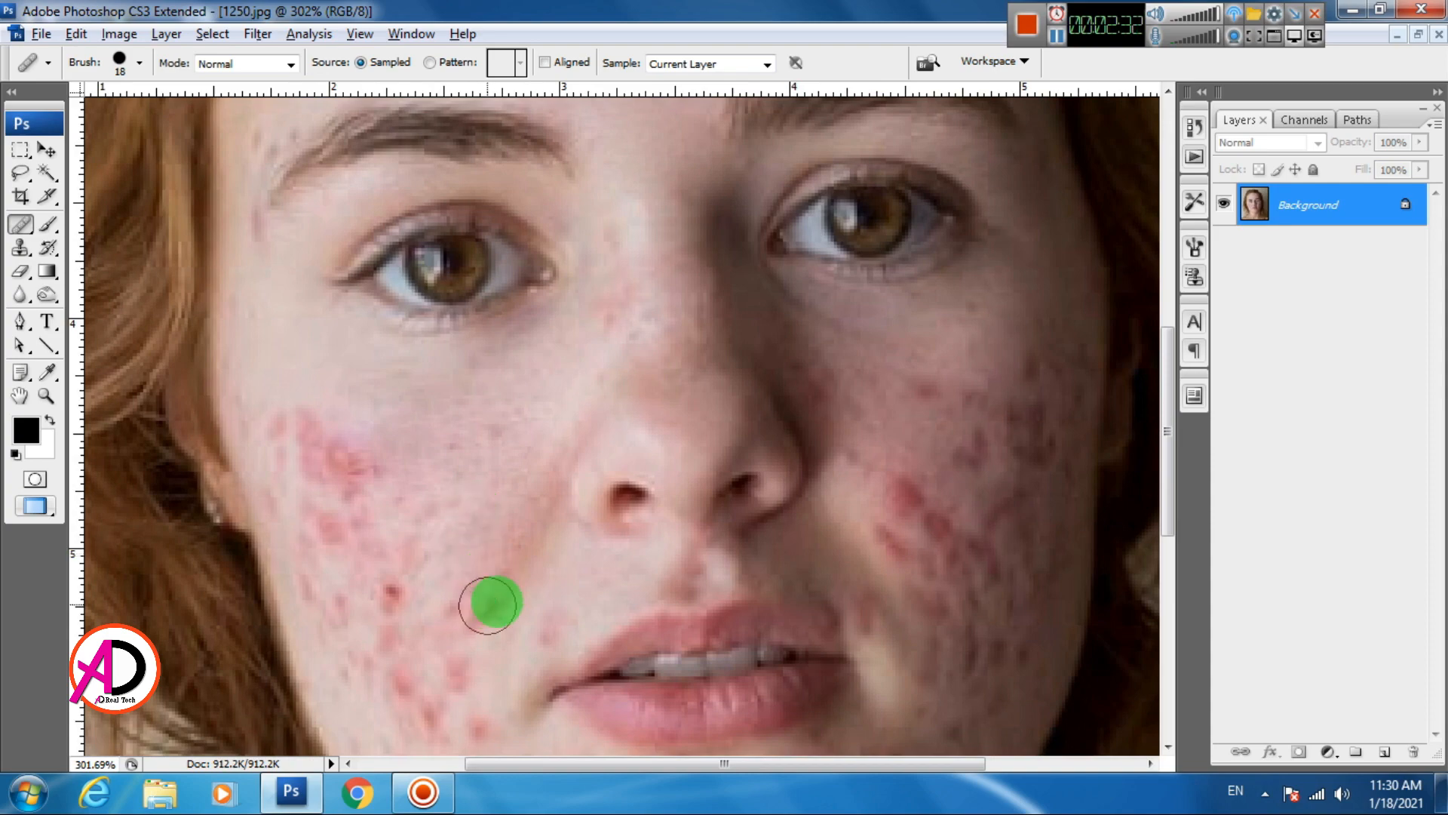
click(471, 596)
- Reduce the brush to 10 px, sample nearby clean skin and heal the small dark red spot mid-cheek on the image-left side
scroll(492, 463, down, 2)
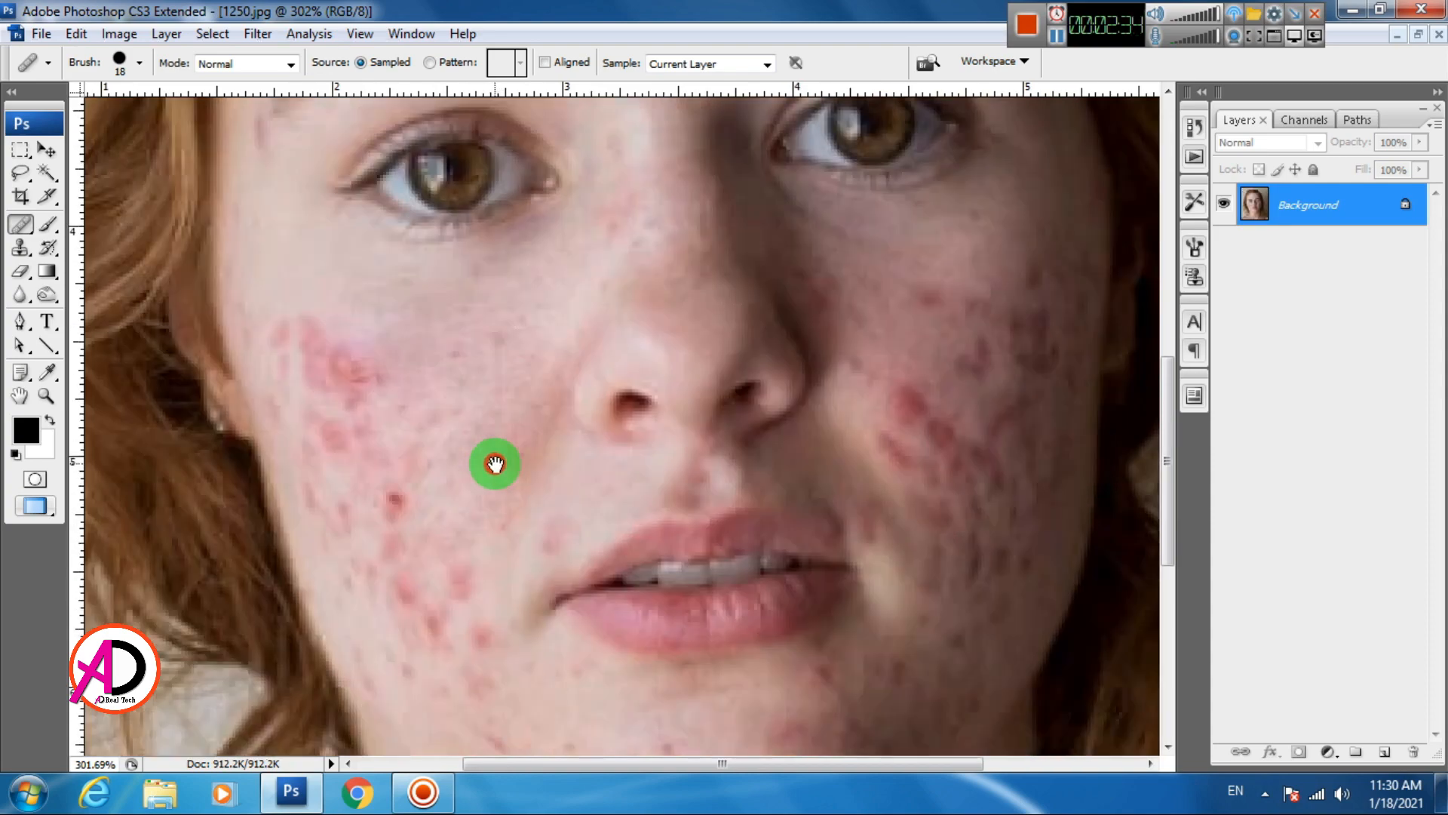
scroll(475, 490, up, 1)
scroll(461, 509, up, 4)
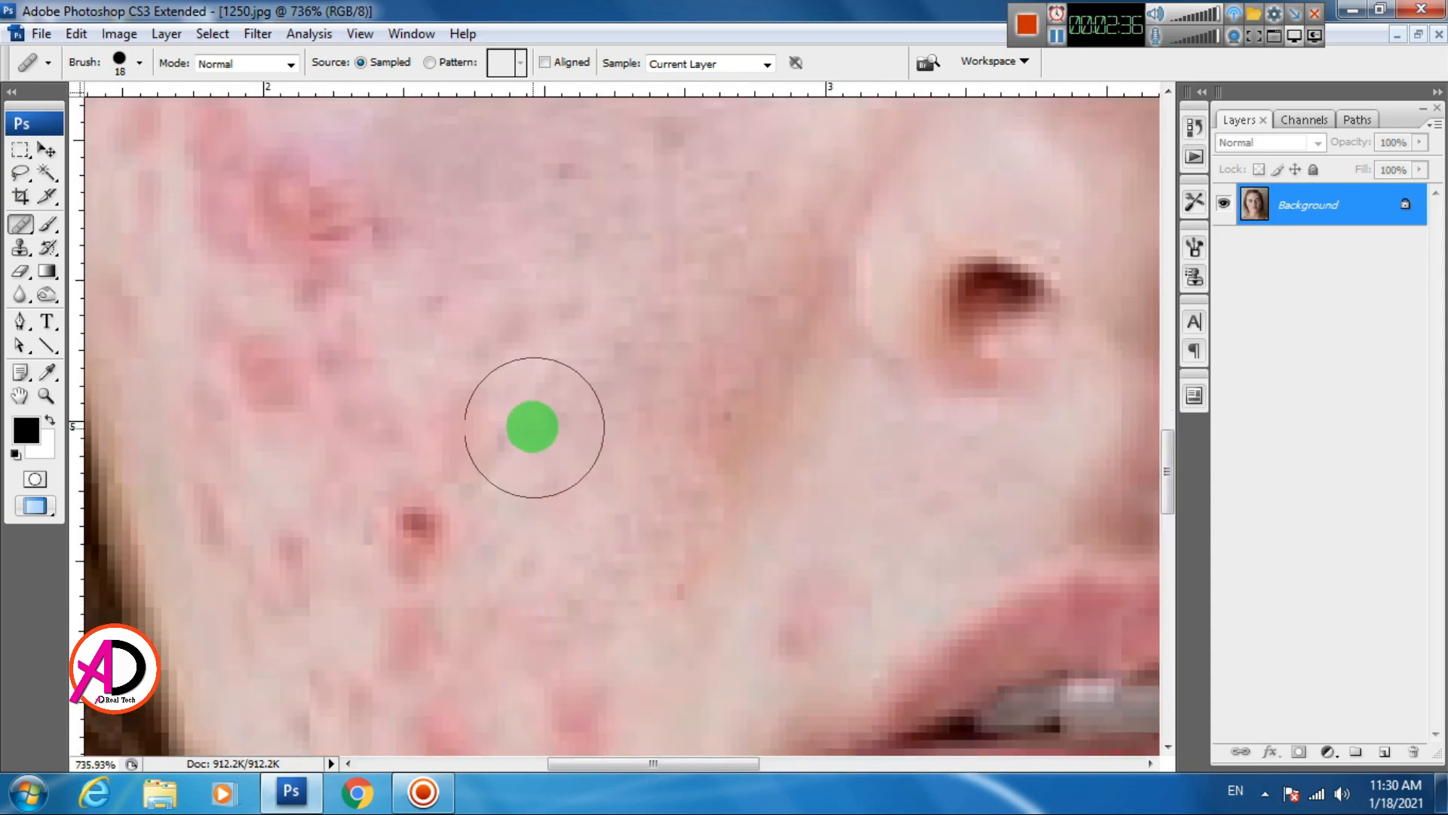
key(bracketleft)
click(591, 405)
click(565, 492)
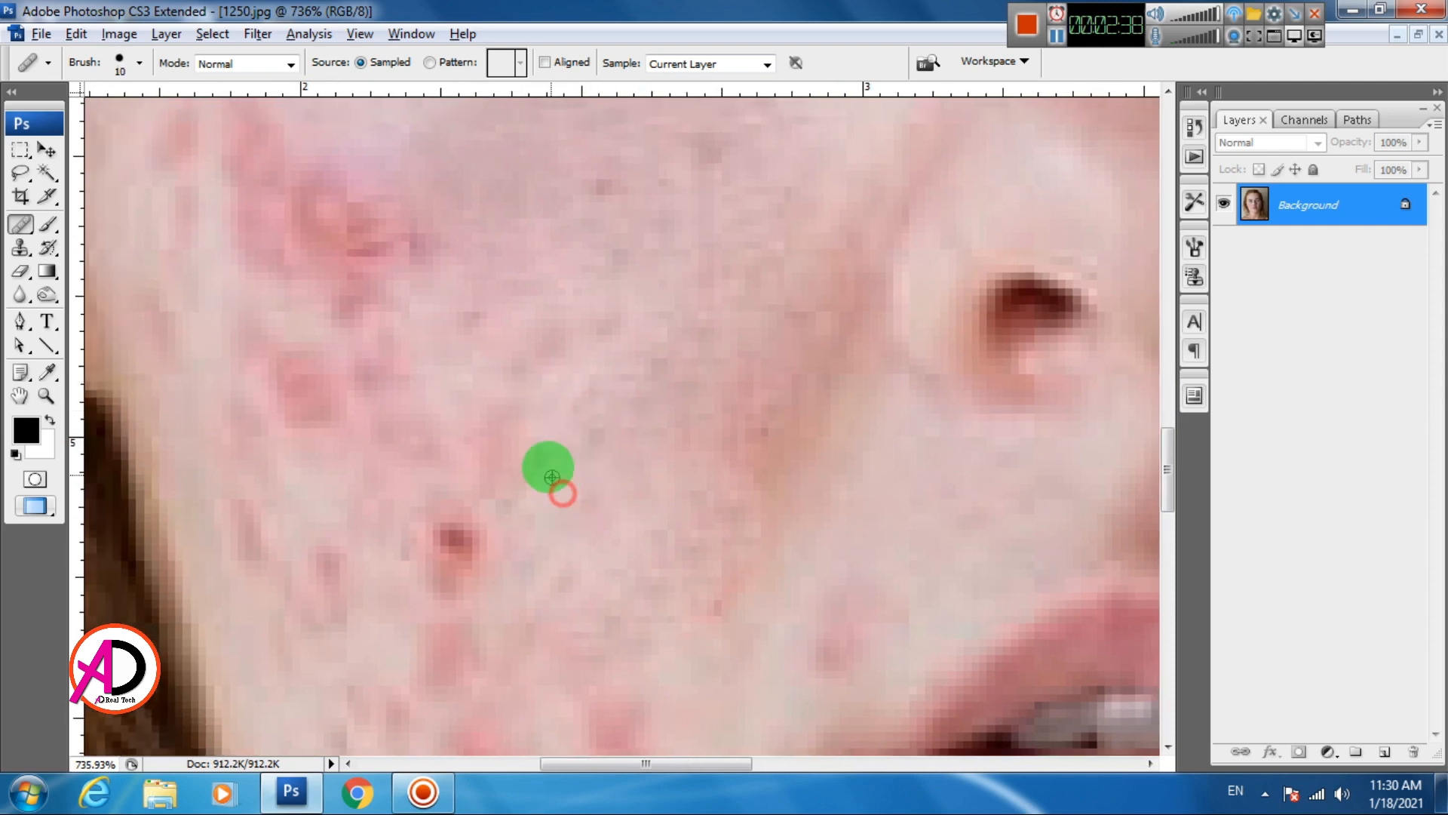
click(539, 454)
click(460, 518)
click(446, 550)
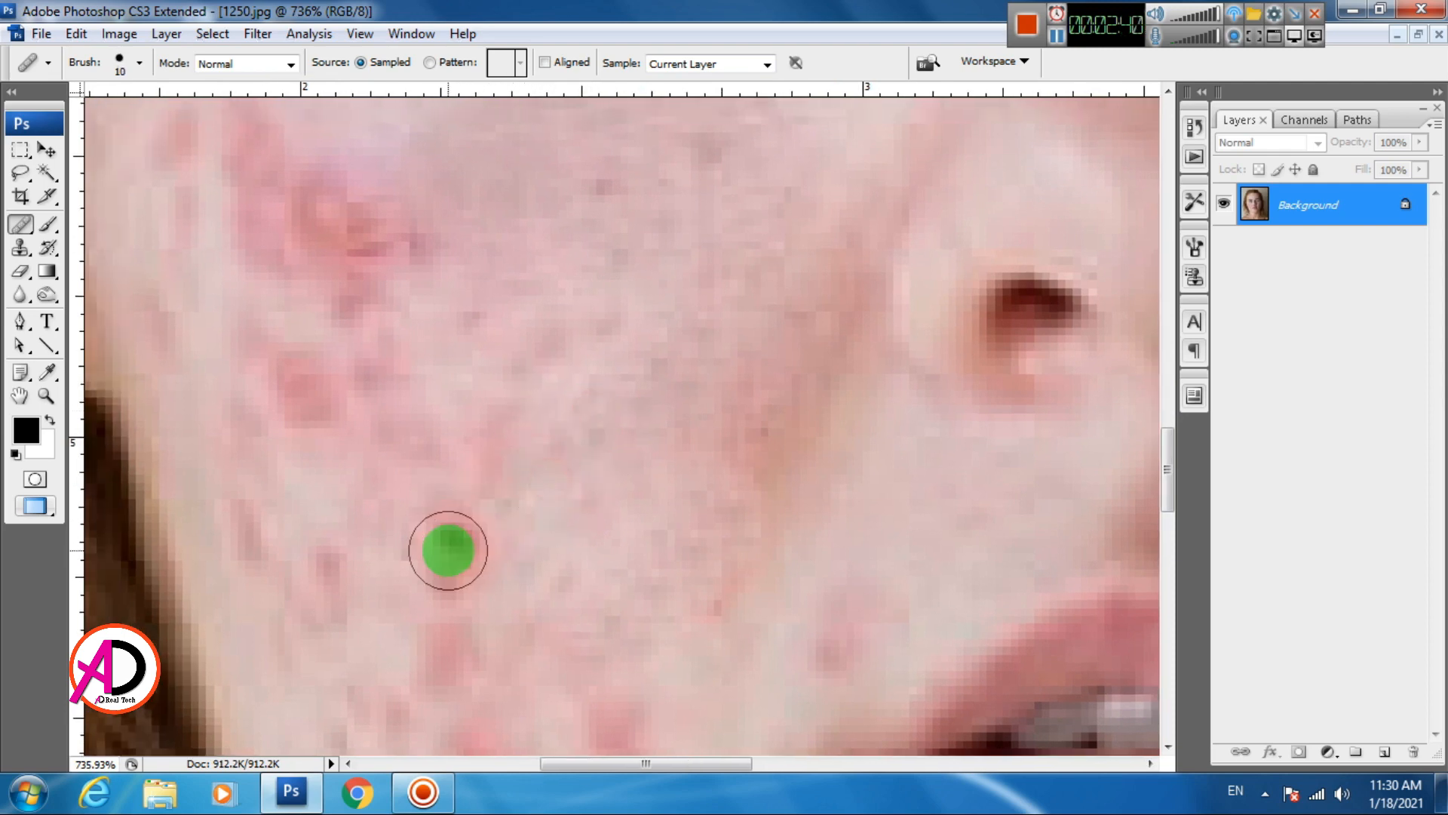
click(458, 517)
- Sample clean skin beside the image-left eye and heal the small spots along the cheek's outer edge
scroll(572, 443, down, 5)
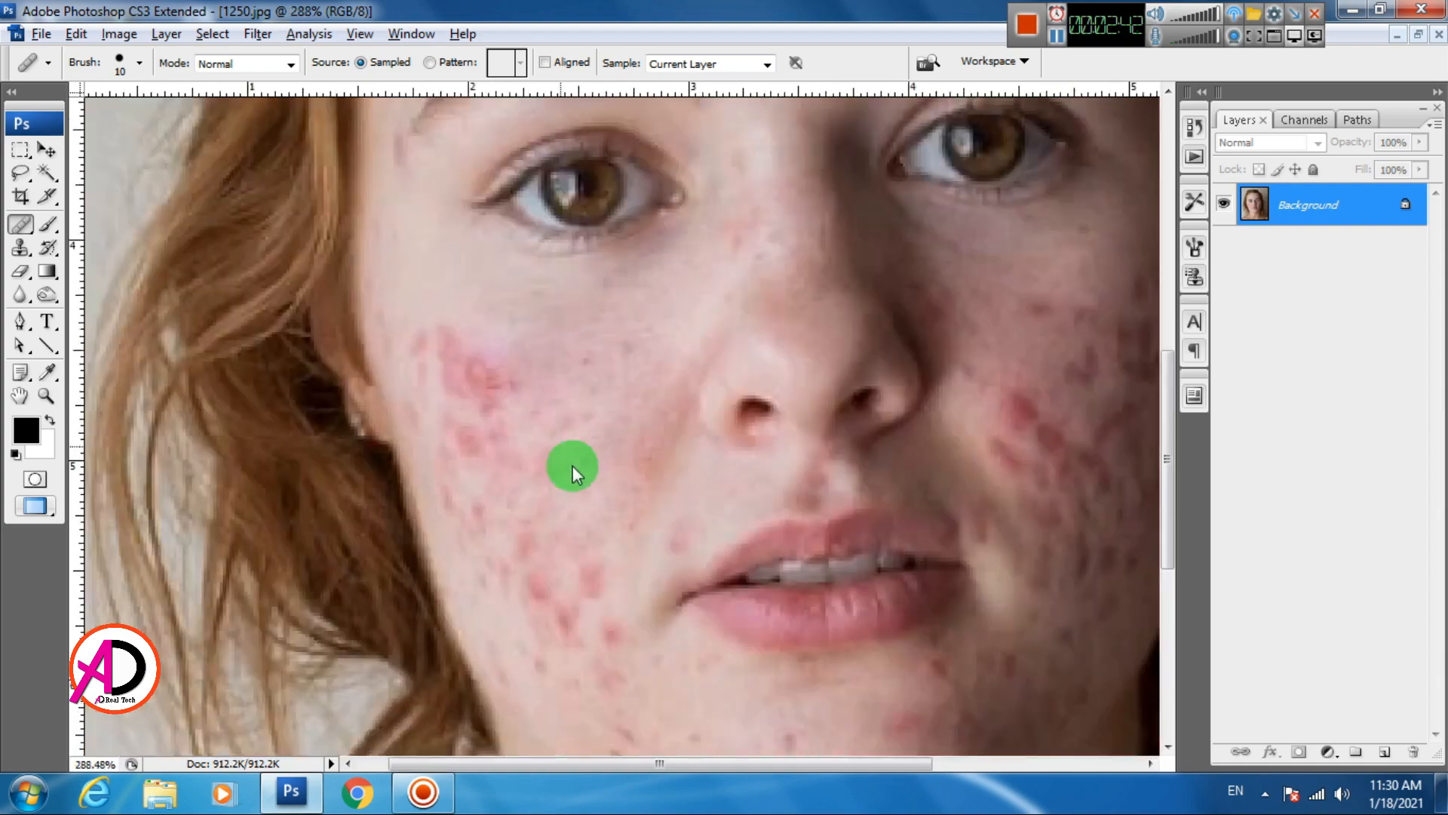
drag(573, 468, 598, 545)
click(440, 351)
click(439, 403)
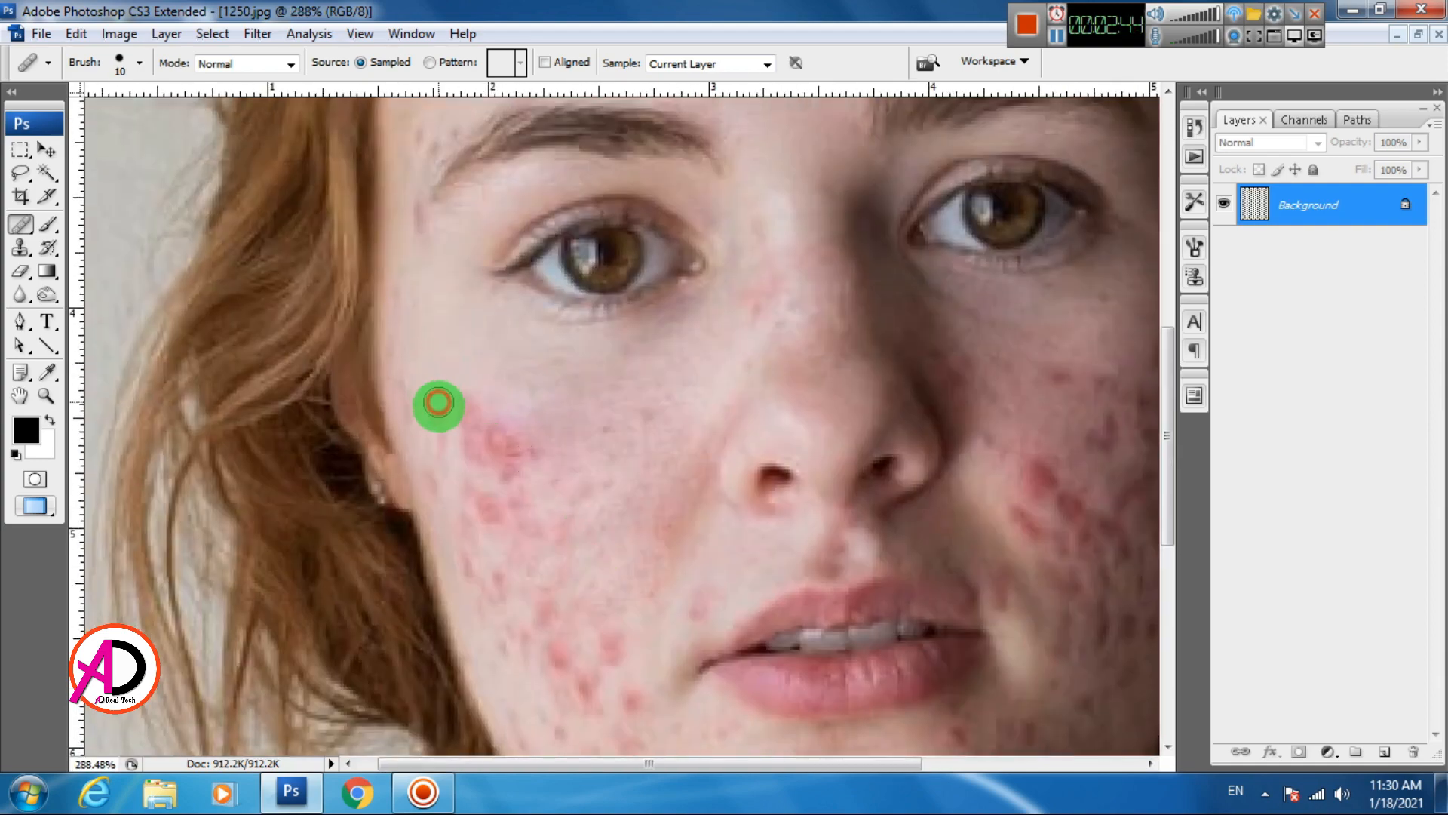
click(433, 361)
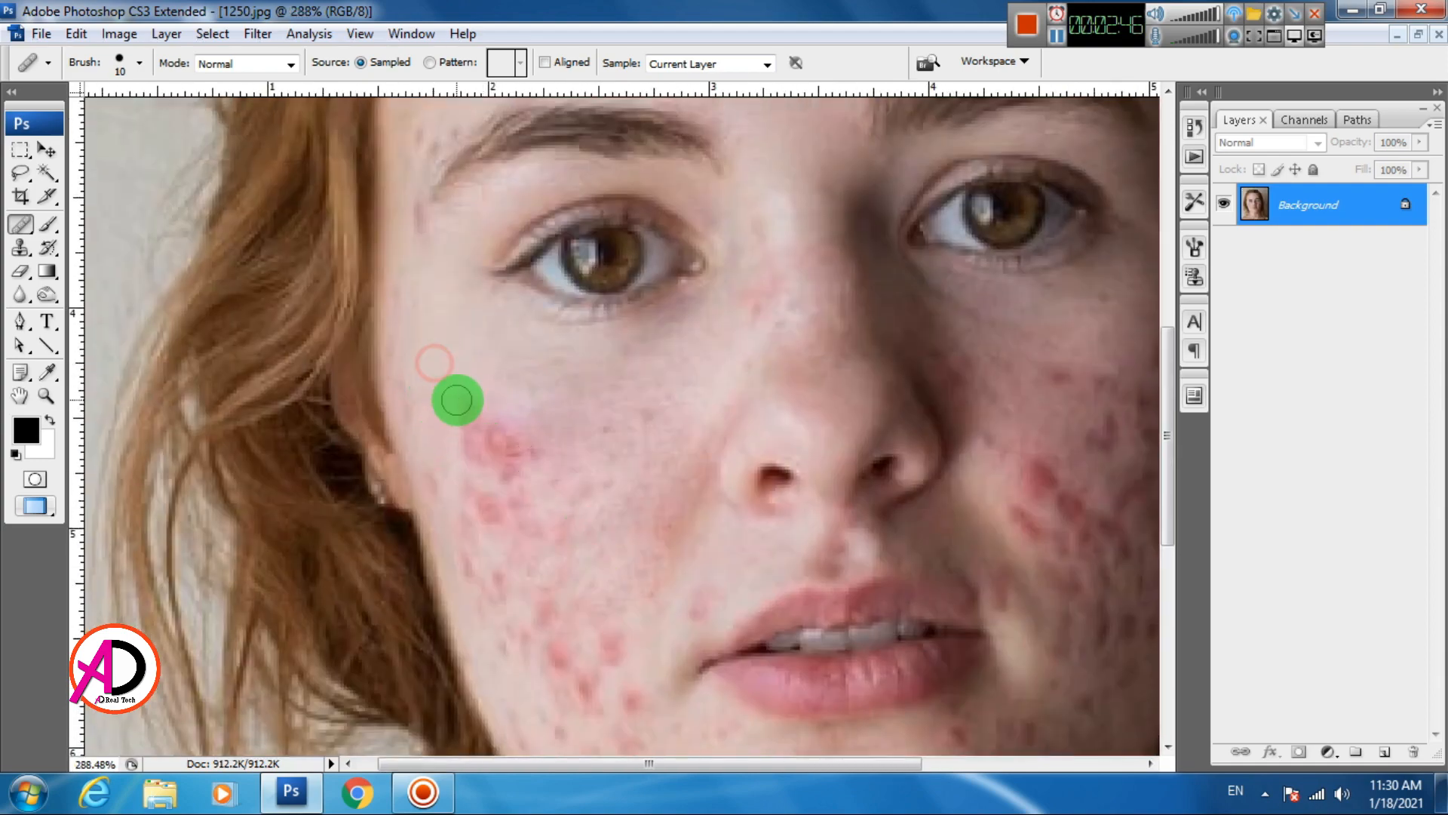
click(456, 372)
- Enlarge the brush to 20 px and heal the large red patch on the upper image-left cheek with sampled clean skin
click(491, 427)
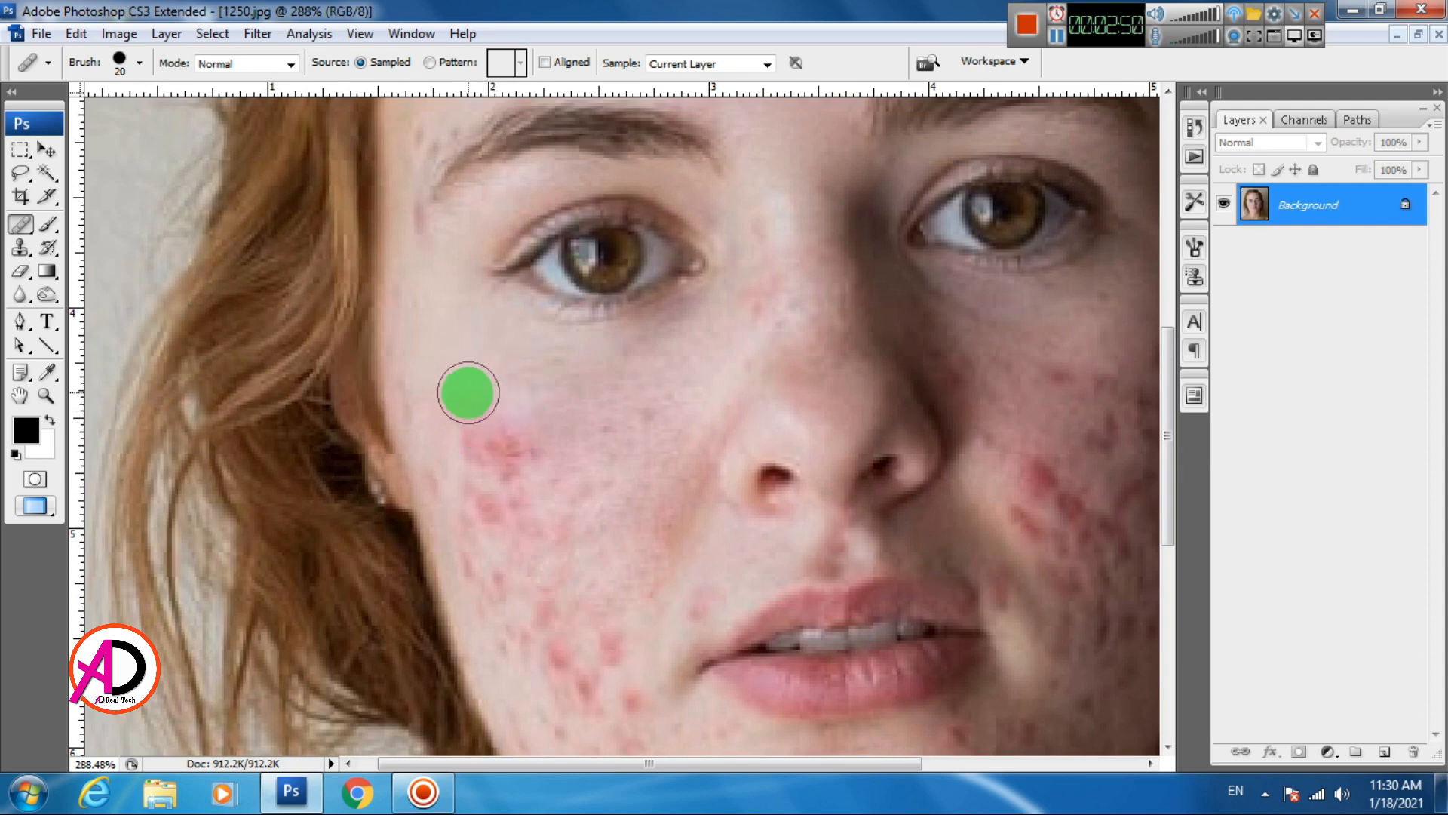
click(428, 408)
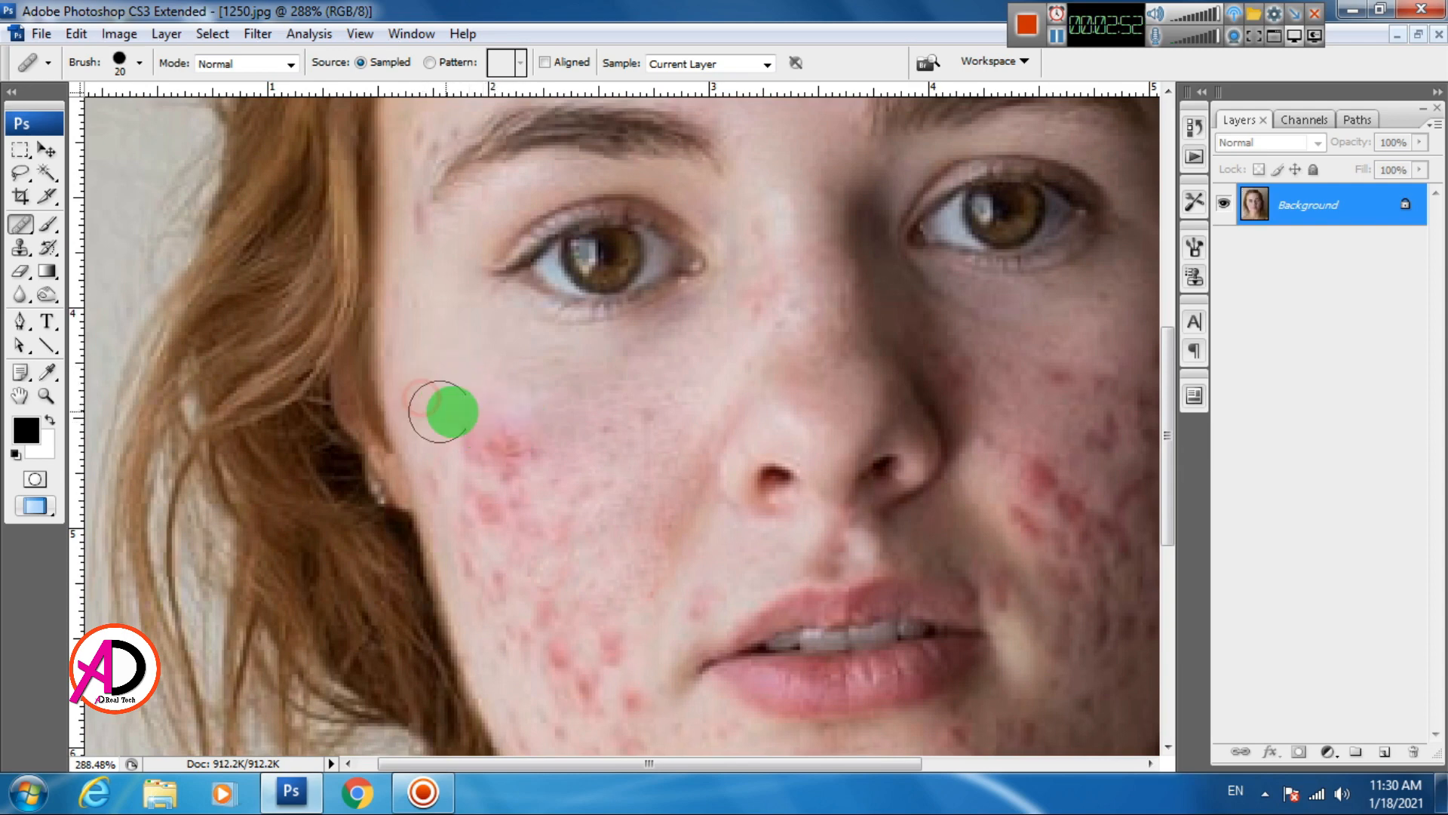
mouse_move(471, 419)
mouse_down()
mouse_move(505, 440)
mouse_move(546, 435)
mouse_up()
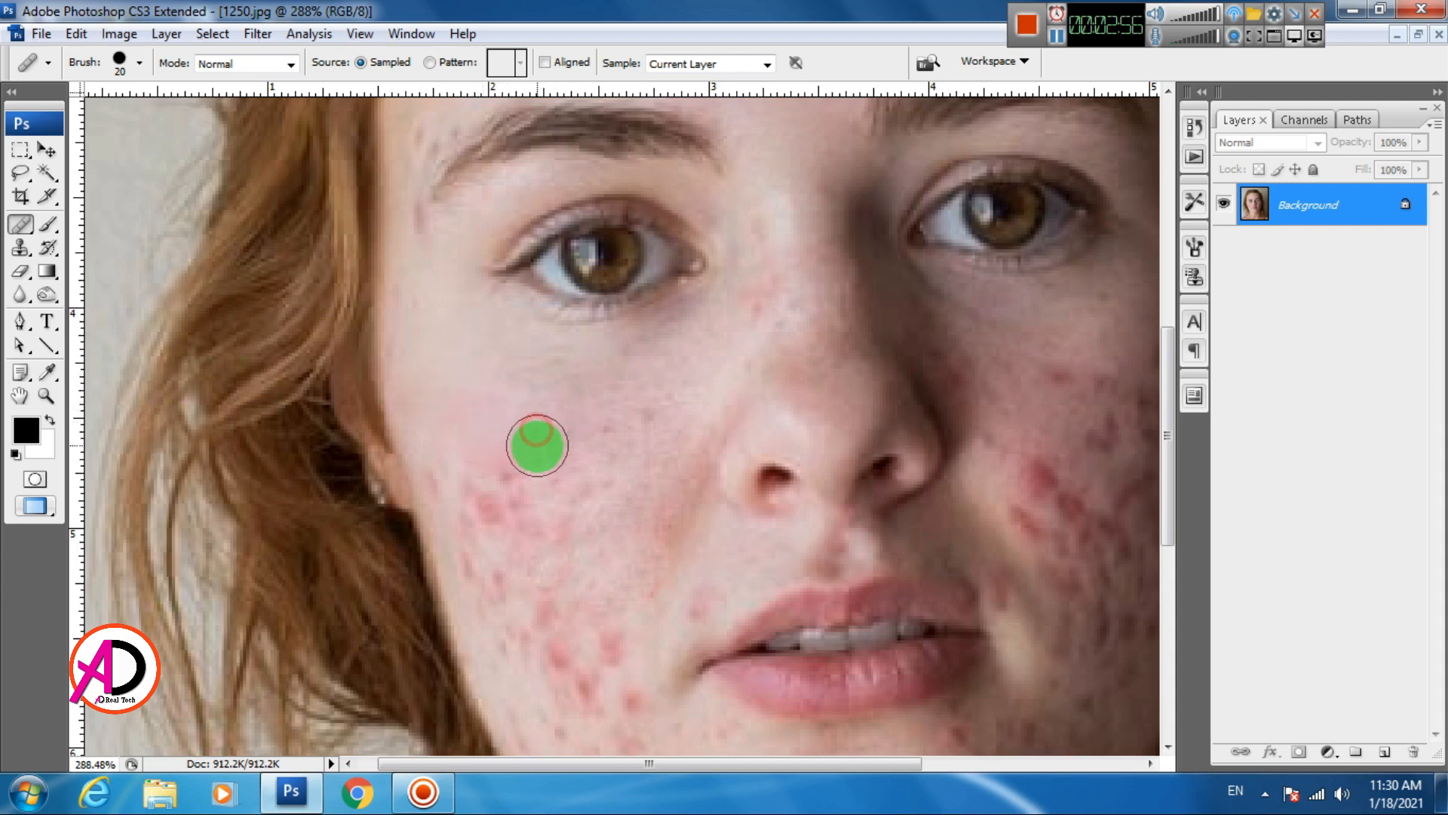
click(483, 458)
click(542, 434)
click(480, 433)
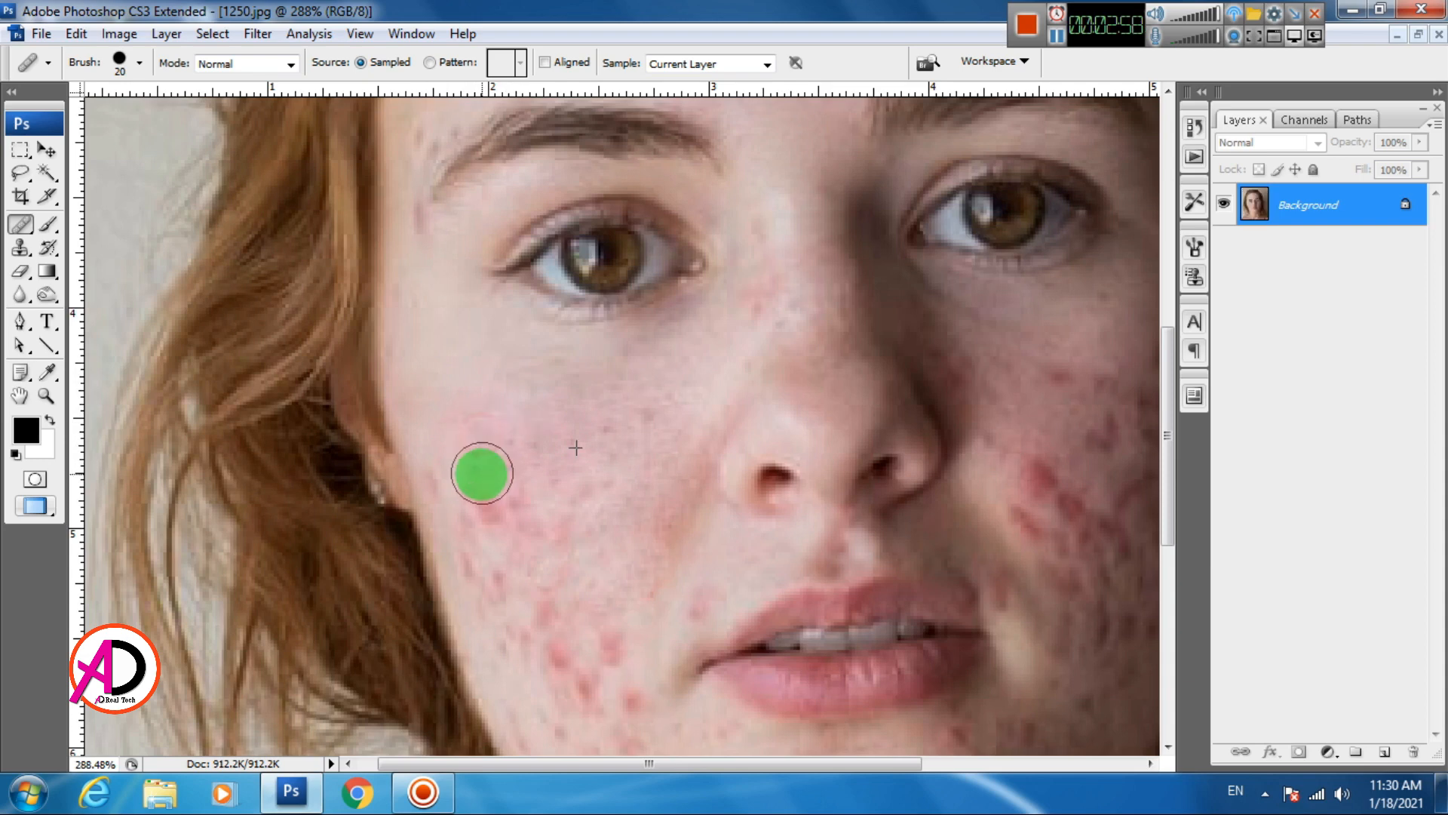
- Heal the redness just below the treated upper-cheek patch and the small spots toward the nose
click(481, 476)
click(510, 488)
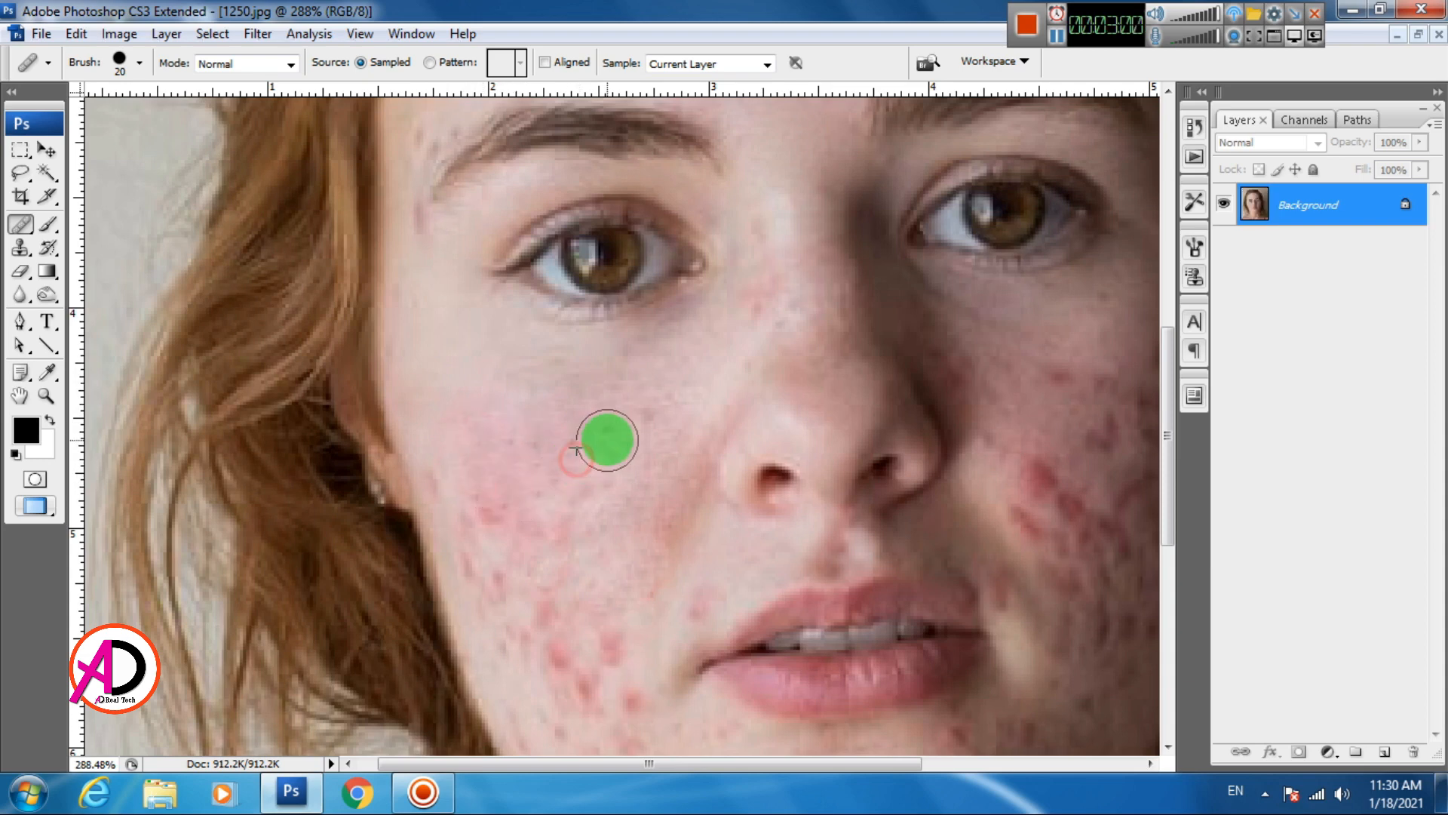
click(600, 417)
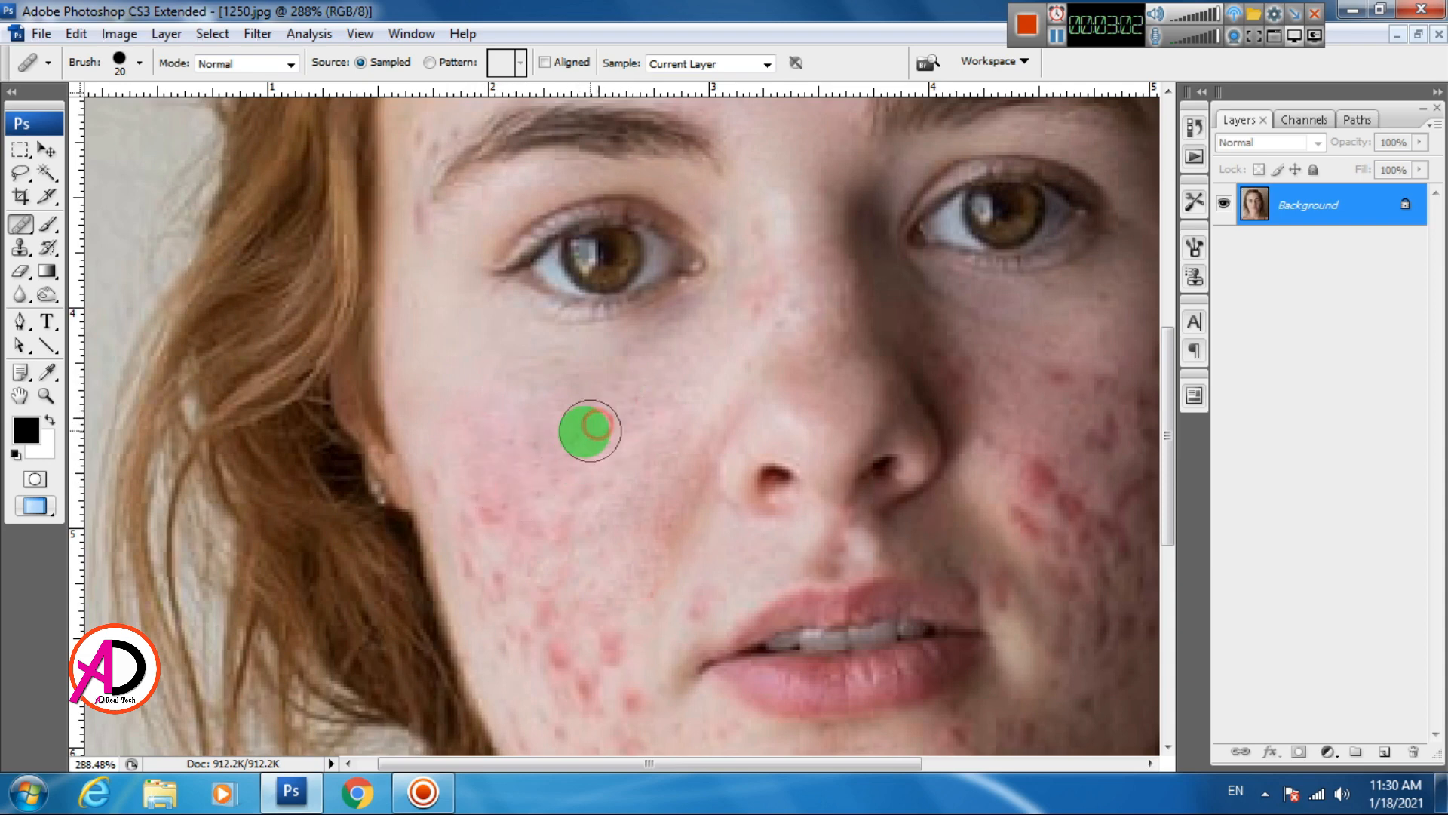
- Heal the small spots and redness across the upper-middle image-left cheek, from below the eye toward the nose
click(563, 418)
click(540, 402)
click(571, 424)
click(594, 430)
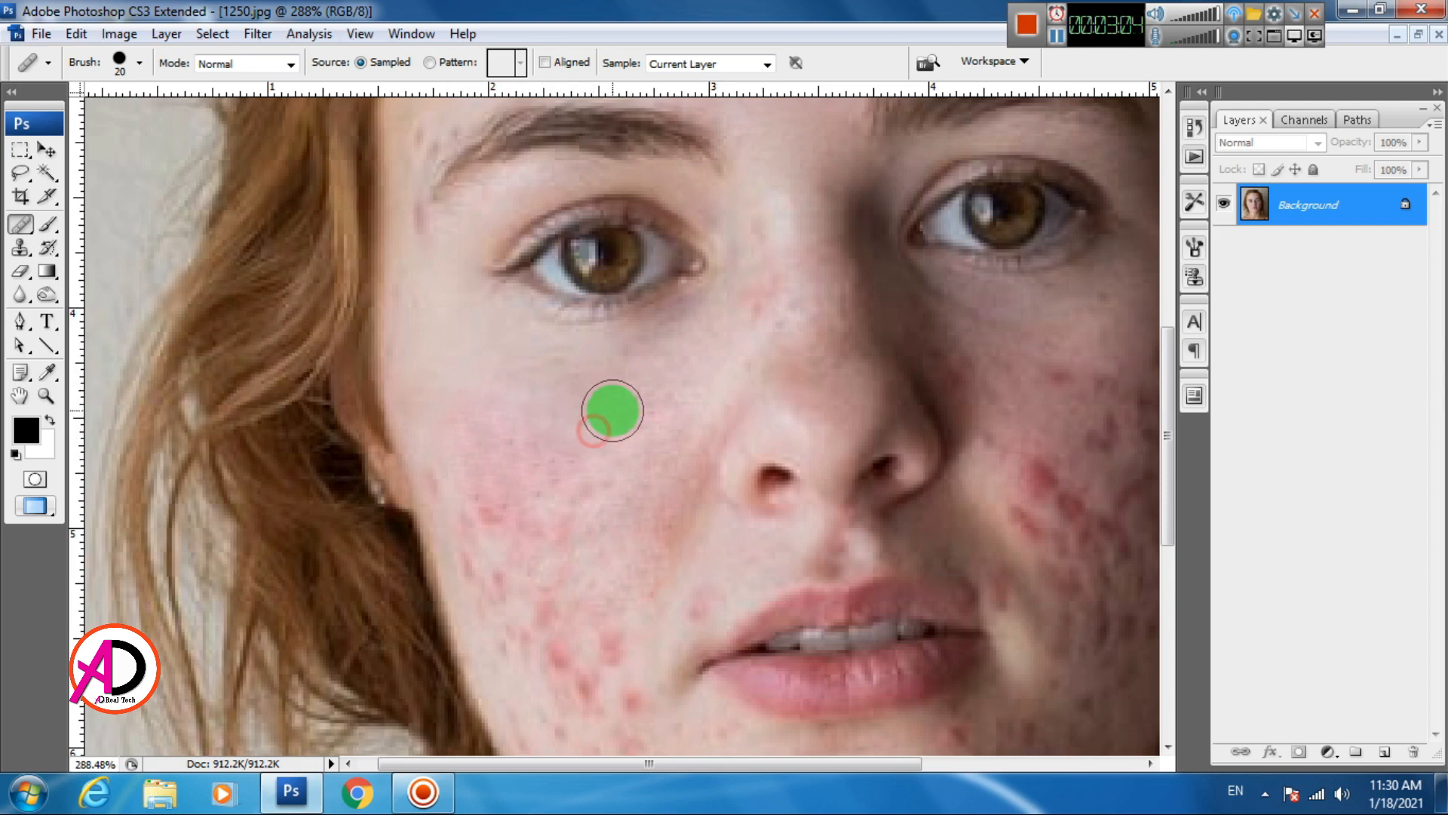
click(603, 419)
click(542, 459)
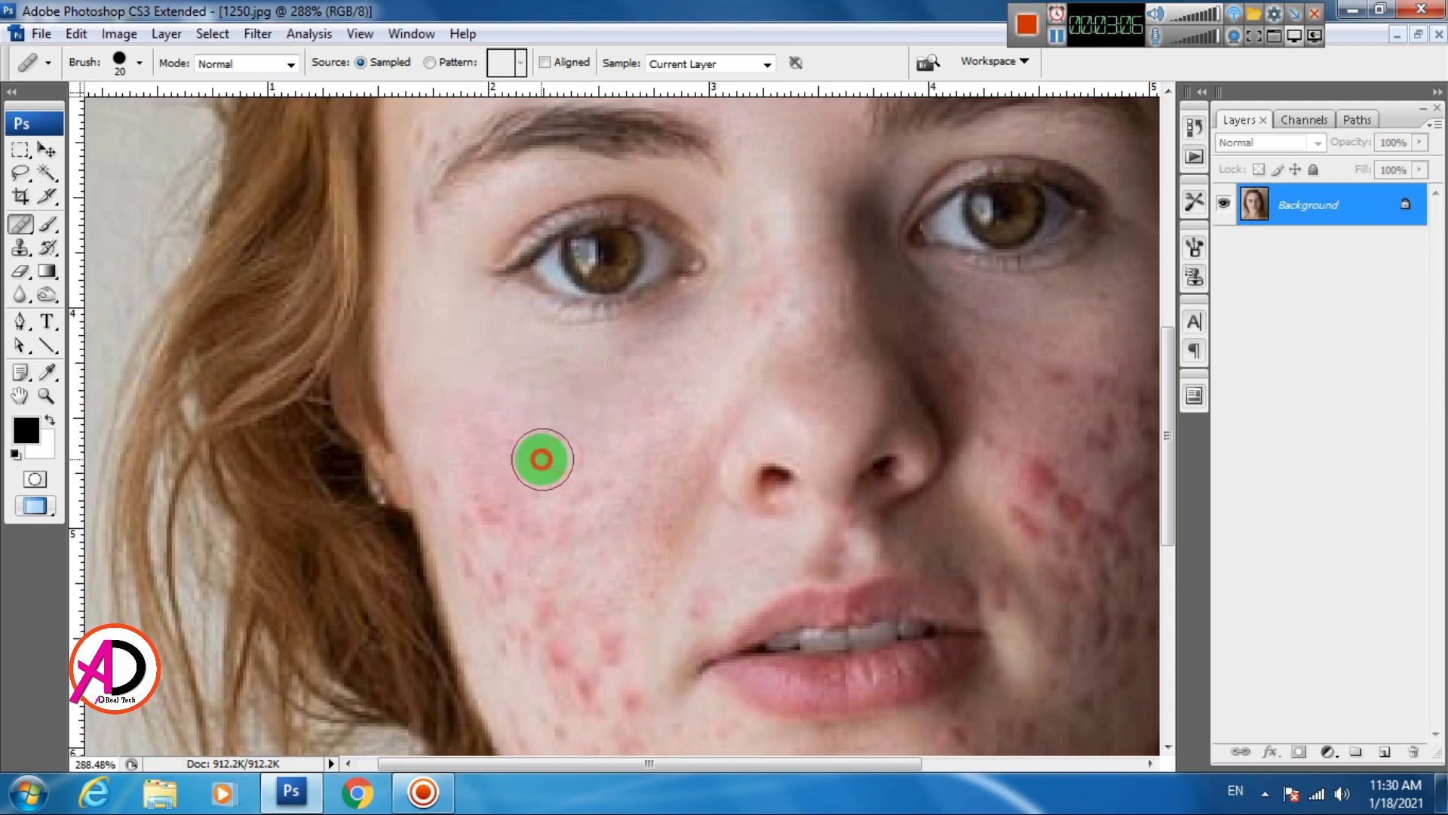
- Sample clean skin below the image-left eye and heal the red spots across the middle of that cheek
mouse_move(541, 460)
mouse_down()
mouse_move(480, 414)
mouse_move(550, 478)
mouse_move(566, 425)
mouse_move(615, 384)
mouse_move(592, 443)
mouse_move(550, 486)
mouse_move(592, 465)
mouse_move(510, 451)
mouse_move(483, 386)
mouse_up()
alt+click(614, 383)
click(593, 442)
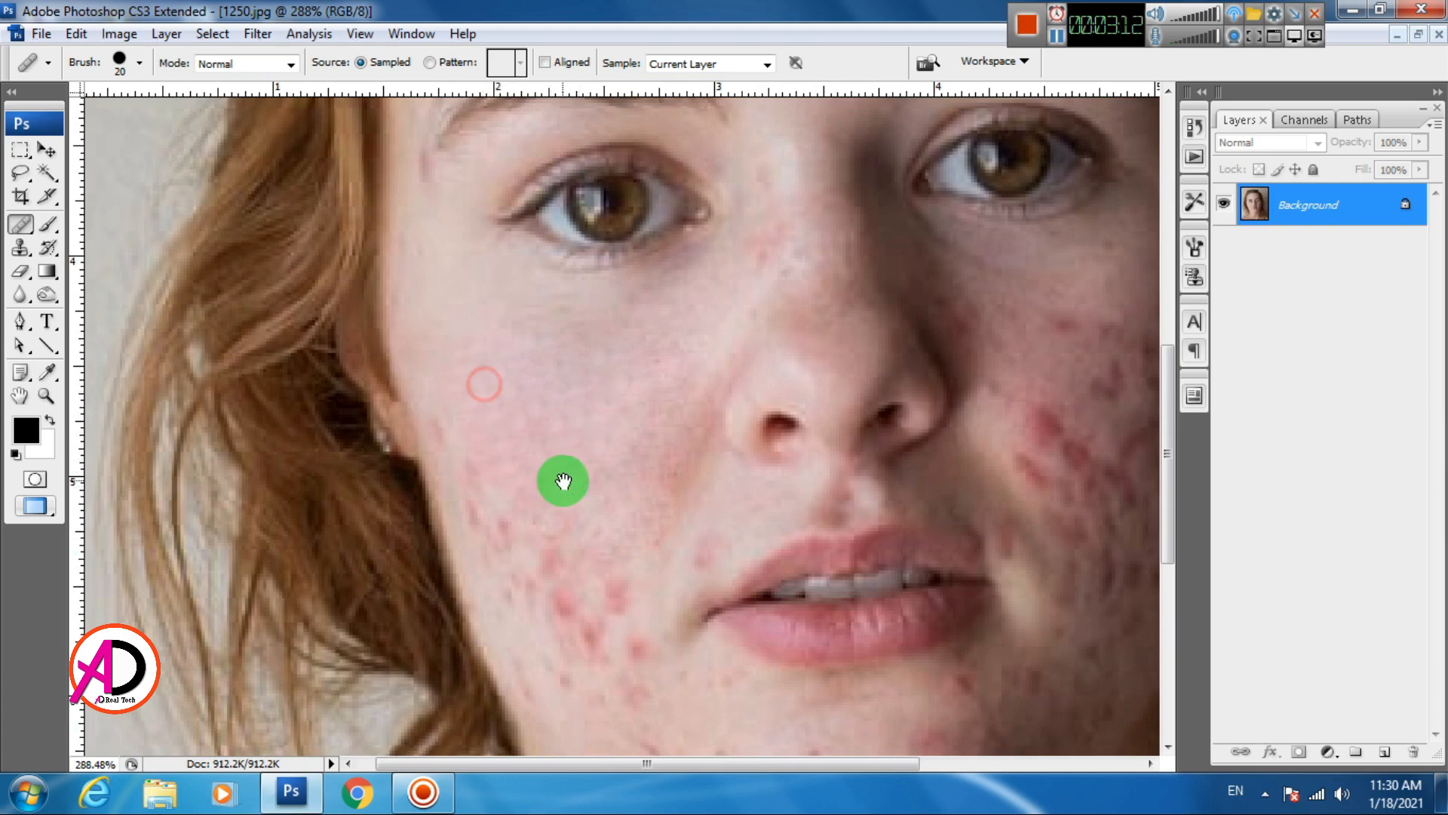
drag(559, 475, 553, 429)
click(553, 481)
click(547, 521)
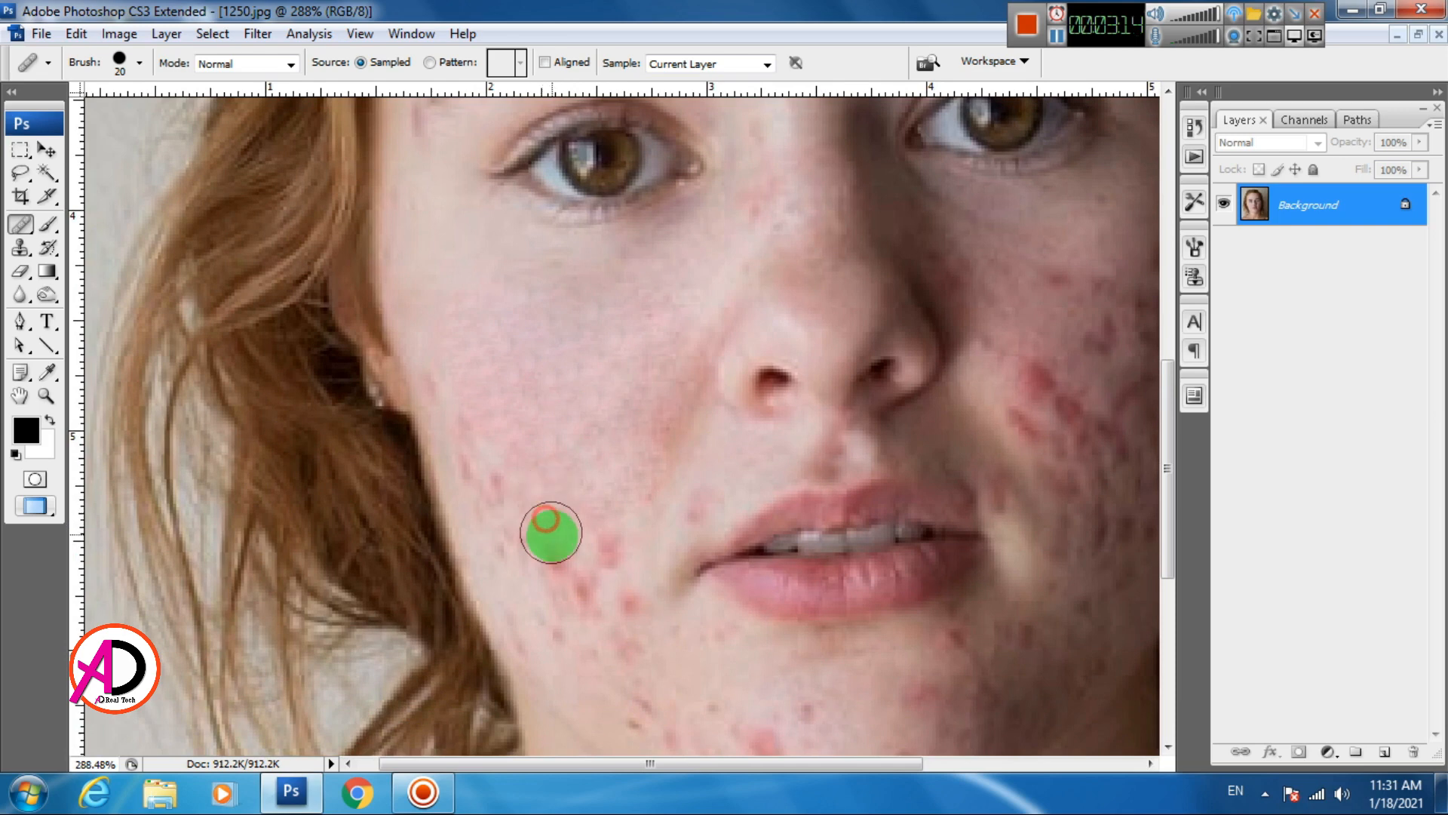
- Heal the cluster of red spots on the lower image-left cheek beside the mouth corner, resampling nearby clean skin
click(559, 553)
click(600, 532)
alt+click(601, 504)
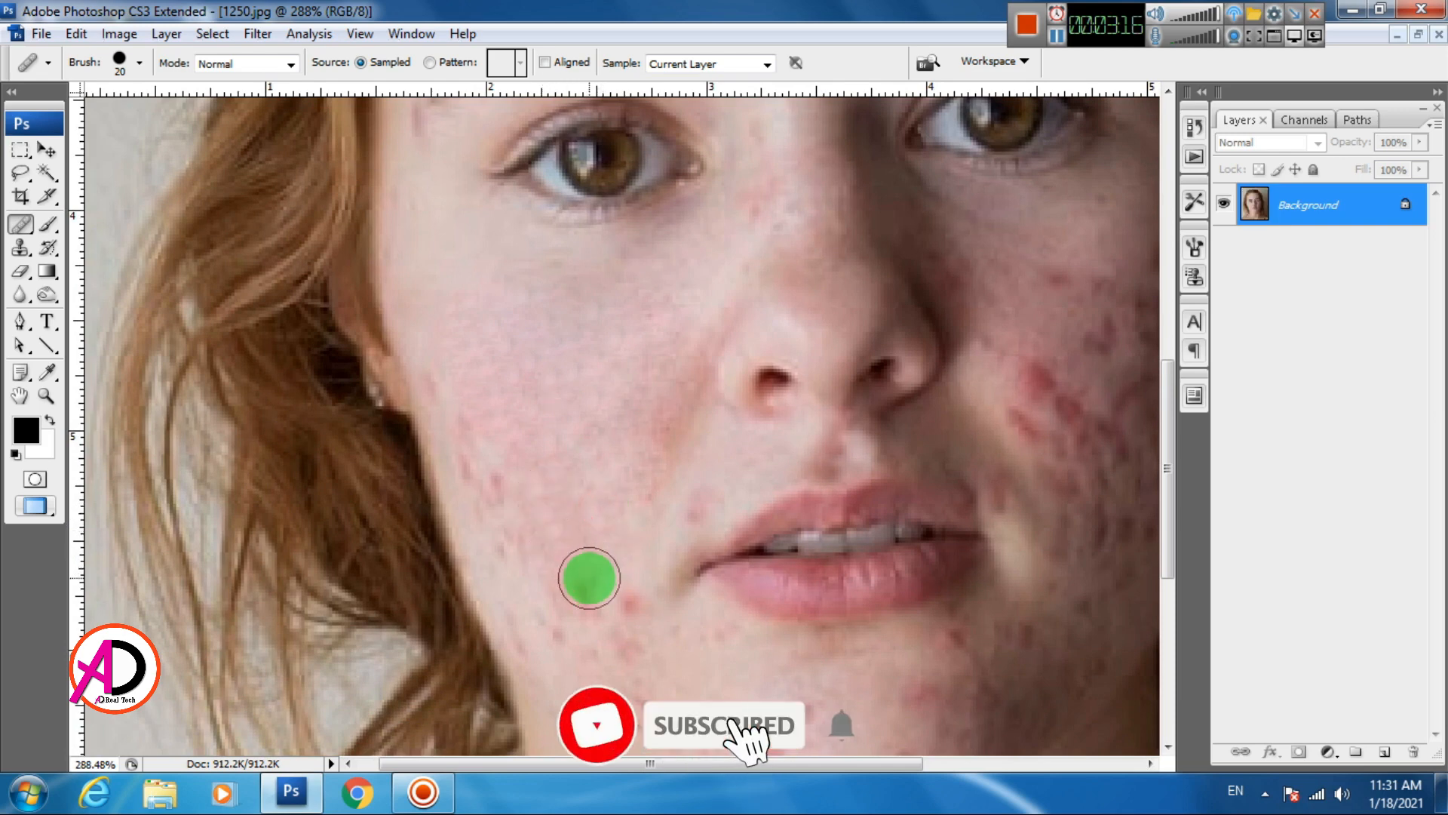
click(584, 592)
alt+click(621, 553)
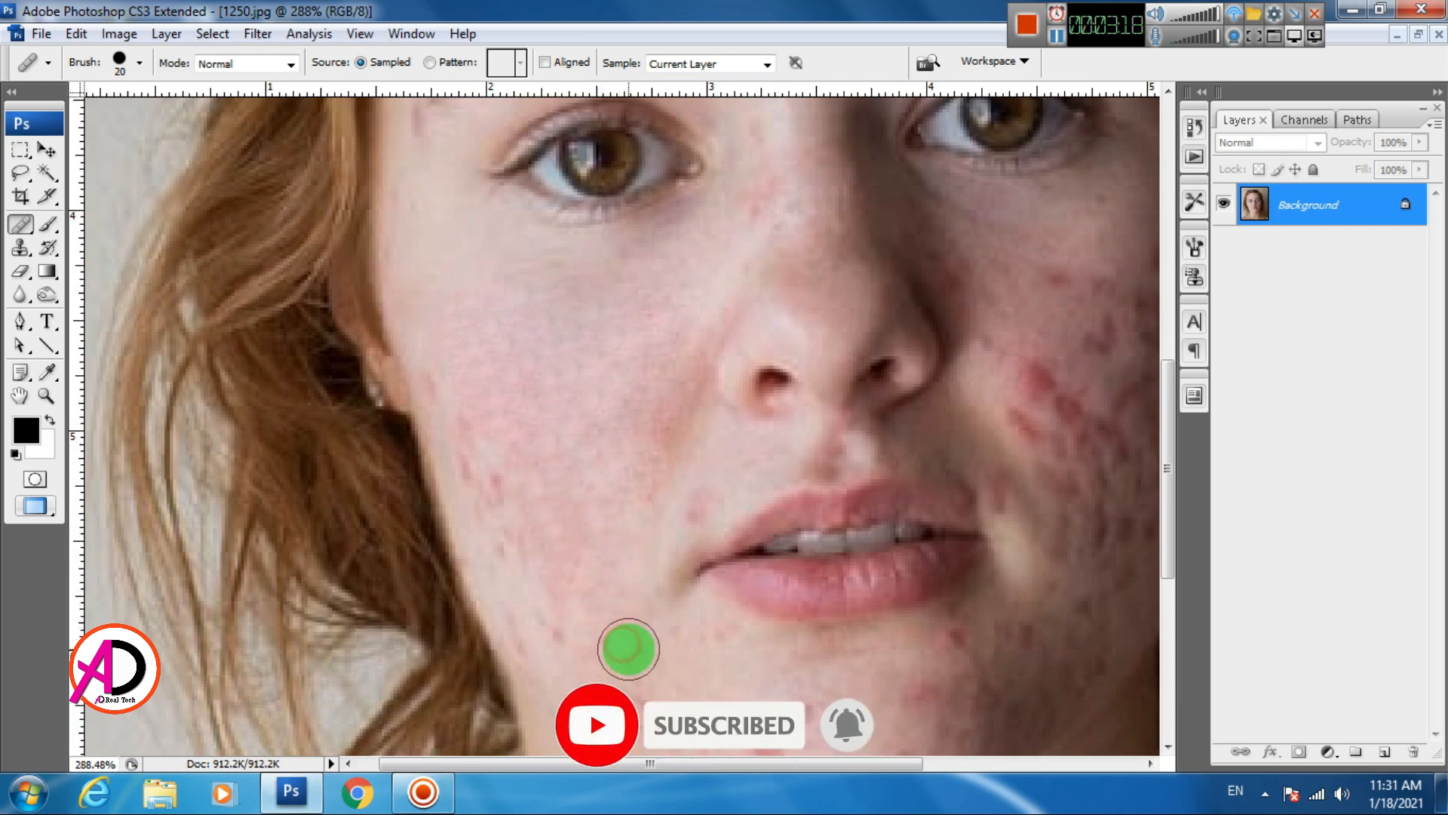
click(621, 643)
- Heal the spots down the outer edge of the image-left cheek below the ear, resampling clean cheek skin
drag(604, 559, 623, 507)
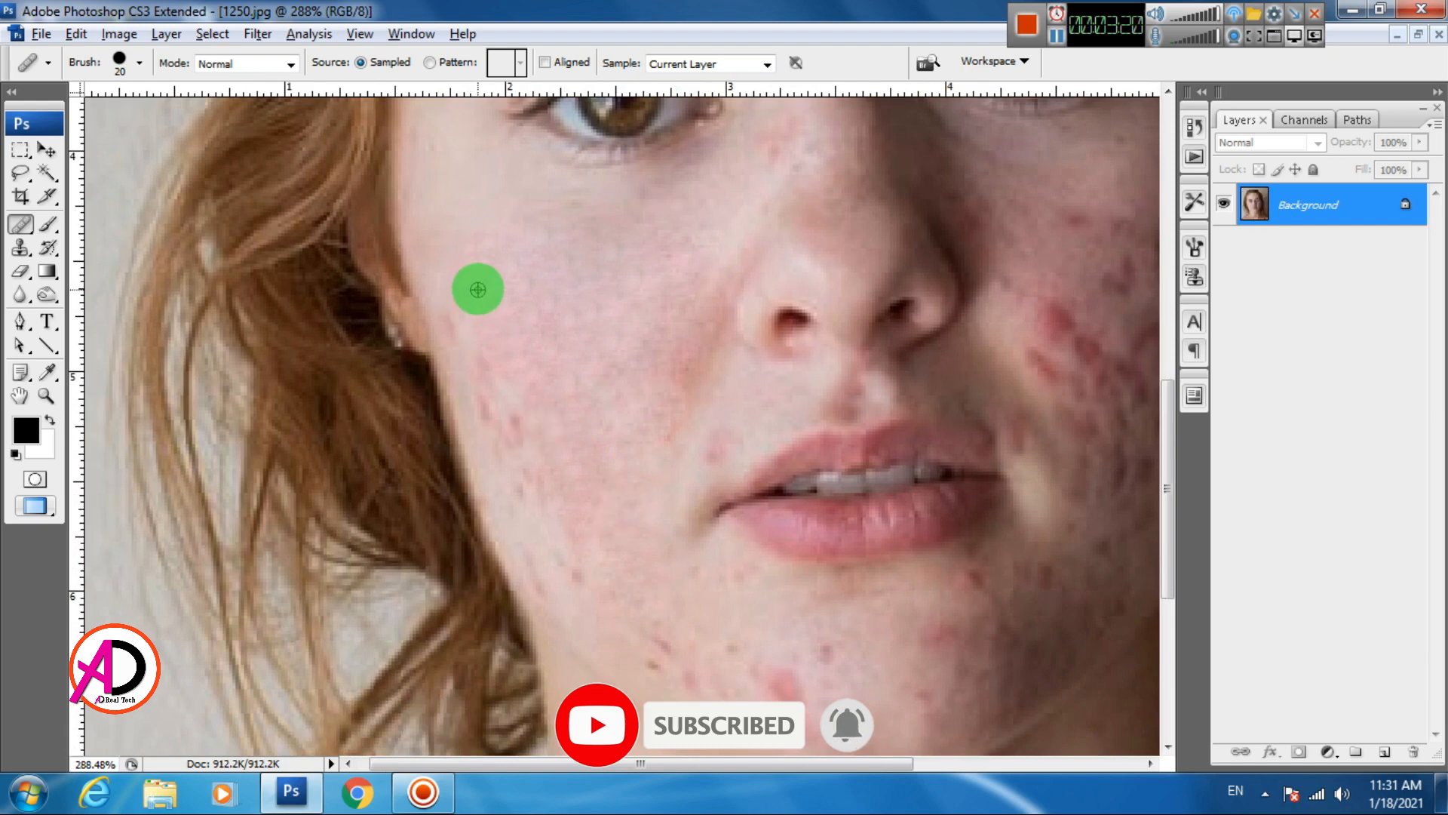
click(485, 365)
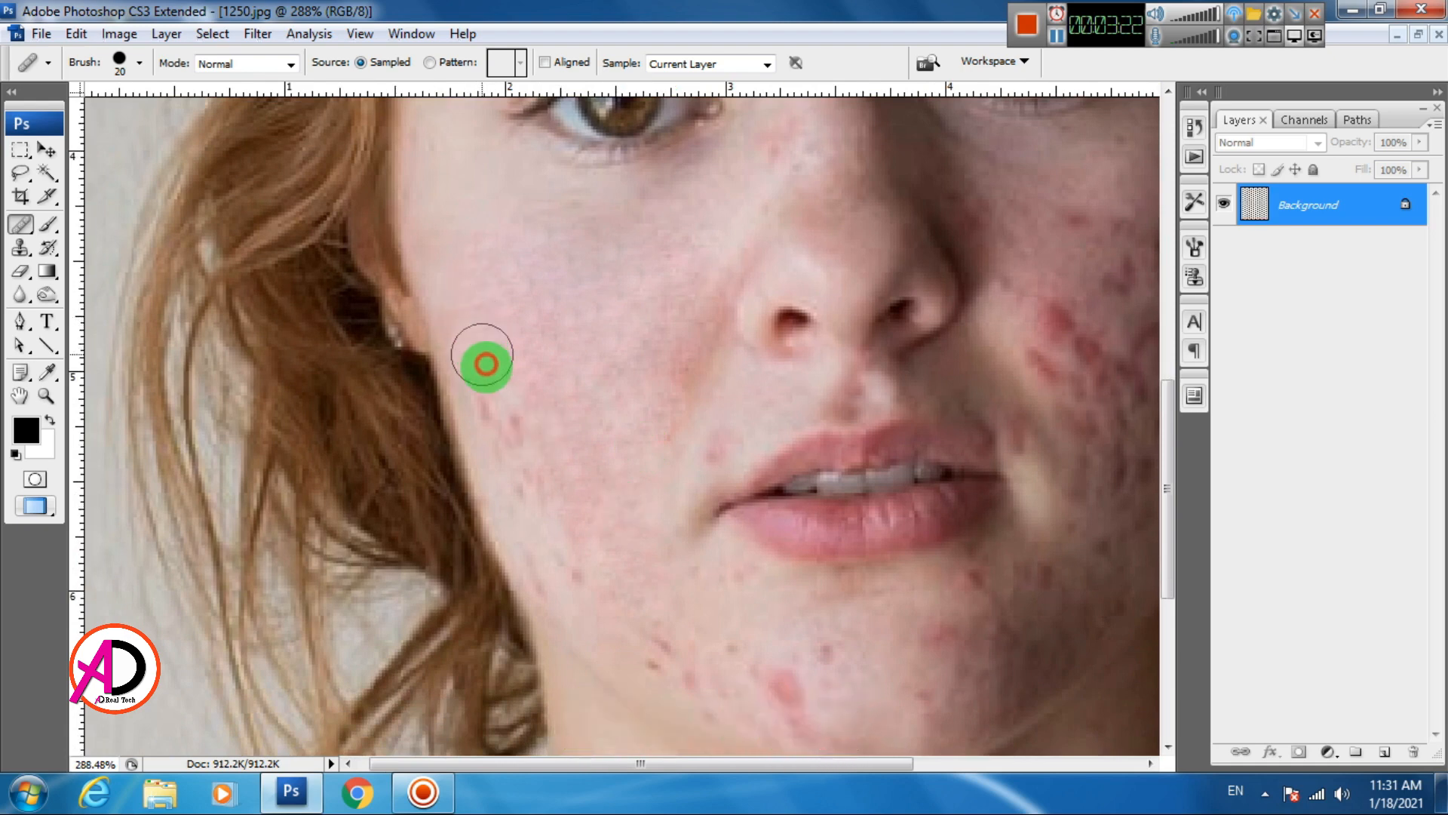
click(495, 395)
click(501, 417)
click(519, 440)
alt+click(552, 414)
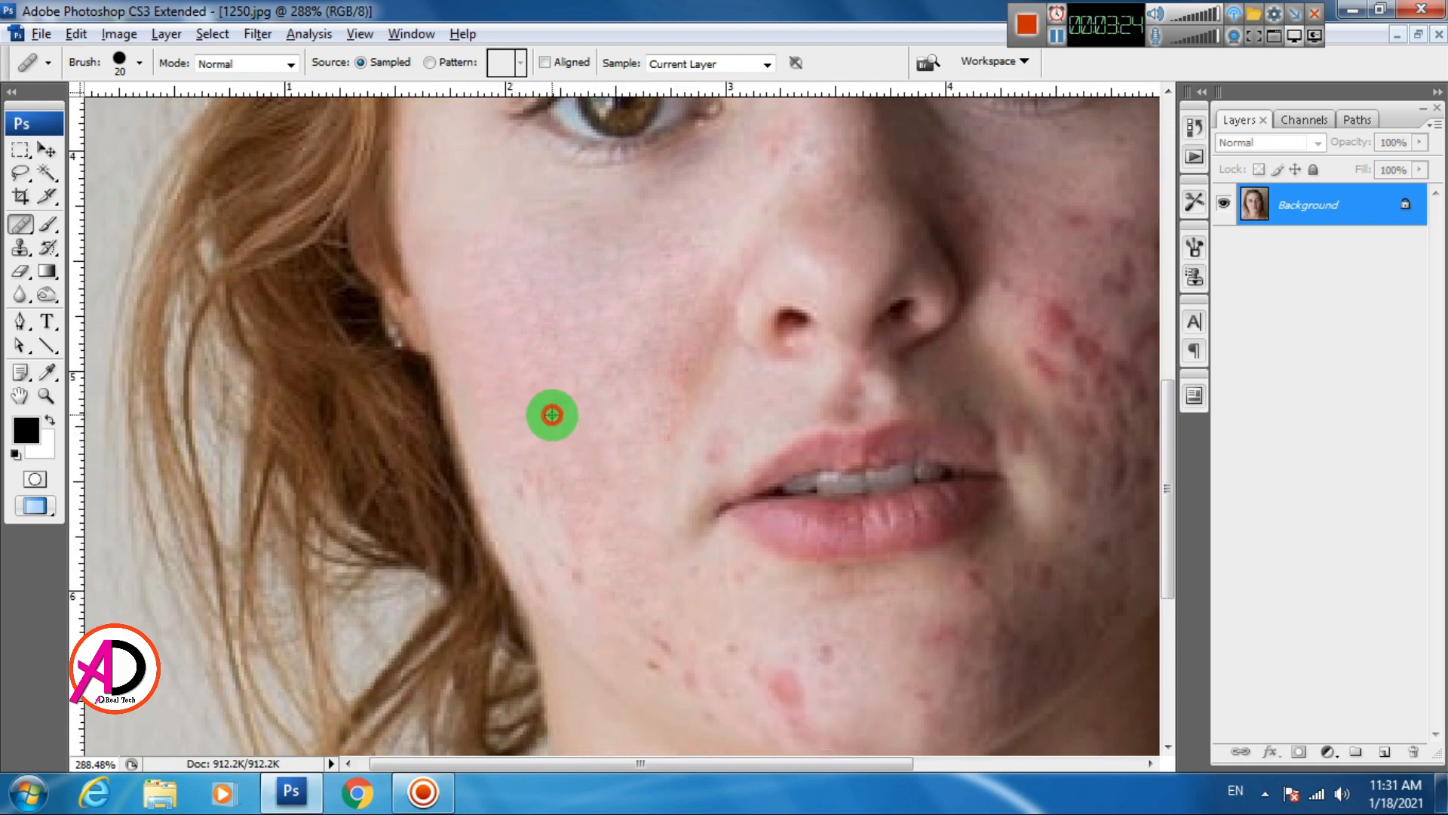
click(536, 479)
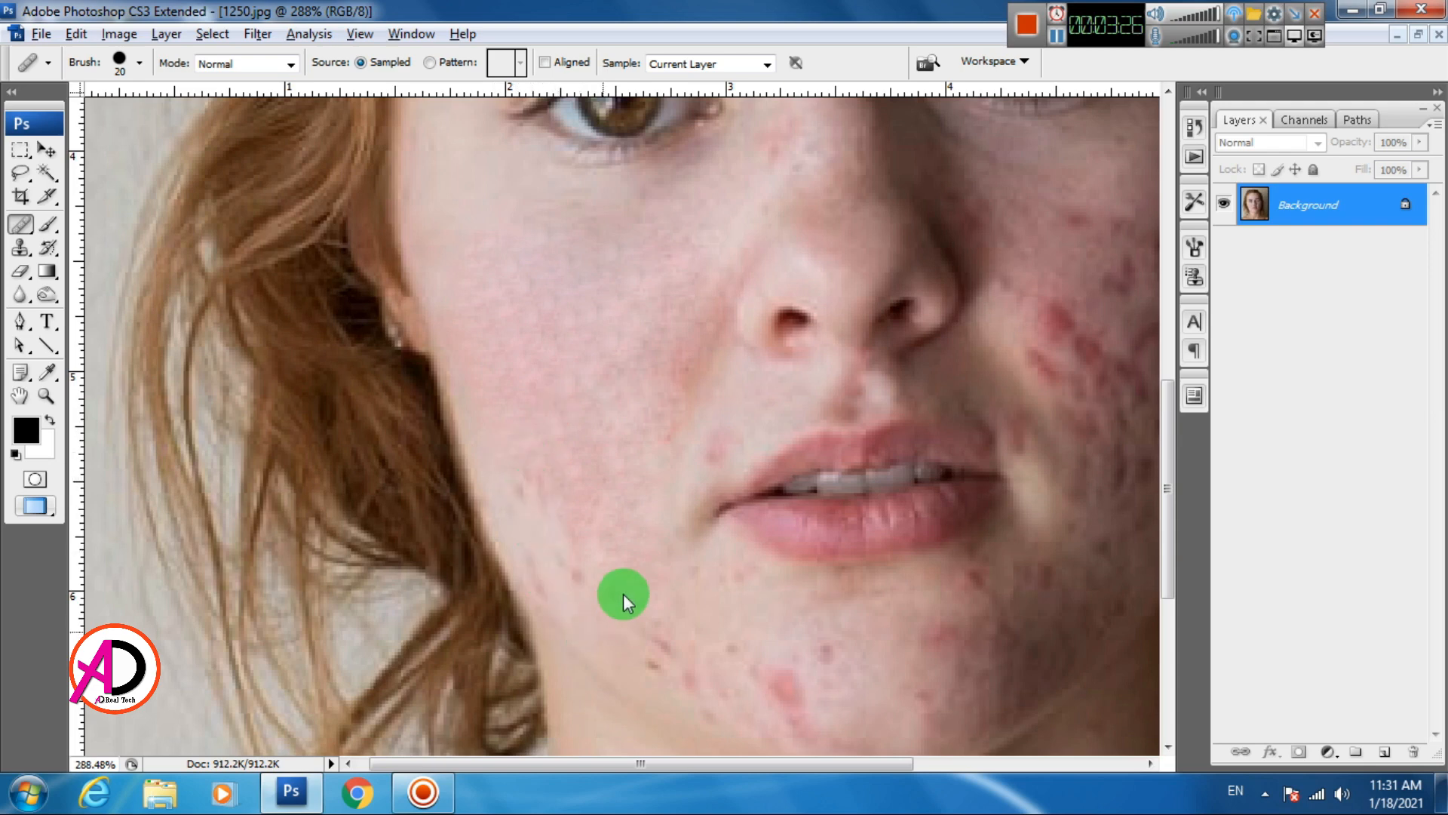
- Reduce the brush to 15 px and heal the red spots on the middle and lower image-left part of the chin
drag(653, 590, 580, 573)
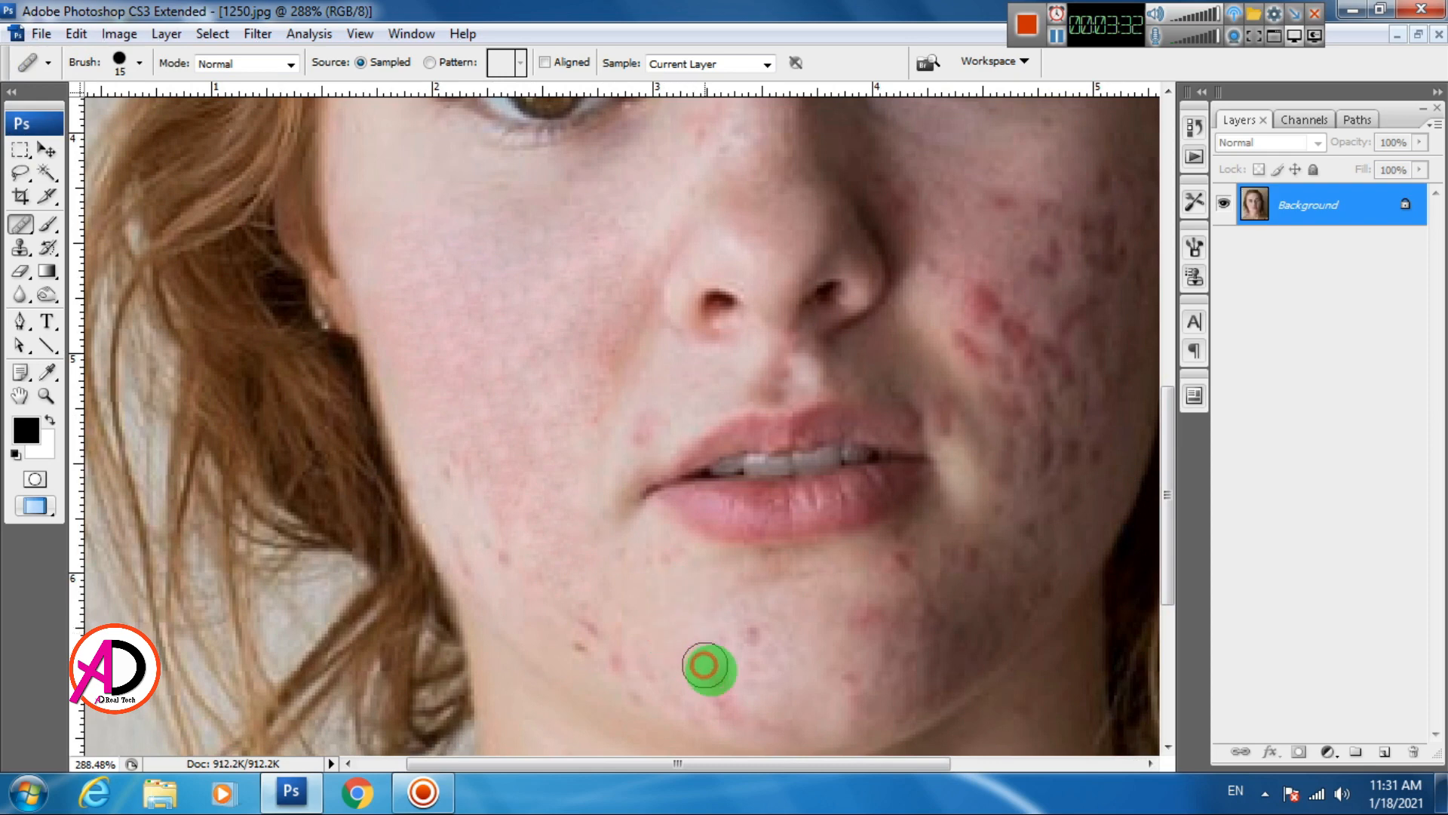
drag(672, 601, 663, 571)
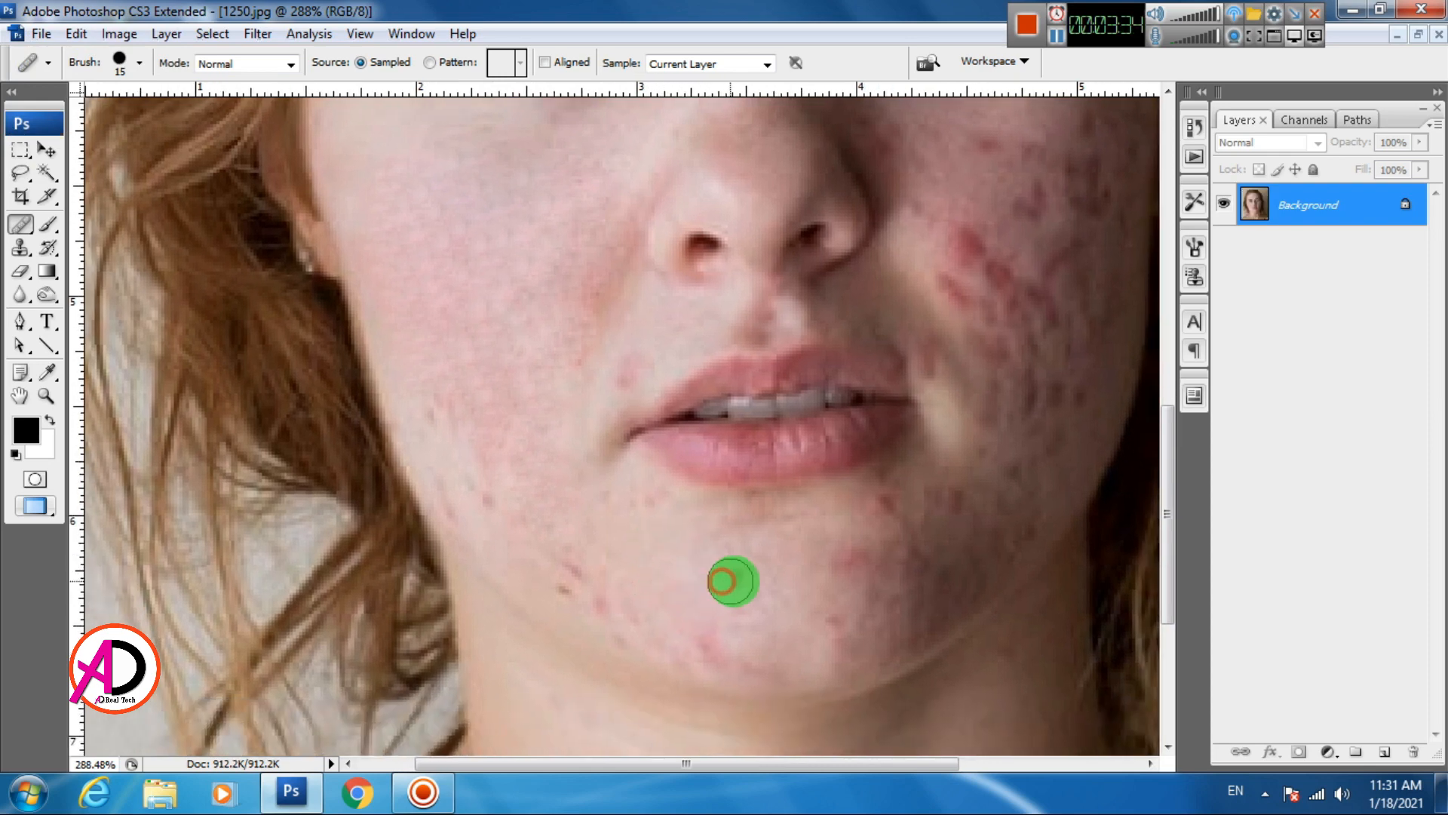
click(774, 573)
click(743, 615)
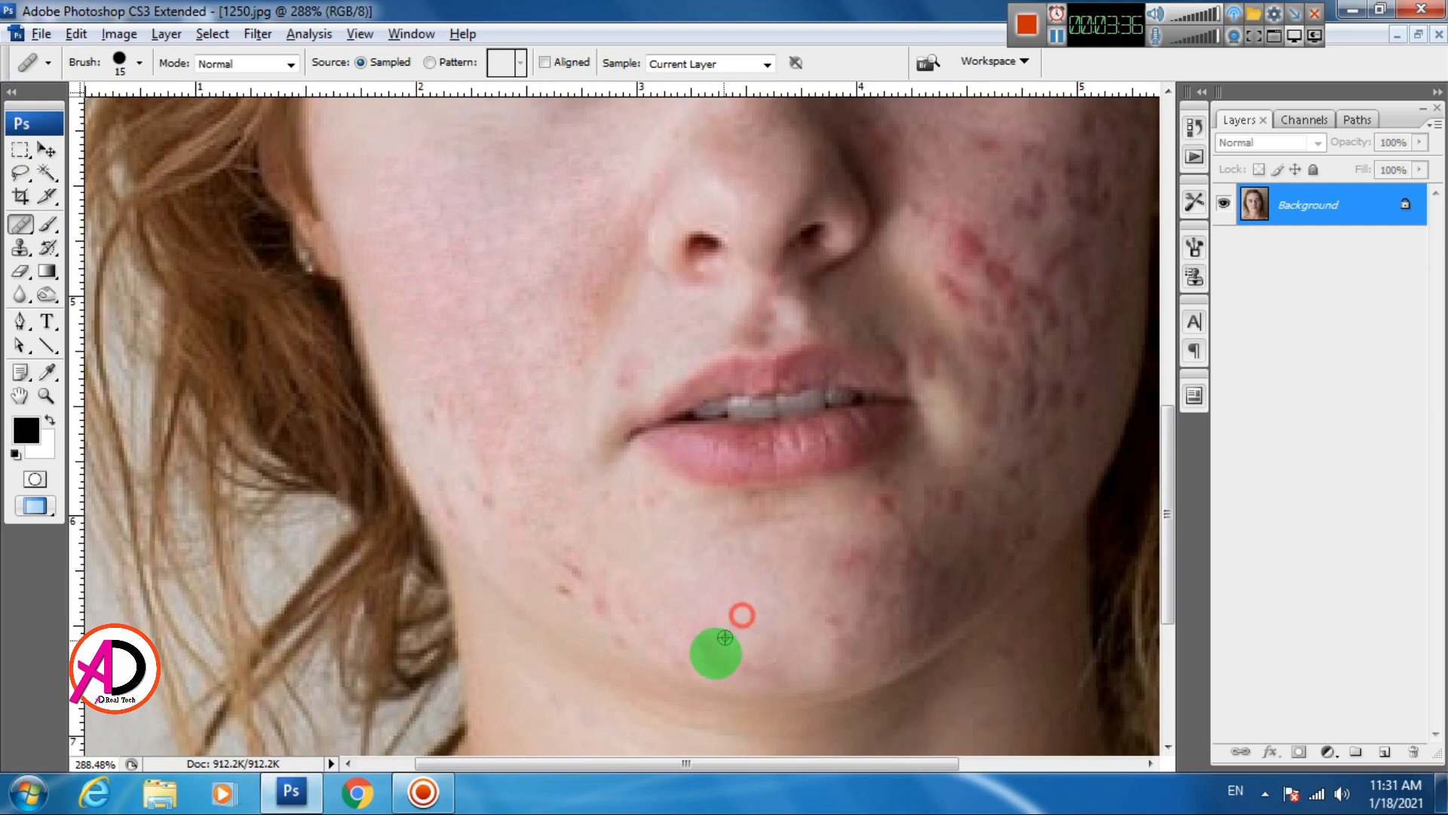
click(692, 625)
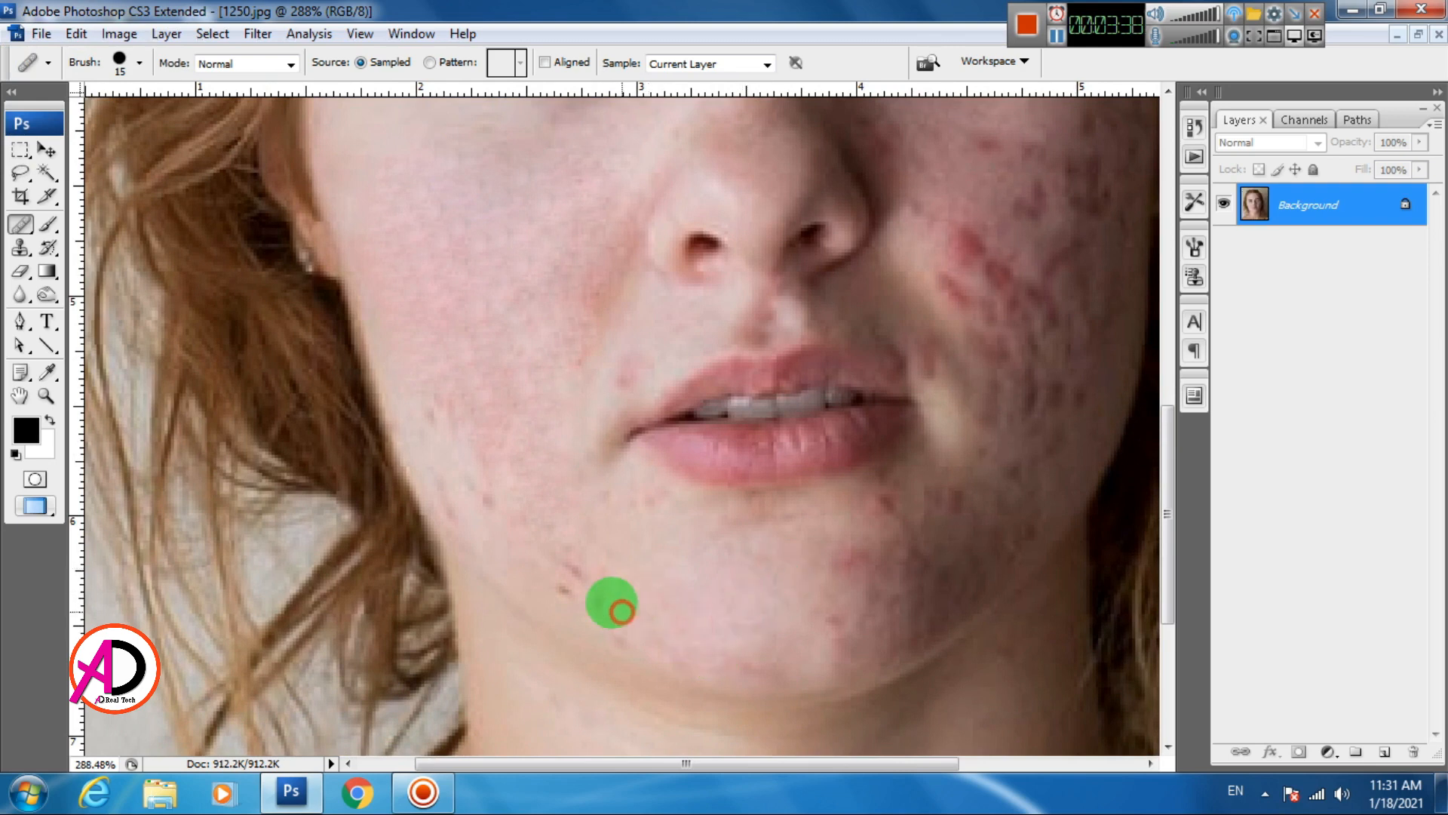
- Heal the dark spots on the image-left jawline and the small spots just below that mouth corner
click(572, 580)
drag(620, 551, 630, 575)
click(639, 556)
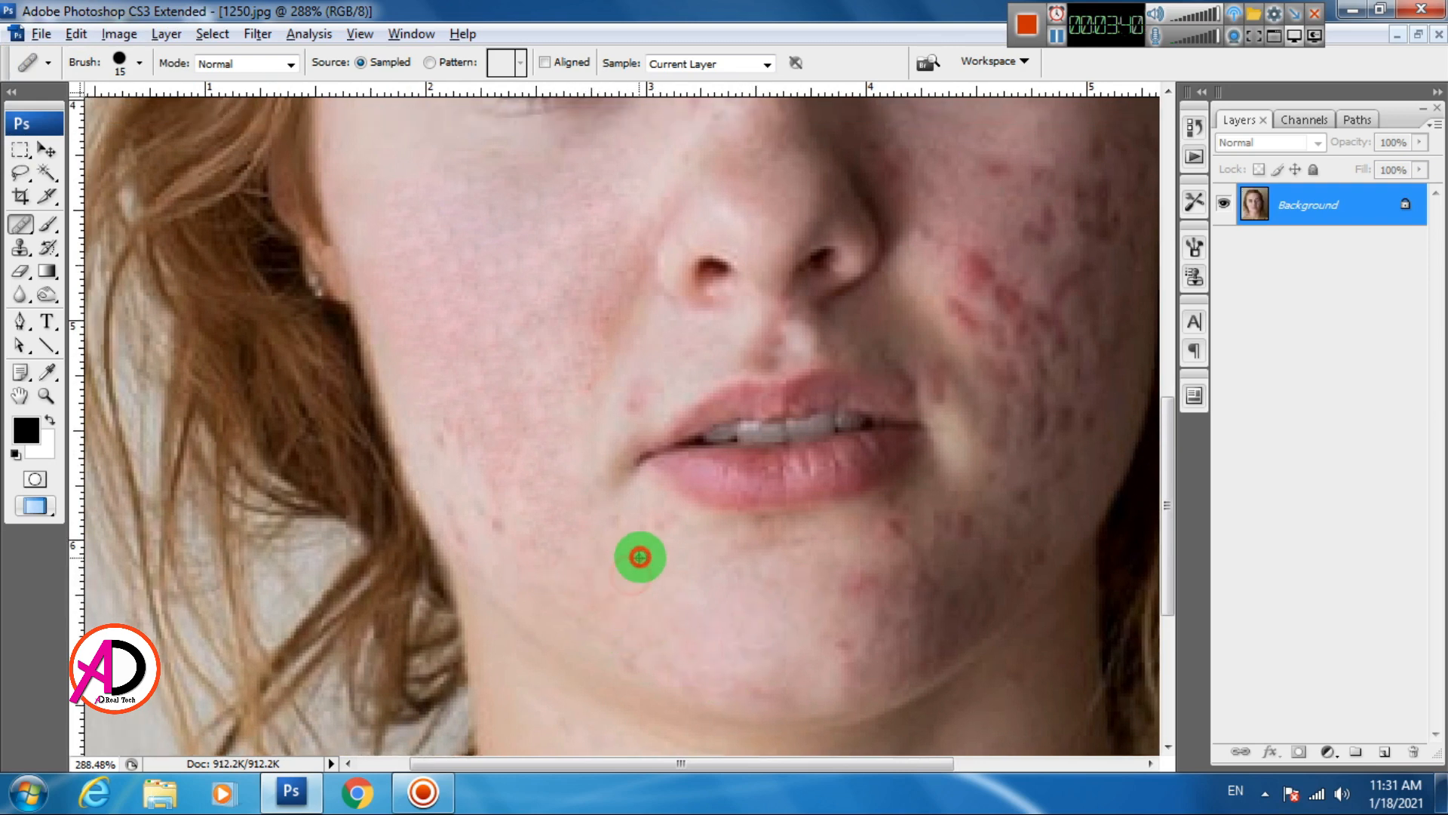
click(649, 530)
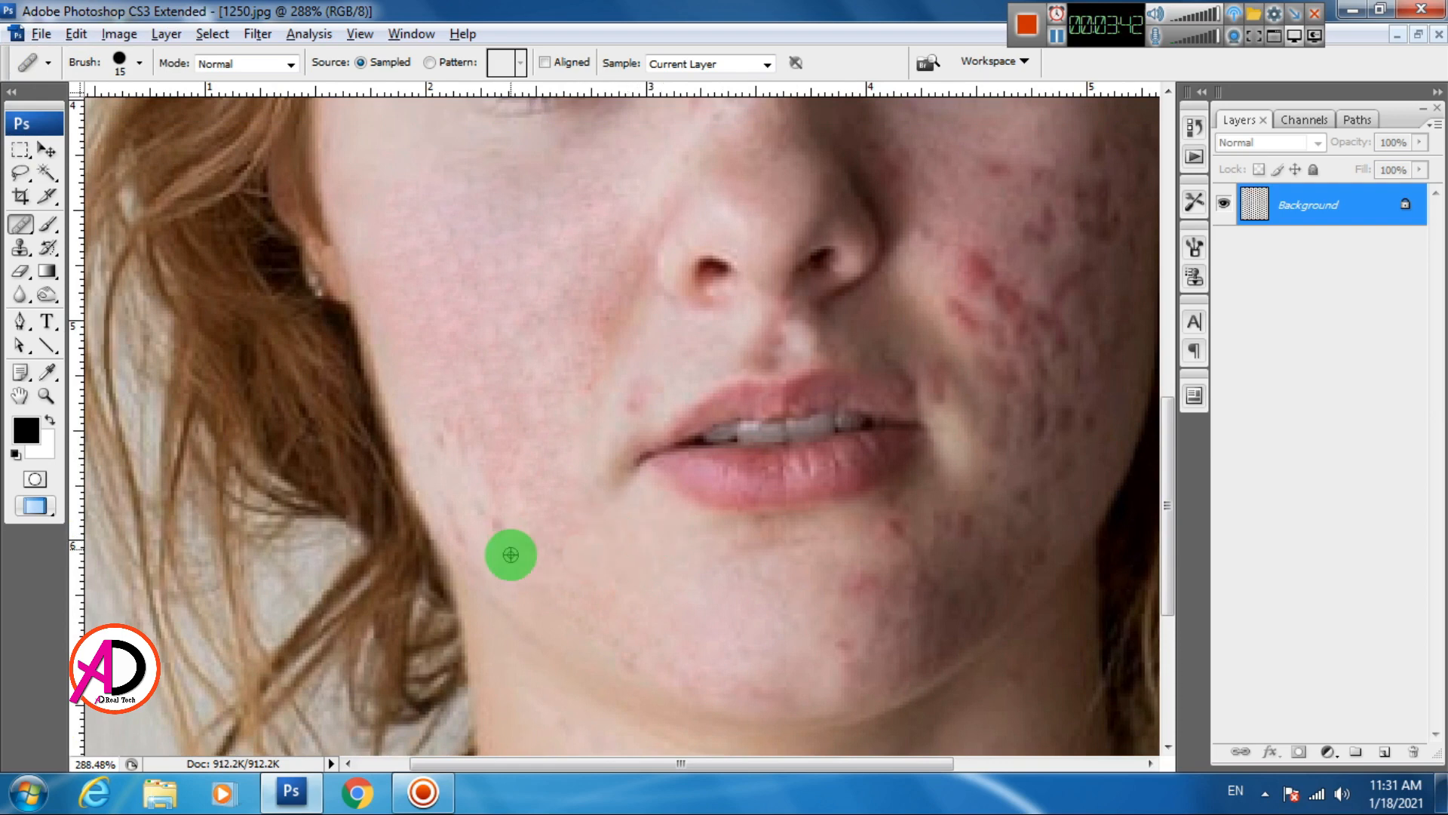
- Heal the remaining spots on the lower image-left cheek and along its jaw edge, sampling adjacent clean skin
click(499, 537)
click(483, 513)
alt+click(588, 565)
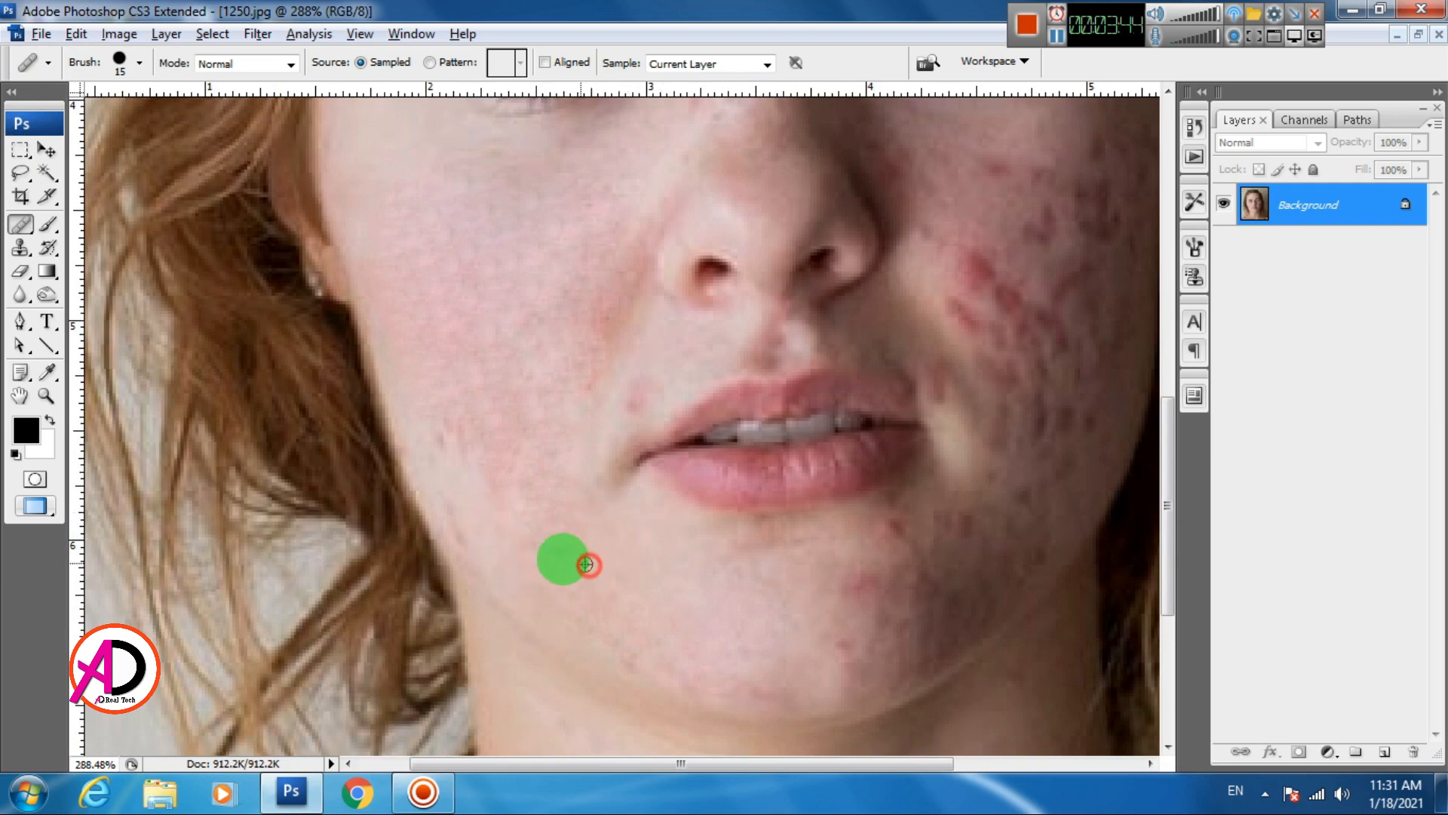
alt+click(531, 529)
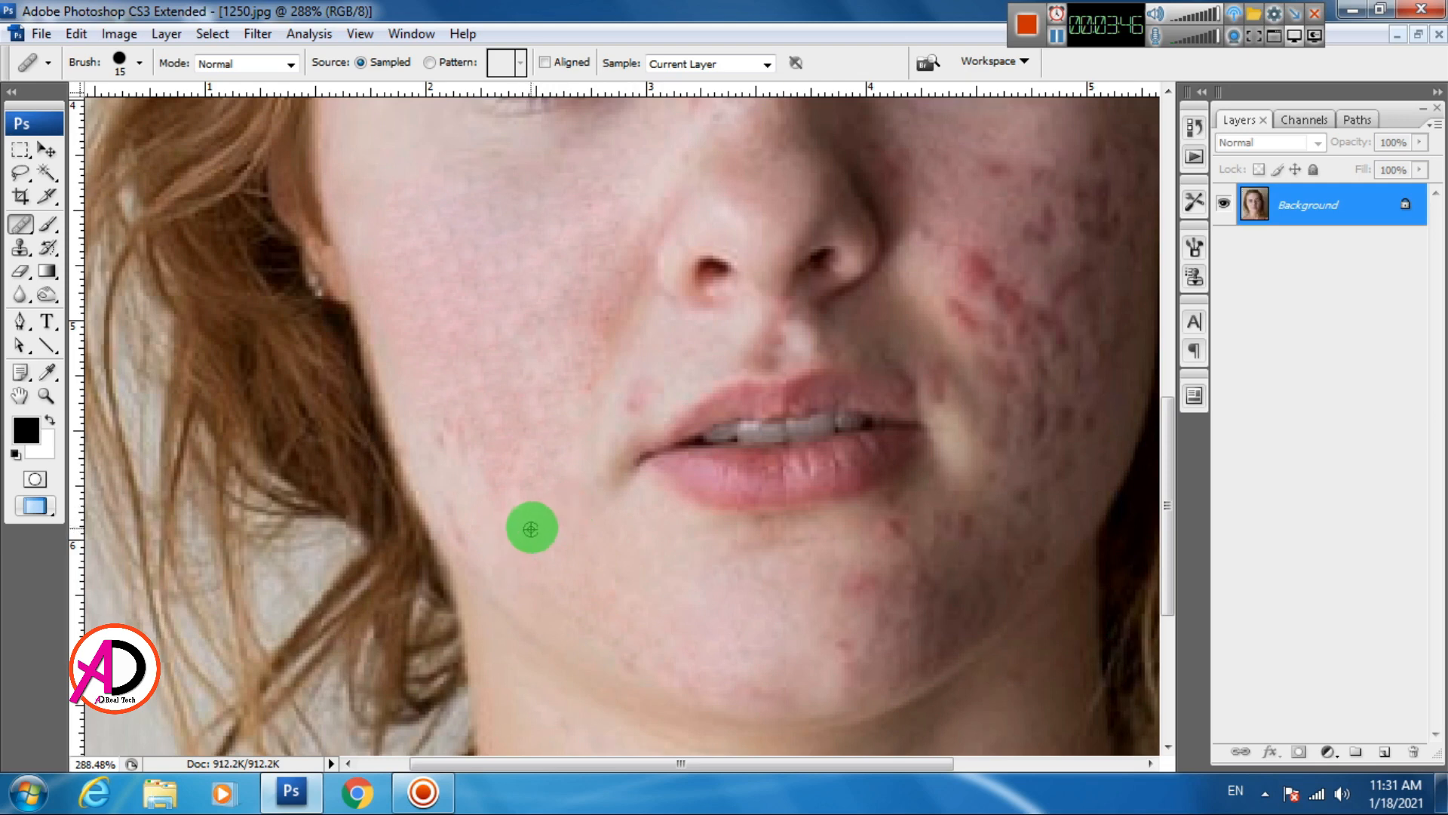
click(479, 463)
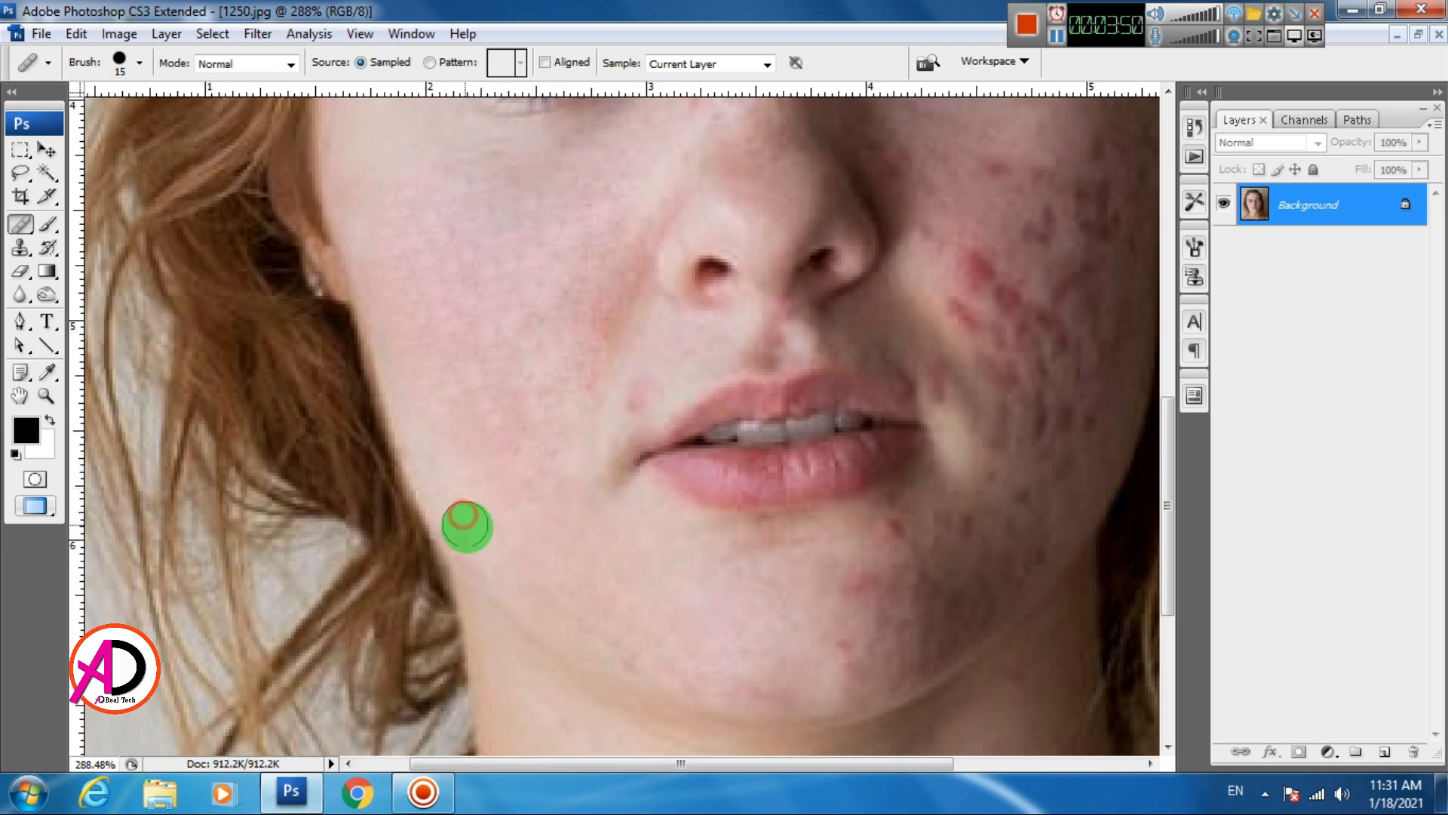
click(469, 535)
- Heal the leftover marks along the chin's lower edge and the red spots below the image-right mouth corner
mouse_move(710, 615)
mouse_down()
mouse_move(472, 504)
mouse_move(513, 532)
mouse_up()
click(518, 595)
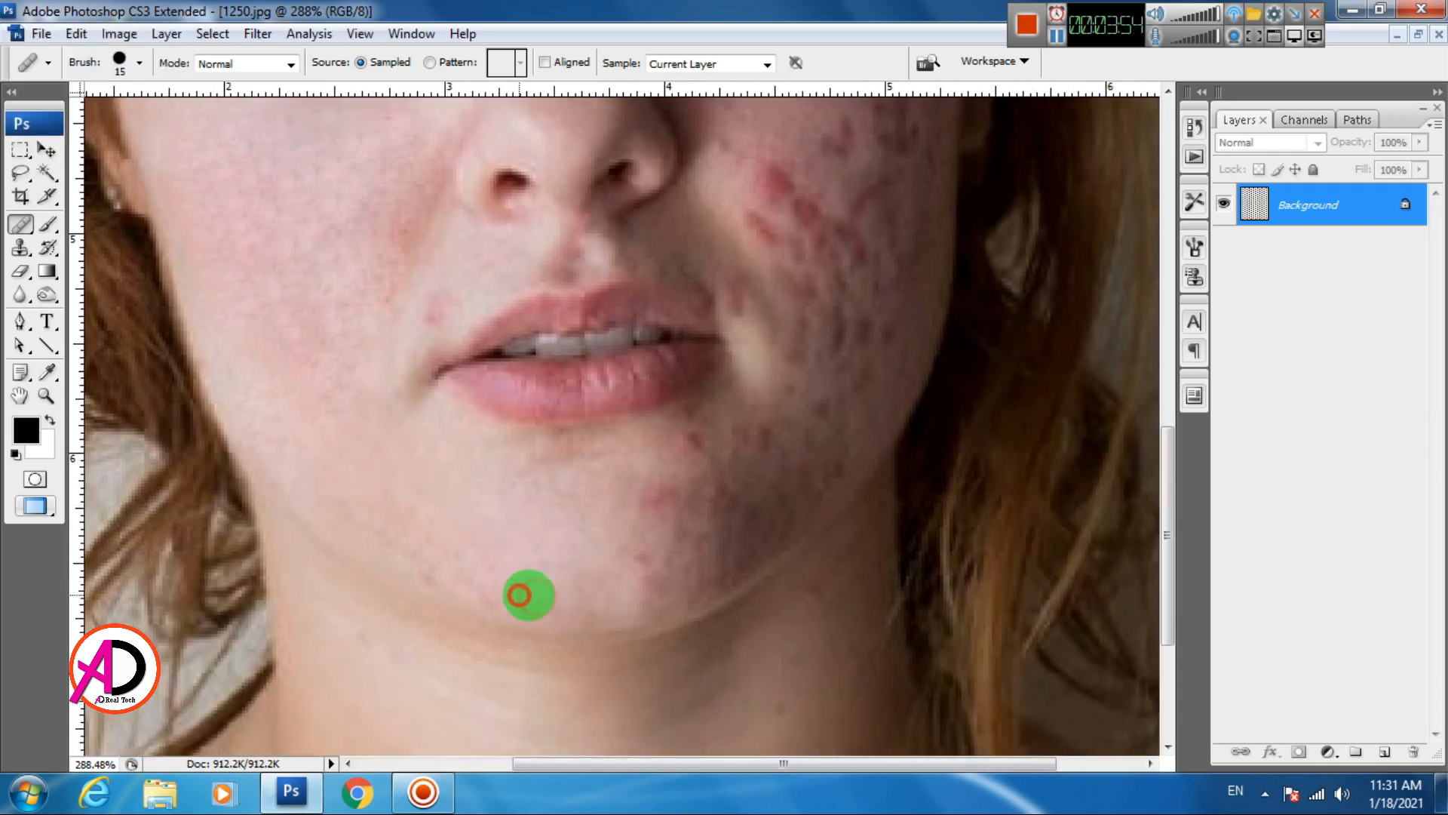
mouse_move(625, 587)
mouse_down()
mouse_move(527, 608)
mouse_move(555, 591)
mouse_move(557, 617)
mouse_up()
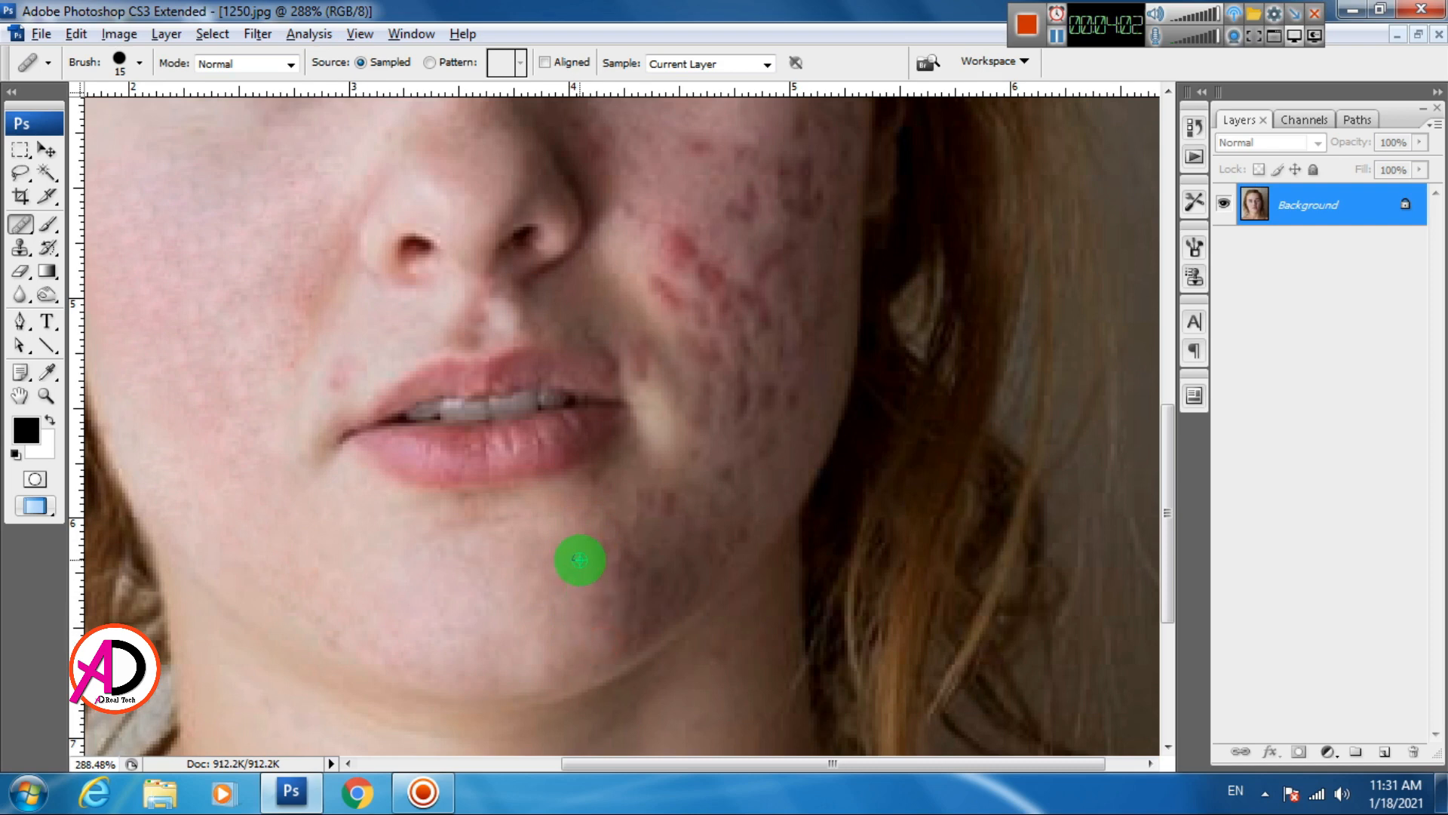
click(581, 559)
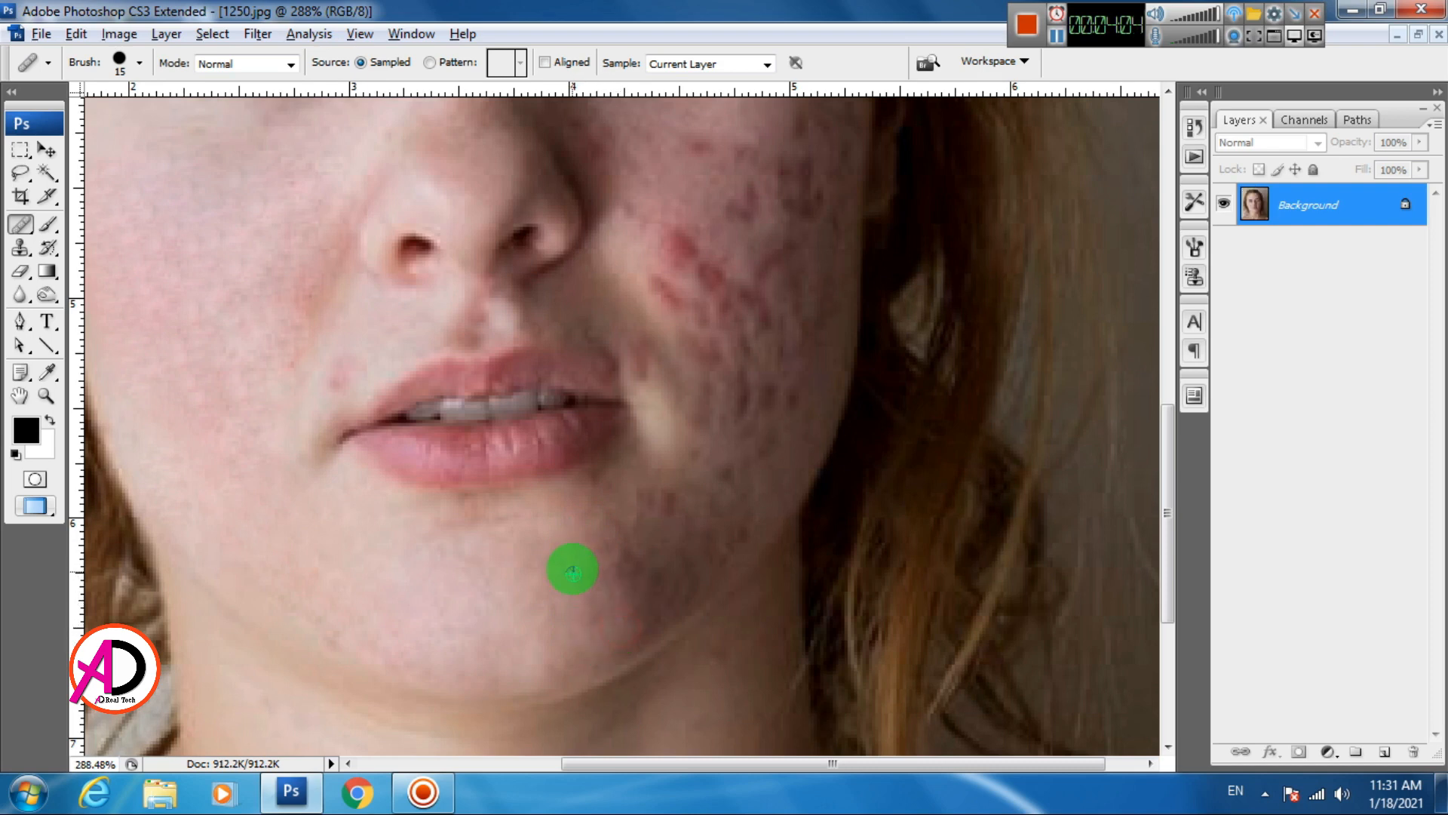
click(636, 509)
click(653, 499)
- Heal the small spots on the outer image-right cheek below the outer corner of the eye
drag(601, 559, 534, 614)
drag(649, 517, 648, 681)
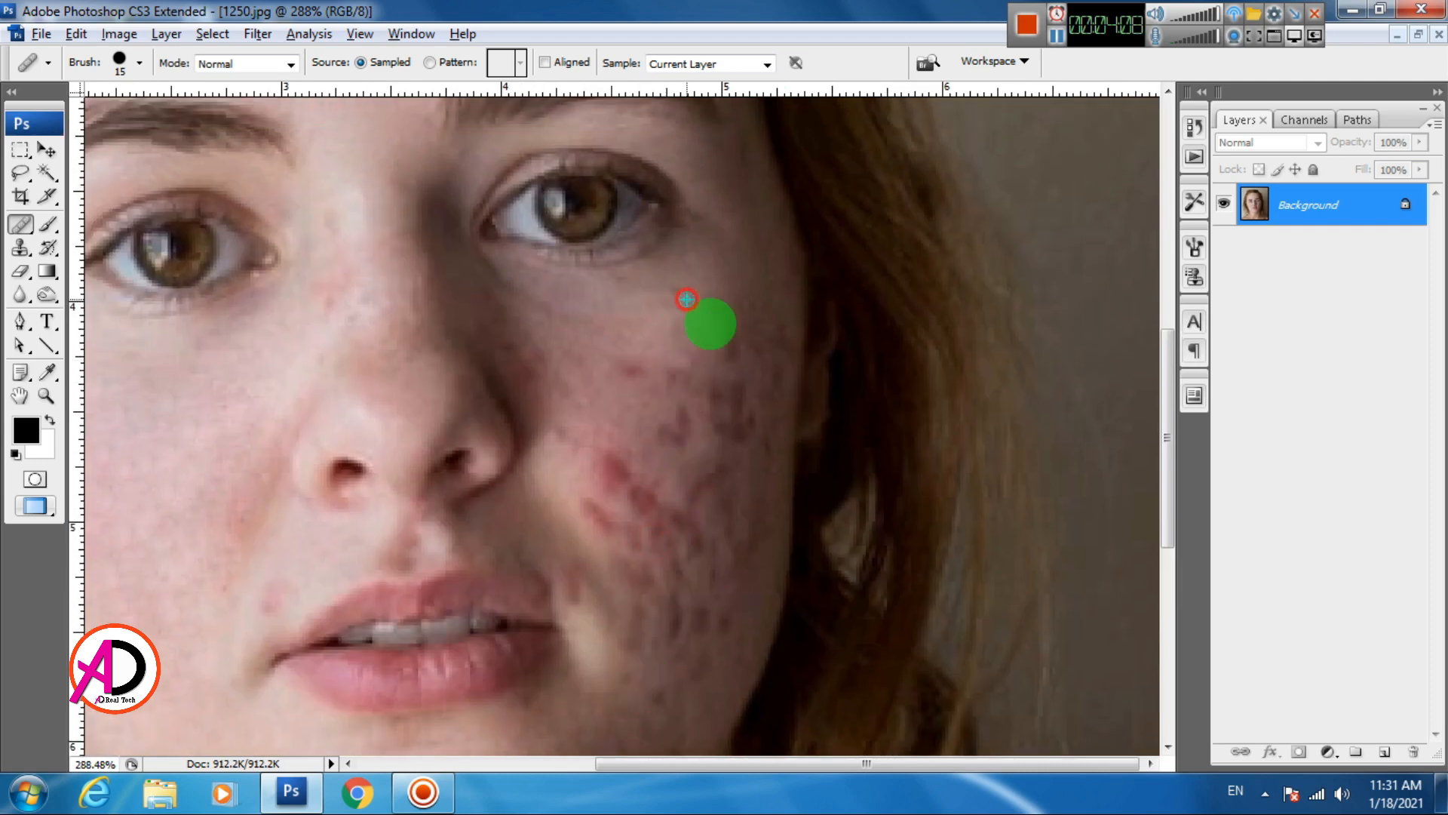
click(734, 345)
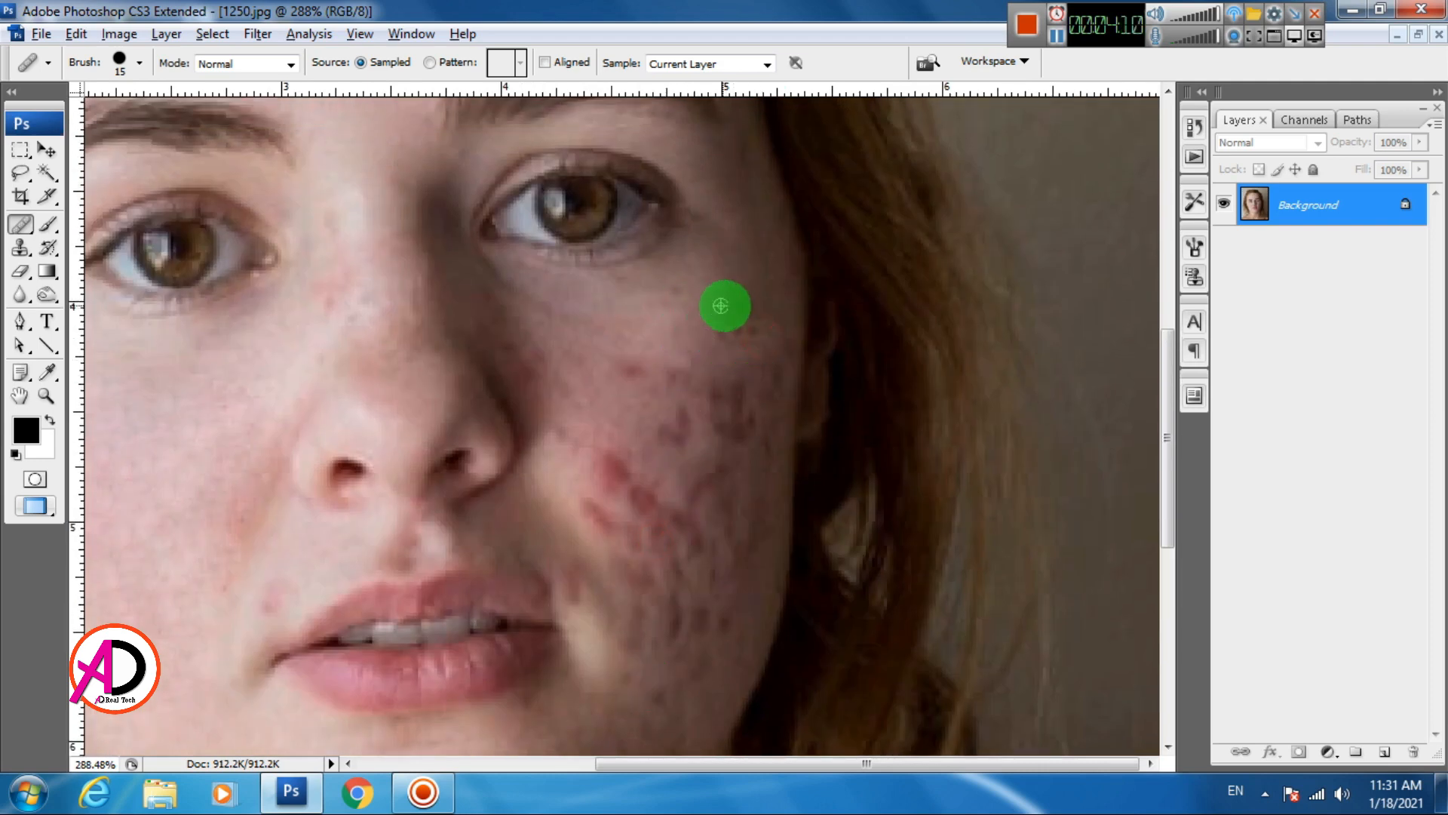
click(744, 328)
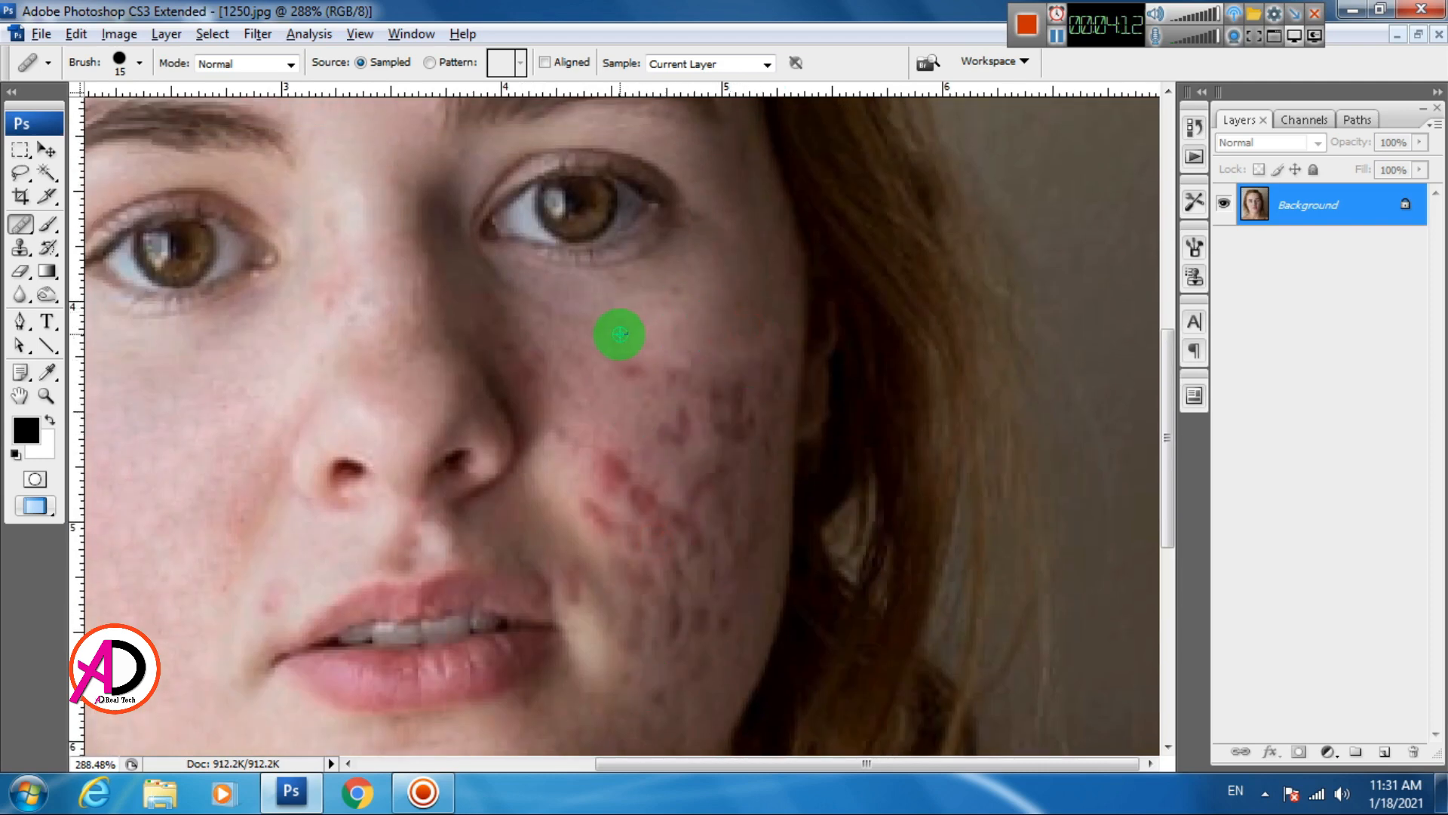
- Sample skin on the image-right cheek and heal the dark spots across its upper and outer part
alt+click(657, 395)
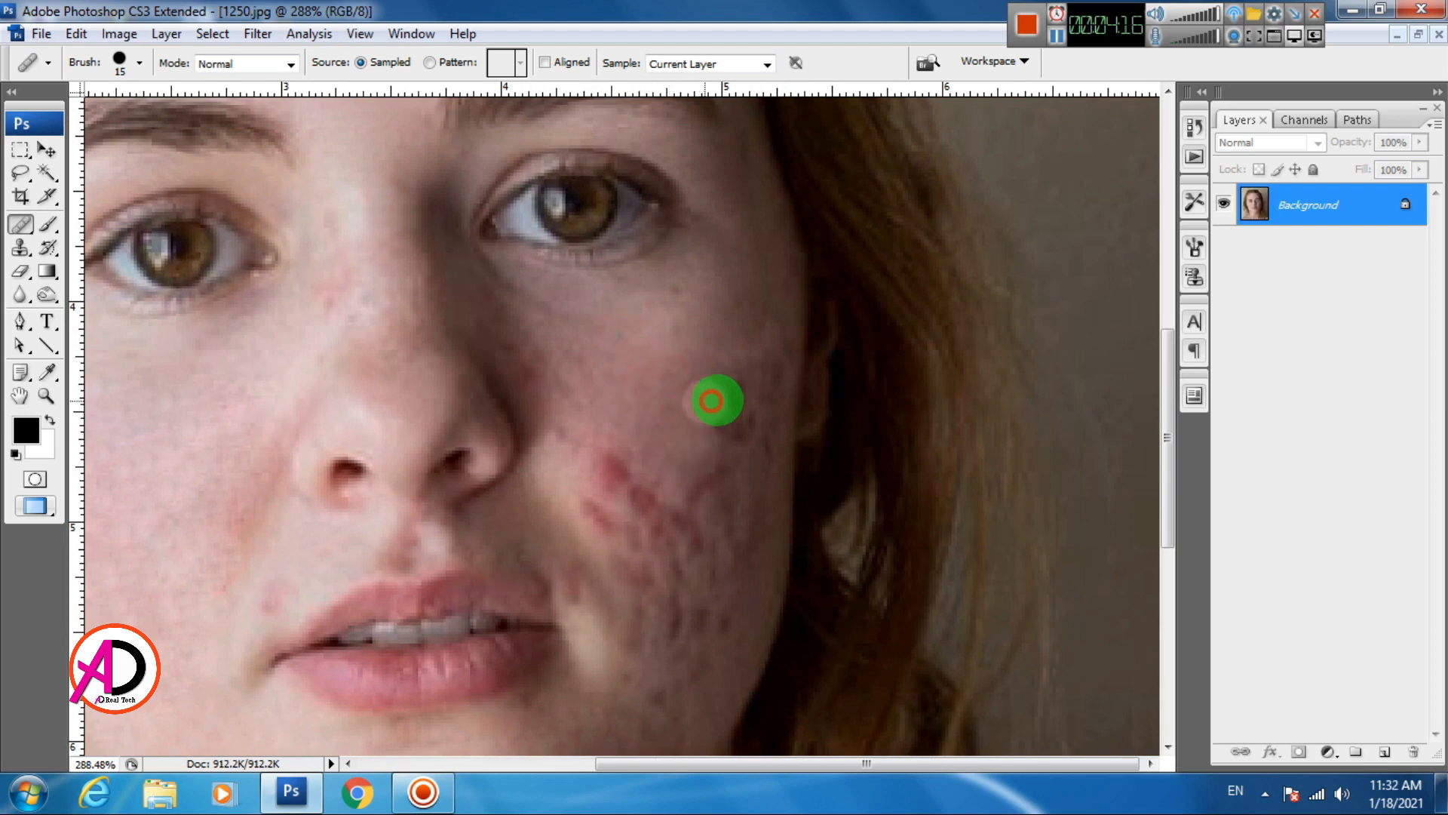
click(722, 404)
click(740, 391)
click(741, 423)
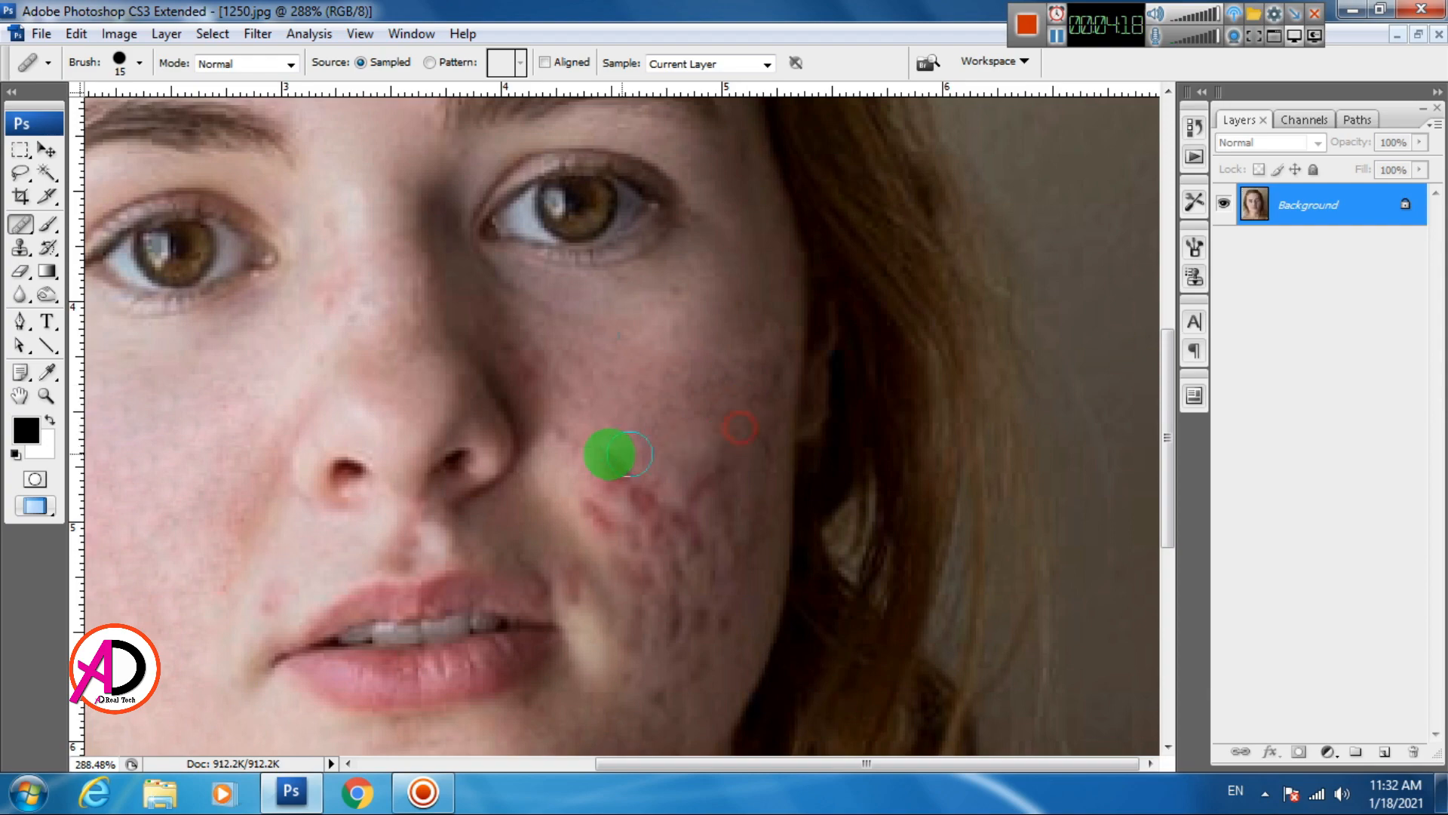
- Heal the redness on the inner image-right cheek alongside the nose
scroll(608, 444, down, 2)
scroll(743, 430, up, 2)
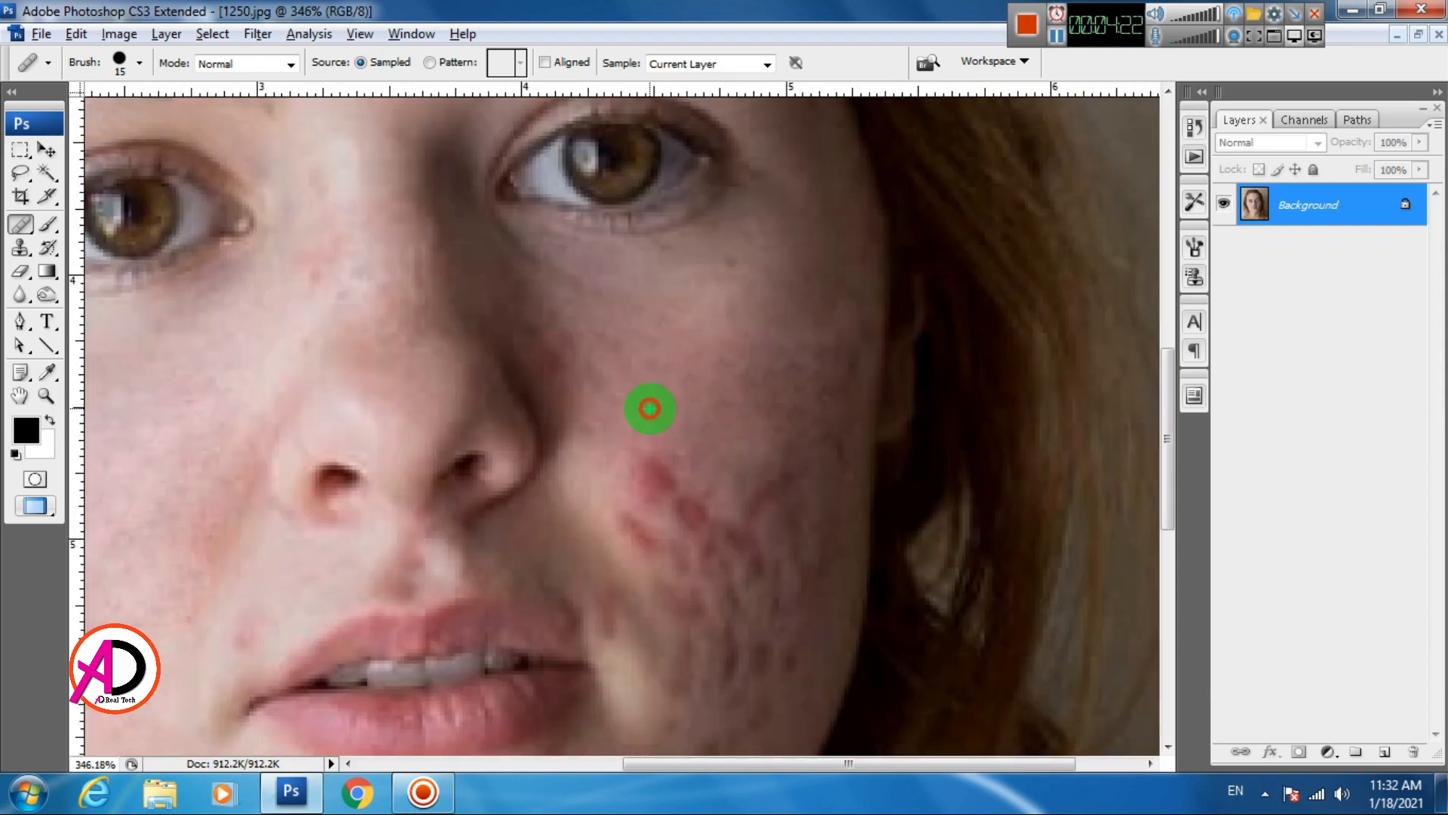
click(624, 365)
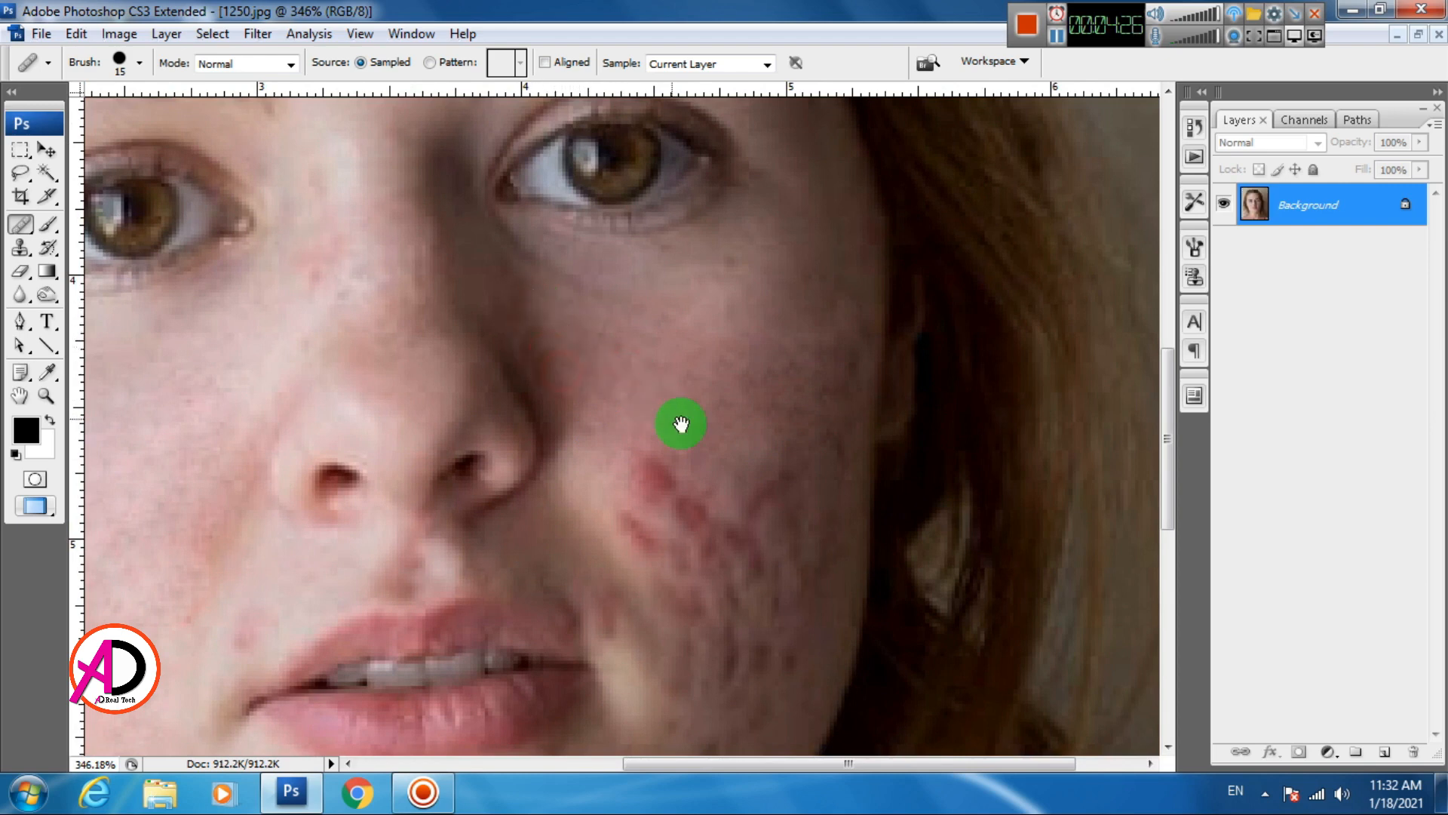
scroll(656, 404, up, 1)
scroll(567, 371, up, 1)
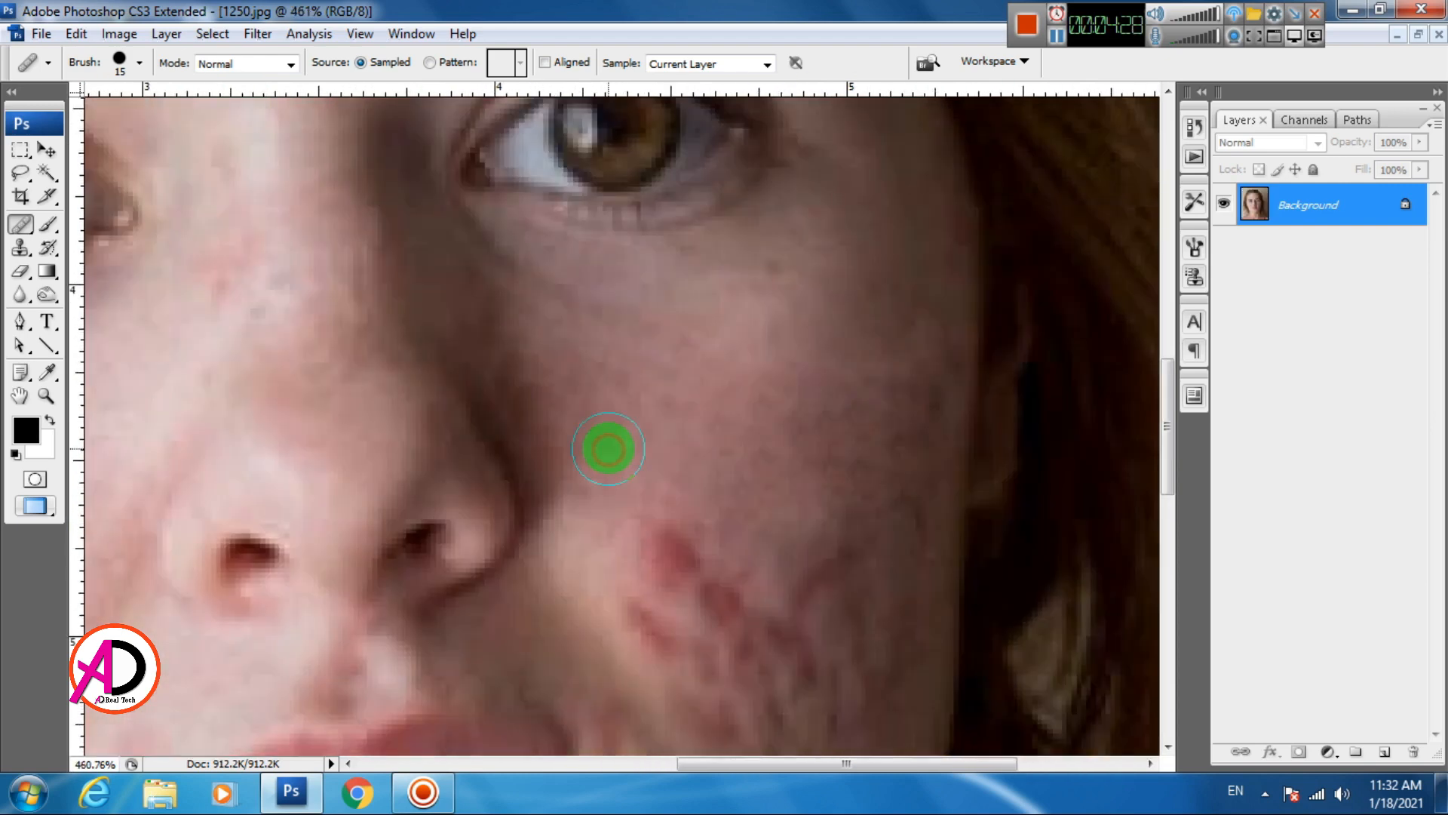
click(547, 392)
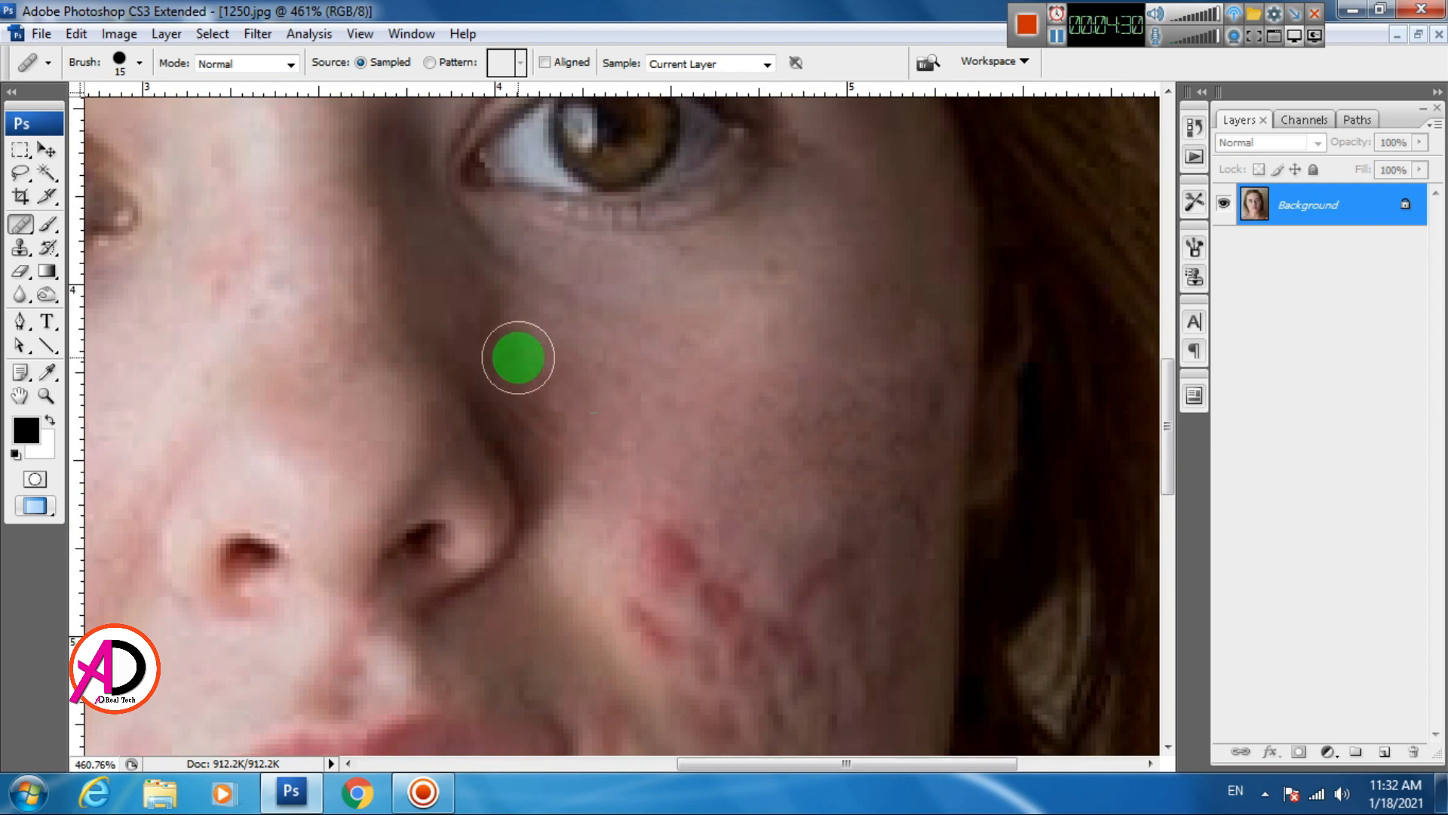
click(499, 323)
click(593, 392)
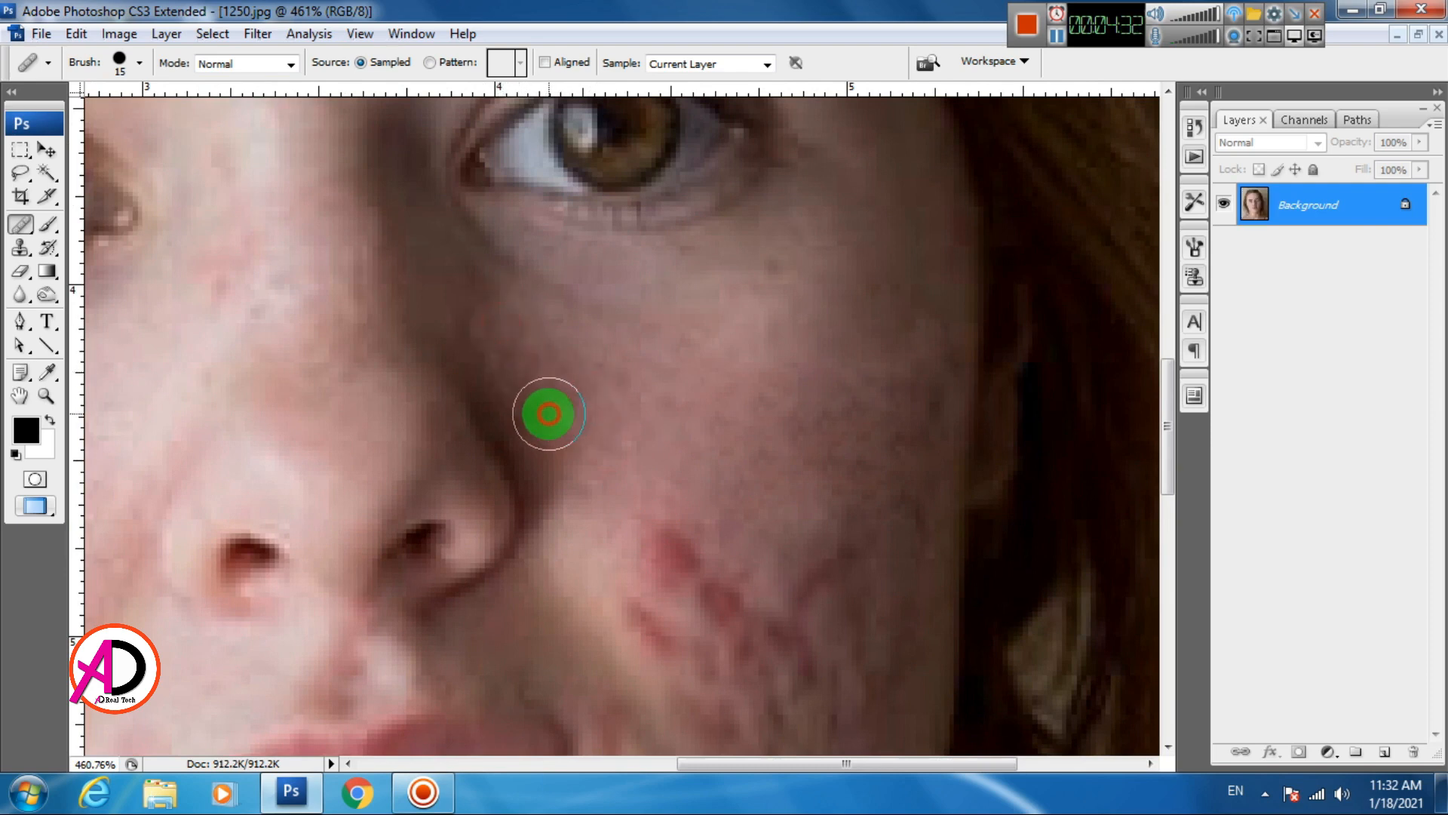
click(533, 359)
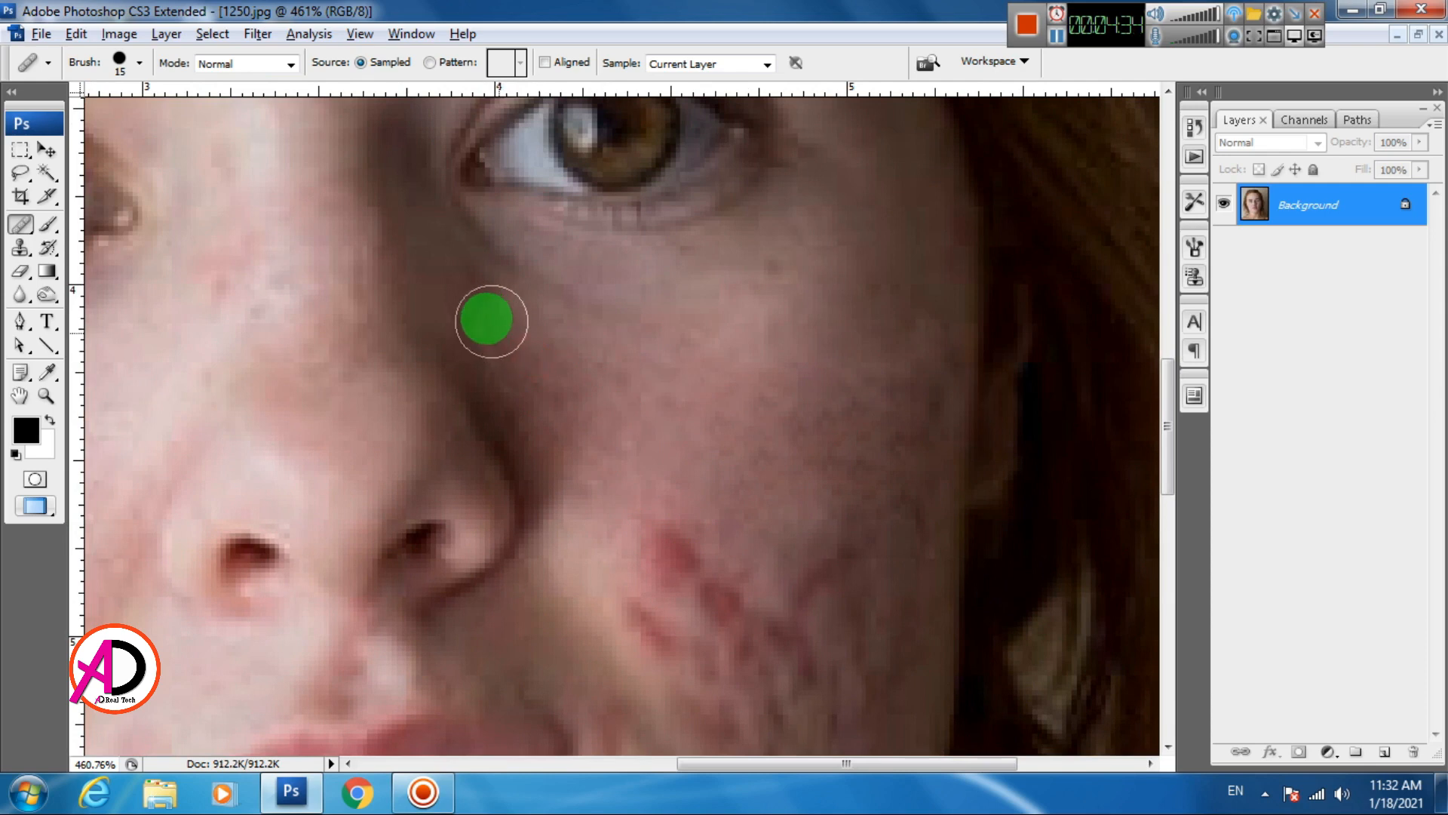
- Sample clean skin on the image-right cheek and heal the red acne marks at the top of the cluster beside the nostril
drag(643, 435, 593, 379)
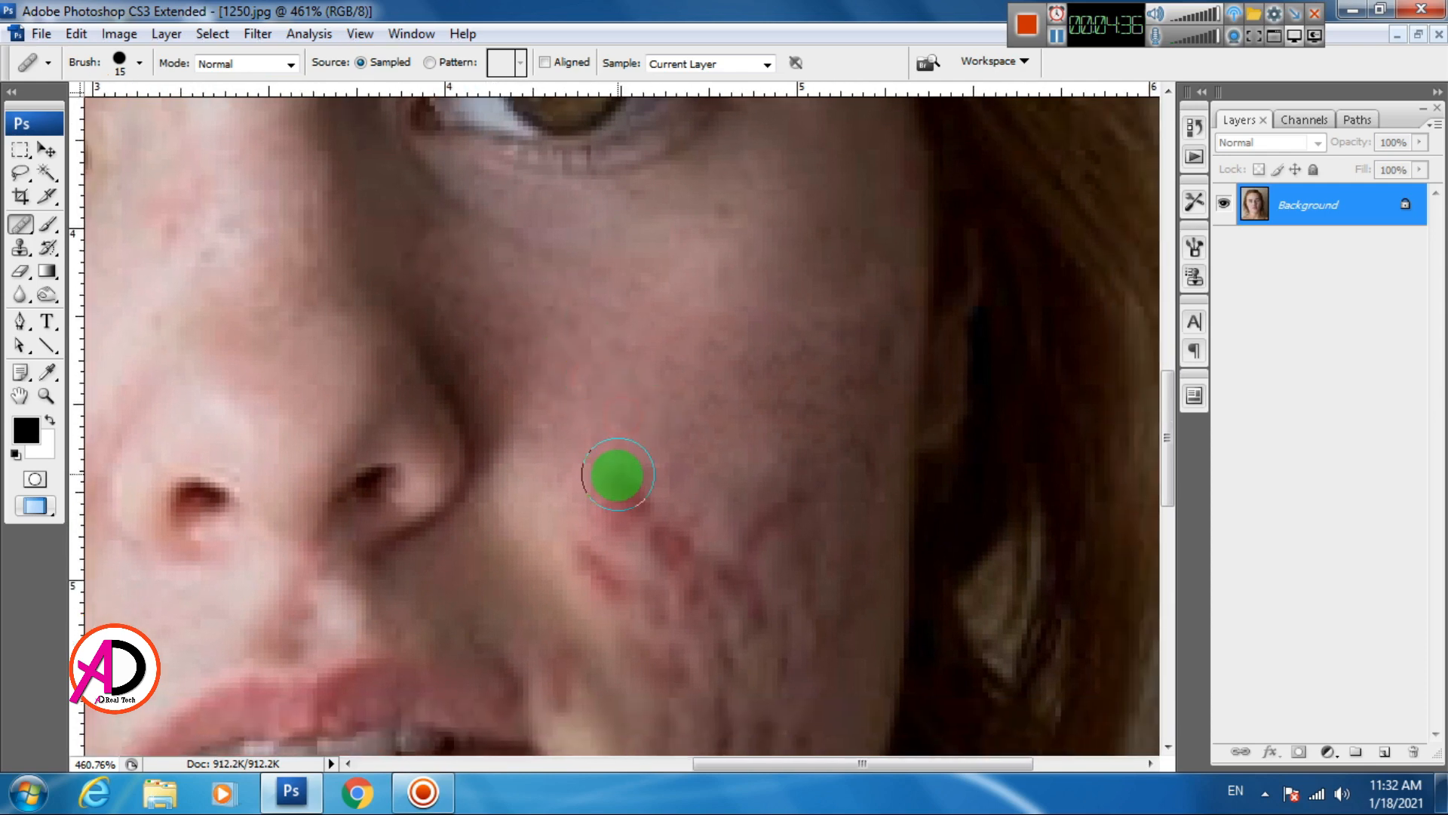
click(645, 510)
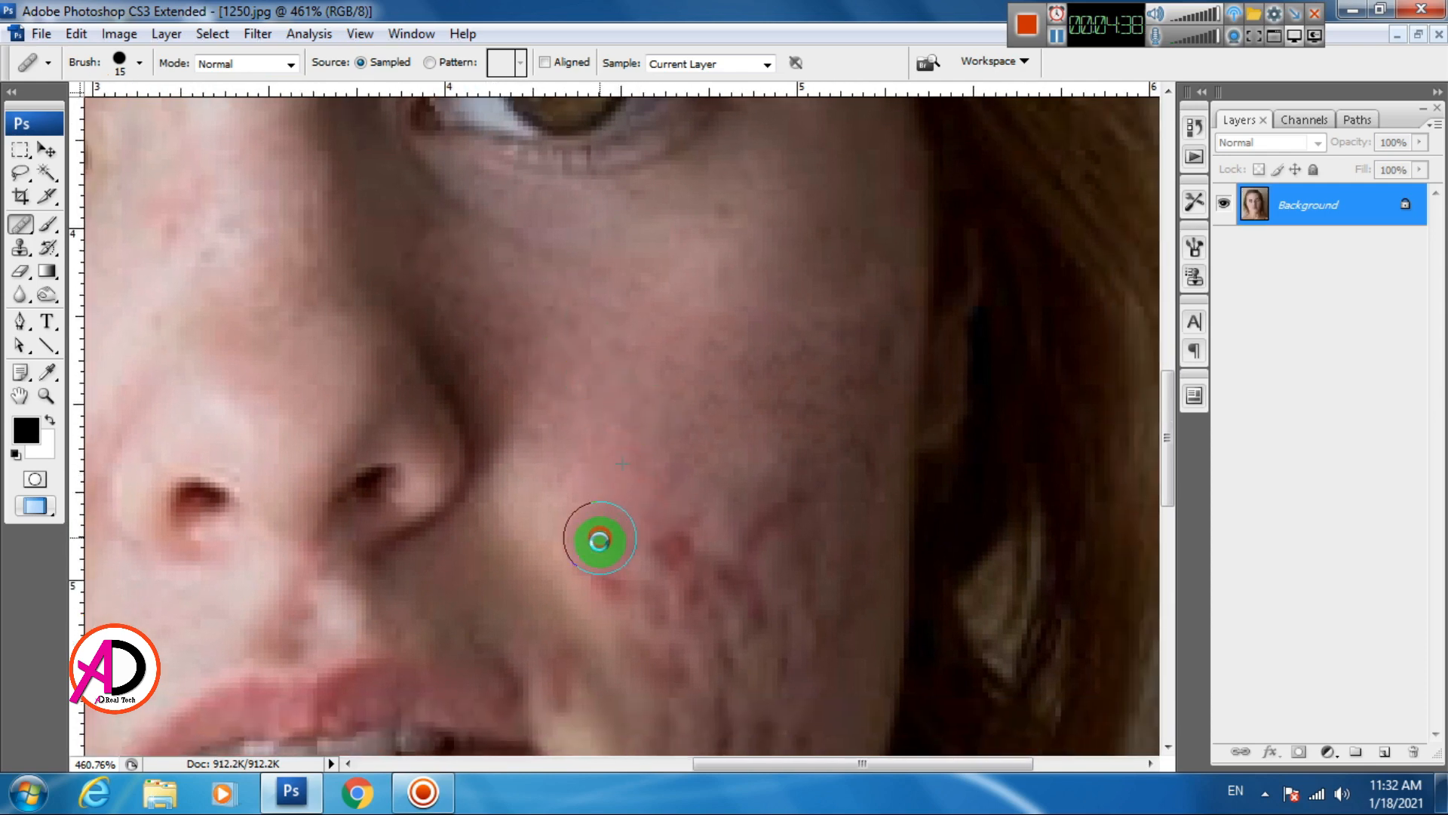
mouse_move(637, 480)
mouse_down()
mouse_move(591, 441)
mouse_move(624, 491)
mouse_move(611, 533)
mouse_move(650, 491)
mouse_move(693, 523)
mouse_move(738, 461)
mouse_move(644, 498)
mouse_up()
alt+click(716, 450)
mouse_move(758, 471)
mouse_down()
mouse_move(793, 453)
mouse_move(751, 361)
mouse_move(724, 434)
mouse_move(703, 371)
mouse_move(607, 443)
mouse_move(587, 437)
mouse_move(562, 511)
mouse_move(572, 545)
mouse_move(598, 547)
mouse_move(636, 447)
mouse_move(662, 538)
mouse_up()
click(683, 473)
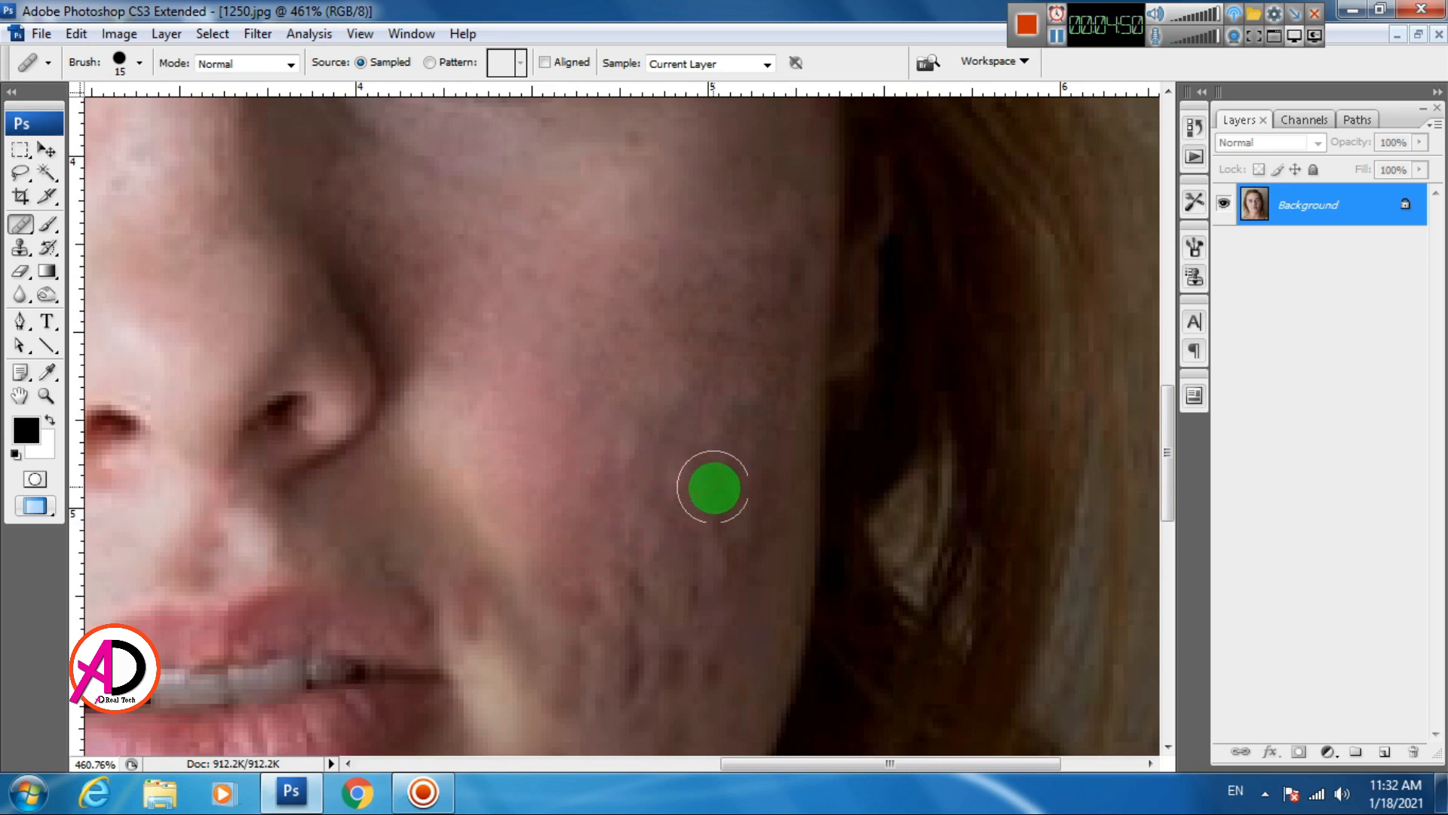
- Heal the red and dark marks down the middle and lower part of the image-right cheek
drag(726, 489, 738, 437)
click(726, 522)
drag(750, 565, 786, 454)
click(669, 500)
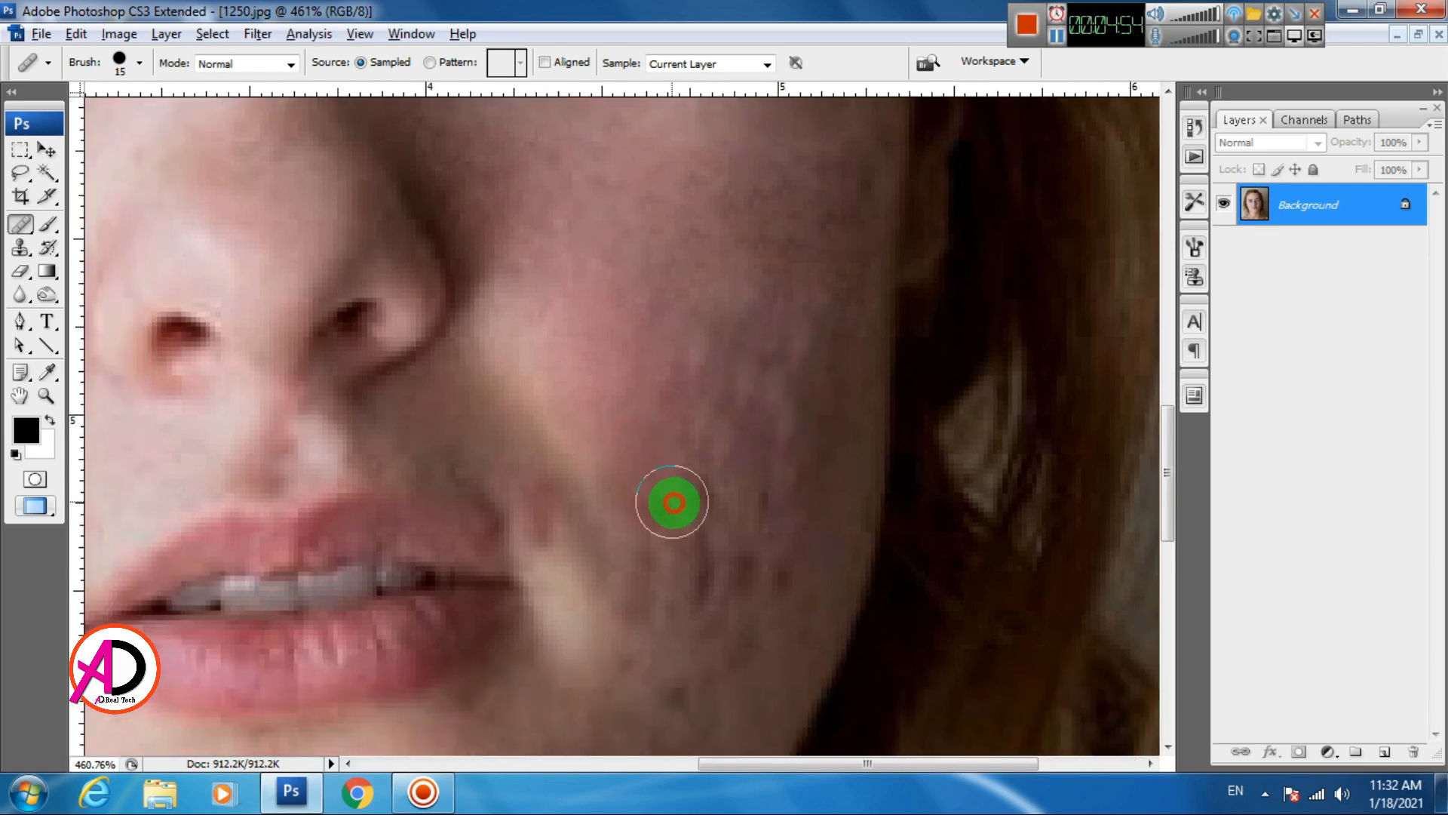
click(682, 520)
click(711, 502)
mouse_move(783, 573)
mouse_down()
mouse_move(708, 427)
mouse_move(711, 446)
mouse_up()
- Sample clean cheek skin and heal the dark spots along the outer edge of the image-right cheek
alt+click(694, 561)
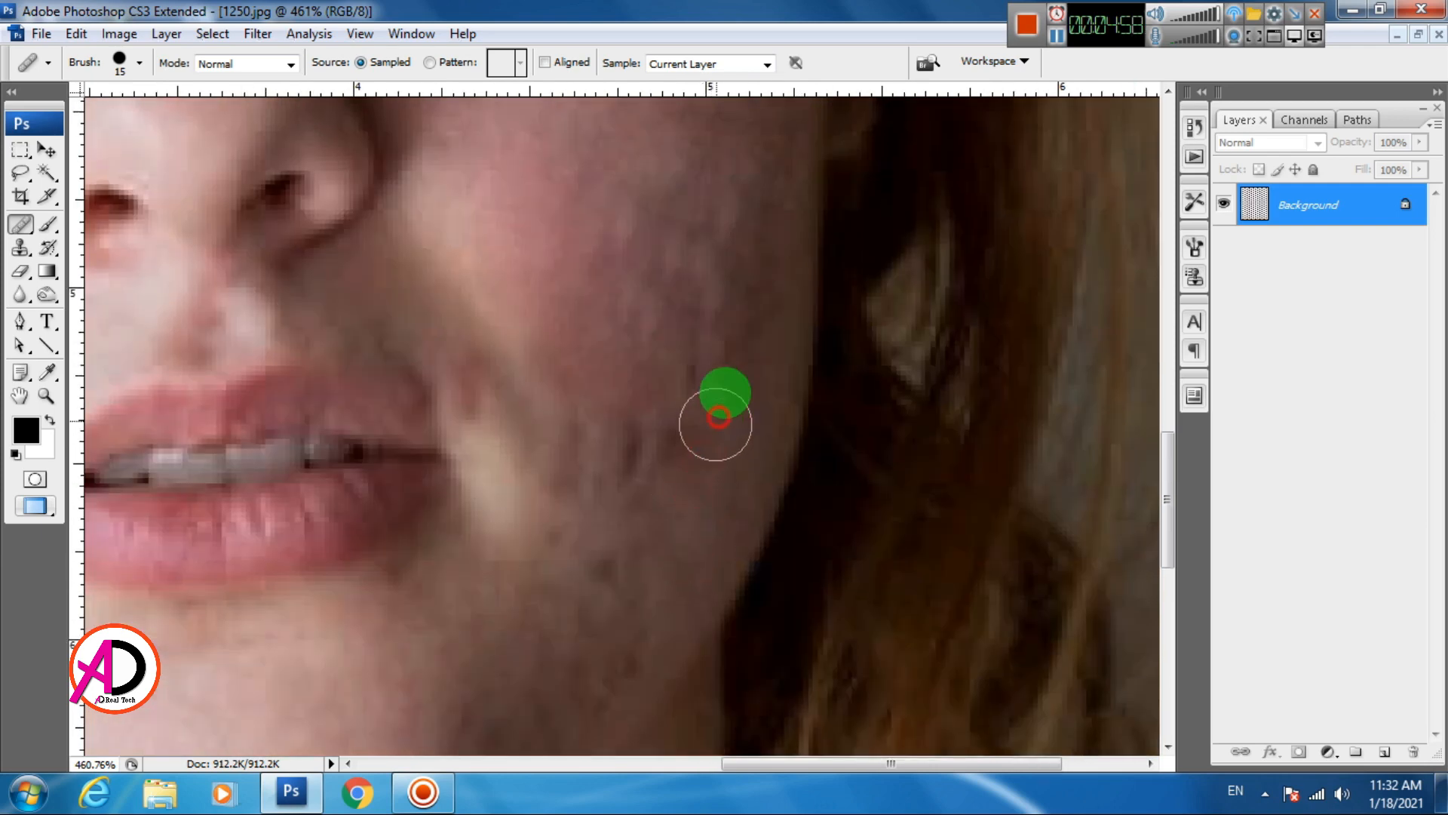
click(751, 286)
mouse_move(751, 287)
mouse_down()
mouse_move(733, 330)
mouse_move(743, 465)
mouse_move(763, 250)
mouse_move(748, 512)
mouse_up()
click(760, 295)
click(763, 252)
mouse_move(753, 424)
mouse_down()
mouse_move(770, 276)
mouse_move(726, 445)
mouse_move(727, 279)
mouse_move(769, 402)
mouse_move(747, 395)
mouse_move(749, 343)
mouse_up()
alt+click(725, 282)
click(745, 344)
click(760, 381)
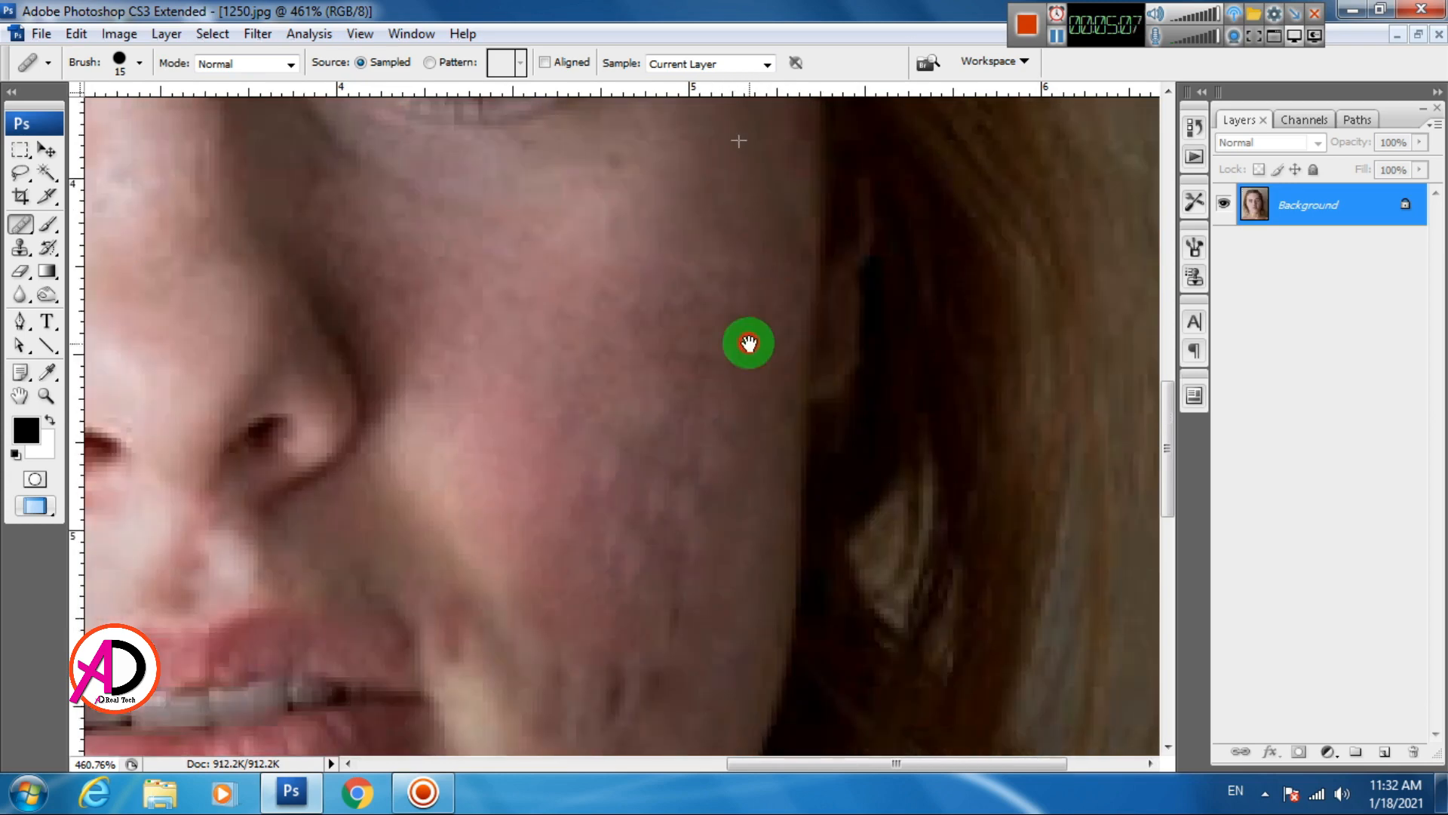
- Resample skin mid-cheek and heal the uneven patches across the upper outer part of the image-right cheek
alt+click(730, 527)
click(693, 373)
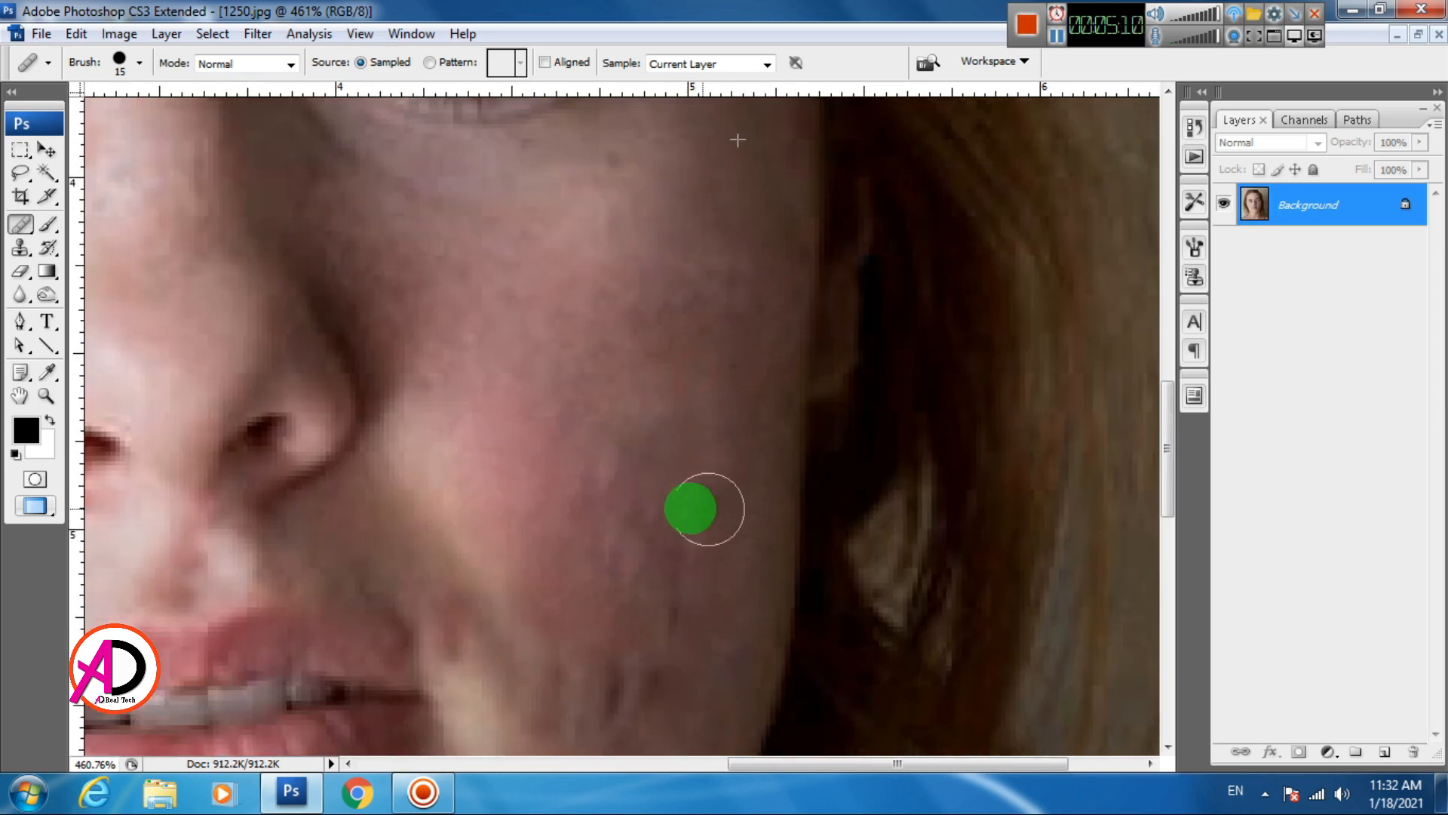
alt+click(635, 369)
click(649, 325)
click(687, 307)
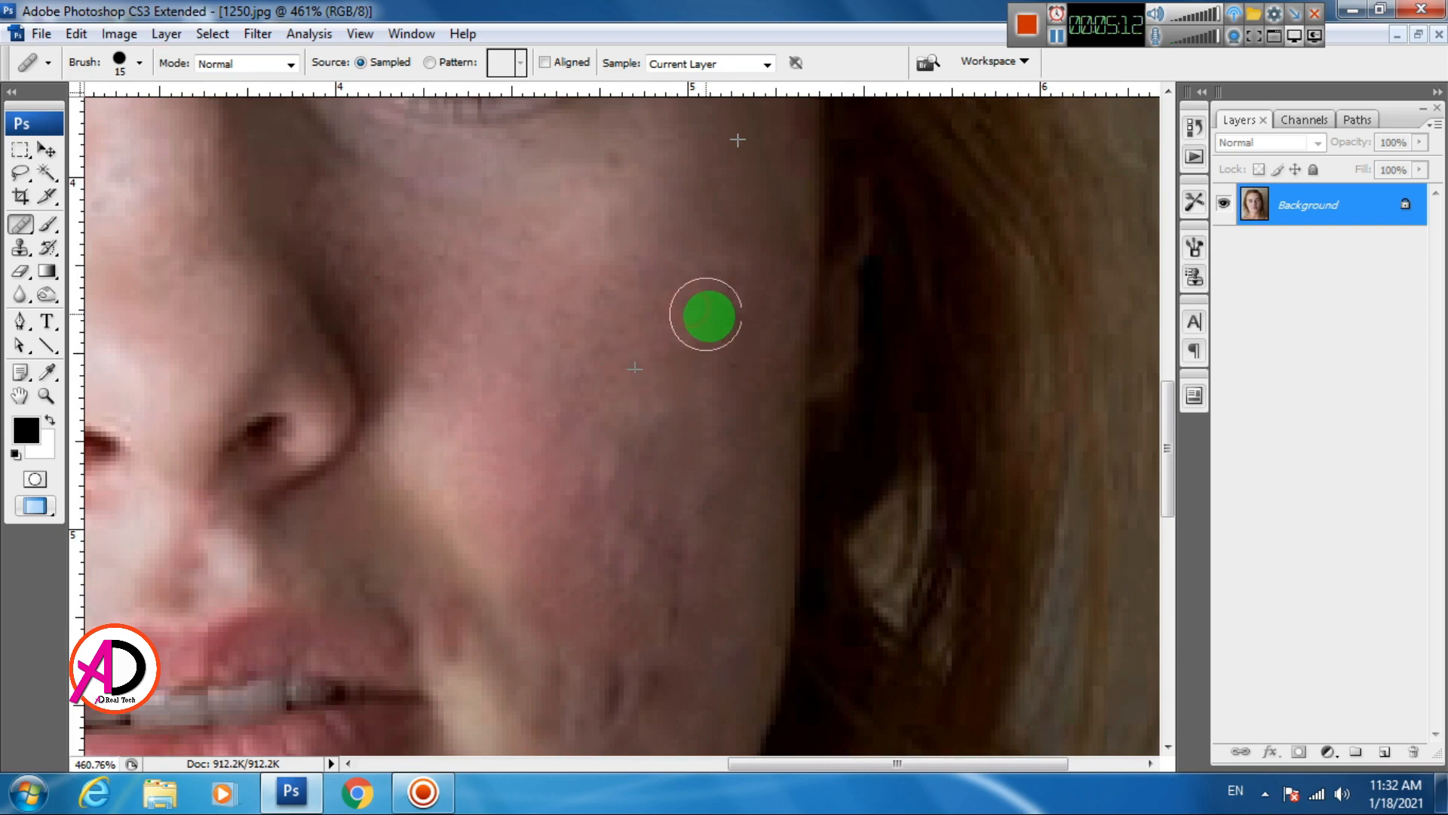
click(727, 328)
drag(689, 449, 686, 378)
- Sample skin from the image-right cheek and heal the dark vertical streaks in its middle
alt+click(656, 352)
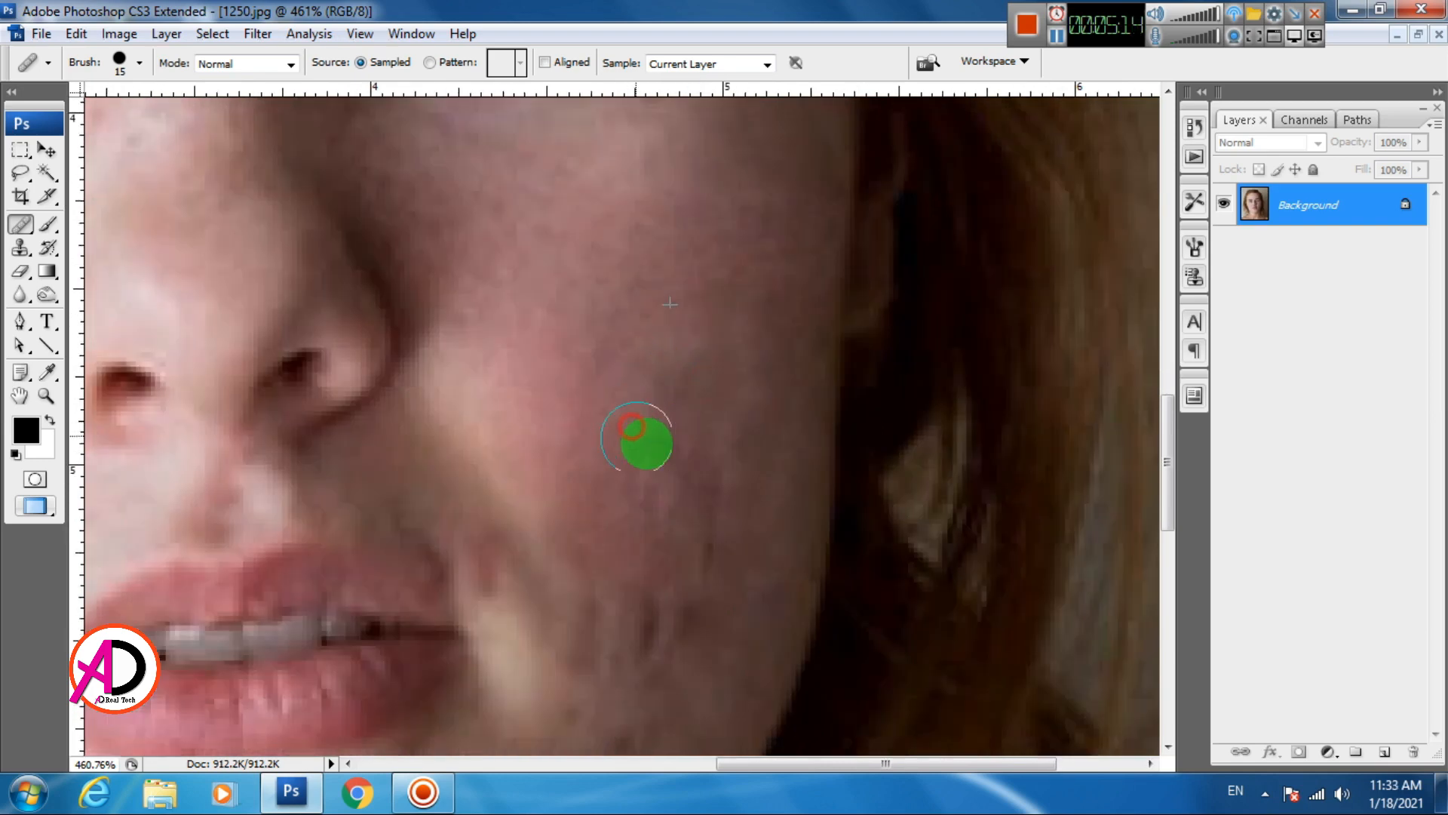
click(678, 461)
click(701, 485)
click(712, 549)
- Heal the remaining streaks on the lower image-right cheek at the level of the mouth
drag(680, 470, 745, 437)
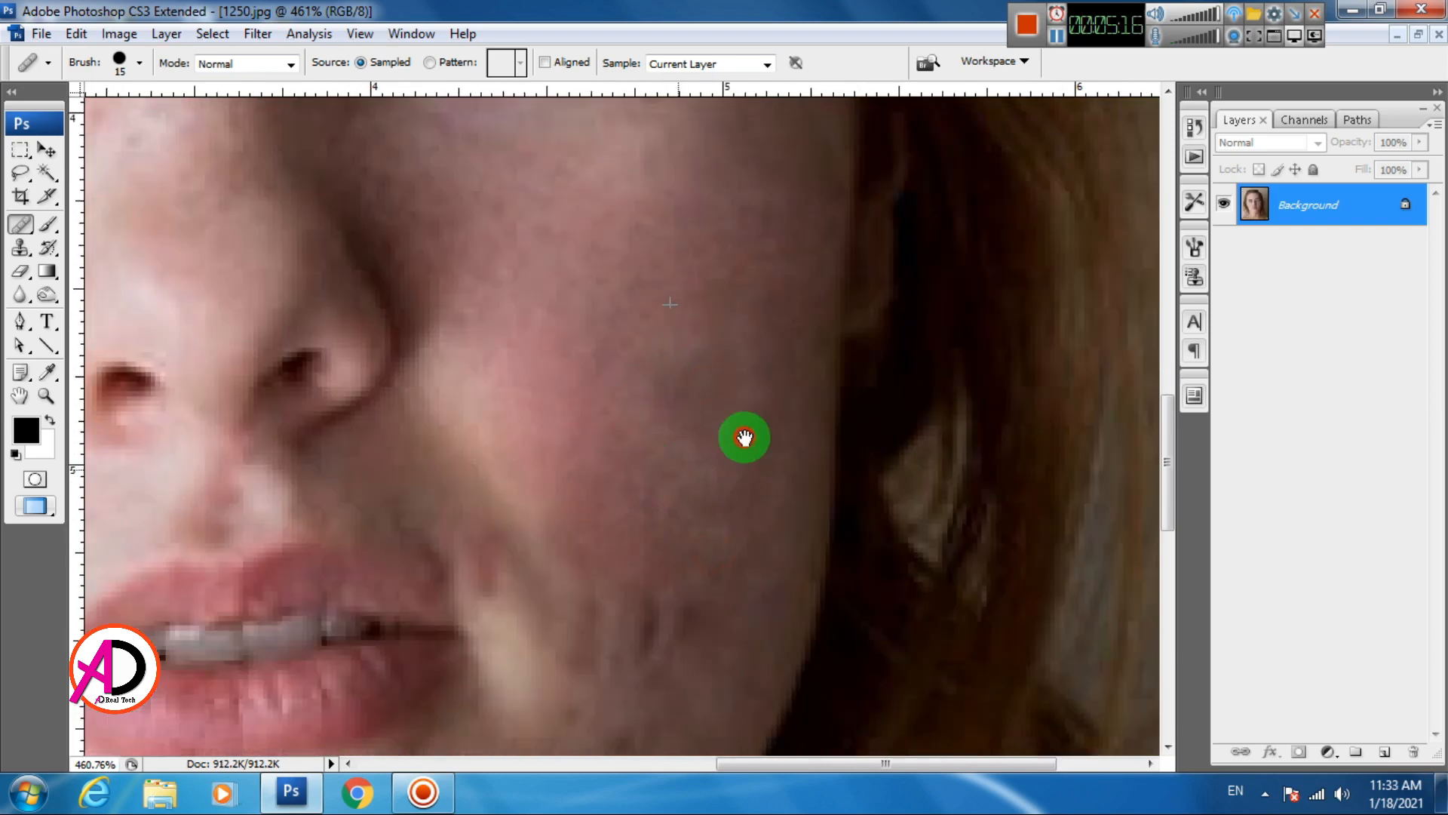
click(739, 436)
click(732, 586)
click(688, 591)
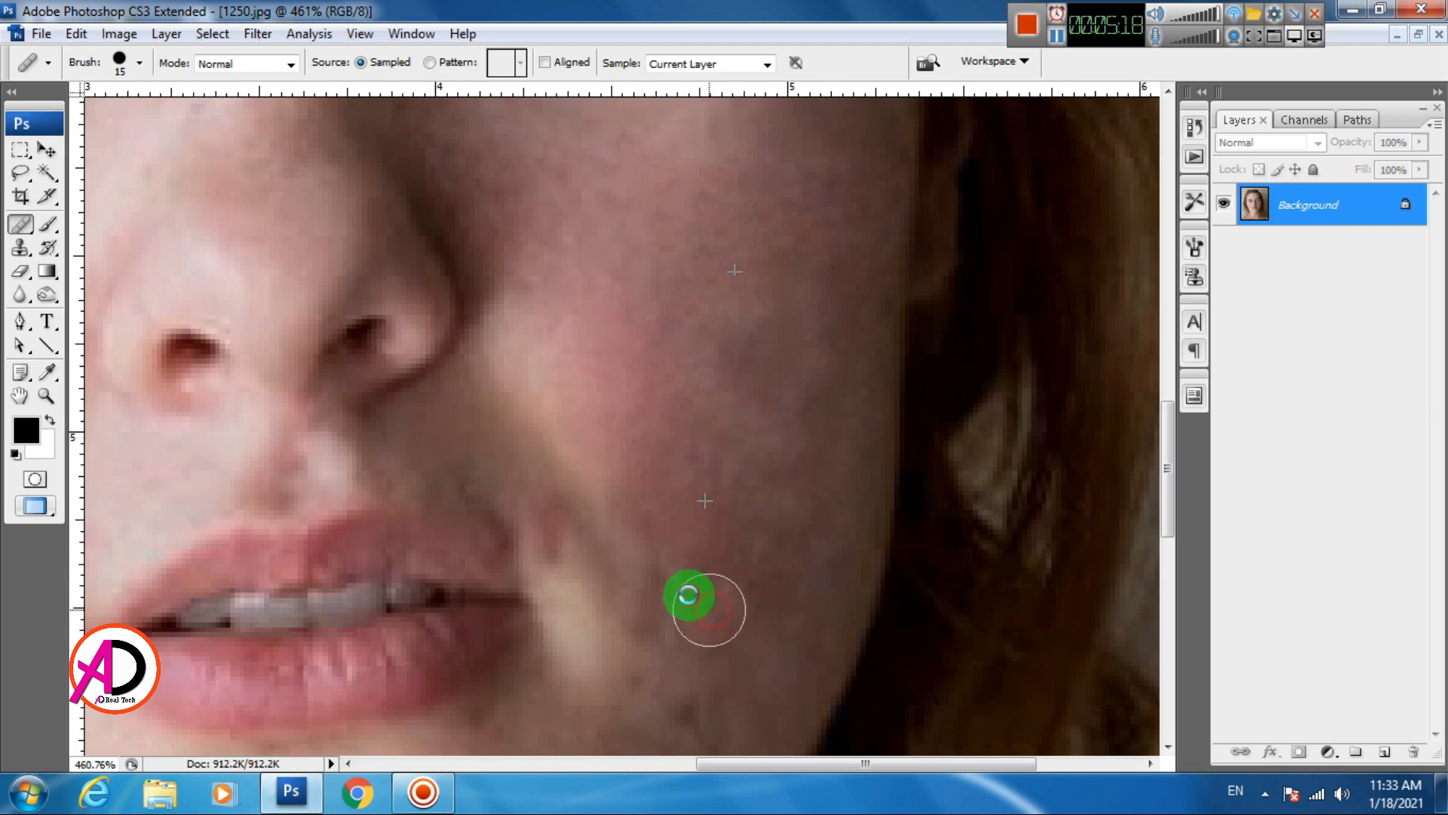
click(666, 577)
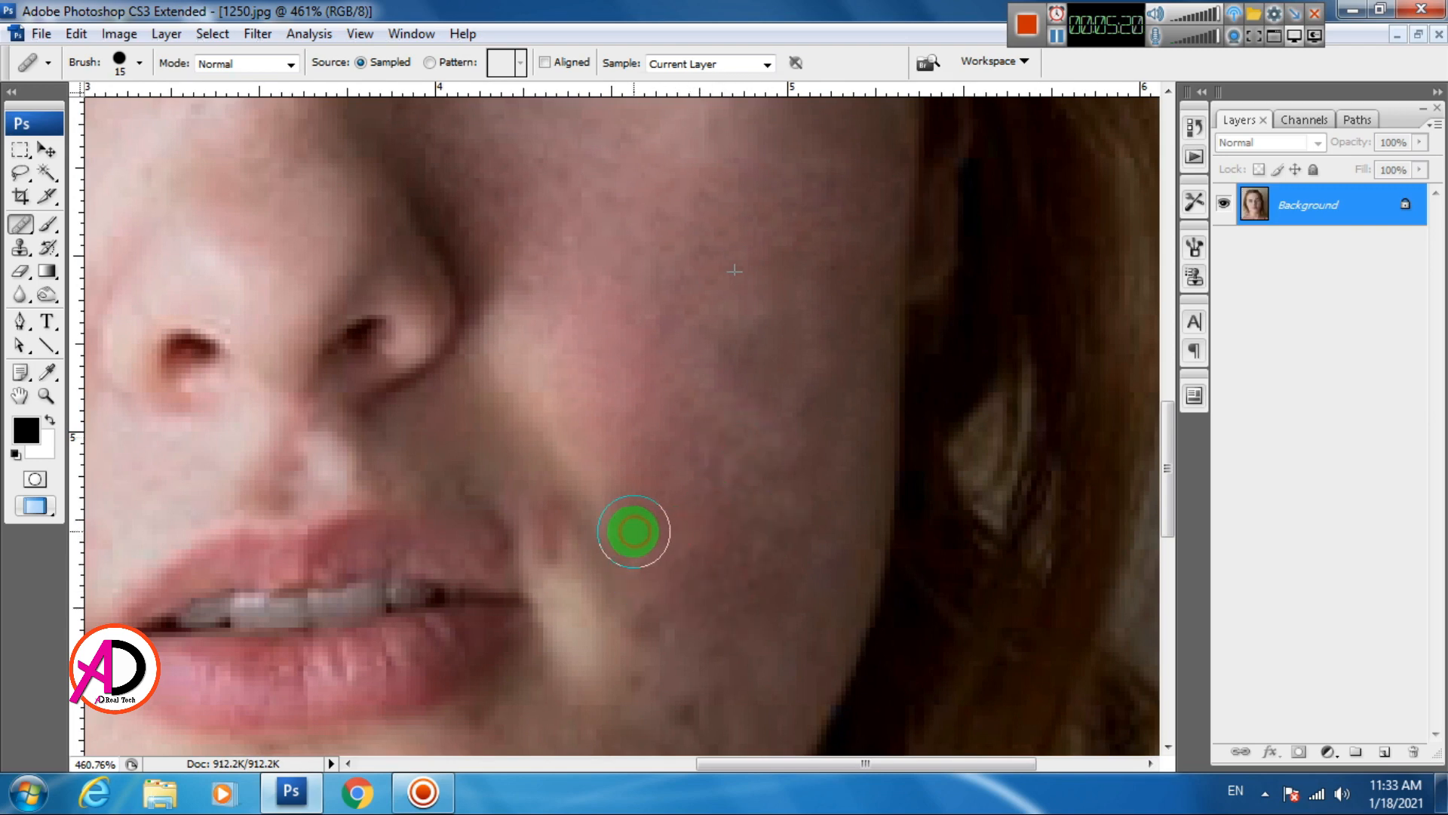
- Sample lower-cheek skin and heal the small dark marks beside the image-right corner of the mouth
alt+click(662, 540)
click(654, 612)
click(677, 640)
- Sample nearby skin and heal the dark spots along the image-right jaw below the mouth corner
drag(693, 657, 683, 482)
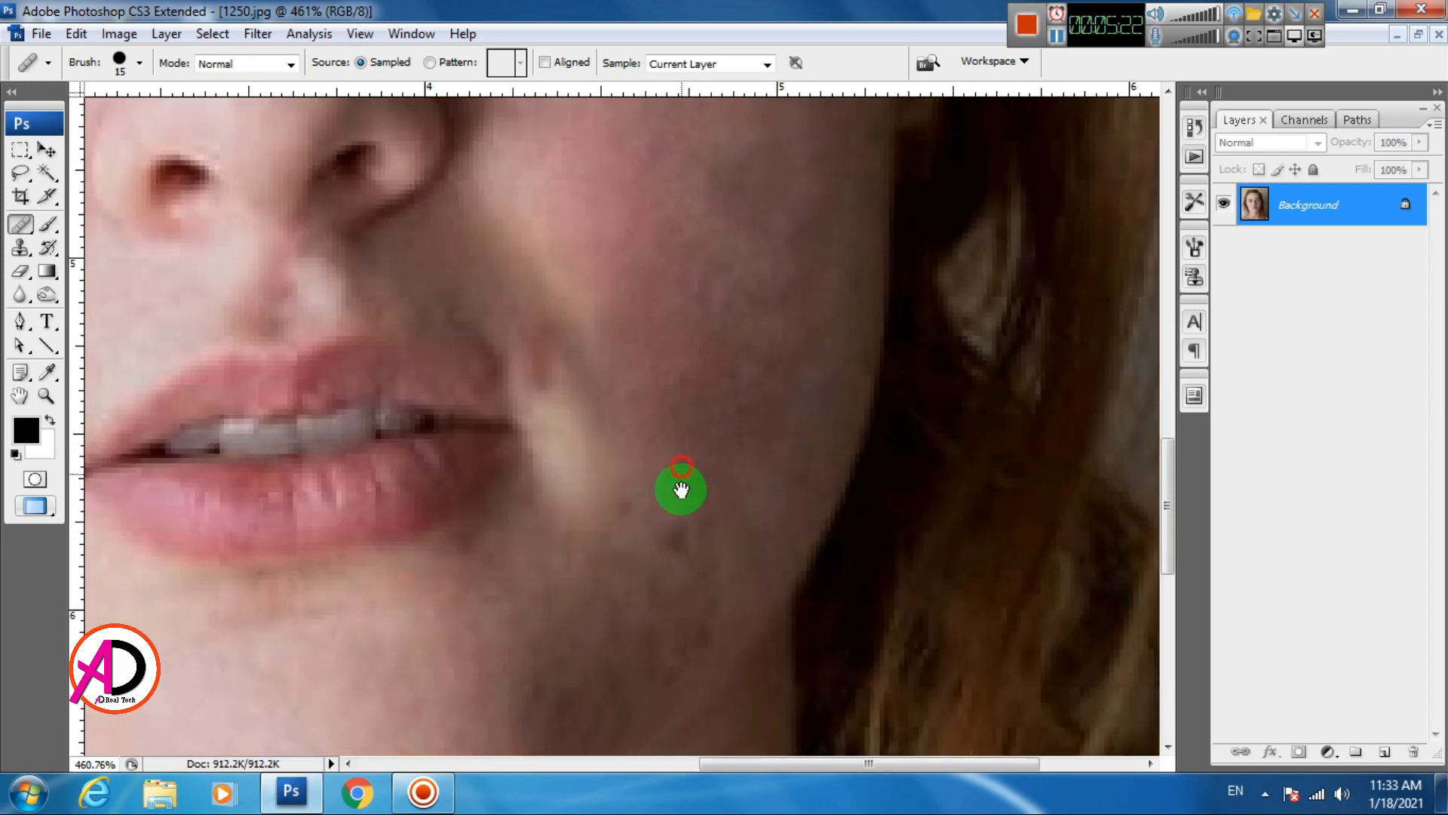
alt+click(691, 481)
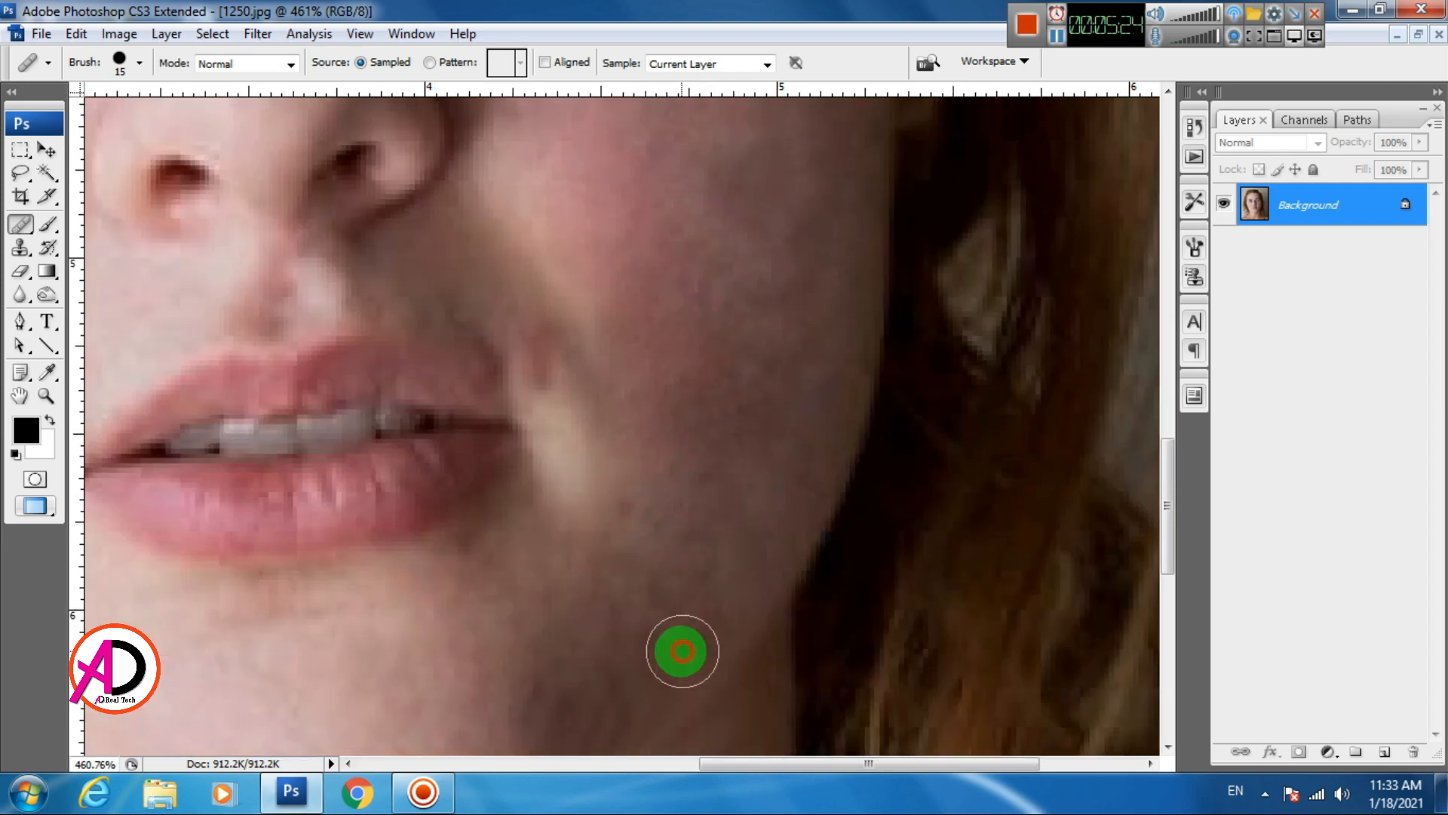
drag(679, 653, 789, 491)
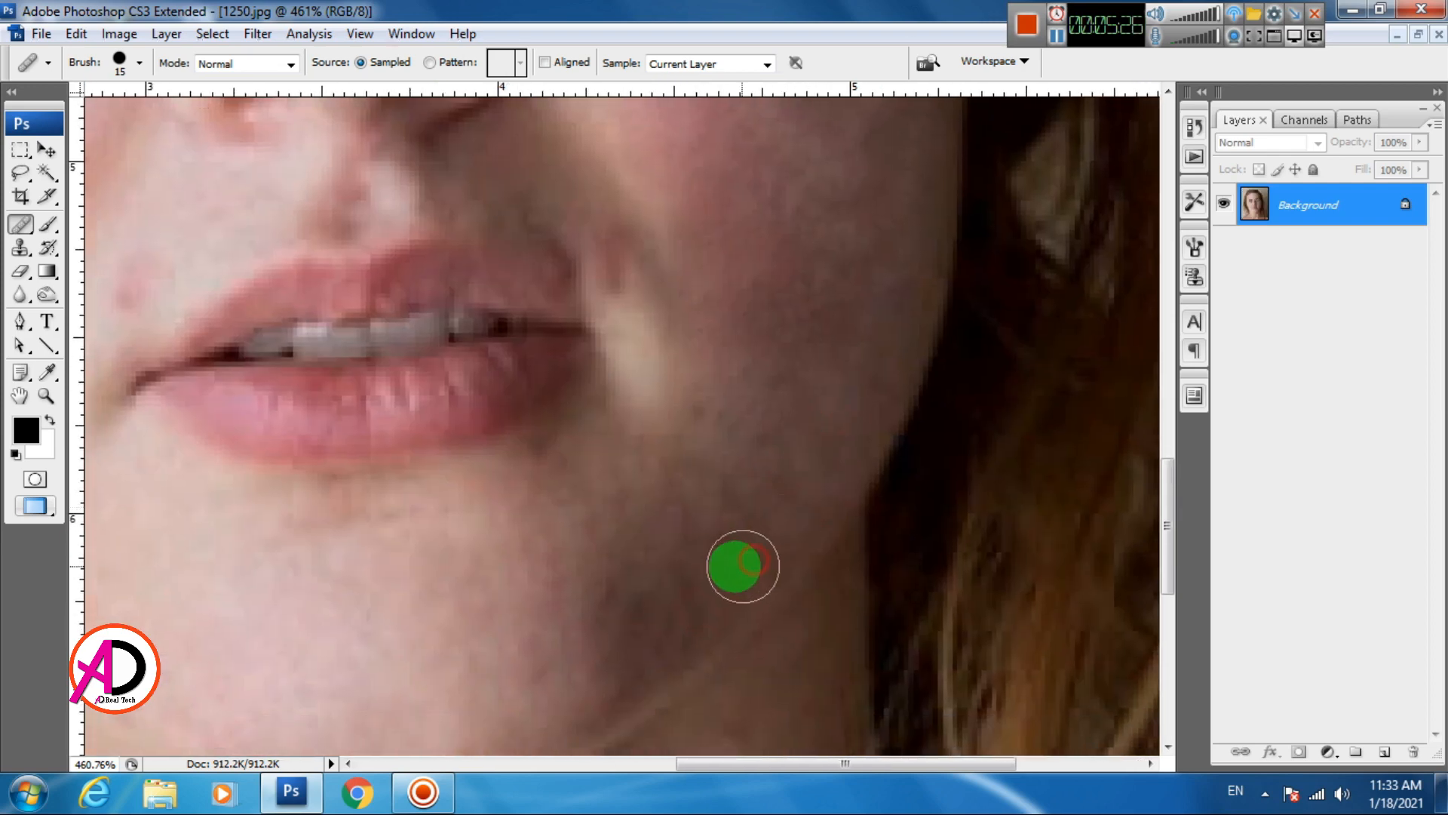
click(730, 371)
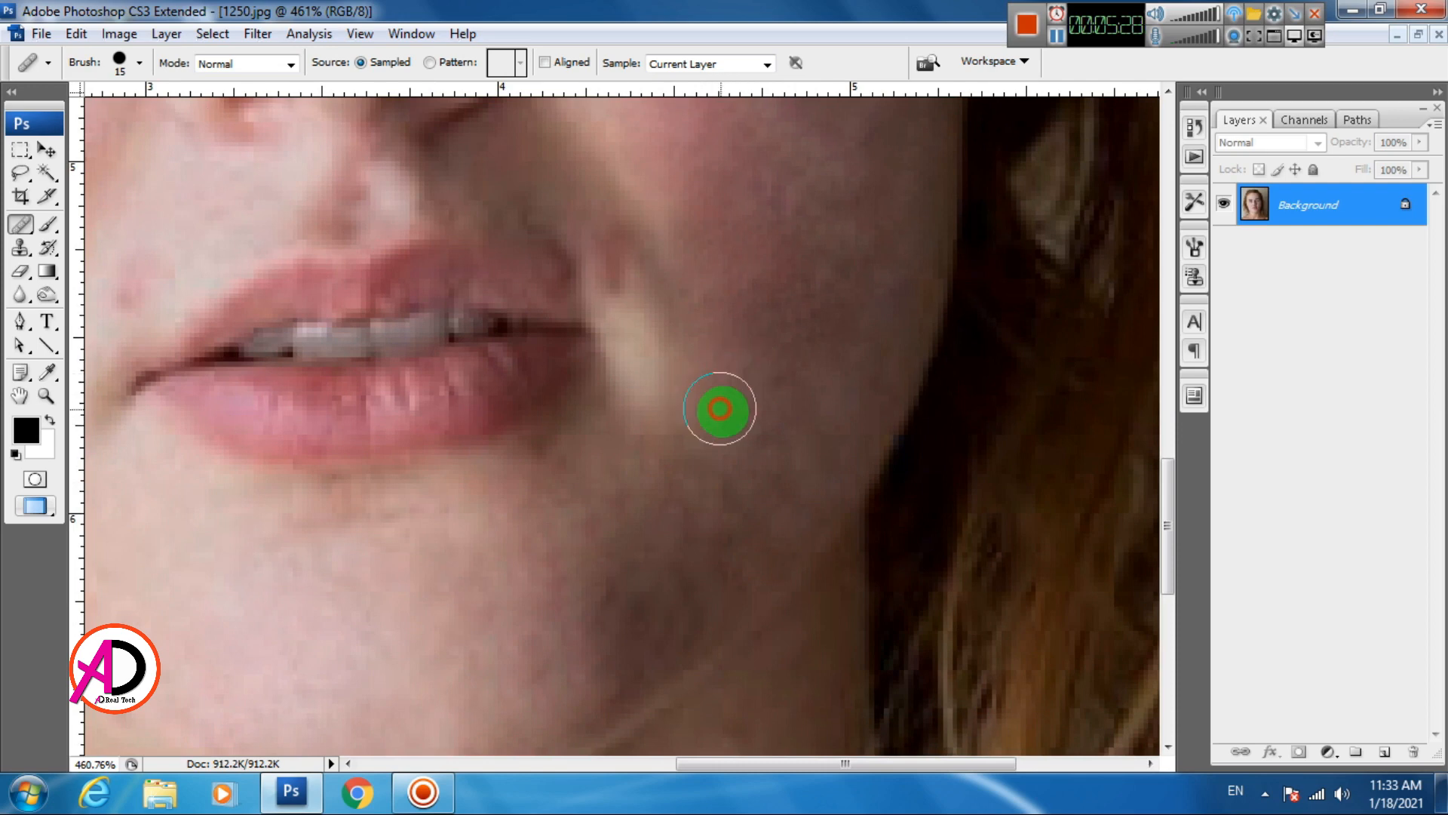
click(729, 474)
click(723, 512)
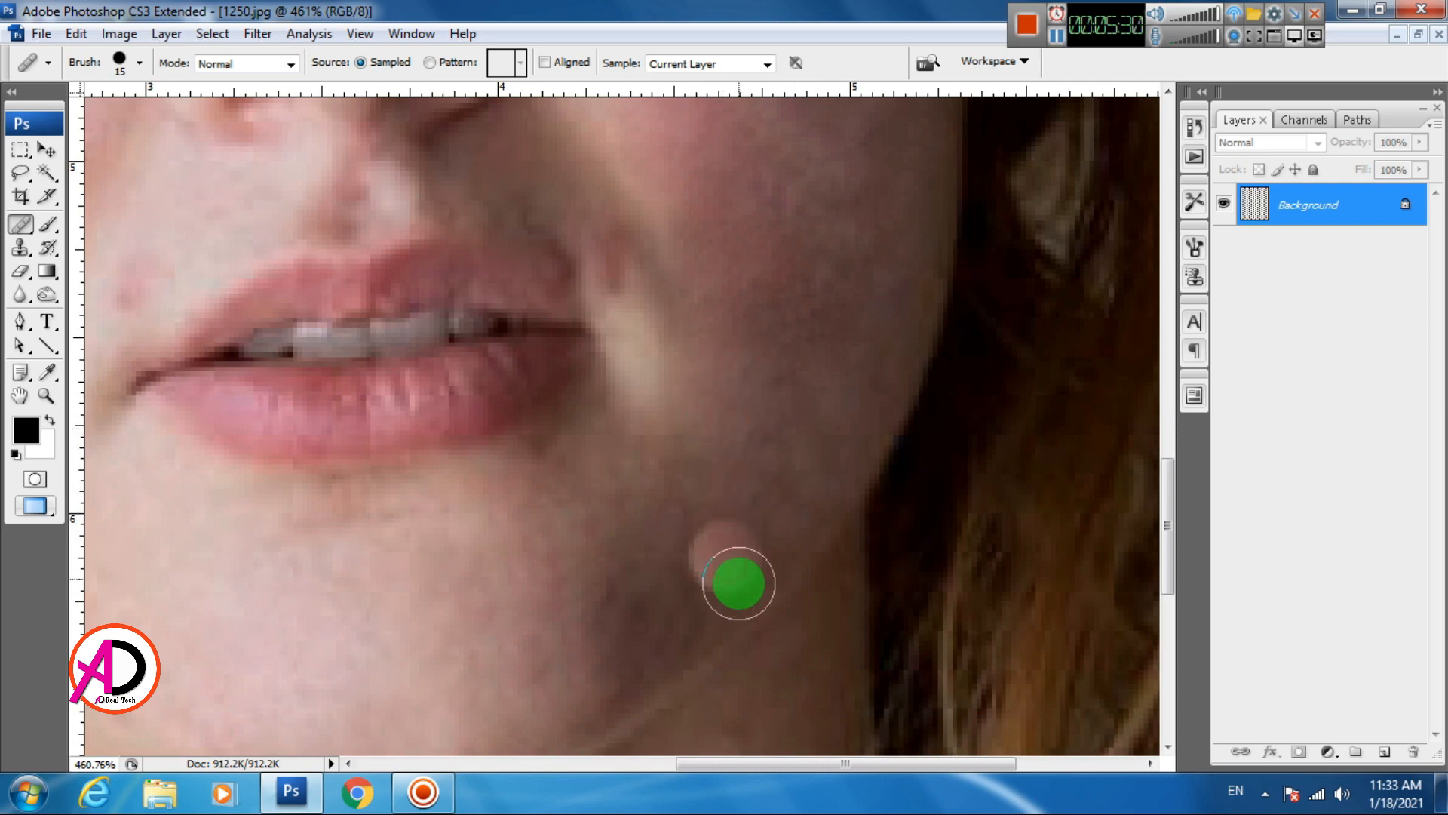
- Sample smooth skin on the upper image-right cheek and heal the dark patch at the cheek's middle
scroll(839, 426, down, 2)
scroll(789, 439, up, 5)
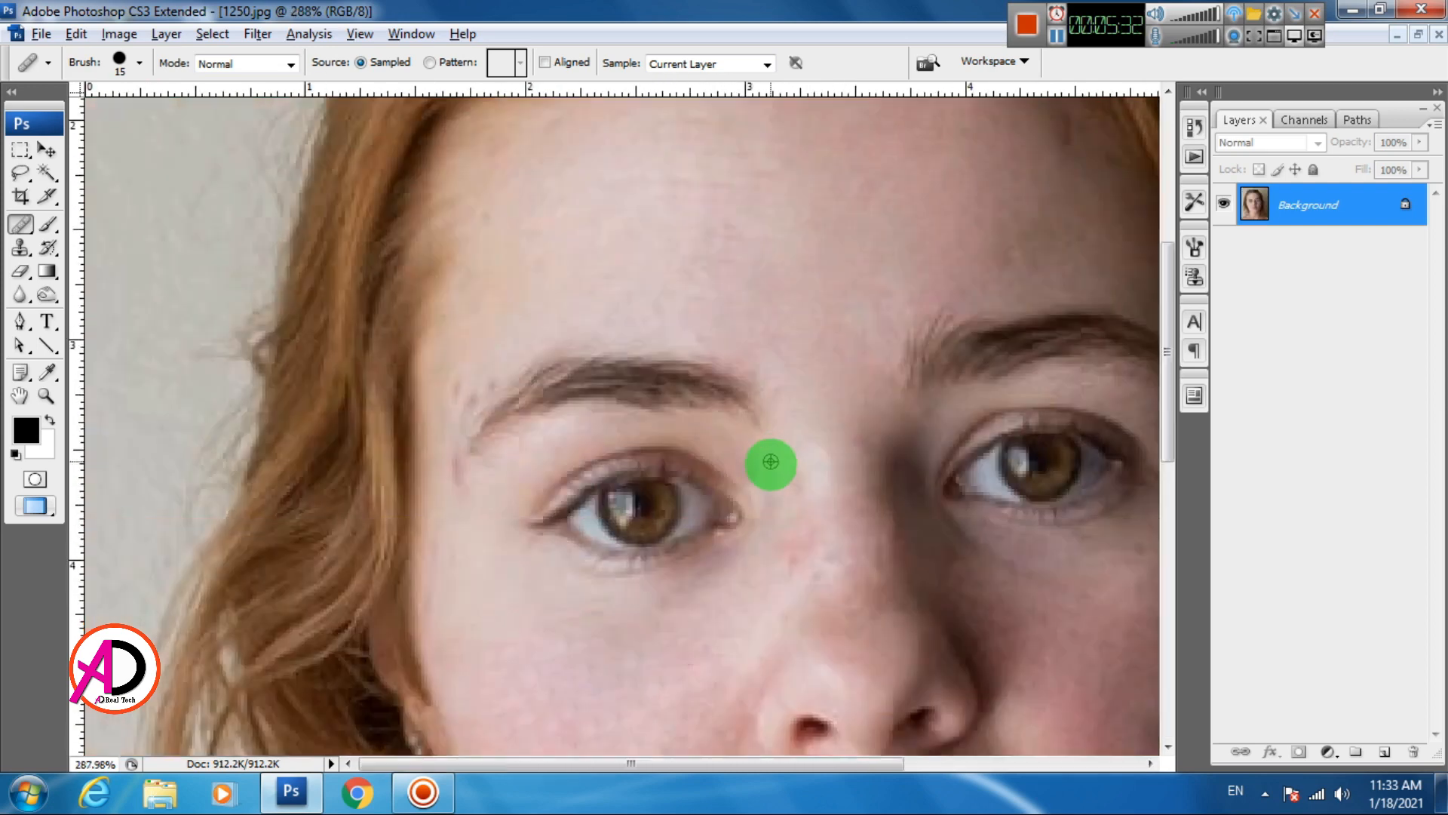
scroll(797, 484, down, 5)
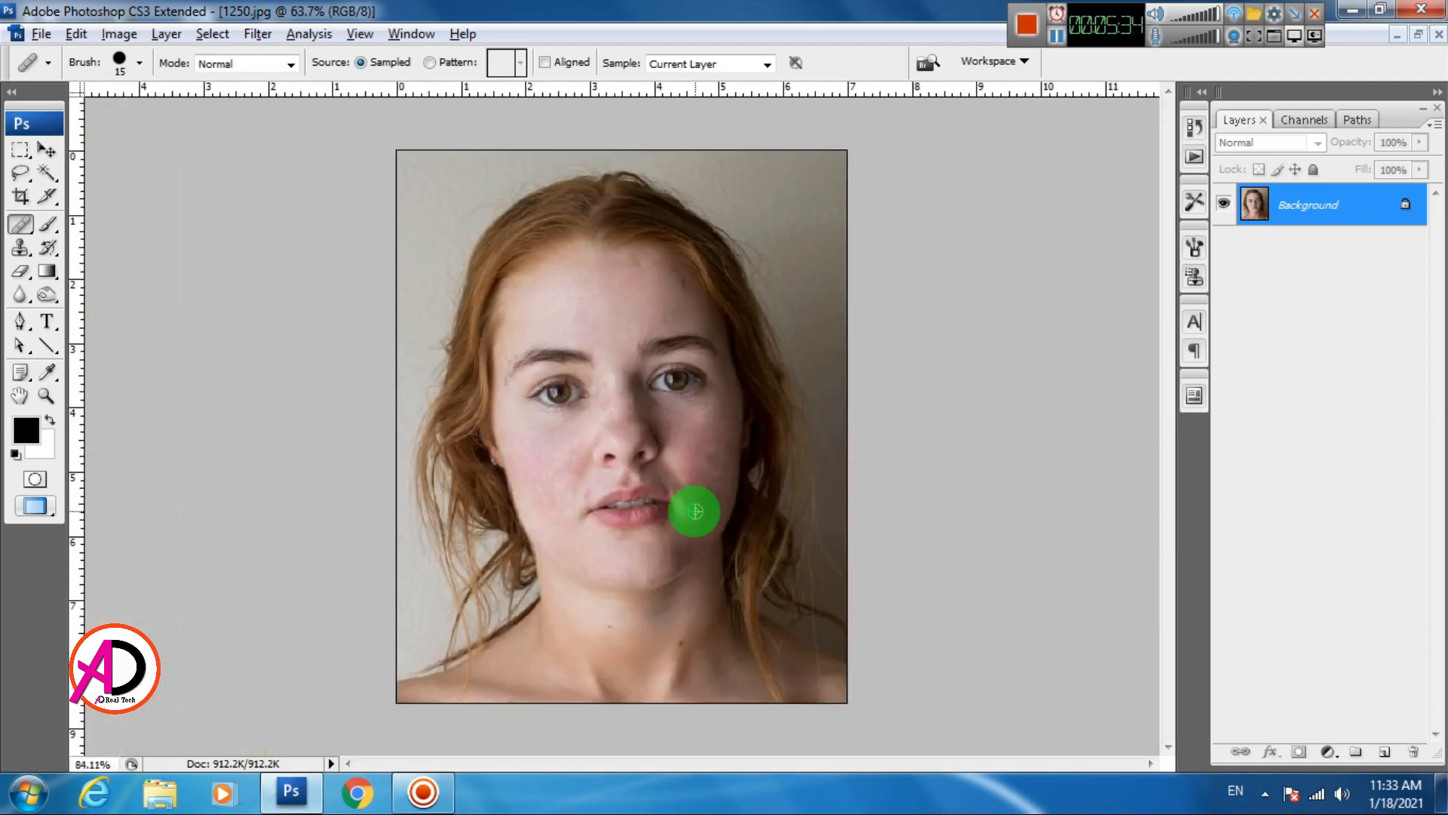
scroll(662, 494, up, 5)
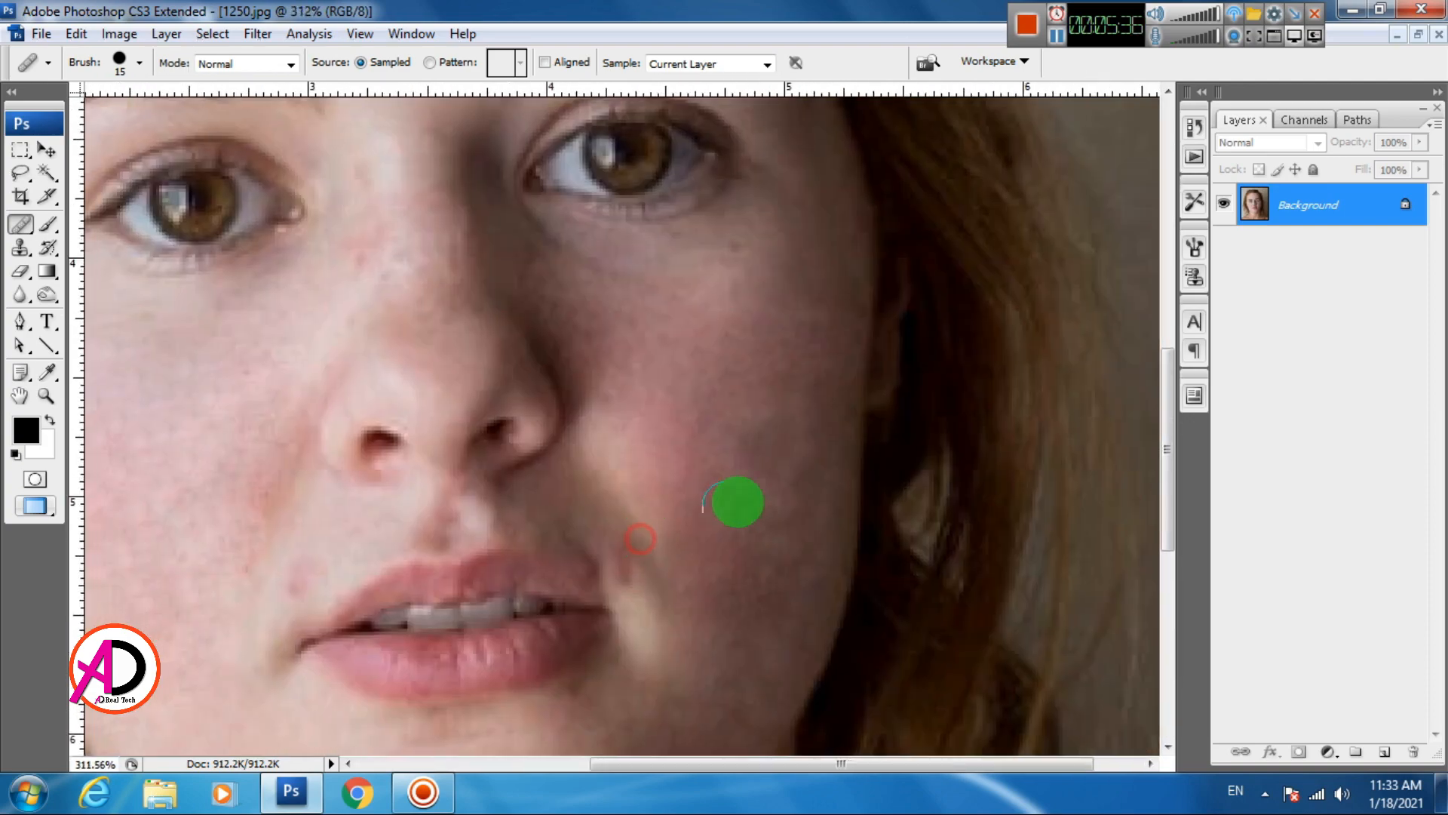
alt+click(756, 380)
click(749, 438)
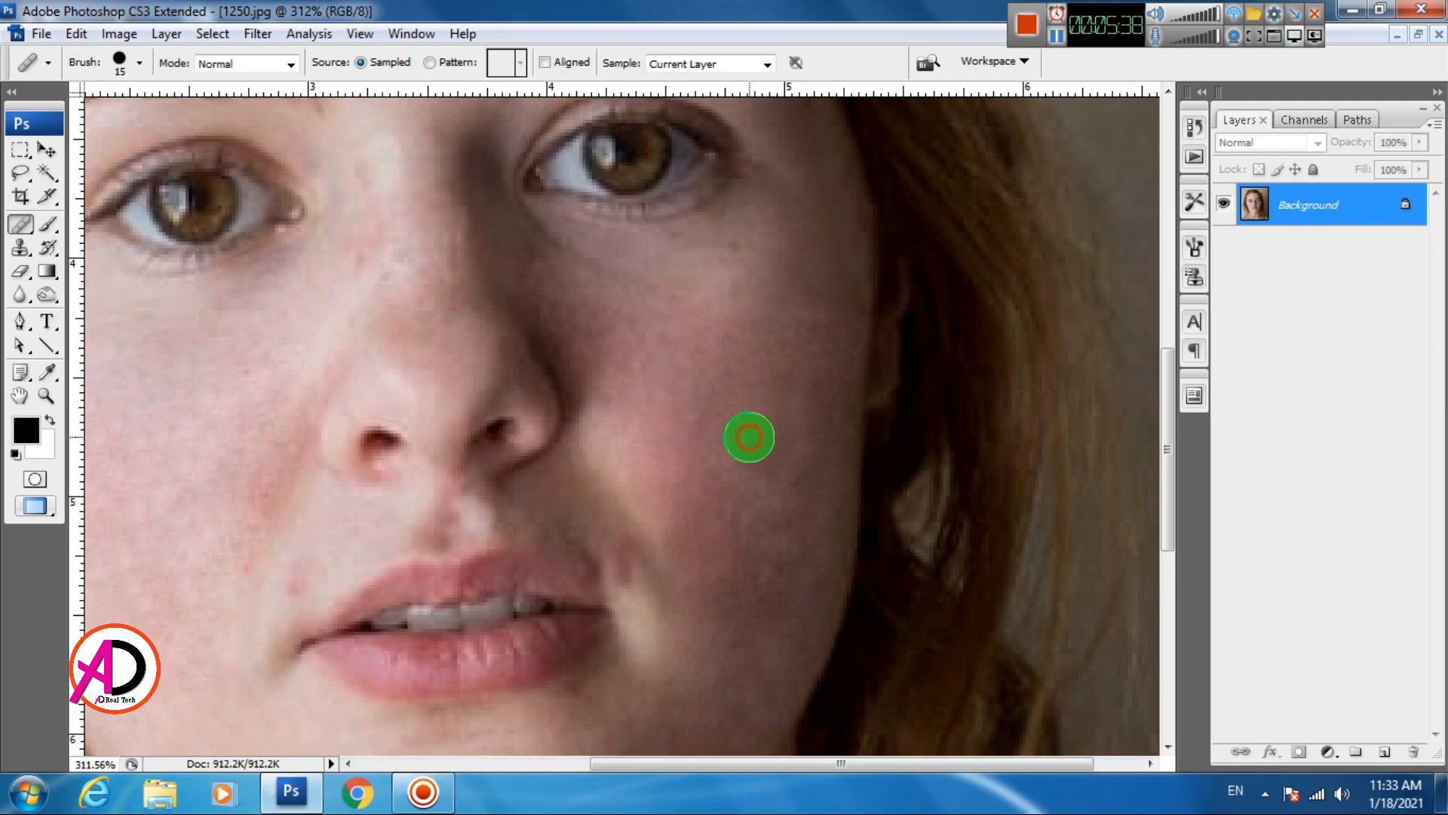
click(763, 472)
click(788, 460)
click(799, 415)
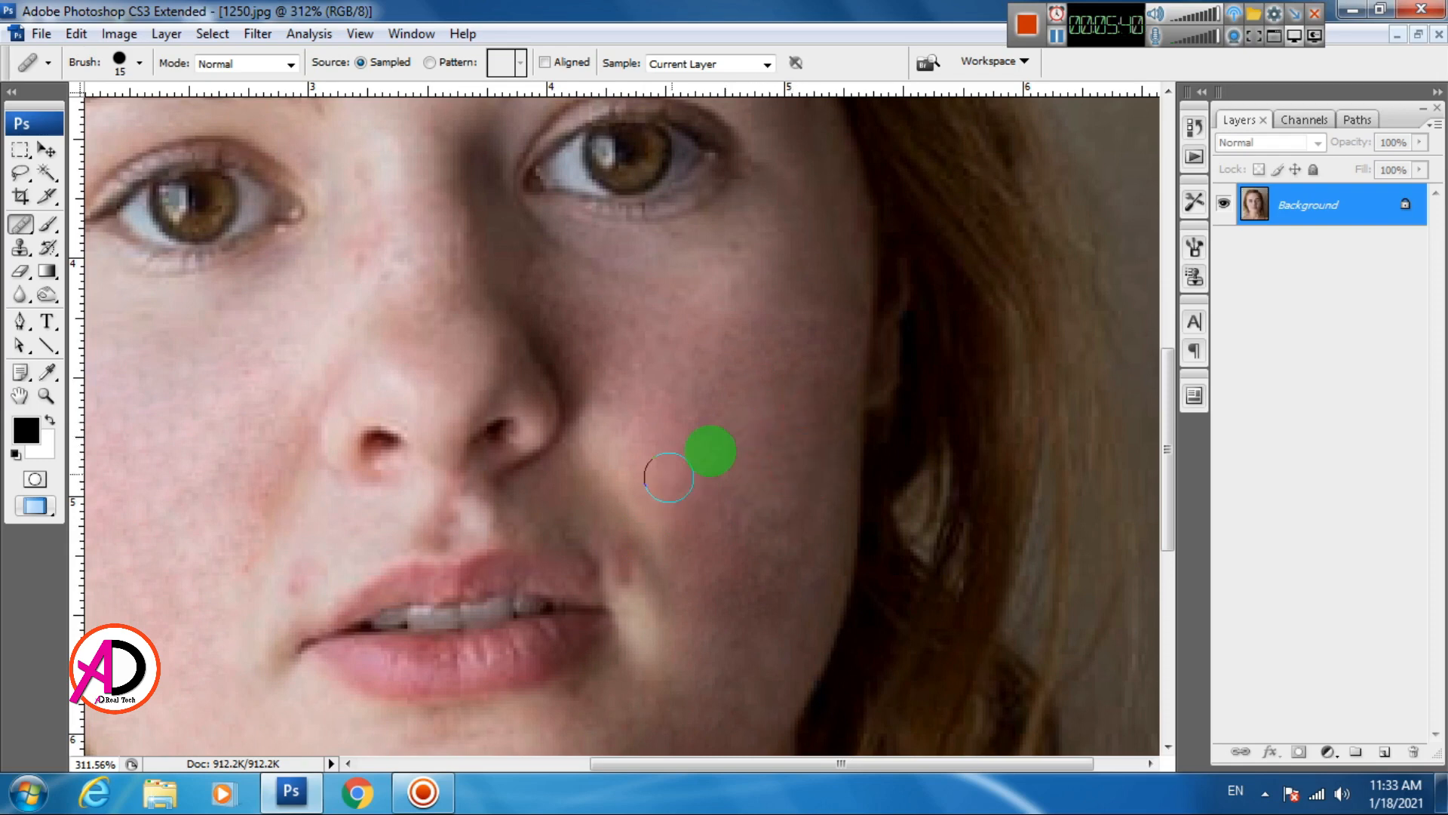
- Resample cheek skin and even out the tone along the outer edge of the image-right cheek
alt+click(789, 374)
click(782, 534)
click(791, 514)
click(802, 452)
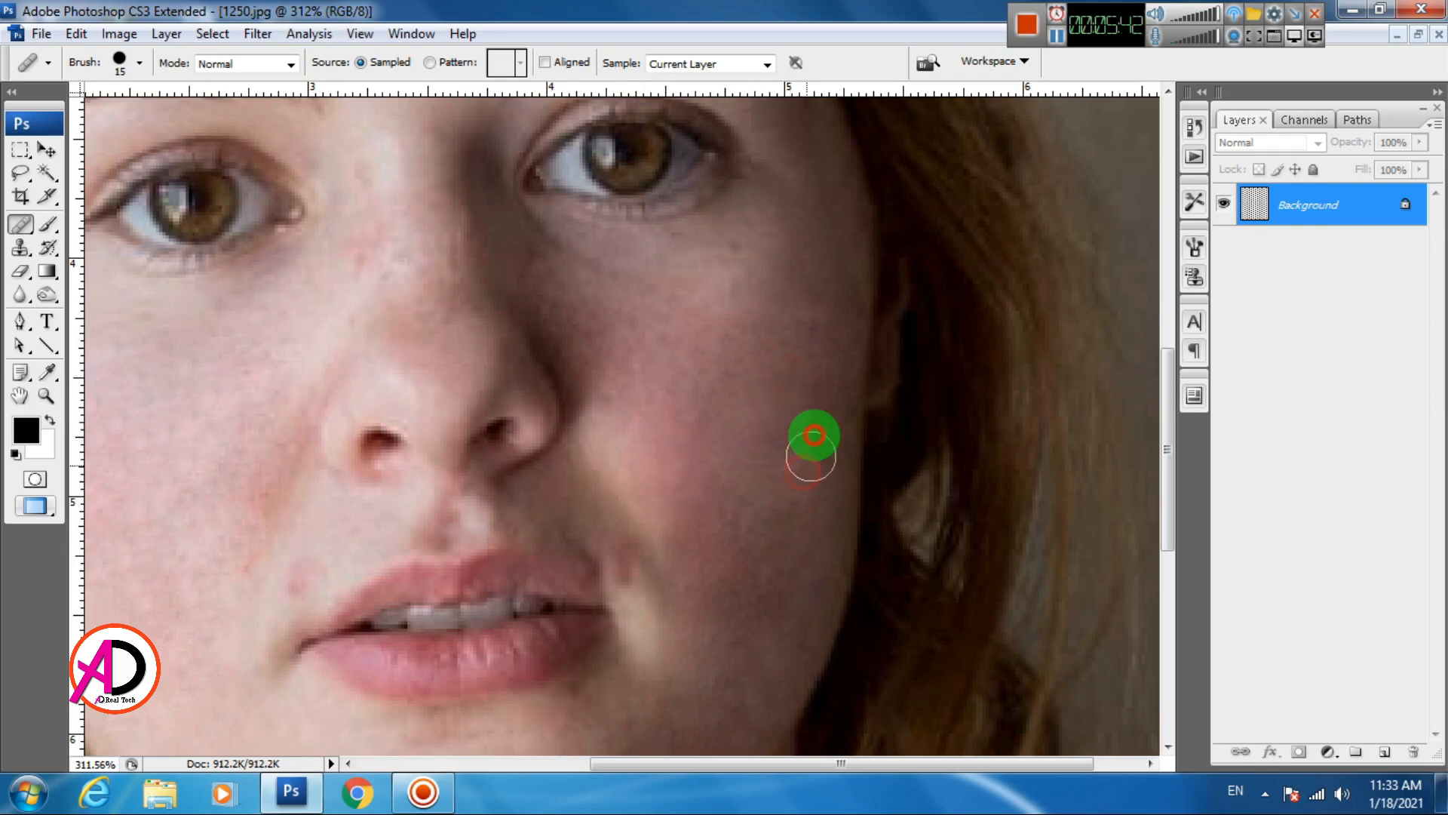
click(813, 396)
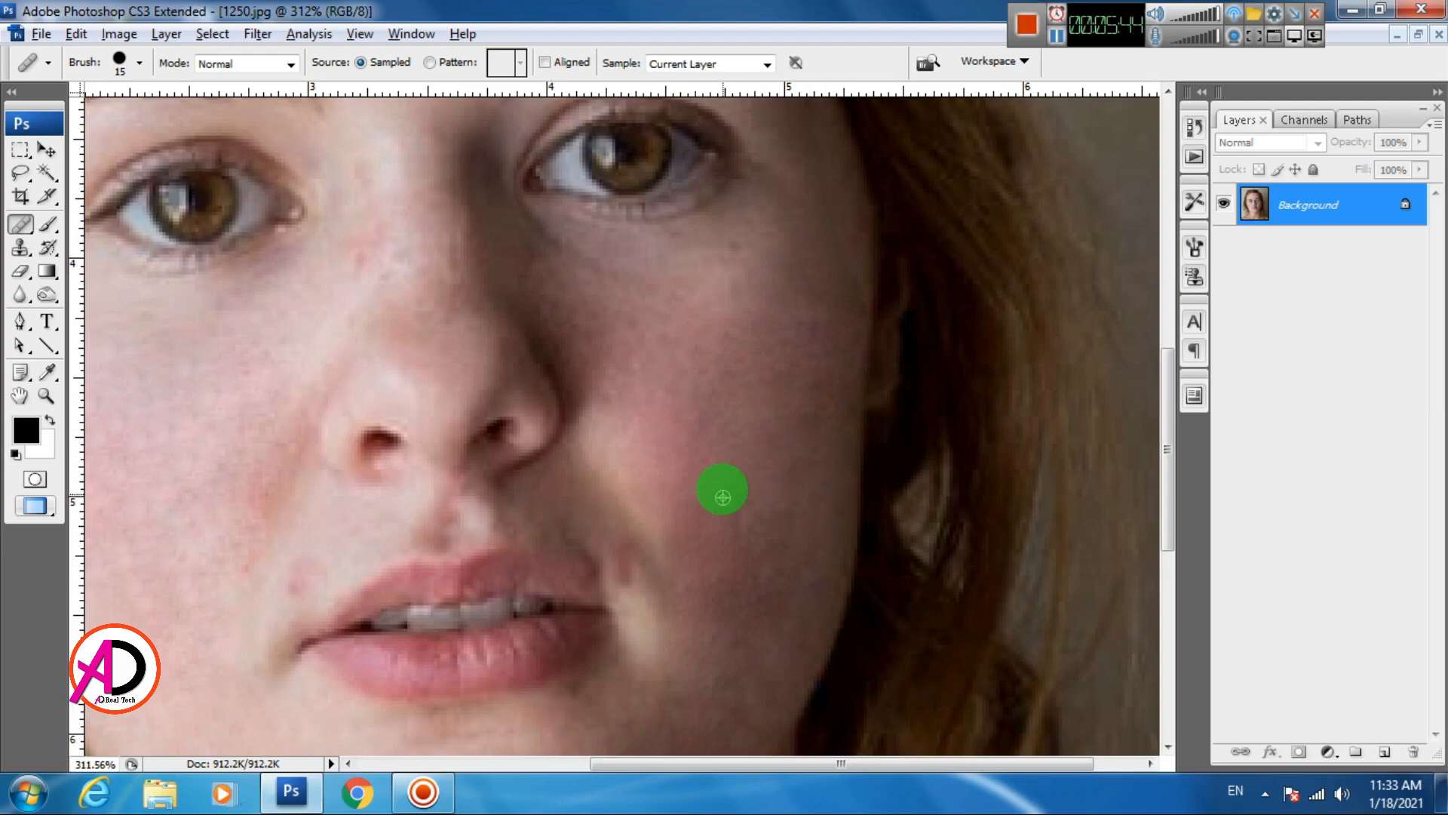
- Heal the uneven tone at mid-cheek and the small dark spot below the outer corner of the image-right eye
click(710, 400)
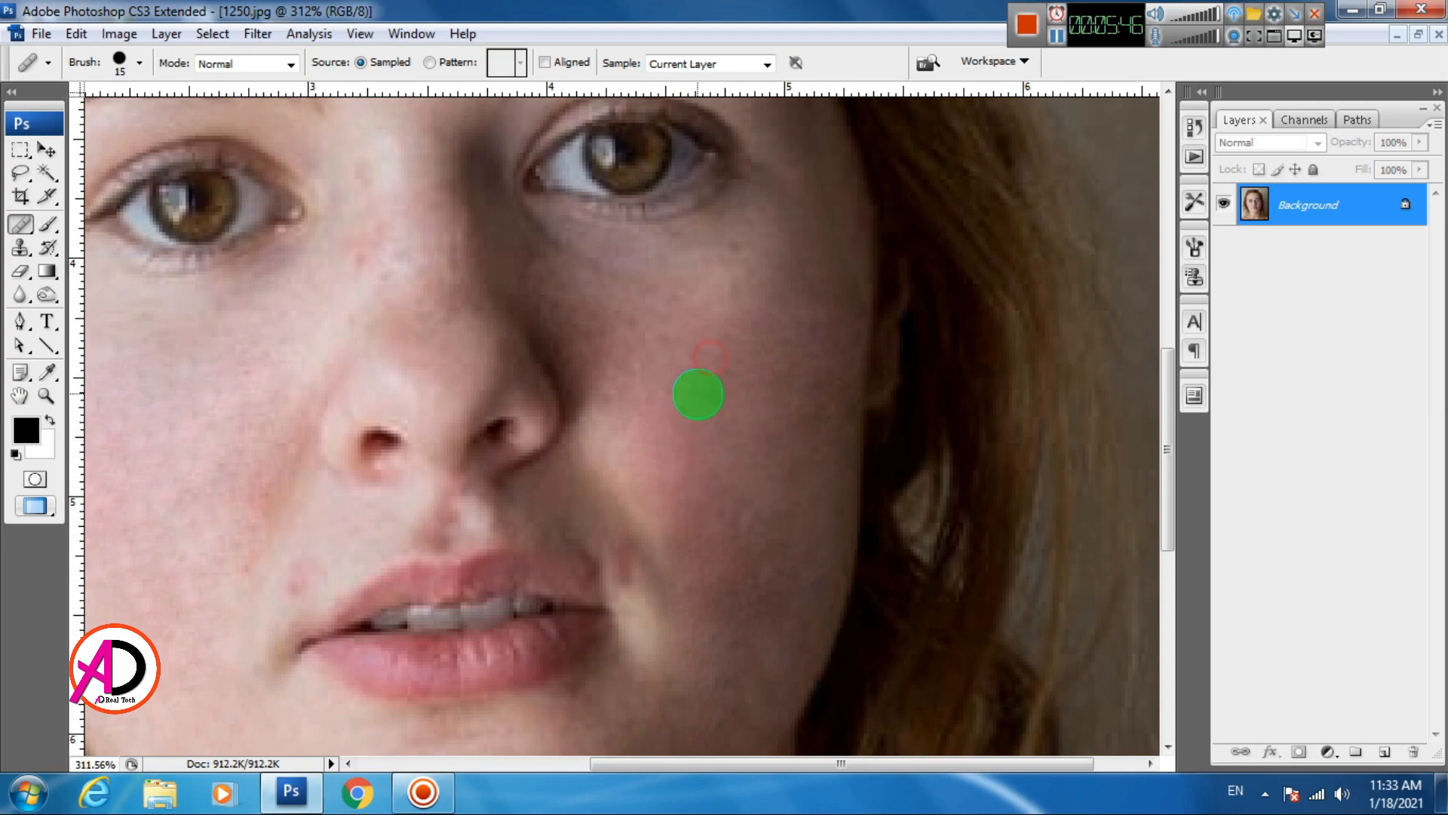
click(763, 508)
scroll(763, 507, up, 3)
click(785, 357)
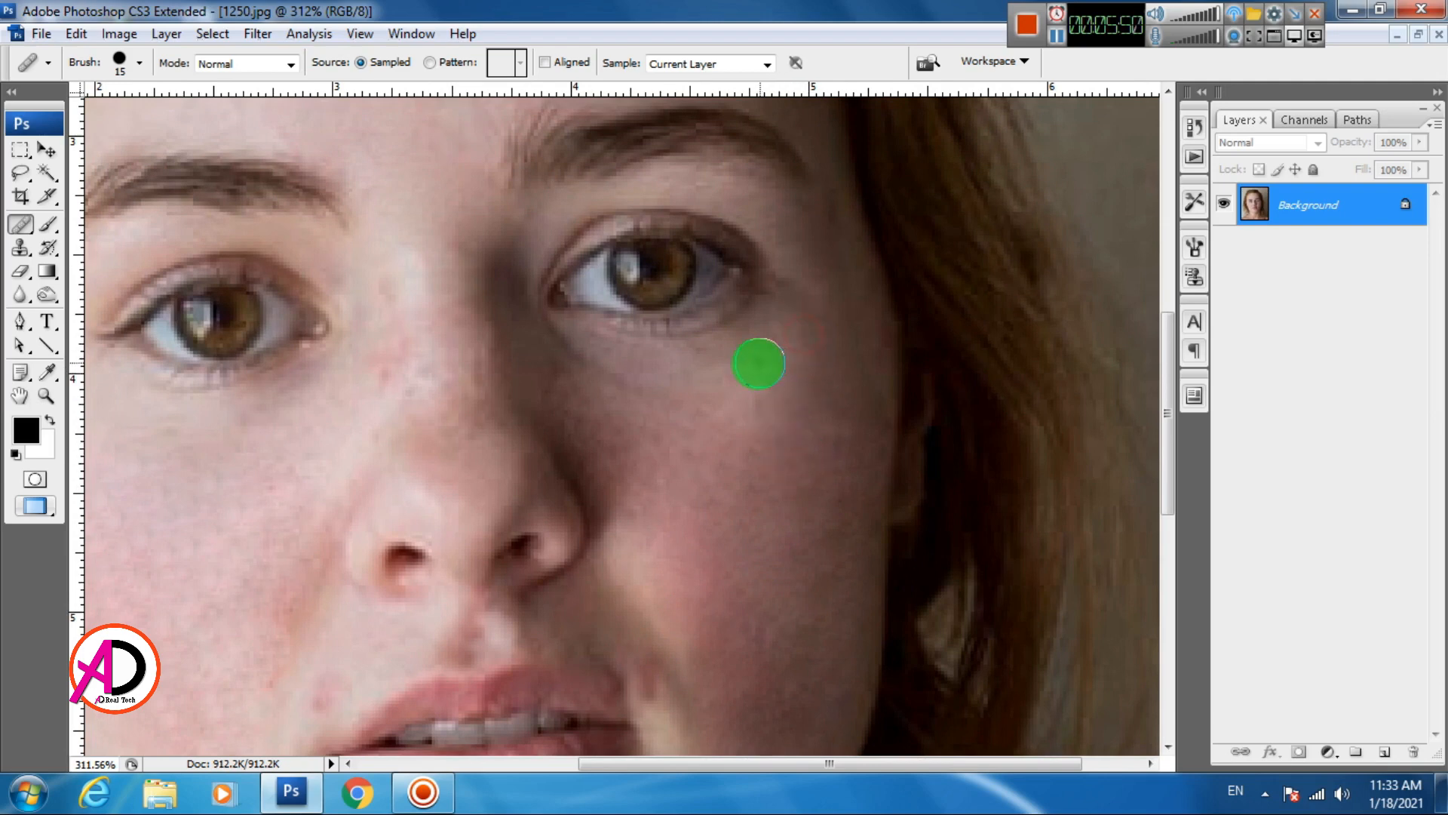
- Heal the small marks on the temple beside the outer end of the image-left eyebrow
drag(726, 475, 894, 577)
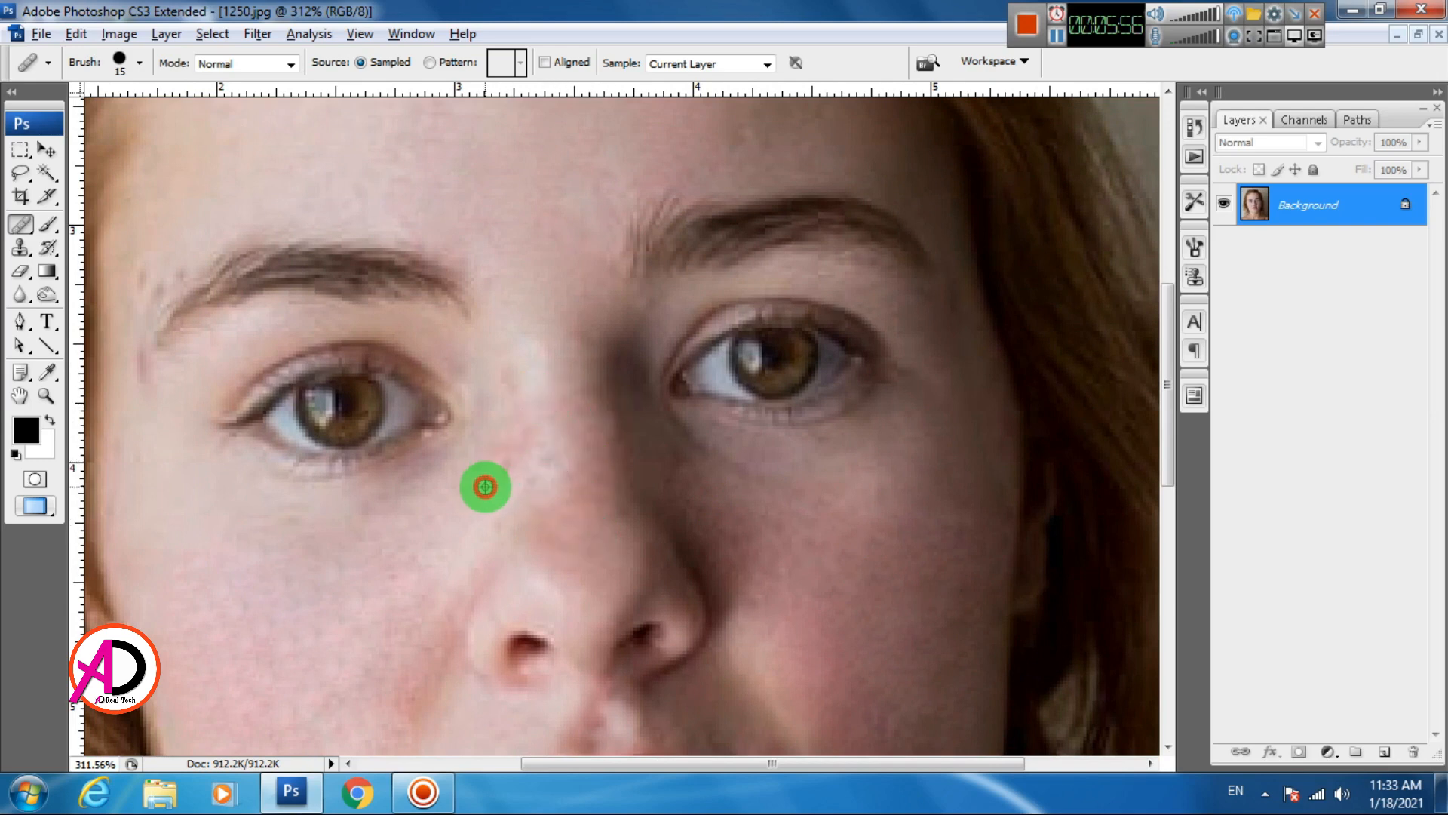
scroll(691, 579, left, 3)
scroll(349, 369, up, 3)
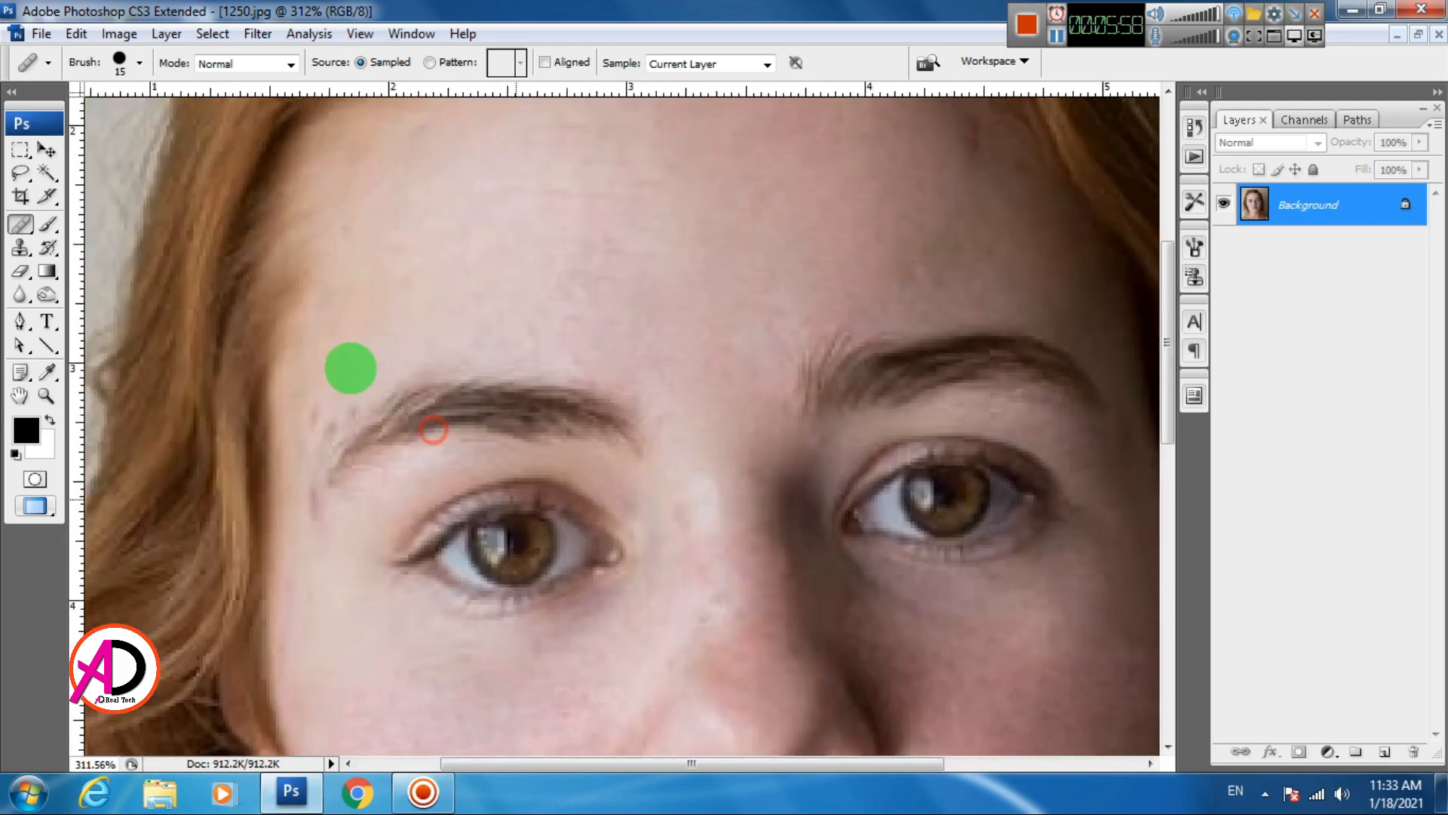
click(339, 404)
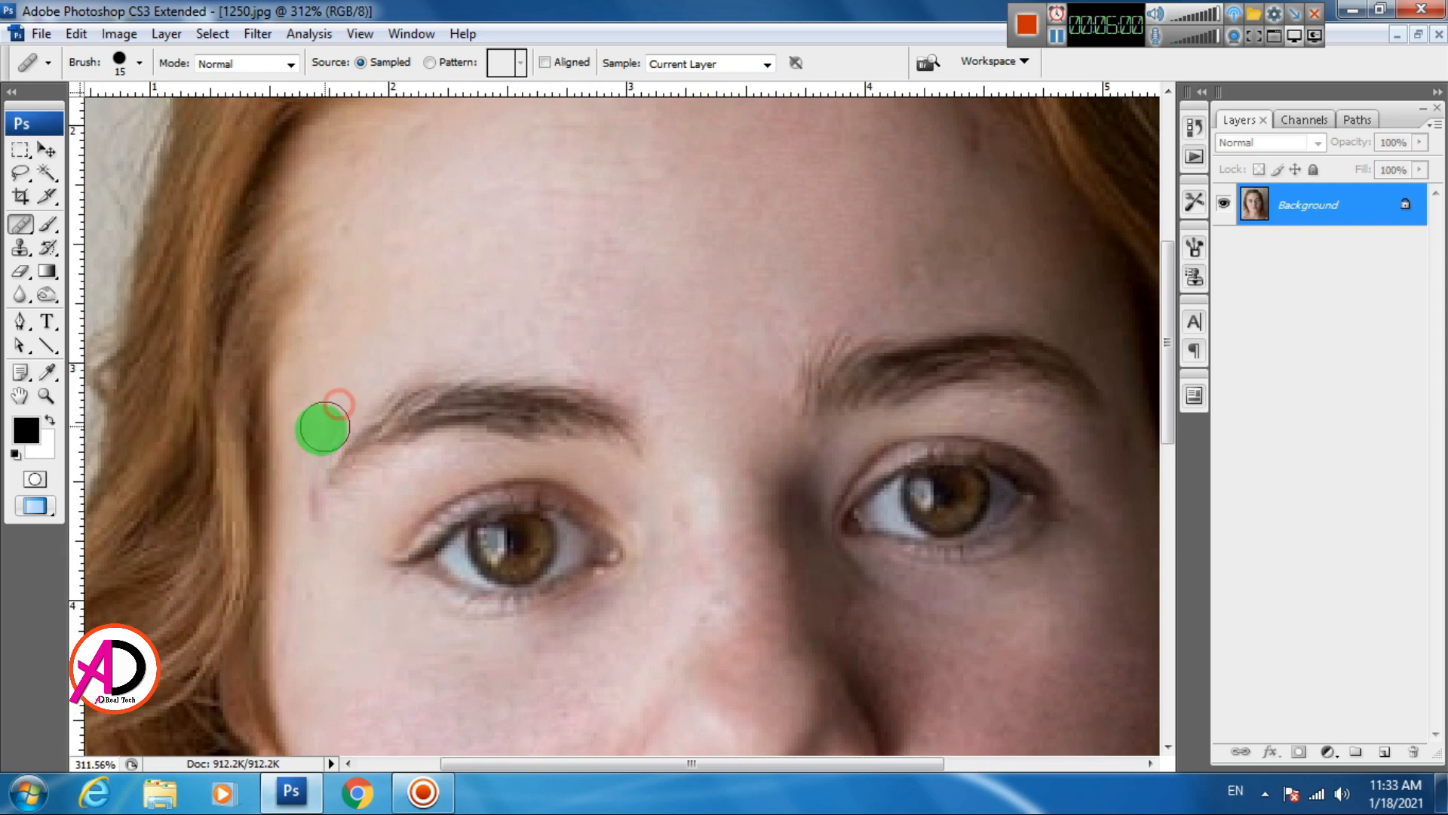
click(302, 516)
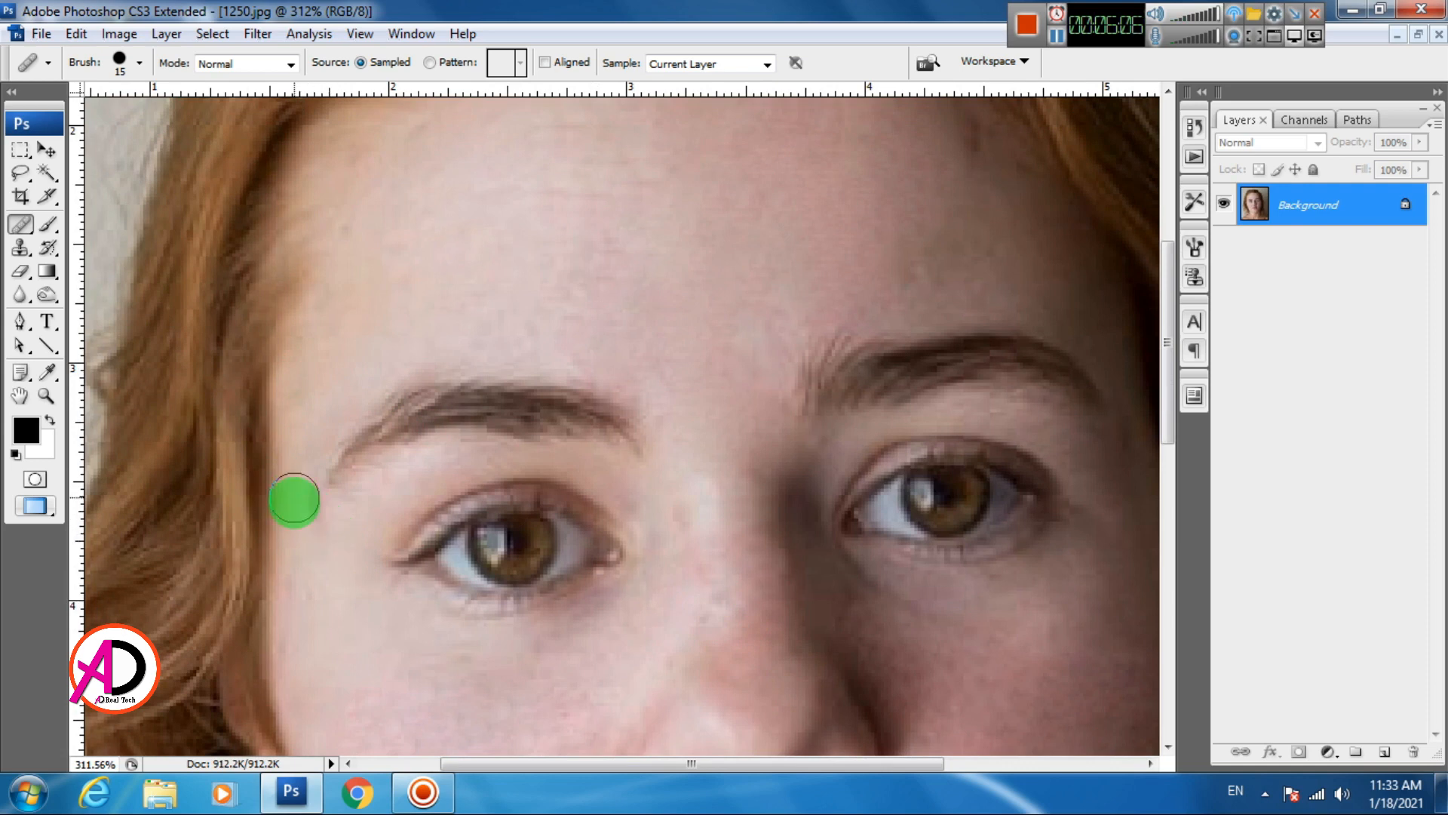
- Reduce the healing brush size to 9 and heal the leftover mark below the tail of the image-left eyebrow
scroll(355, 544, up, 3)
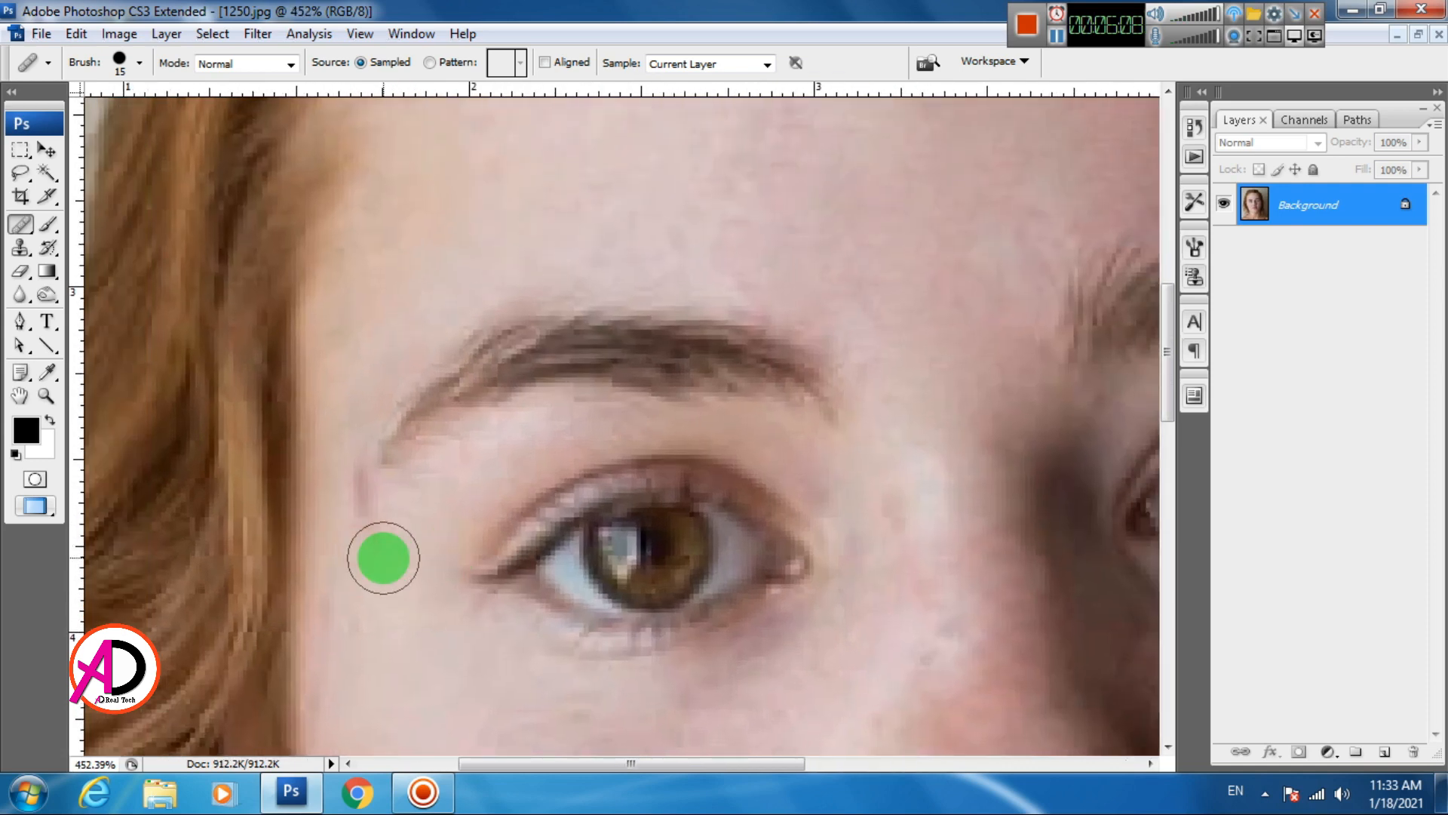
key(bracketleft)
click(362, 500)
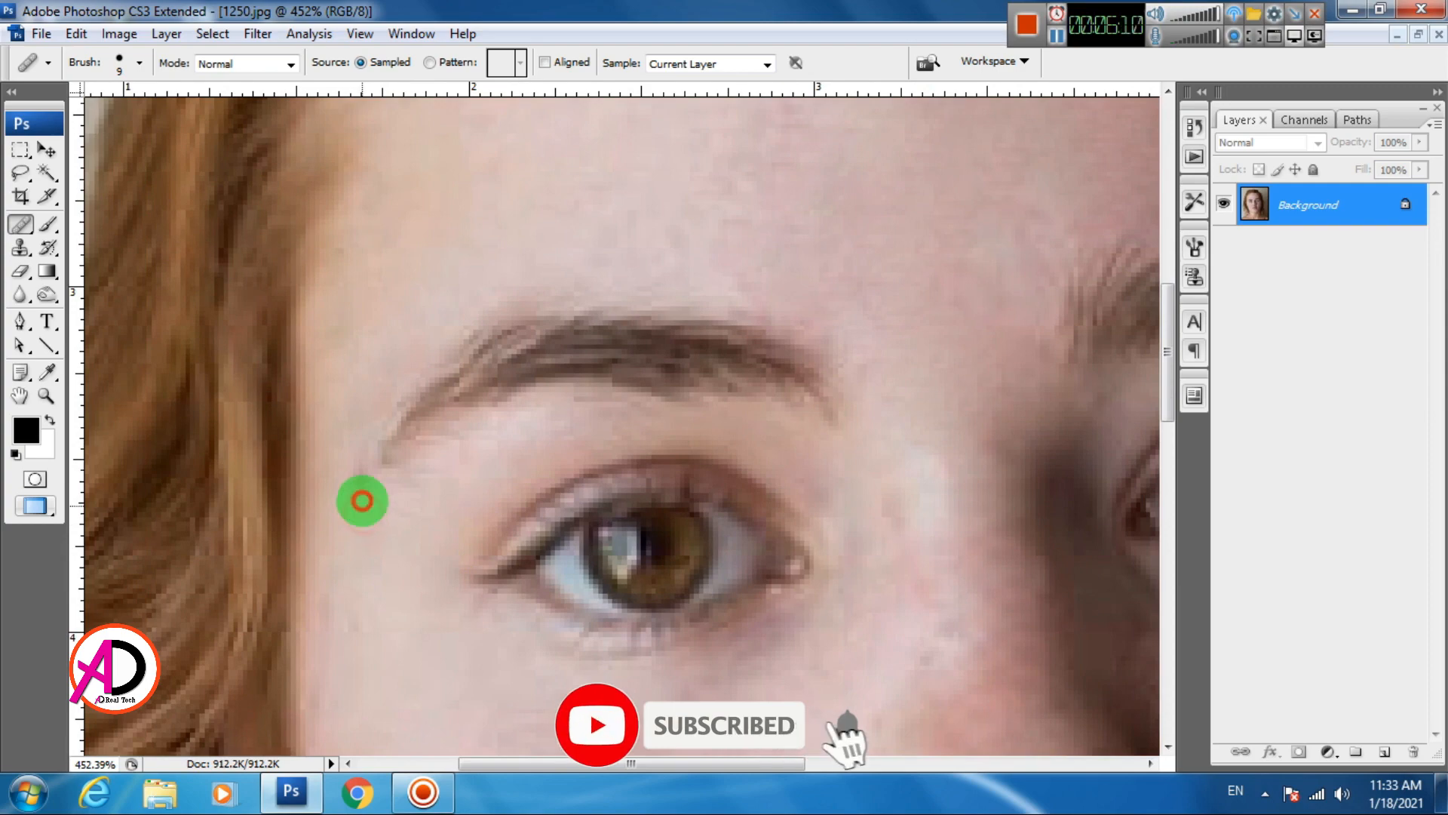
- Heal the reddish spot above the image-left corner of the mouth
scroll(495, 430, down, 4)
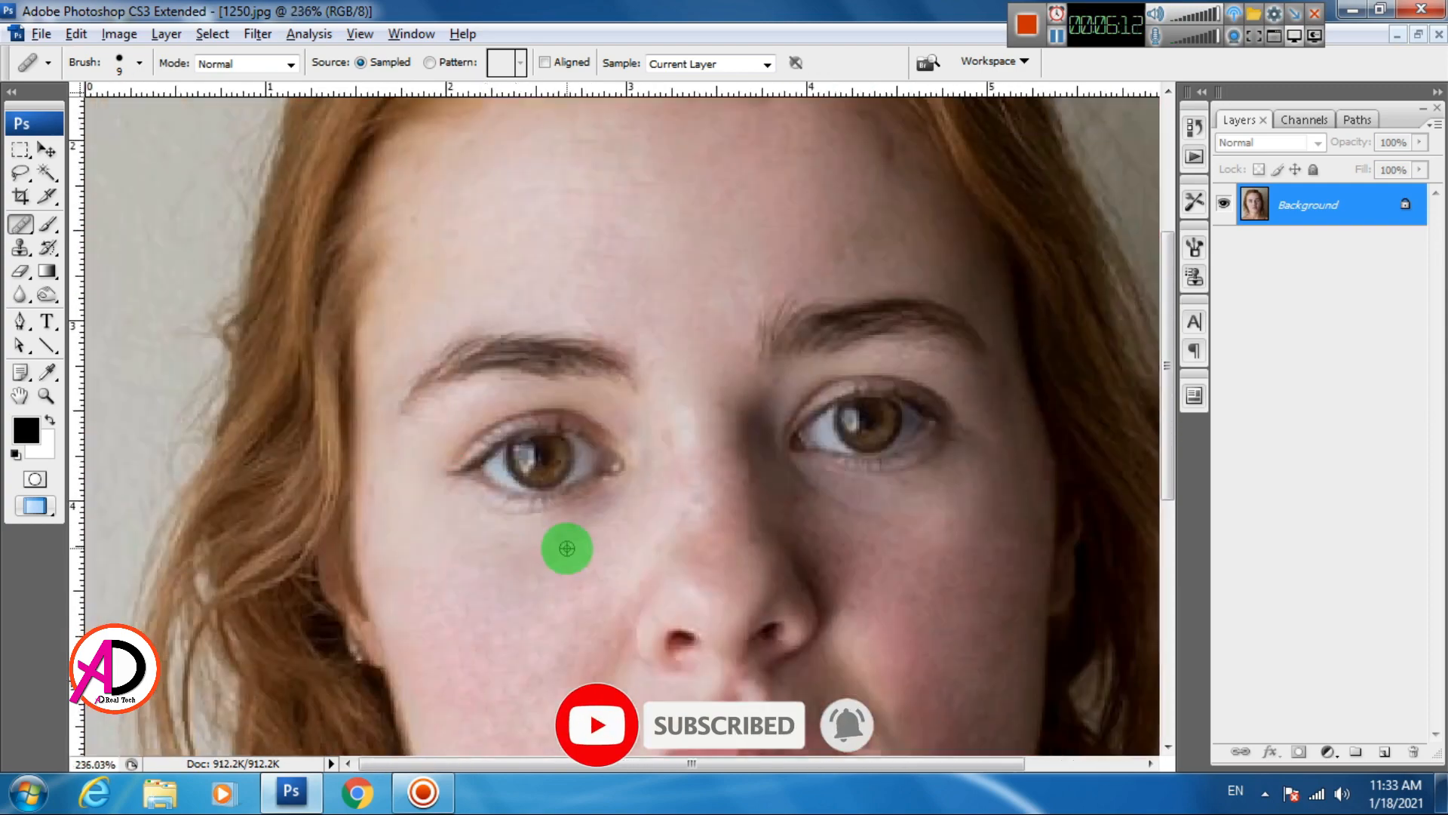
scroll(569, 549, down, 3)
scroll(621, 554, up, 5)
drag(703, 630, 684, 436)
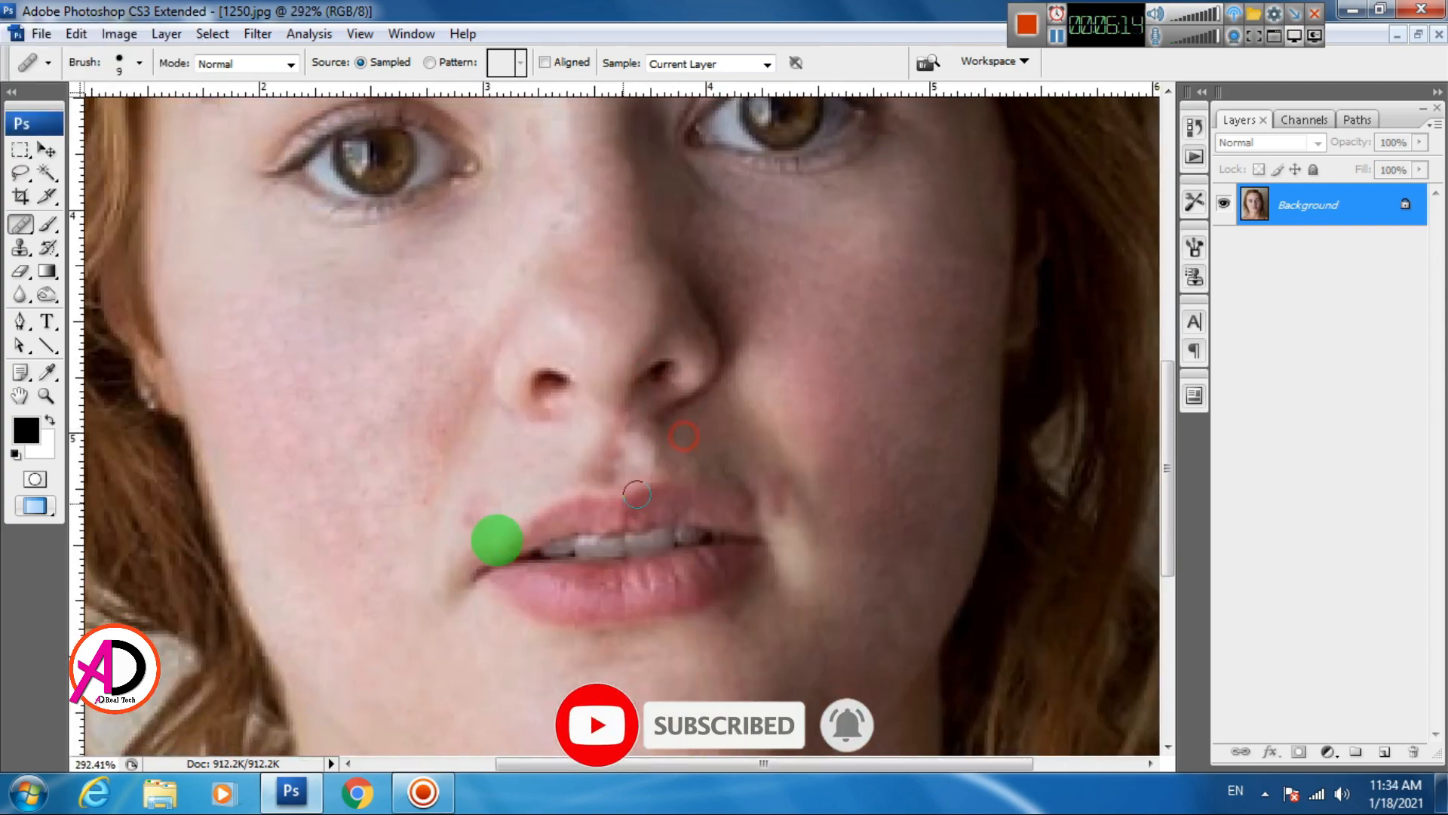
scroll(496, 540, up, 3)
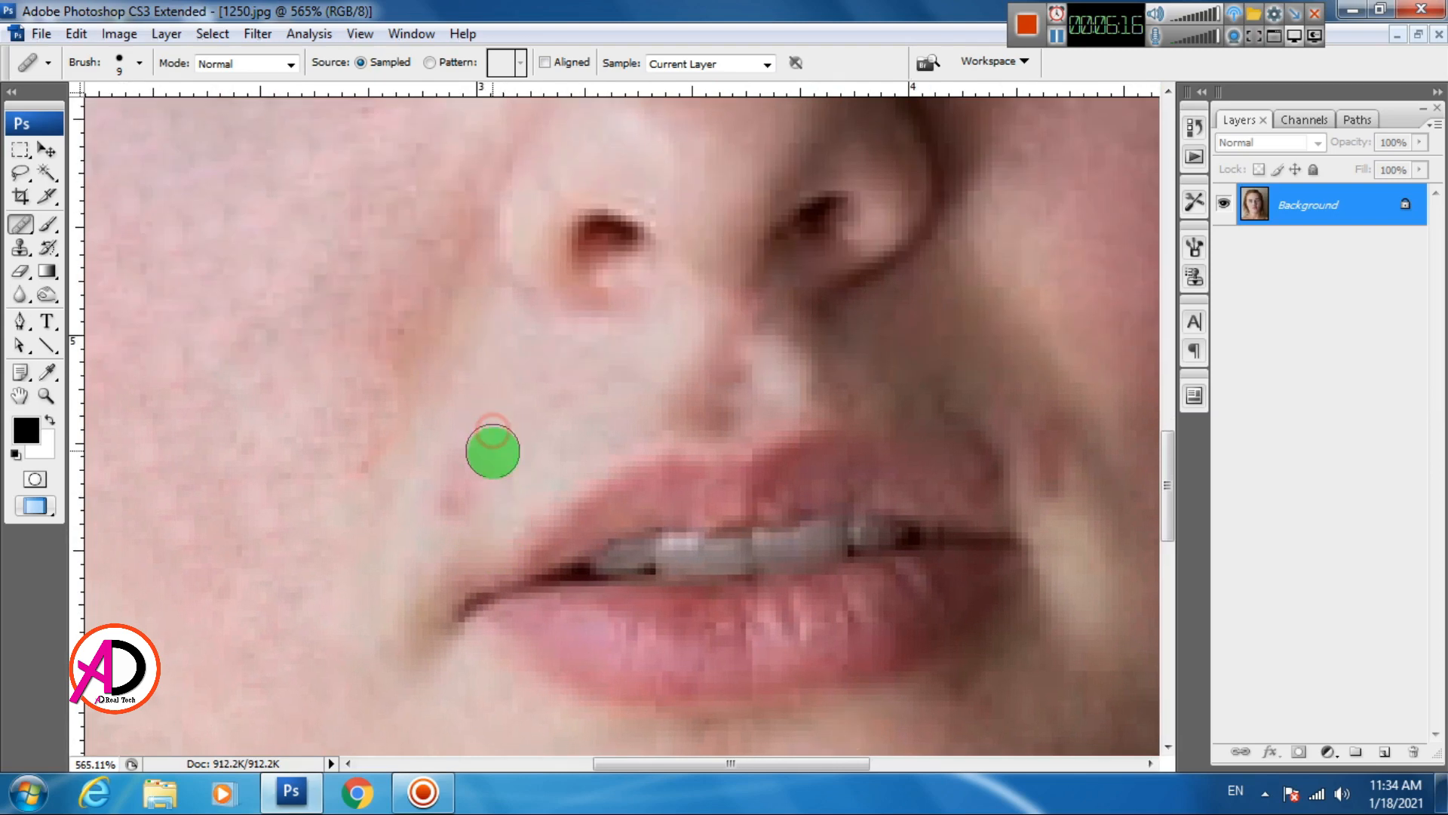
click(475, 460)
click(454, 495)
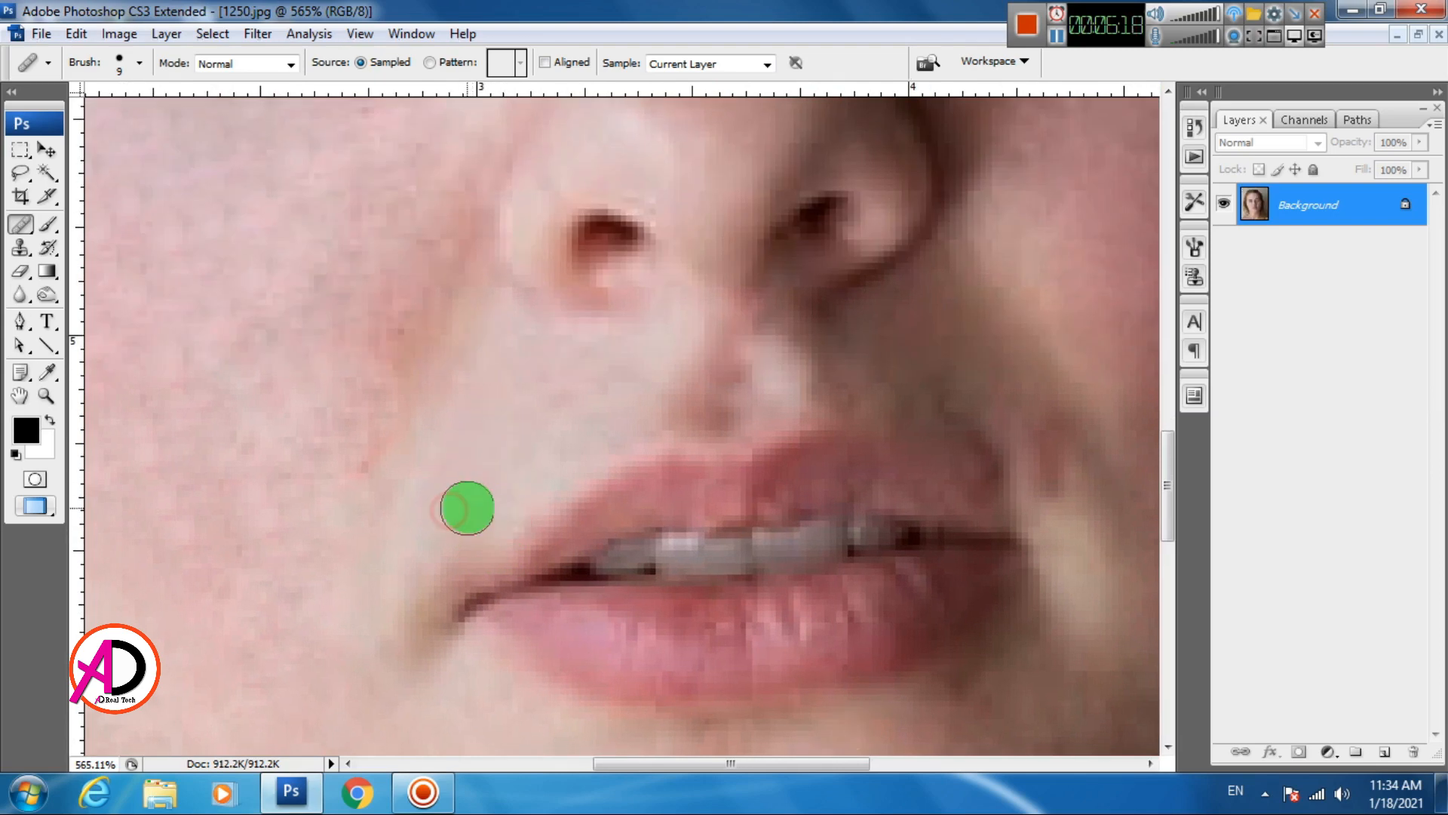
- Heal the reddish mark beside the image-right corner of the mouth
drag(547, 479, 413, 491)
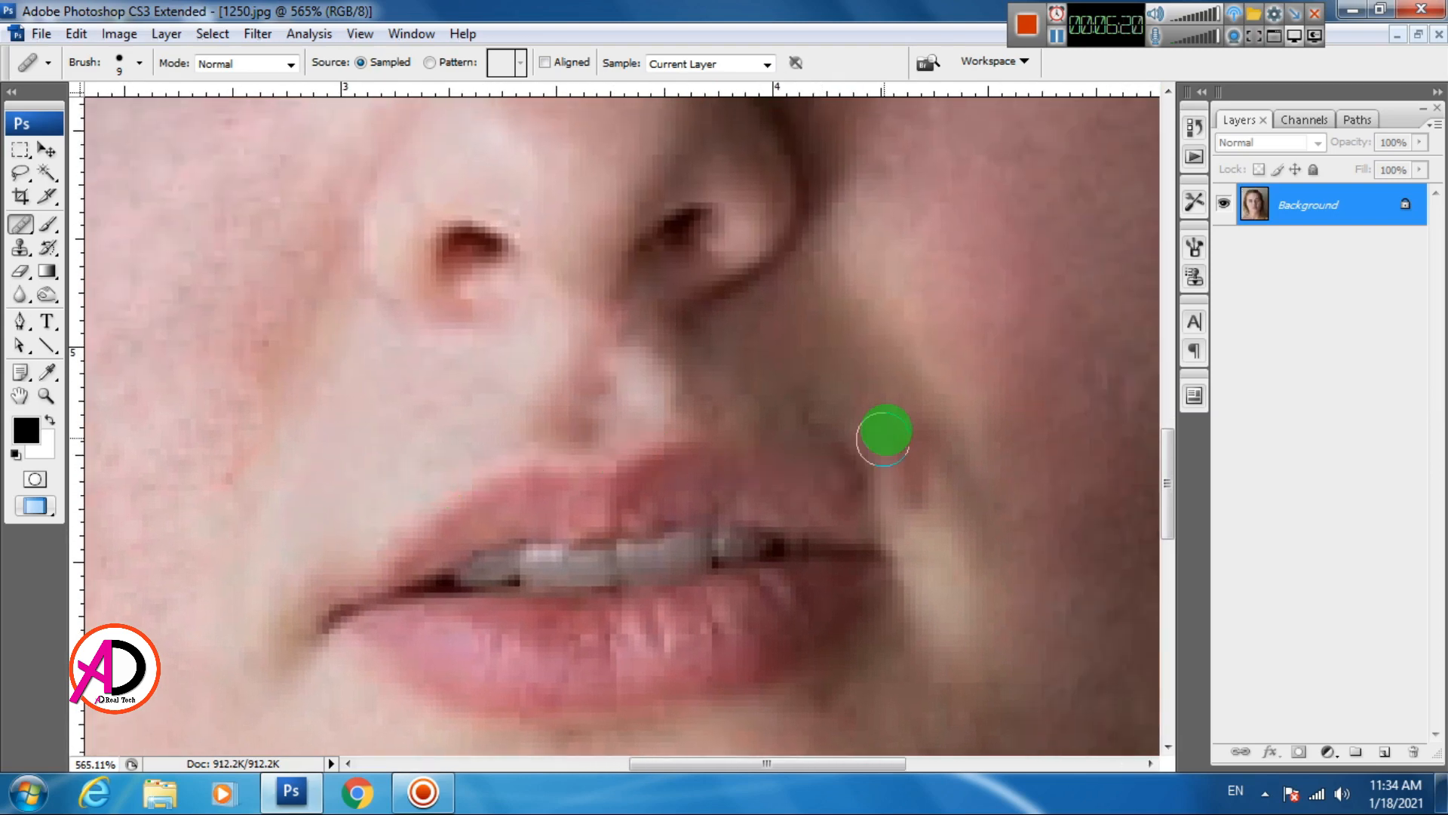
click(893, 409)
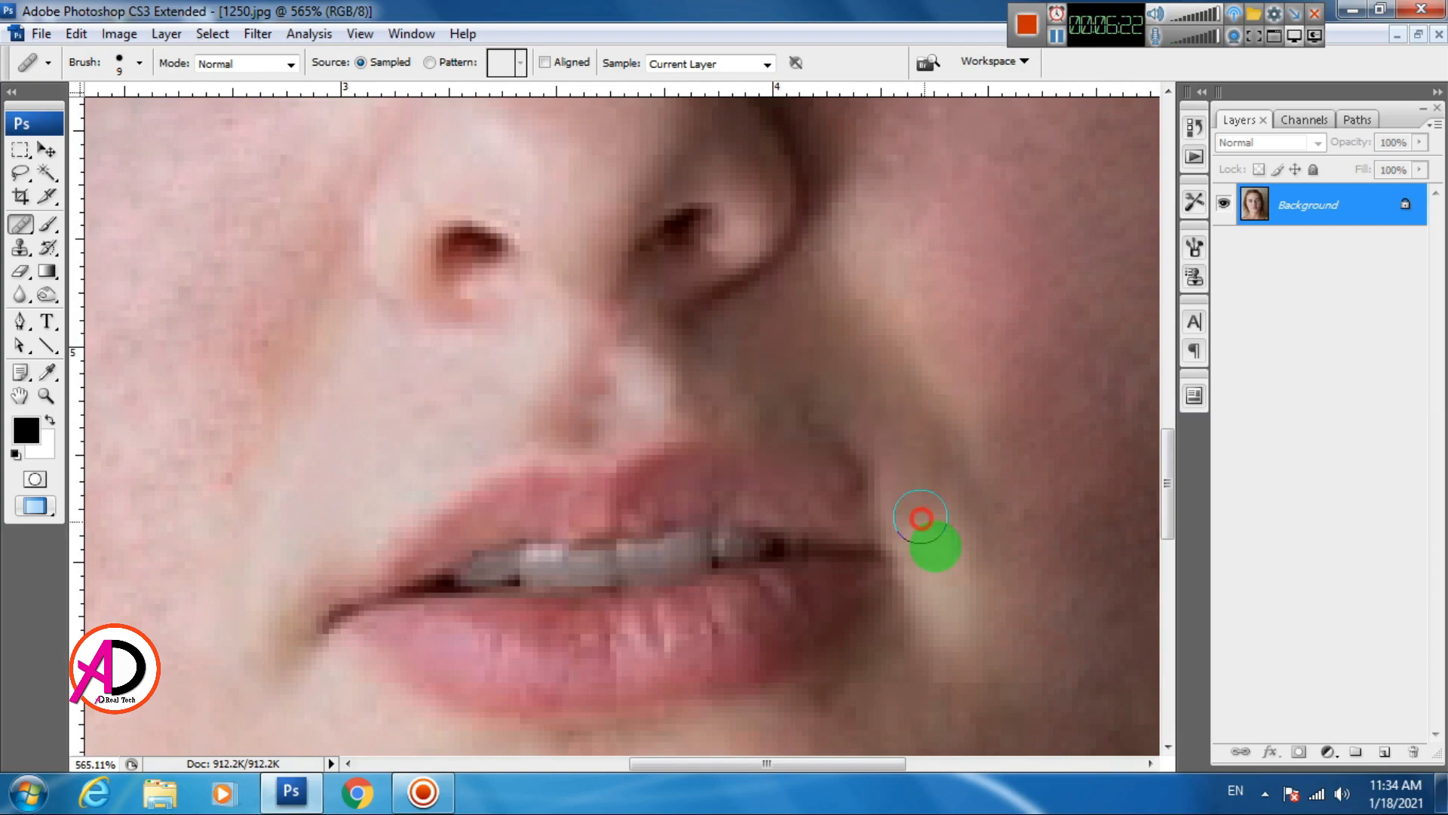
drag(958, 602, 857, 456)
- Heal the uneven skin on the lower cheek below the image-right corner of the mouth
scroll(814, 517, down, 4)
drag(633, 301, 857, 556)
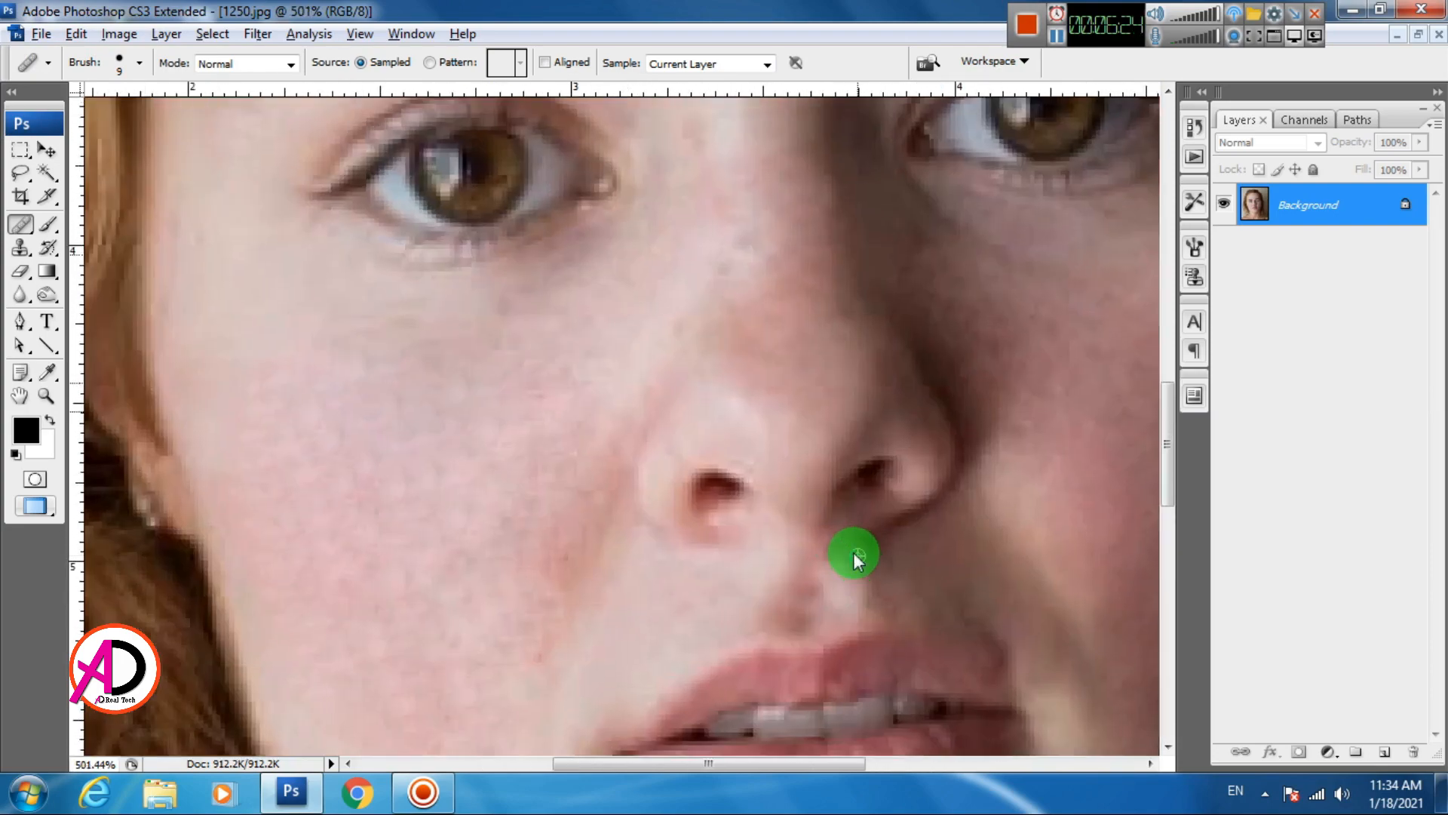
scroll(857, 556, up, 3)
drag(769, 430, 603, 300)
click(756, 564)
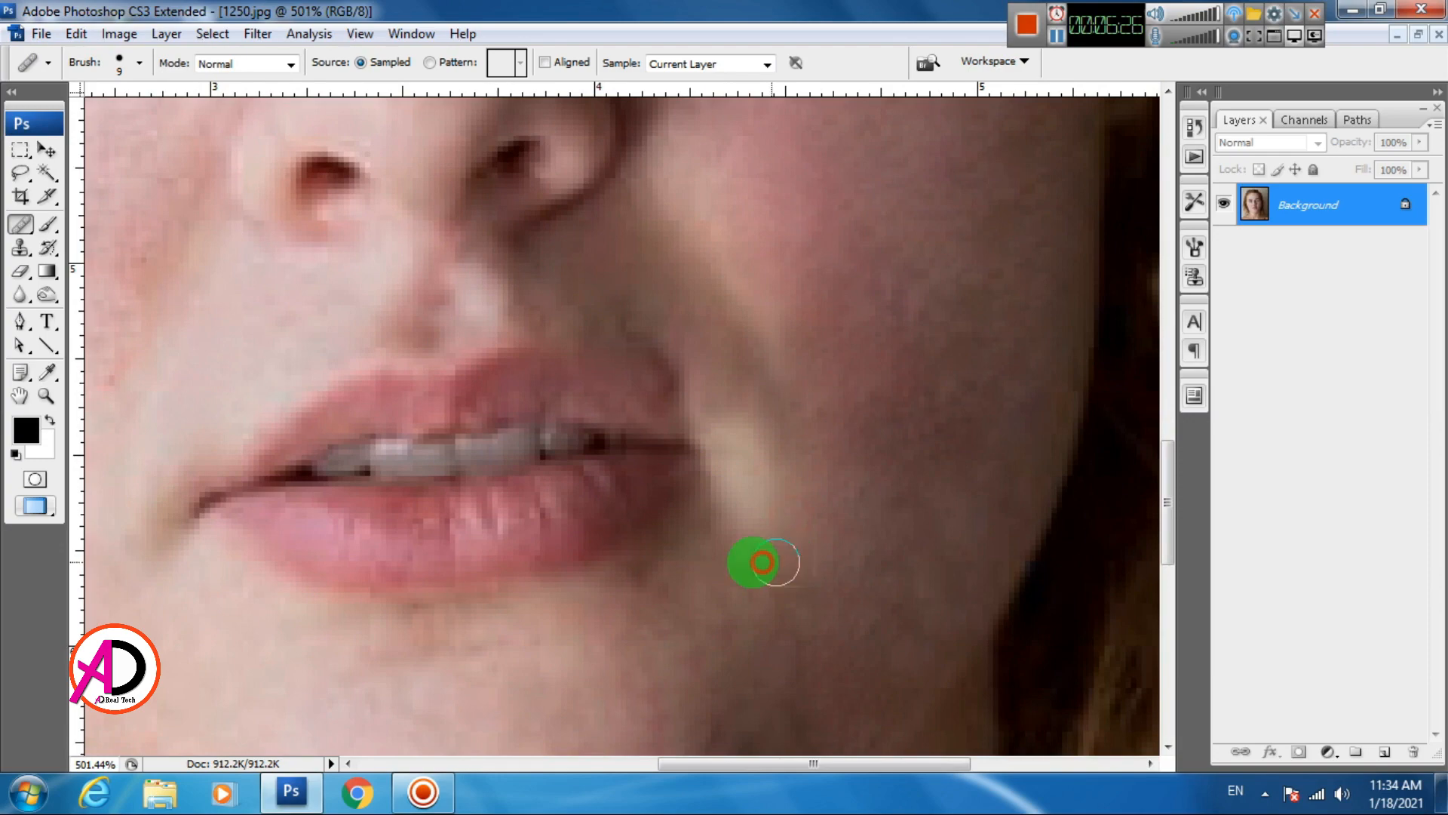
scroll(838, 601, down, 4)
drag(808, 614, 844, 520)
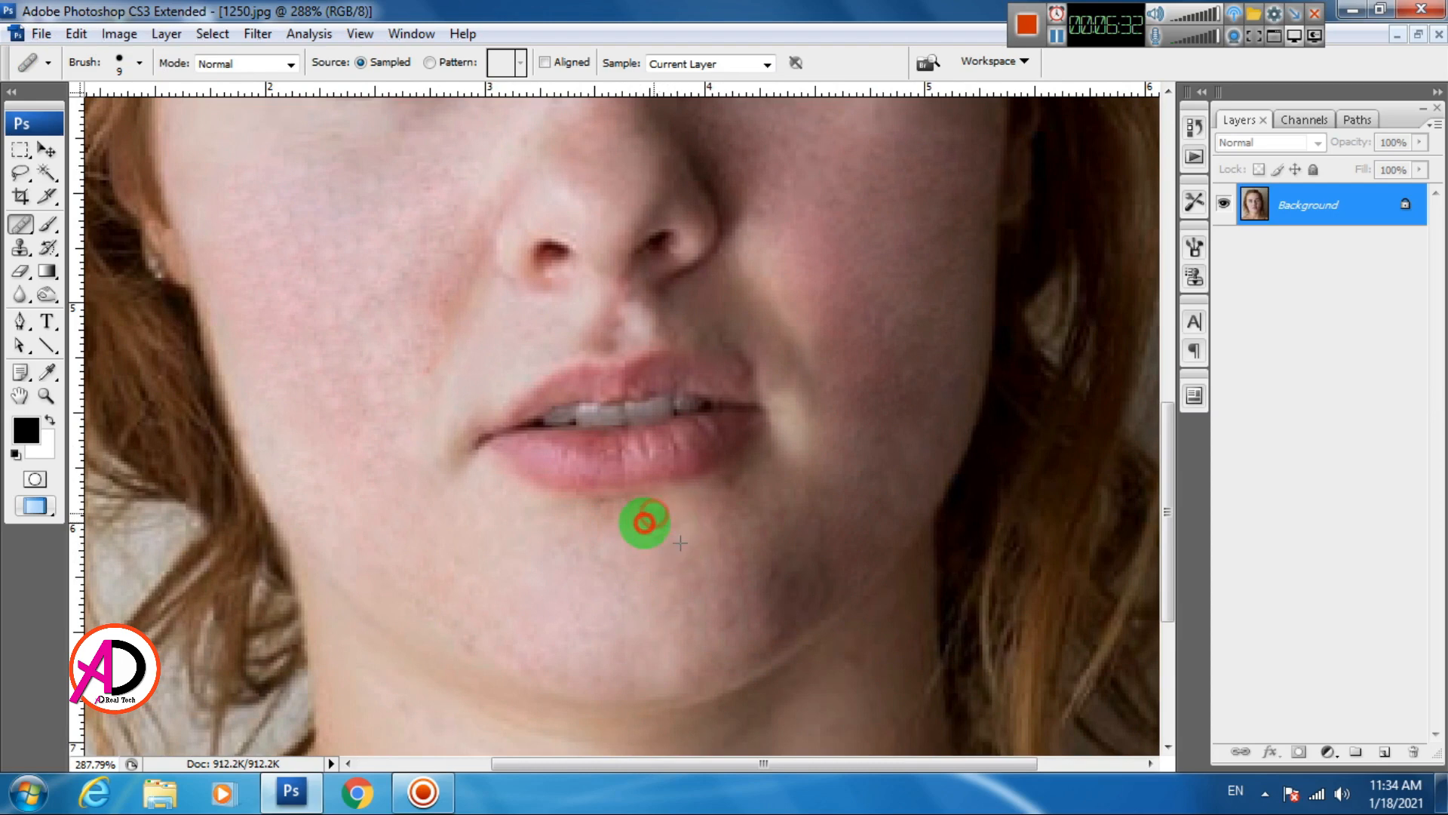
- Heal the dark patch on the image-right side of the chin and resample skin from the neck
drag(718, 583, 661, 548)
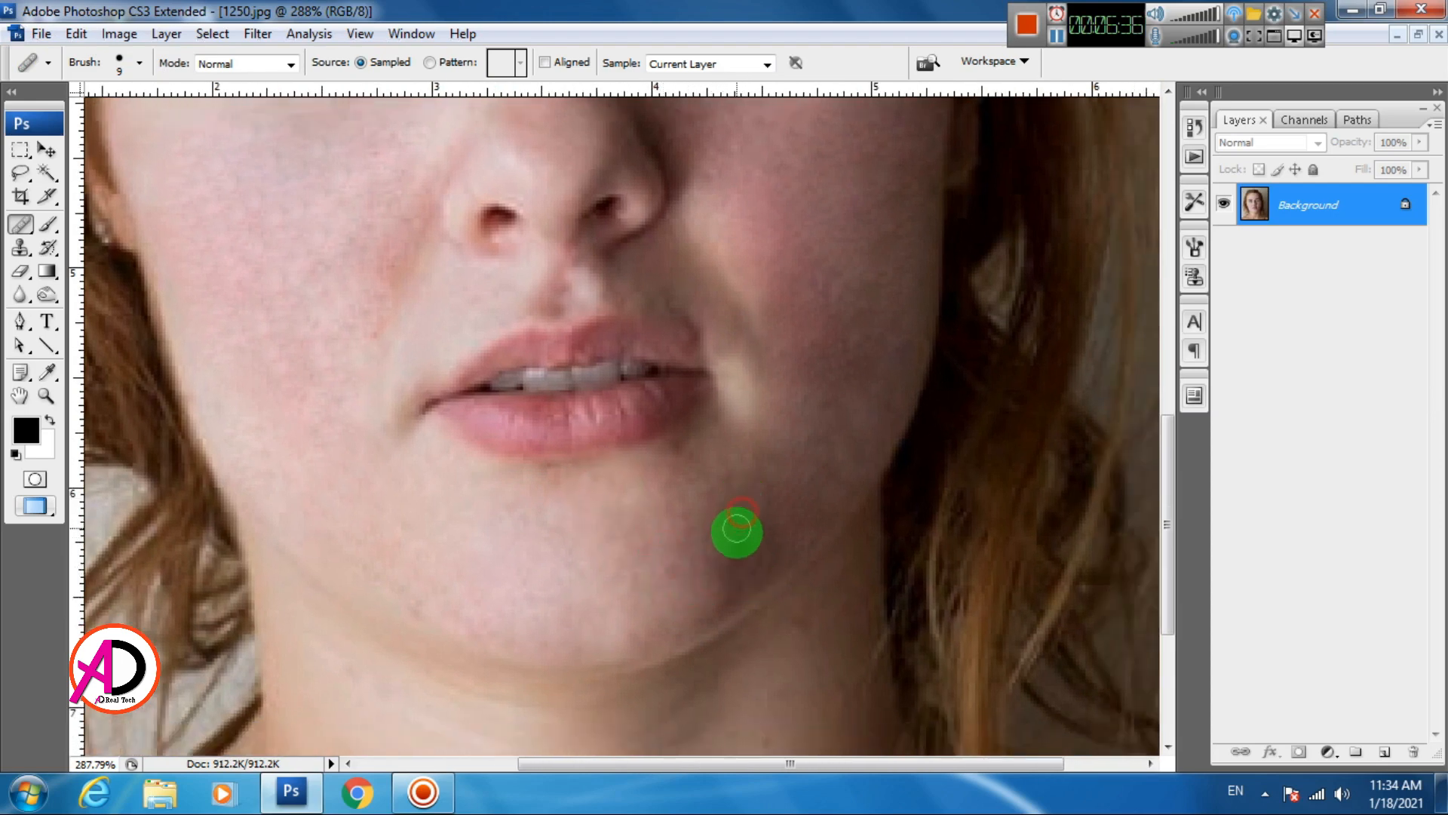
click(737, 531)
click(731, 560)
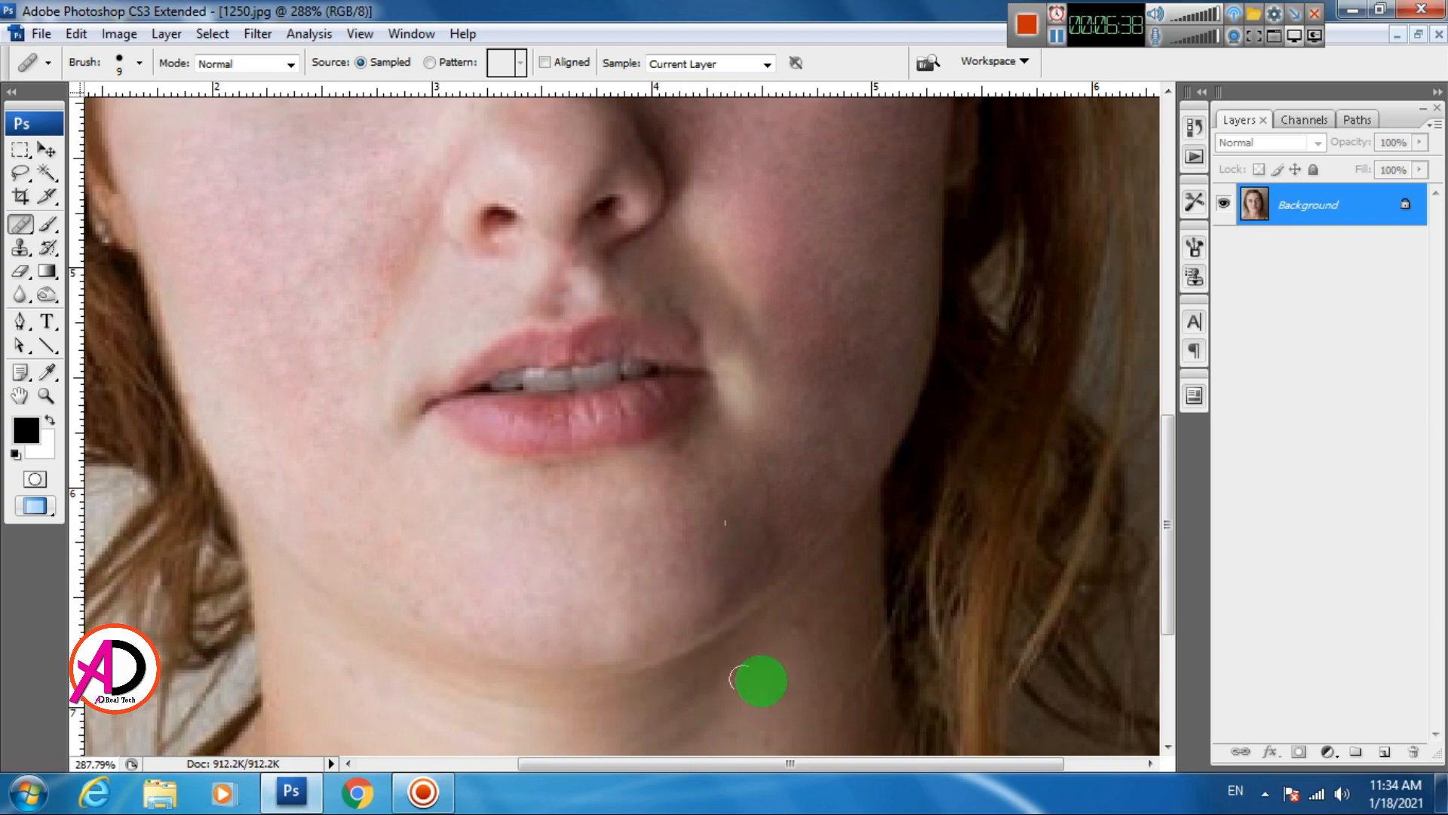
alt+click(811, 646)
drag(886, 614, 776, 703)
- Sample skin between the eyebrows and heal the nose bridge beside the inner corner of the image-left eye
mouse_move(686, 249)
mouse_down()
mouse_move(714, 582)
mouse_move(690, 494)
mouse_up()
alt+click(513, 327)
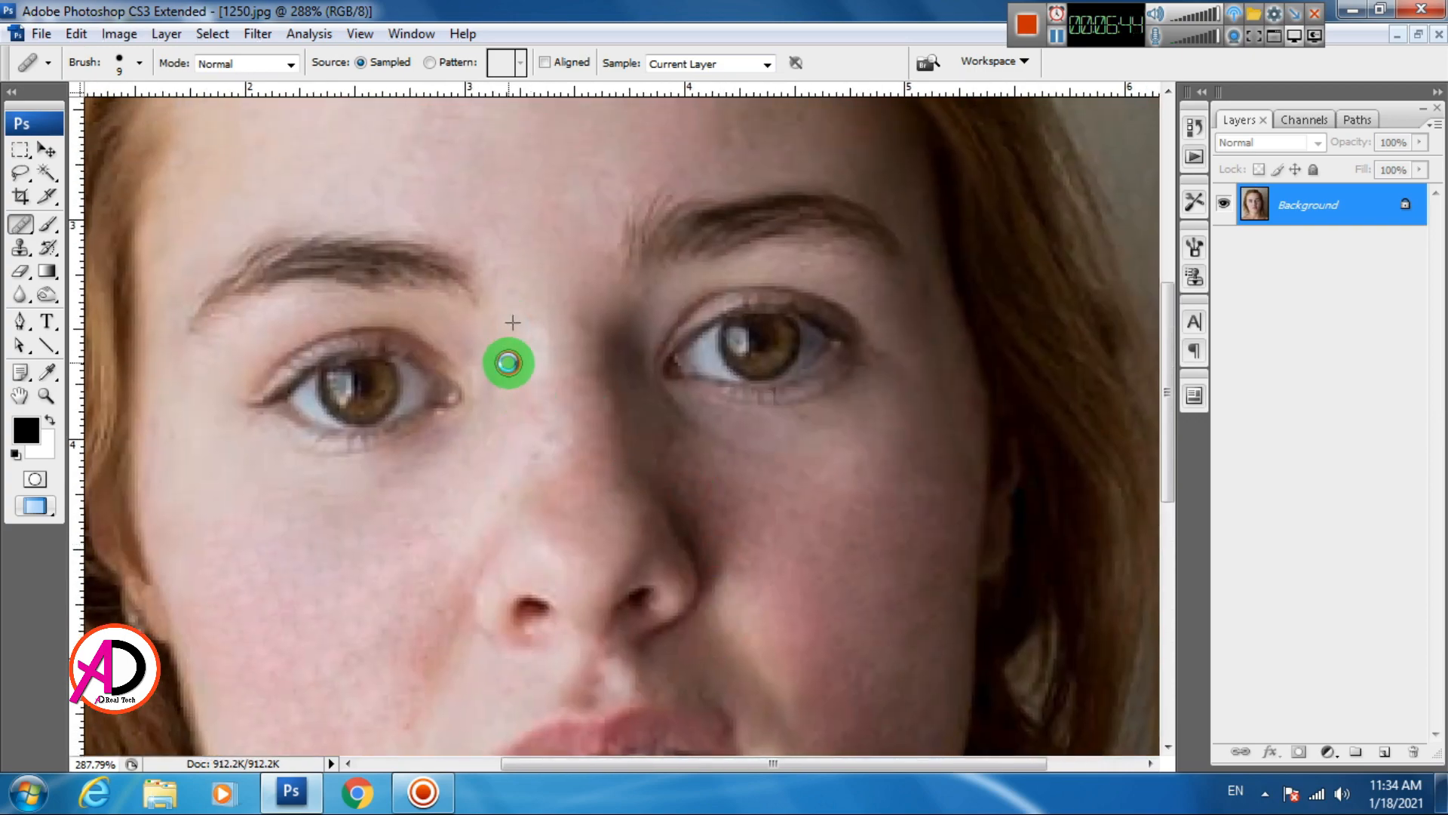
drag(607, 317, 588, 487)
- Heal the dark marks on the image-right side of the forehead, above the eyebrow and below the hairline
drag(589, 339, 571, 532)
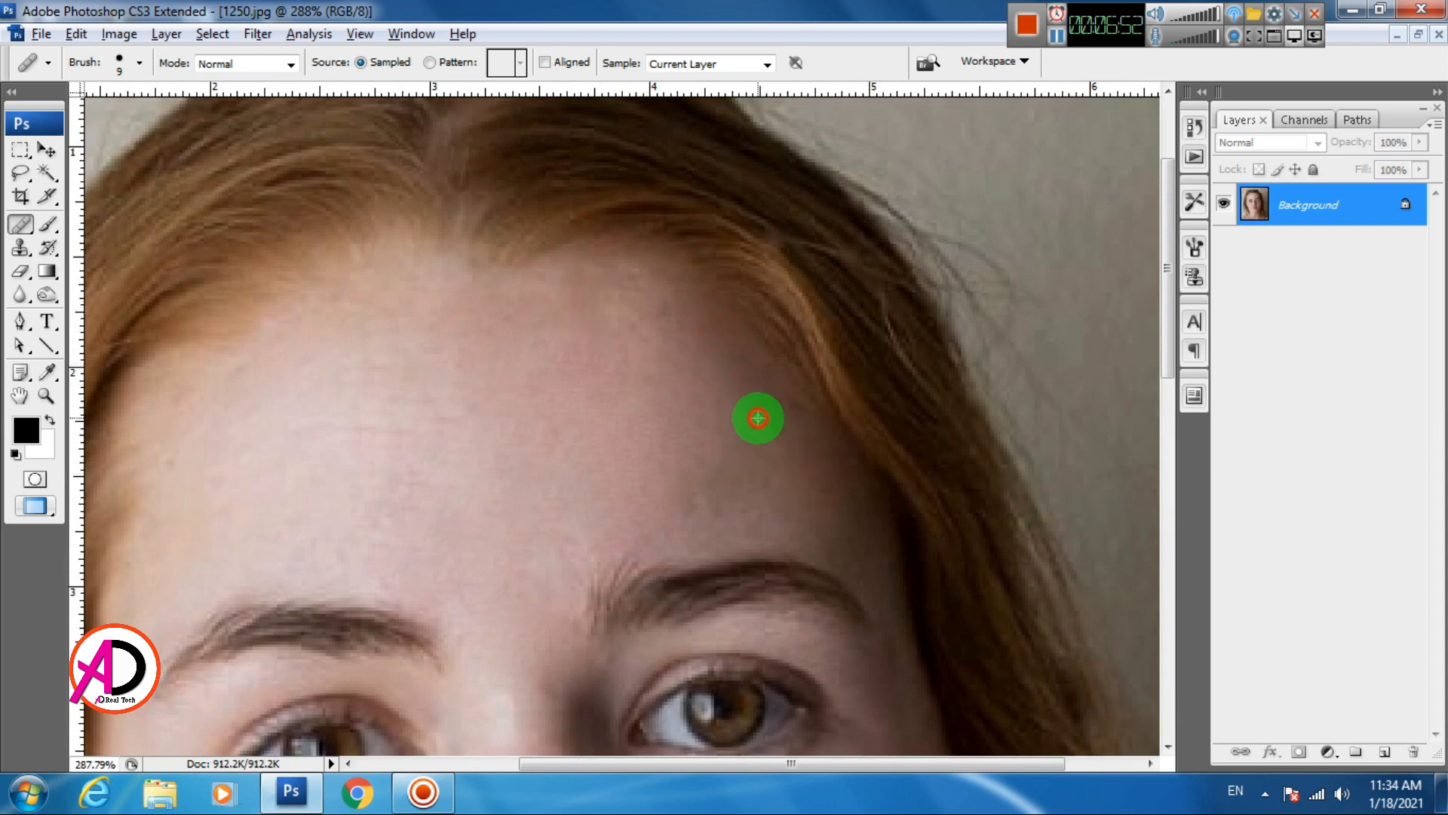
click(758, 418)
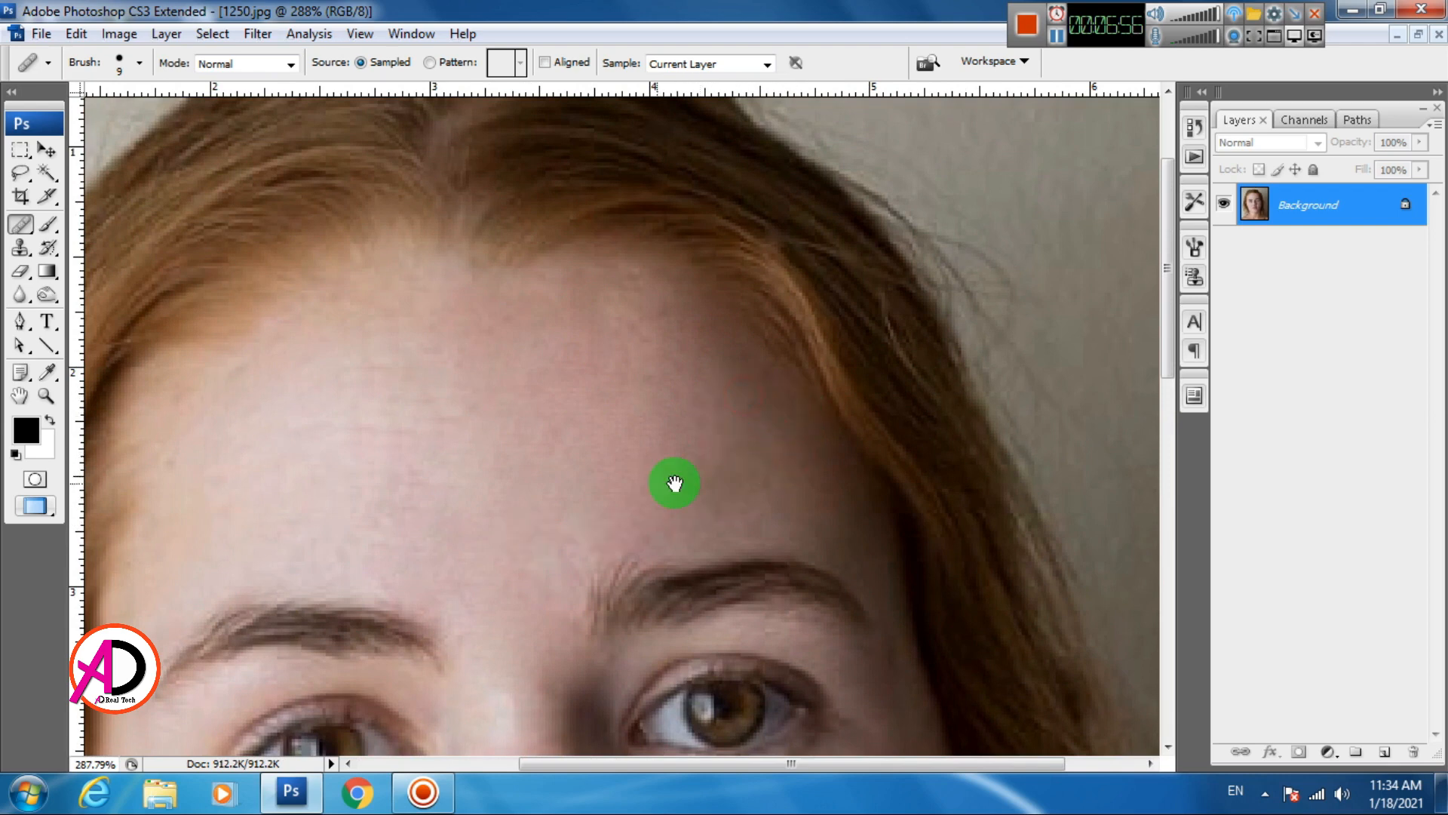
drag(674, 483, 723, 556)
alt+click(720, 434)
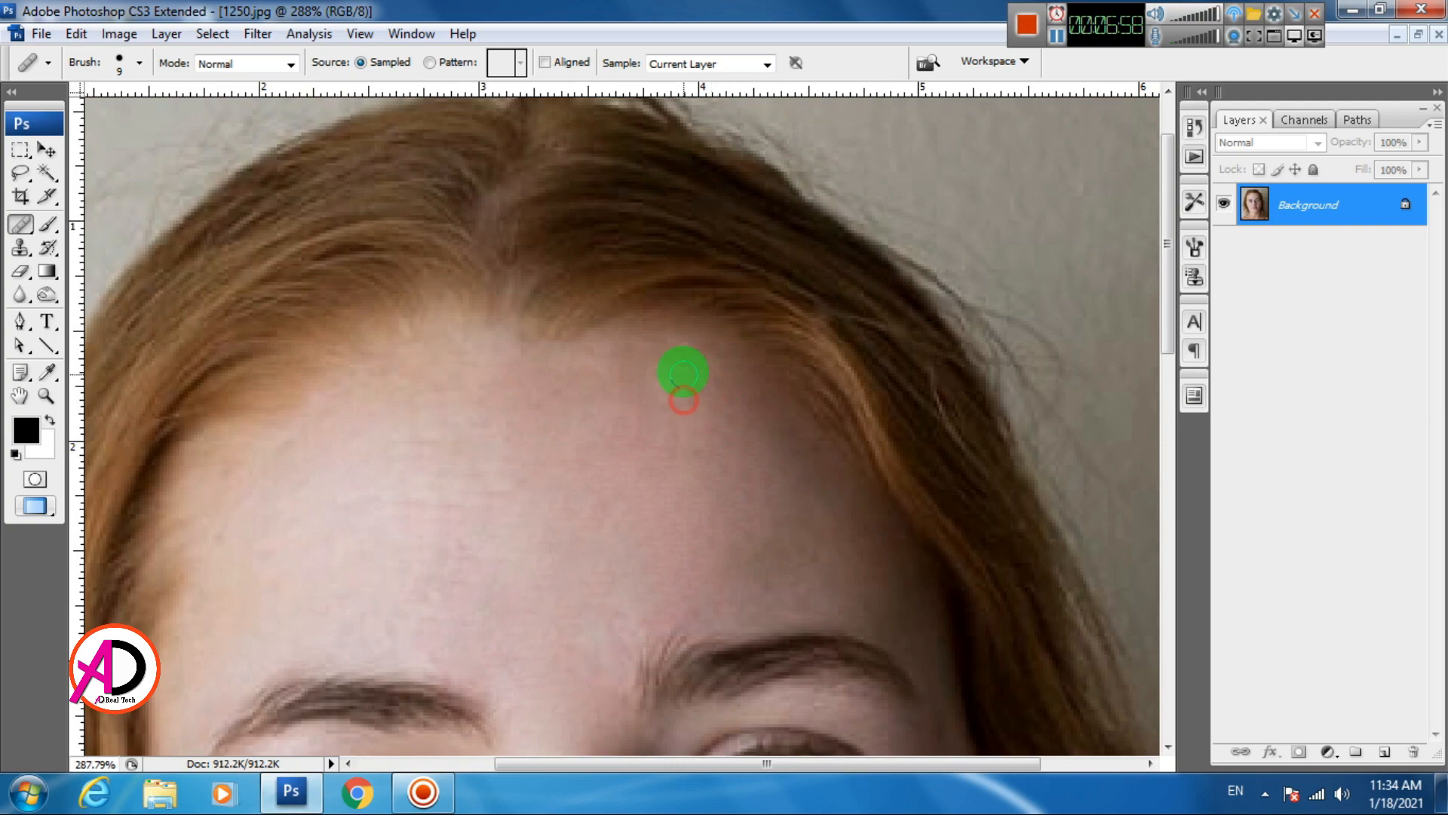
- Switch to the Clone Stamp tool and set its opacity to 60% and its flow to 60%
scroll(718, 450, down, 4)
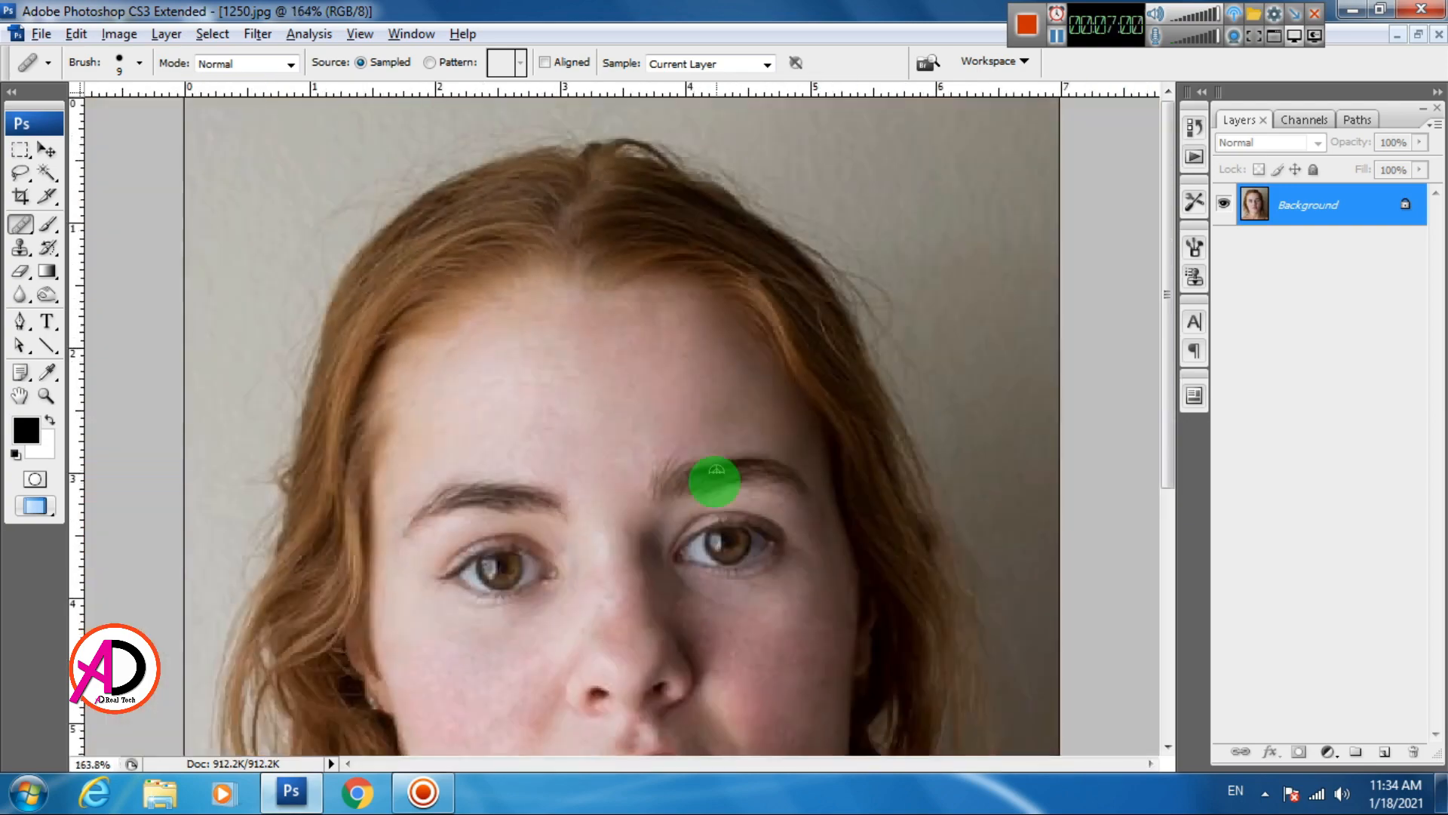
scroll(583, 497, up, 3)
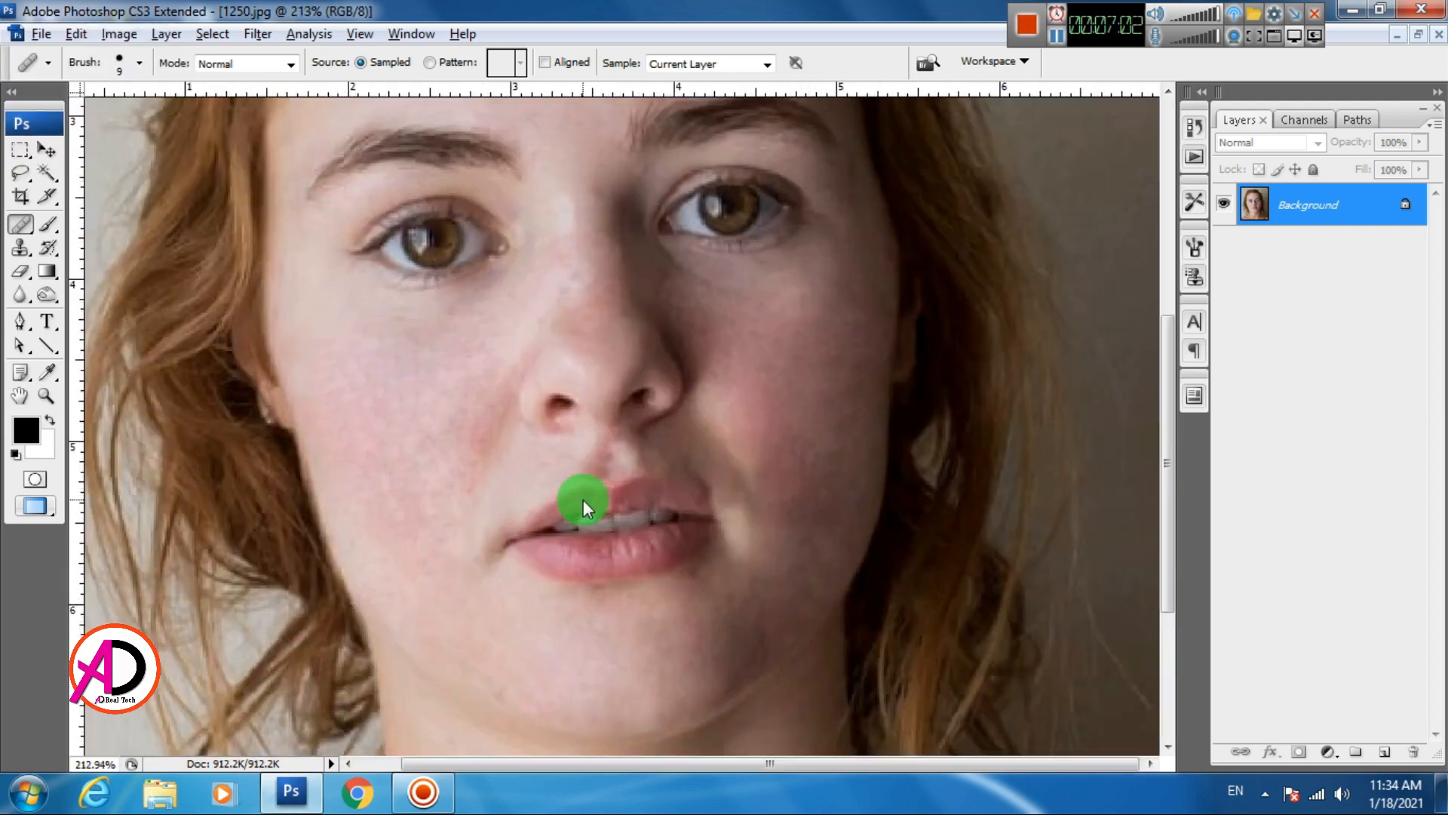
scroll(598, 463, down, 3)
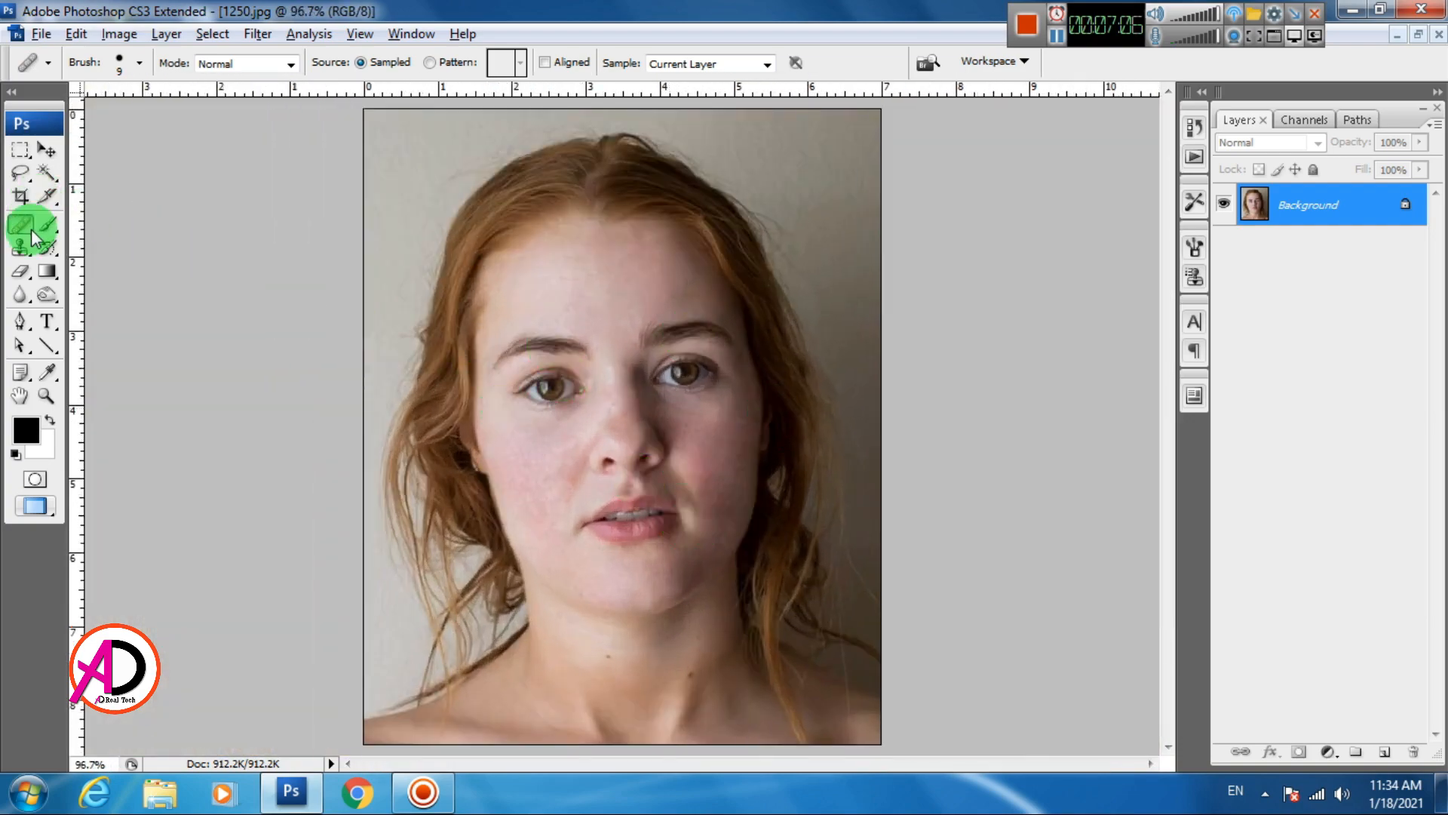
click(25, 255)
click(135, 251)
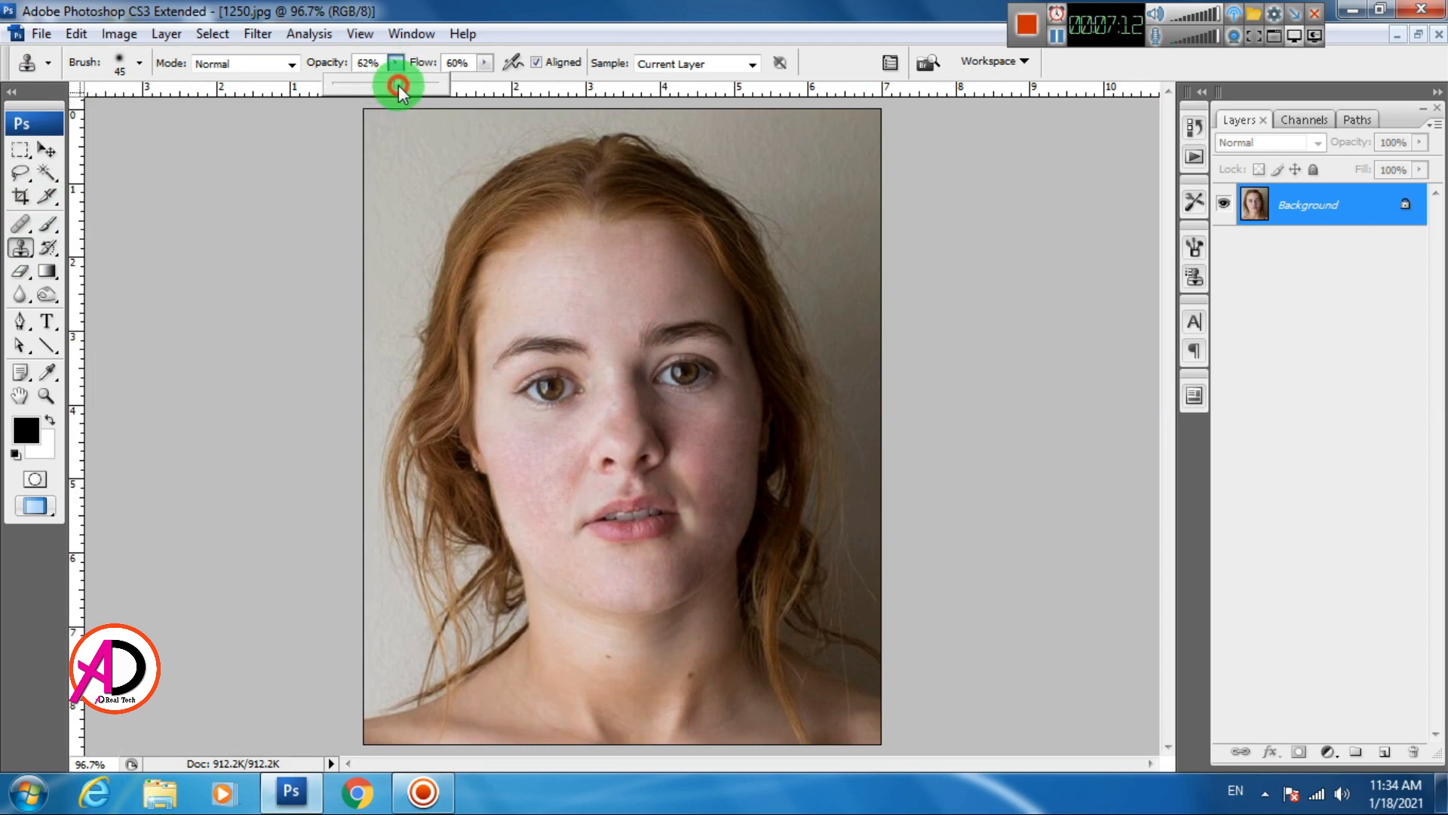
drag(398, 84, 396, 84)
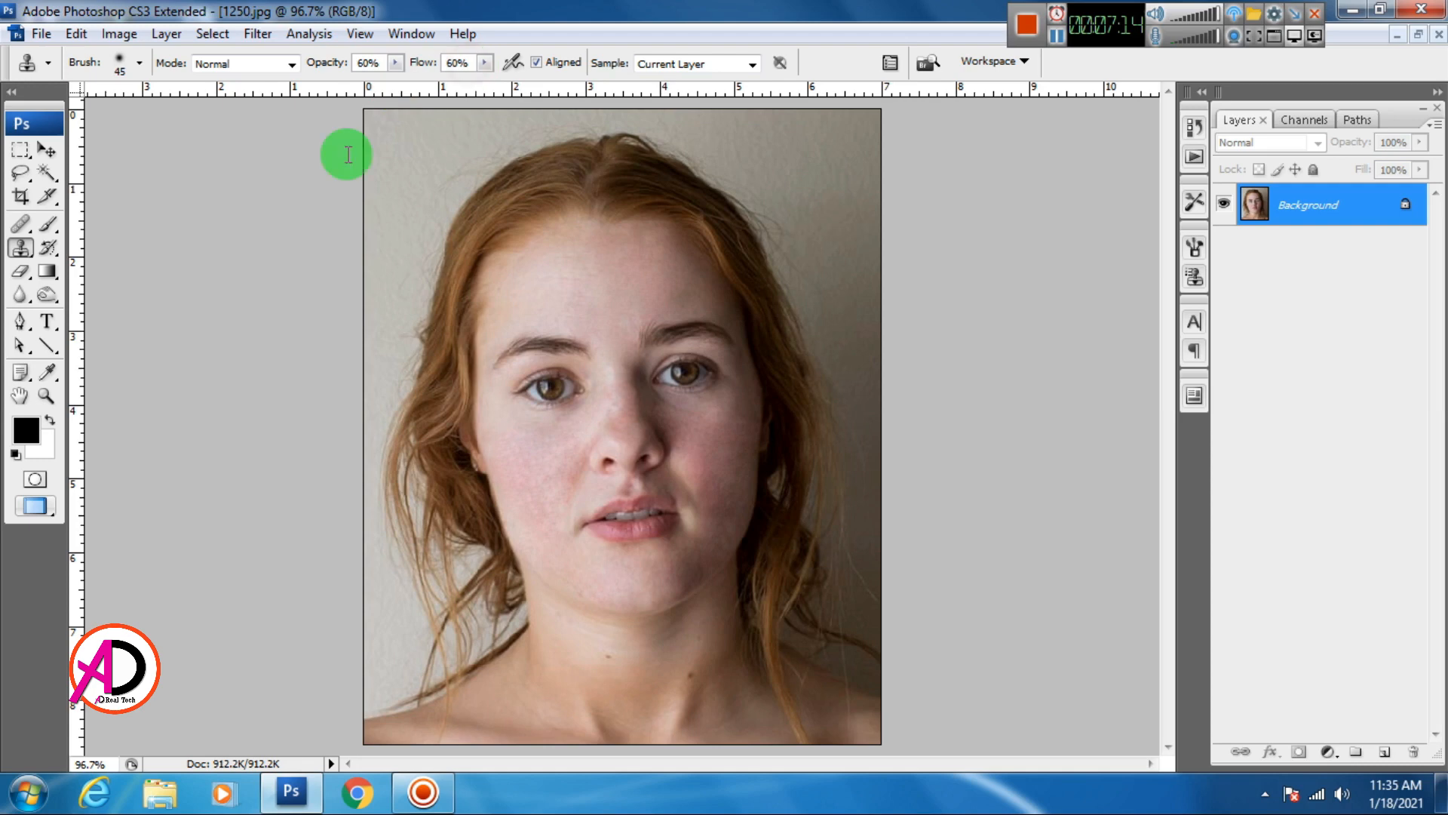
scroll(623, 364, up, 3)
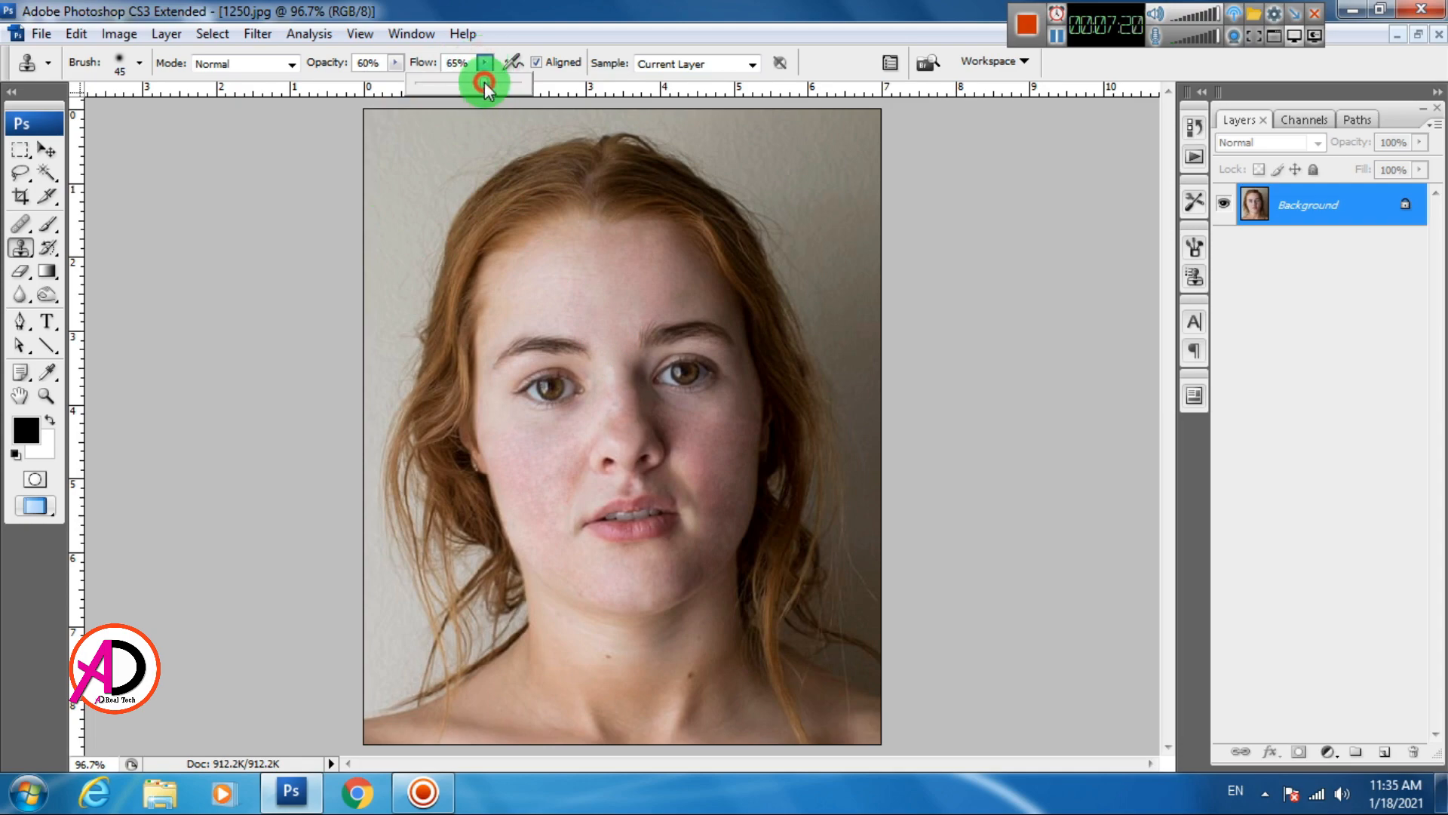
drag(478, 80, 478, 80)
click(819, 62)
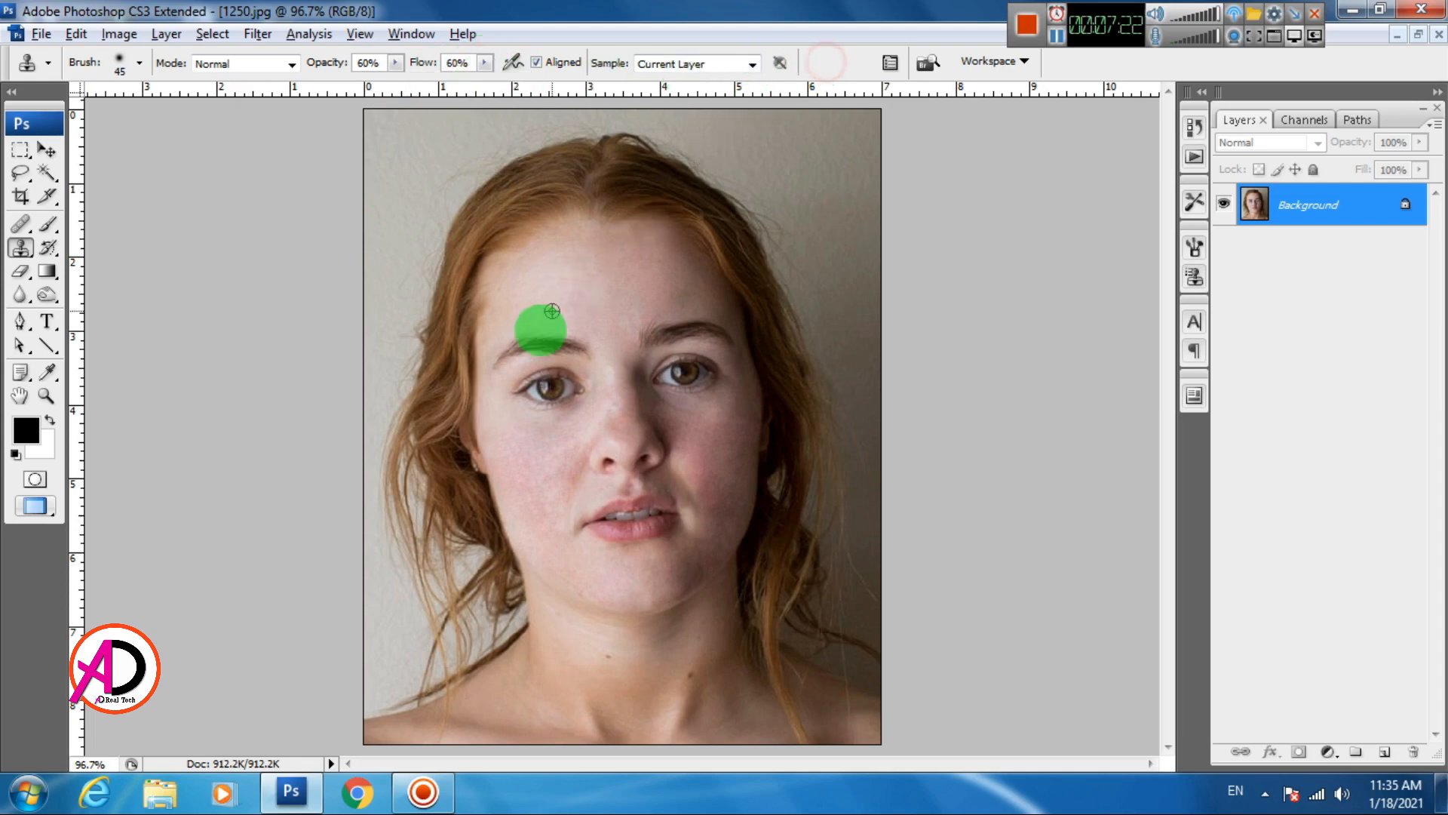
- Smooth the centre and both sides of the forehead by stamping sampled forehead skin over the uneven areas
scroll(574, 345, up, 5)
scroll(575, 344, up, 1)
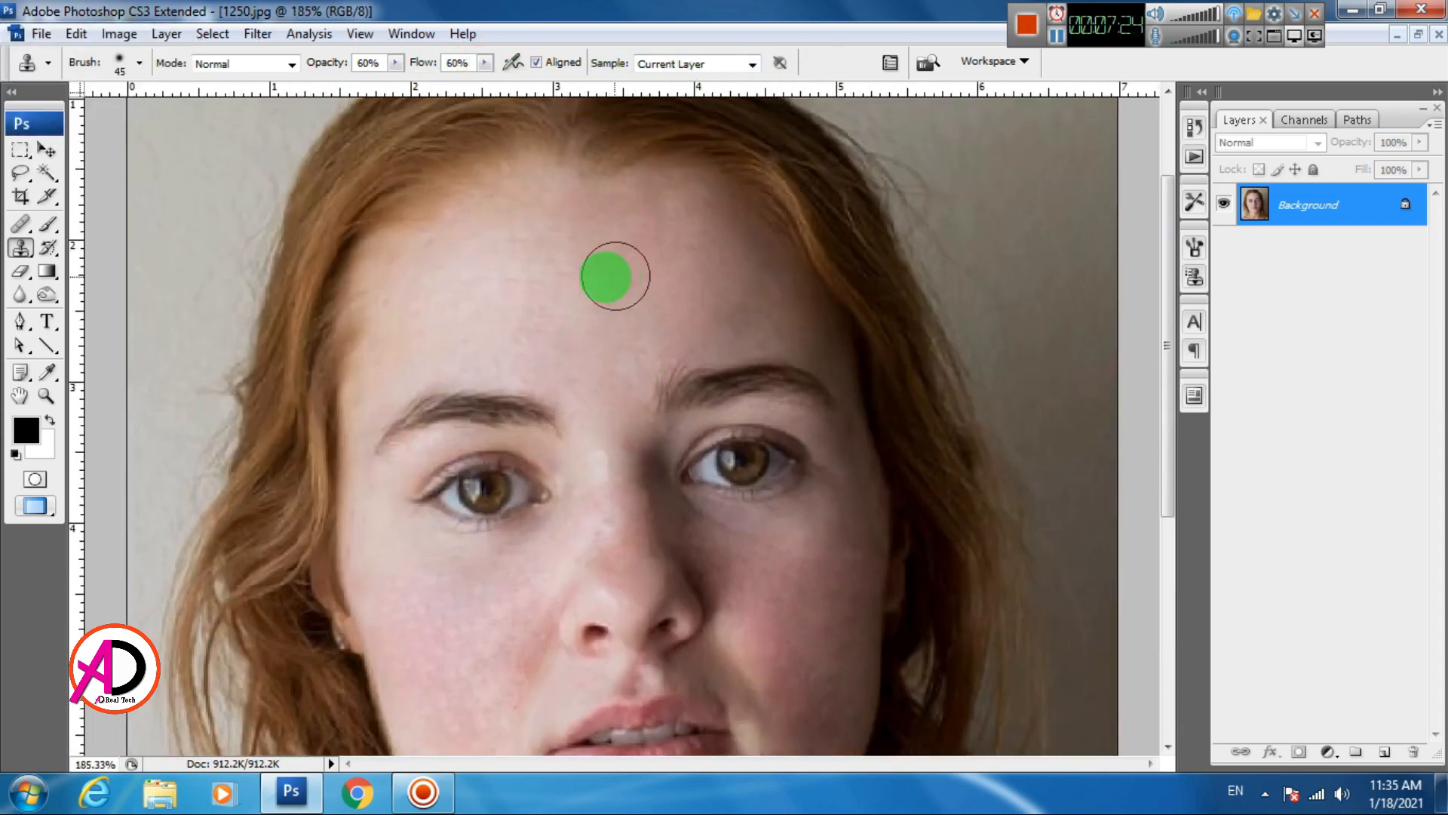
click(588, 310)
click(625, 358)
click(627, 284)
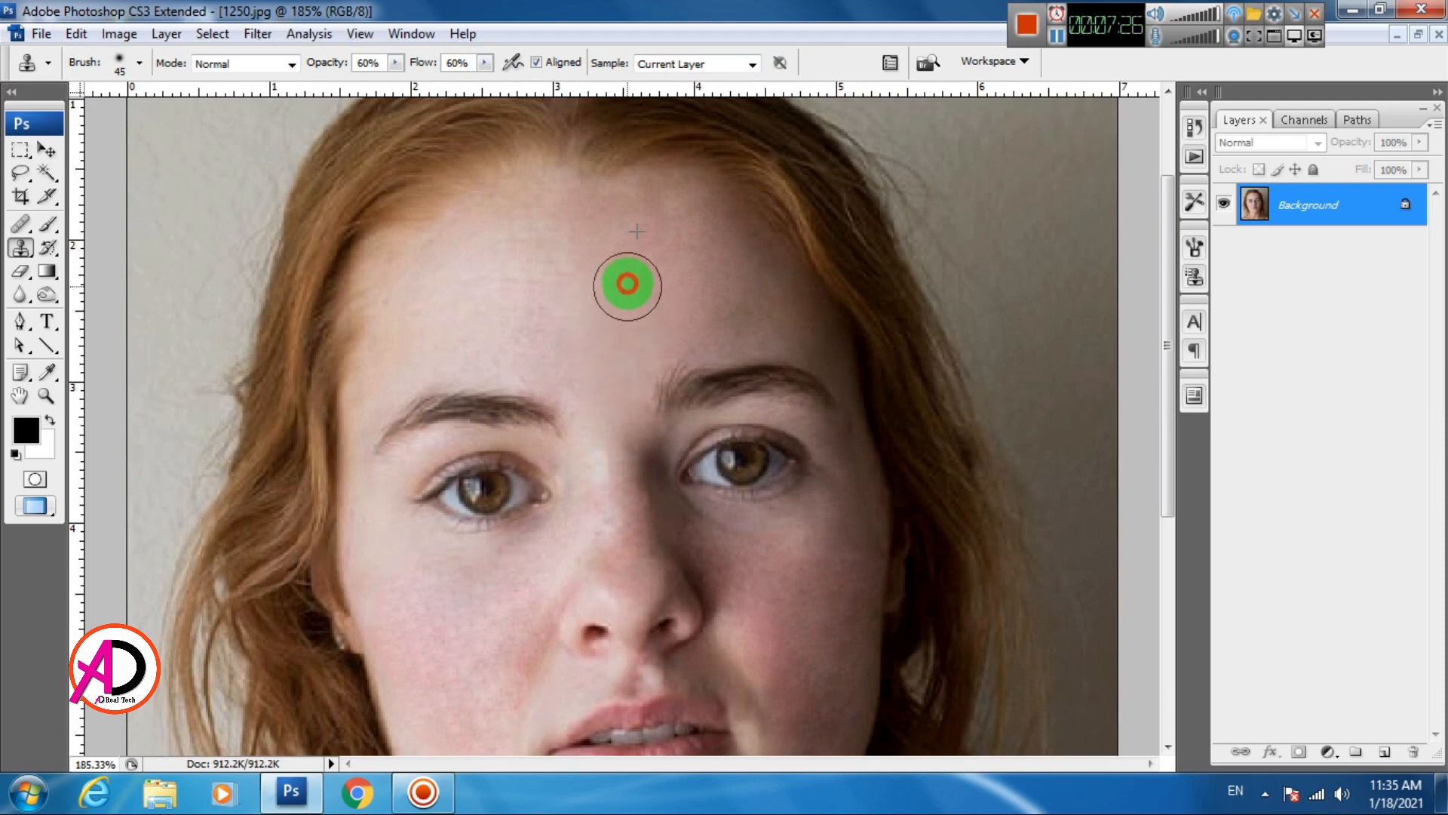
click(610, 338)
click(502, 311)
click(660, 265)
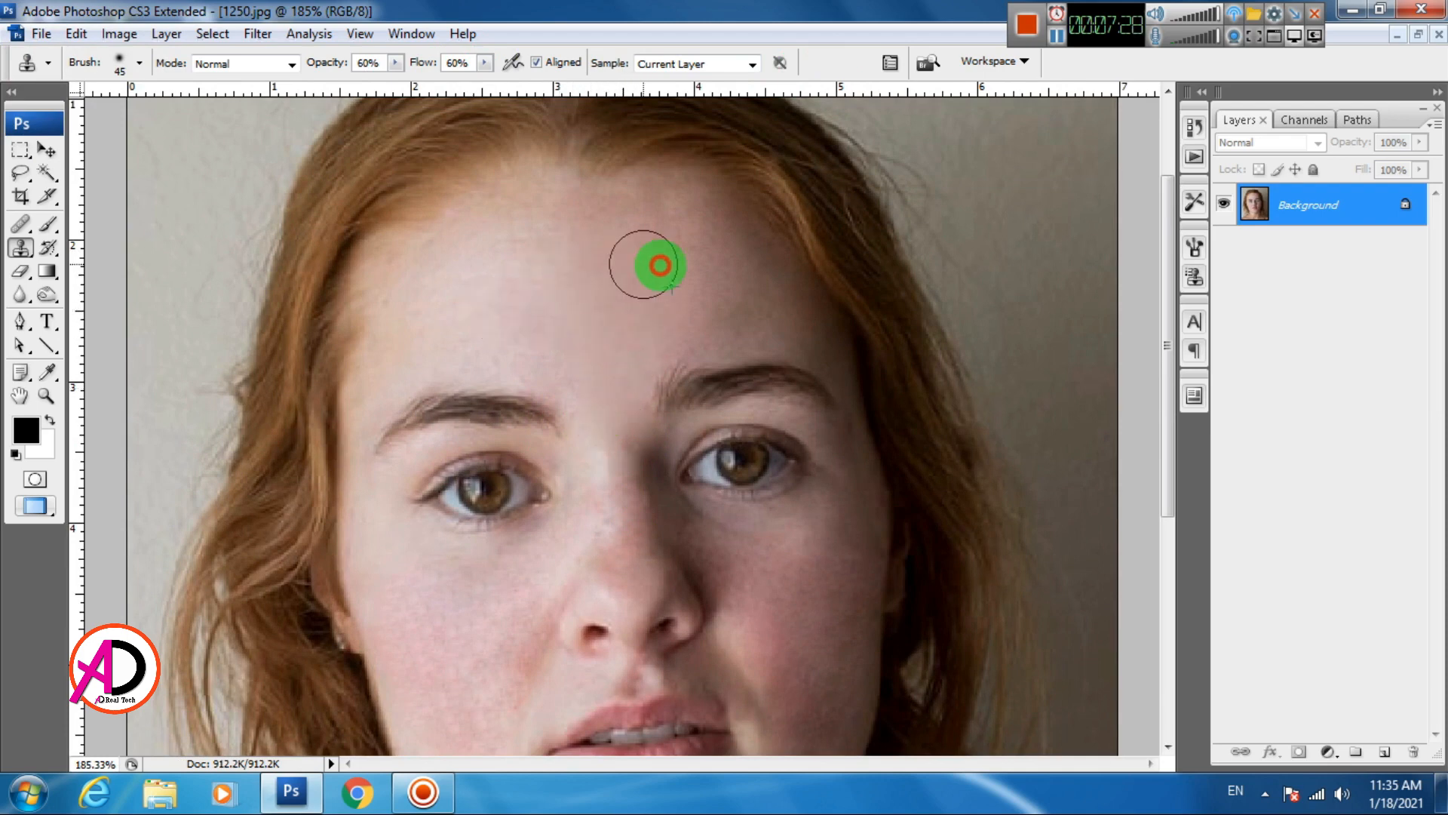
click(521, 326)
click(572, 291)
click(678, 314)
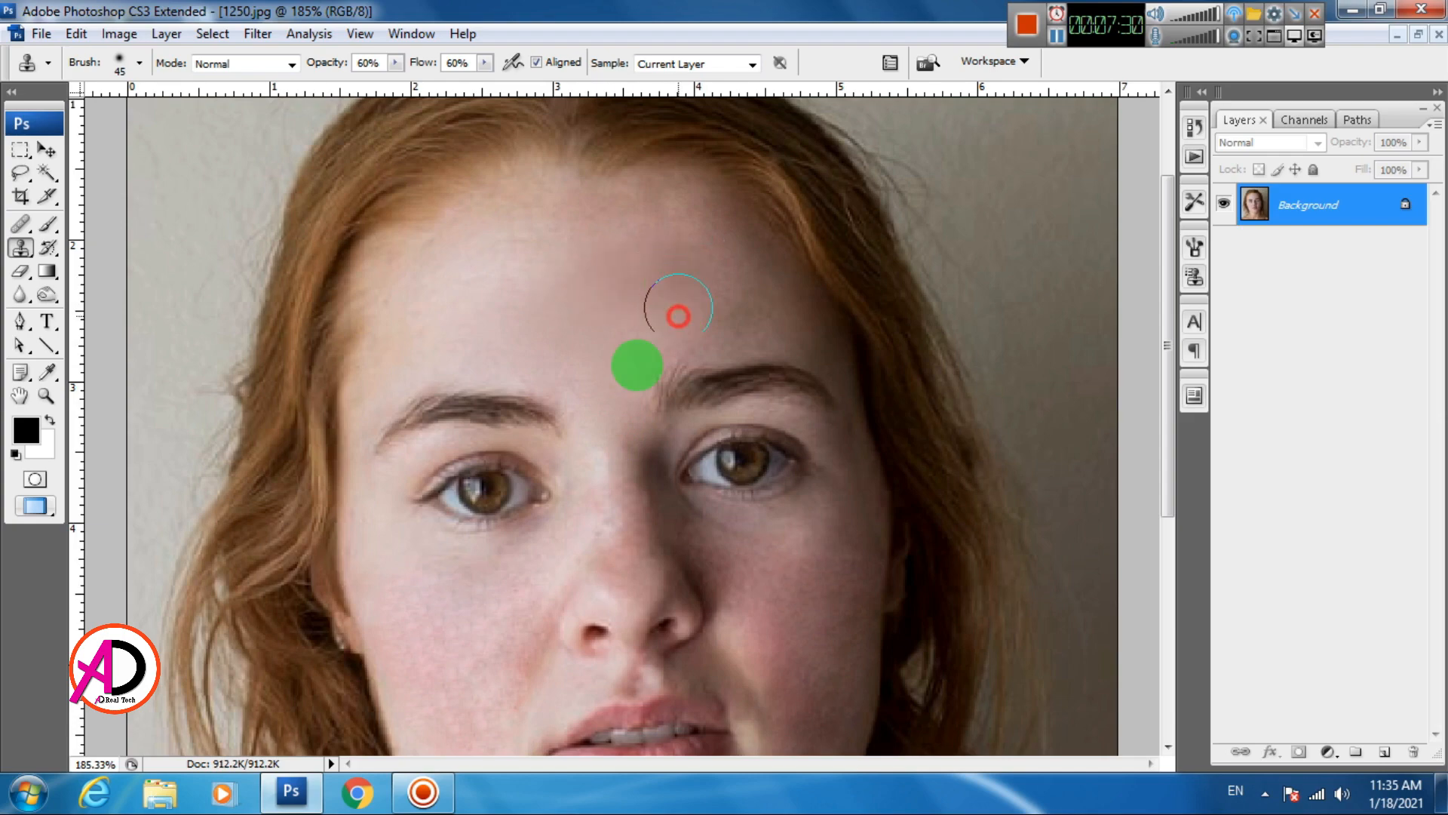
click(608, 327)
- Clone smooth skin along the nose from the bridge to the tip
click(602, 504)
scroll(603, 507, down, 3)
click(614, 511)
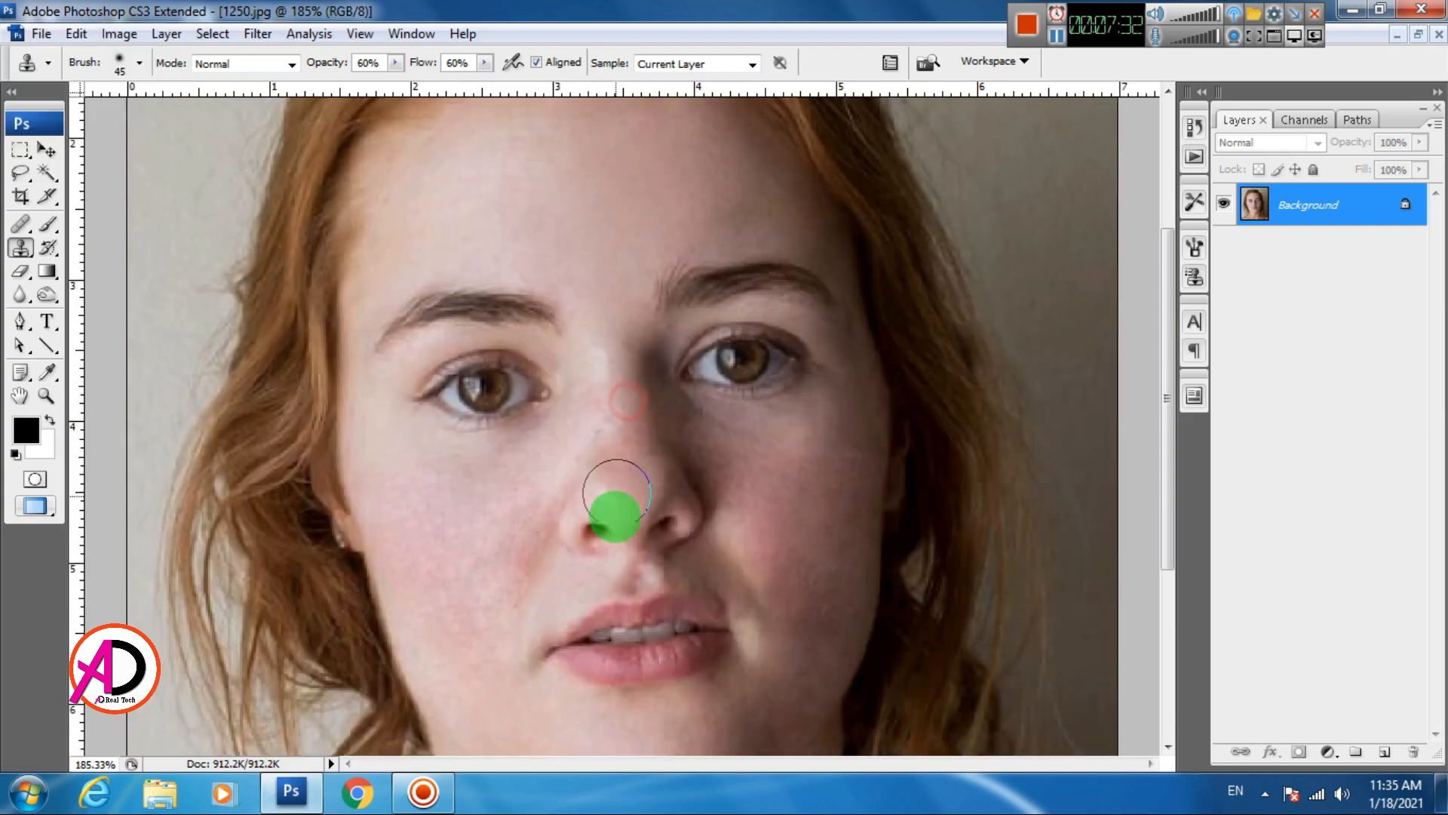
- Clone sampled skin over the image-left cheek down to the jaw and over the image-right cheek
click(413, 543)
mouse_move(411, 463)
mouse_down()
mouse_move(411, 399)
mouse_move(480, 324)
mouse_move(442, 339)
mouse_move(442, 419)
mouse_move(428, 356)
mouse_move(448, 421)
mouse_move(470, 355)
mouse_up()
alt+click(481, 326)
alt+click(460, 353)
mouse_move(498, 417)
mouse_down()
mouse_move(487, 487)
mouse_move(497, 522)
mouse_up()
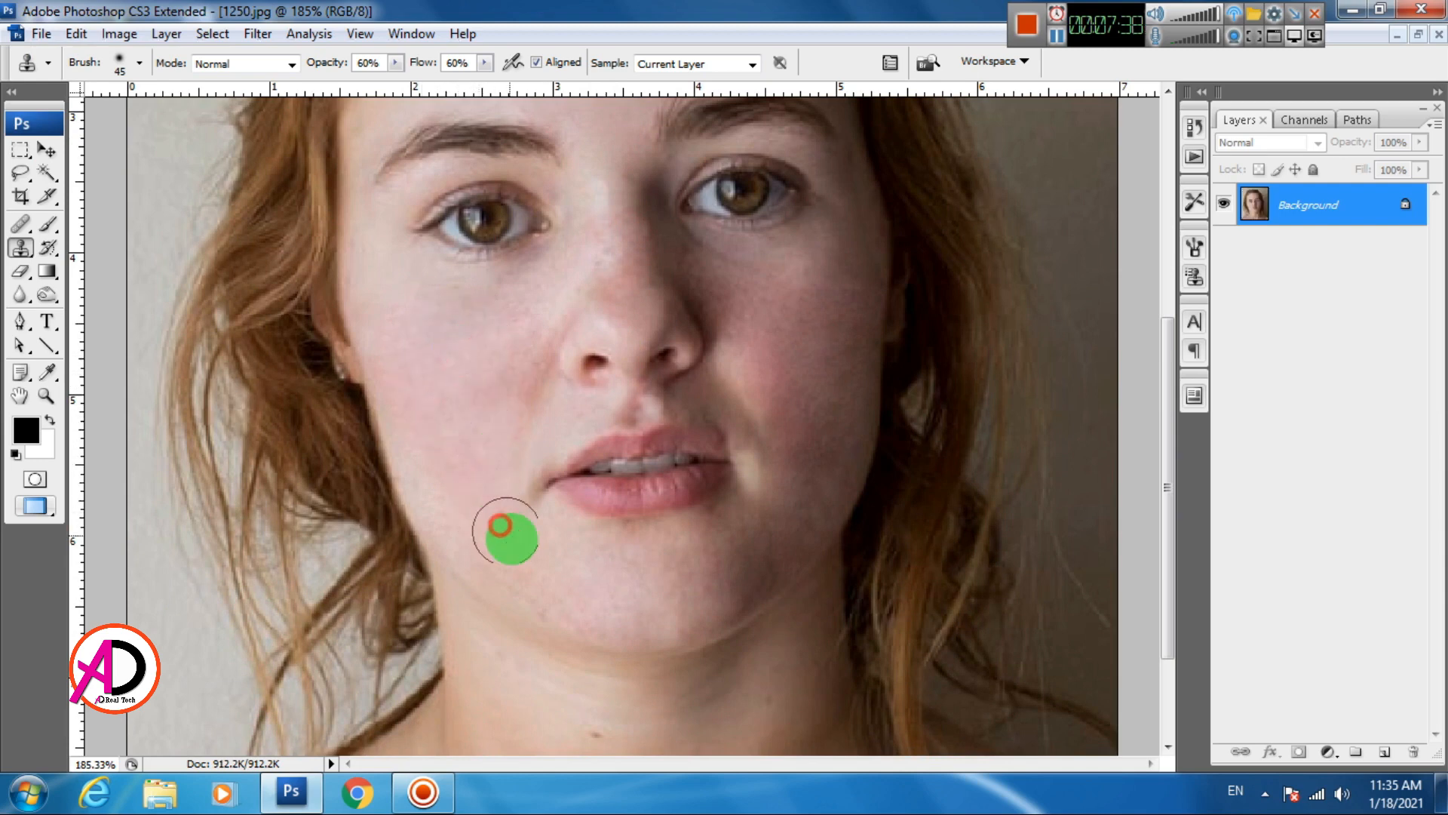
drag(428, 571, 428, 590)
alt+click(782, 331)
mouse_move(796, 404)
mouse_down()
mouse_move(821, 357)
mouse_move(839, 367)
mouse_move(824, 440)
mouse_move(776, 350)
mouse_move(828, 284)
mouse_move(824, 377)
mouse_up()
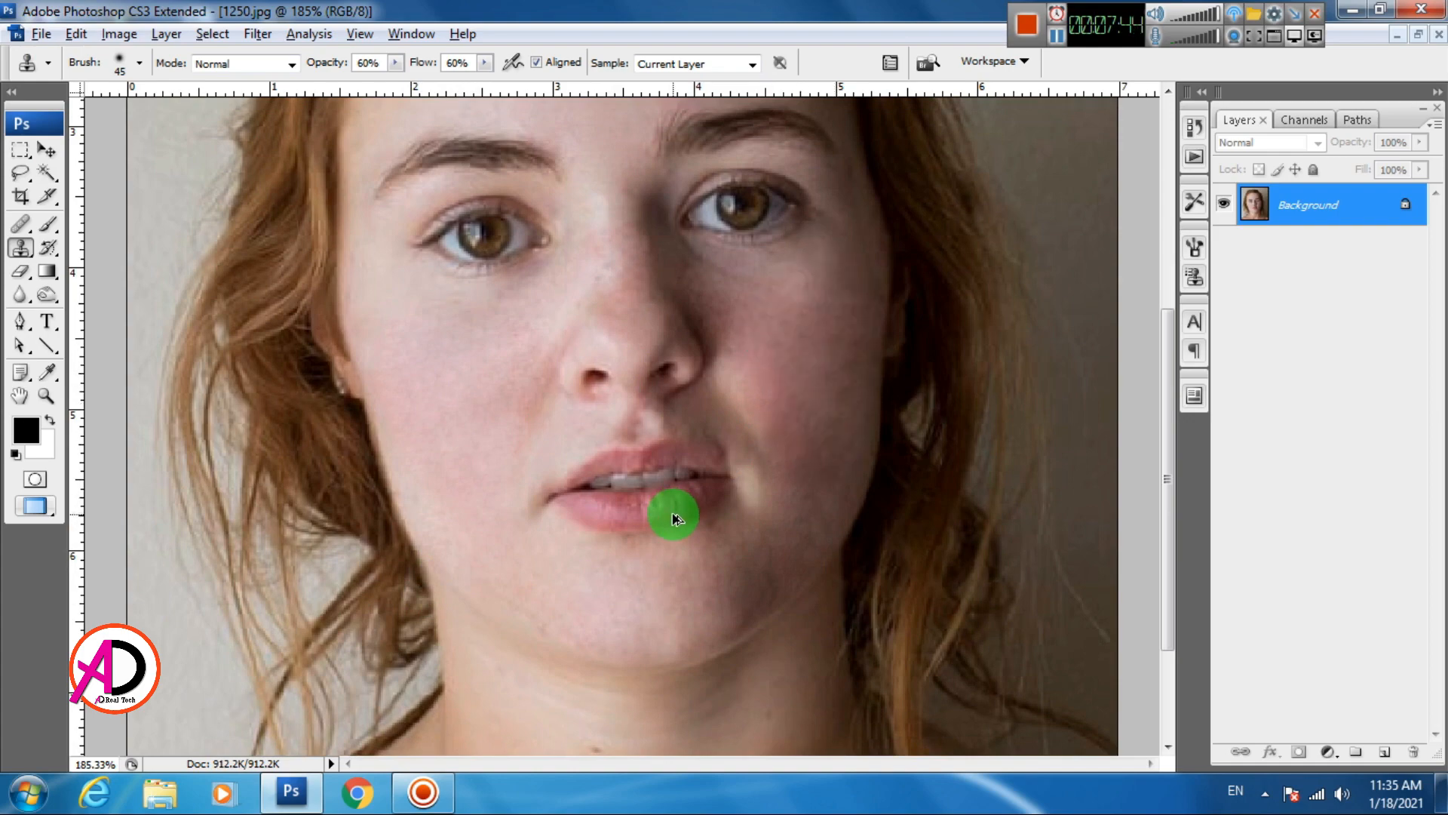
- Apply the Imagenomic Noiseware filter to the whole portrait with the Default preset
key(ctrl+0)
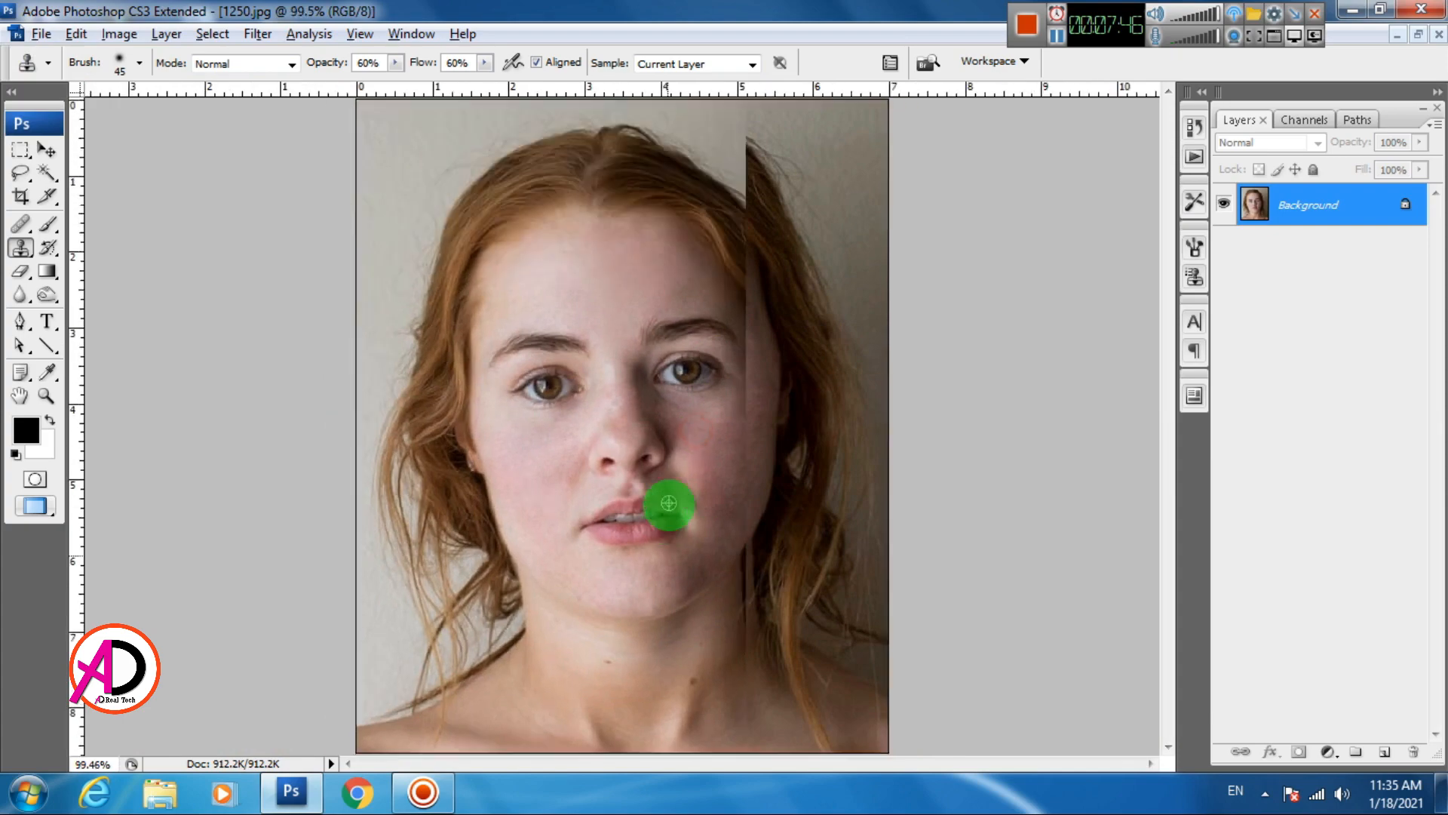
scroll(637, 396, up, 4)
scroll(634, 401, down, 5)
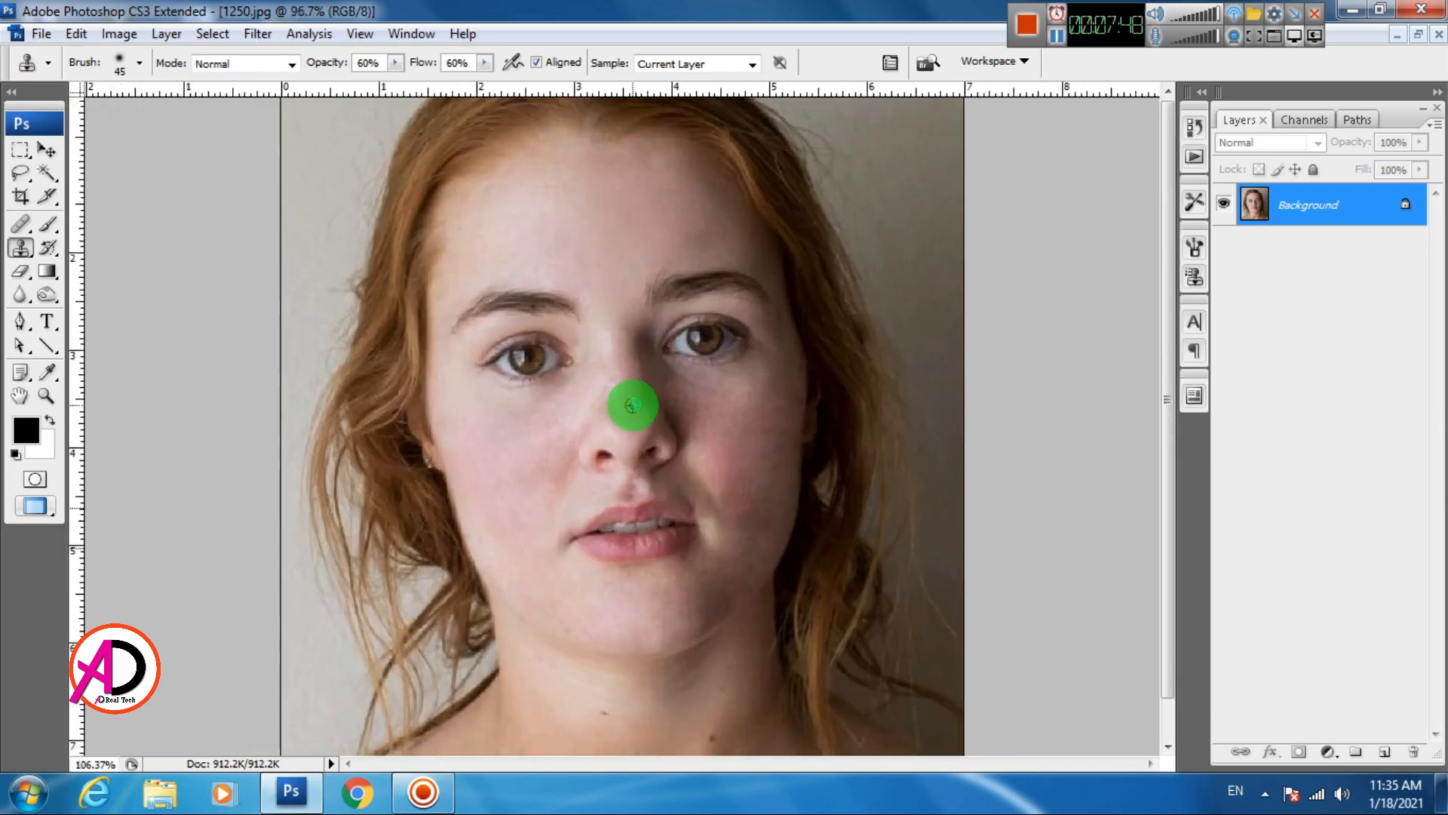
click(256, 33)
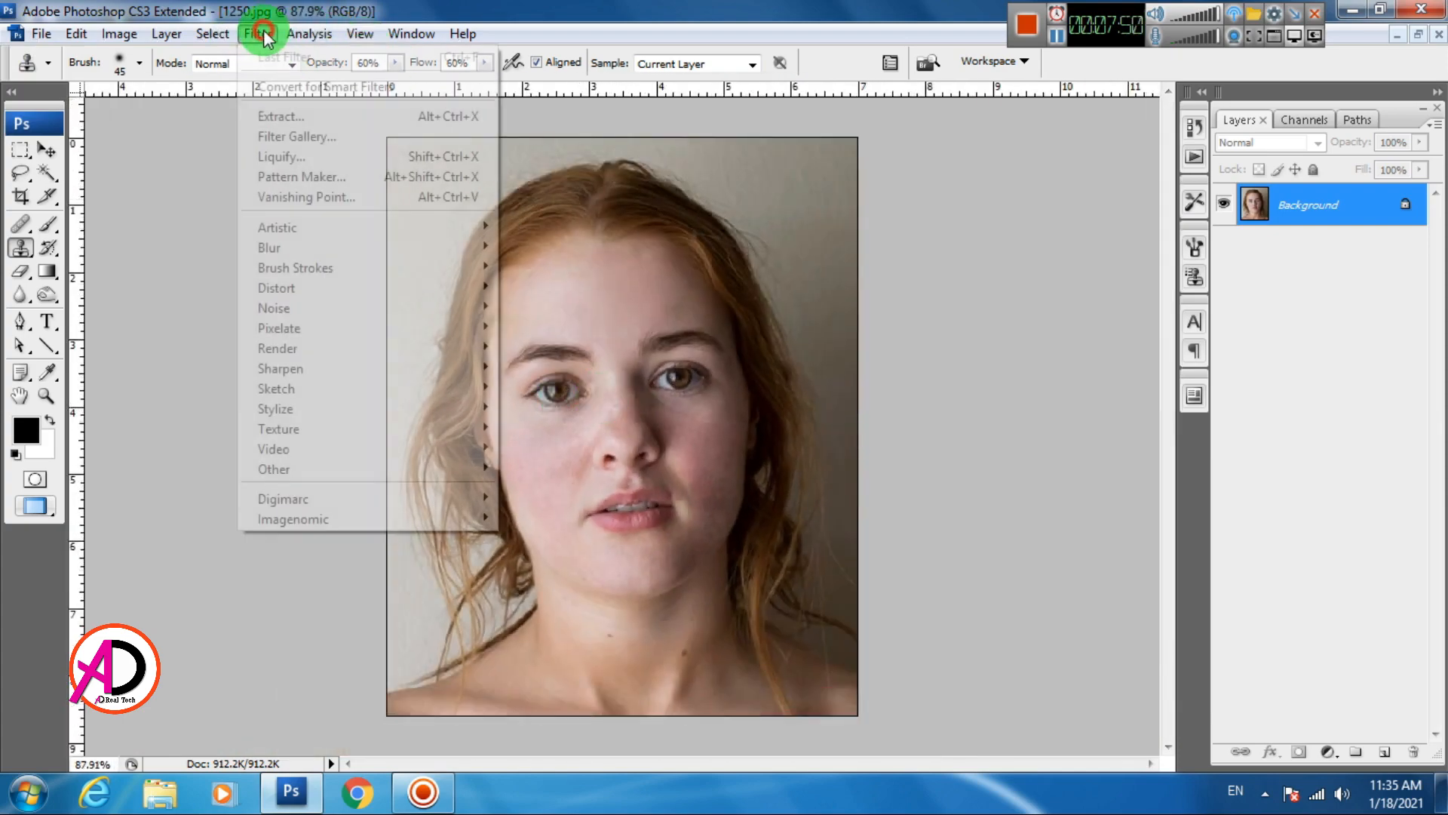
click(562, 517)
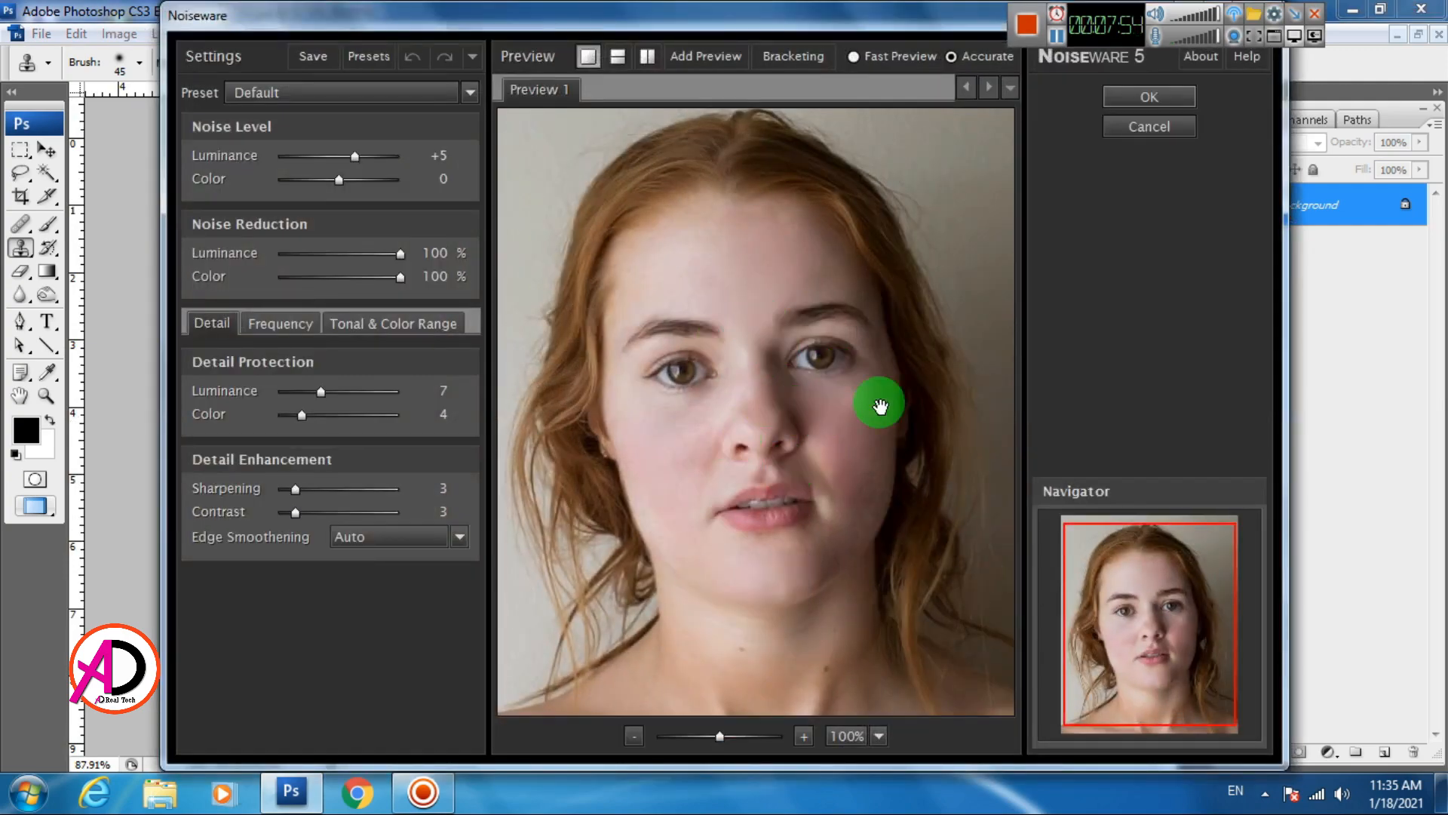
click(1137, 97)
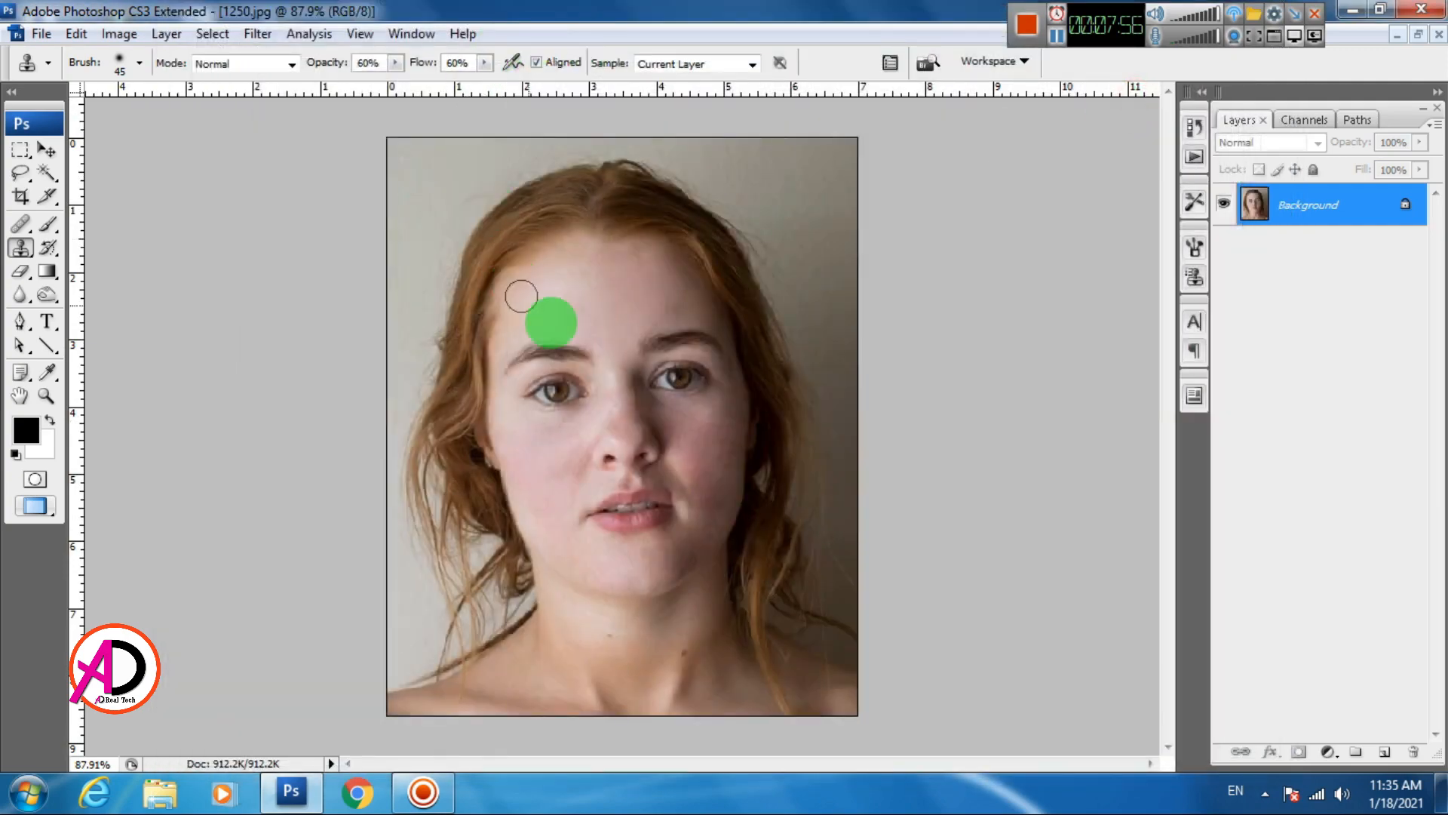
- Fade the Noiseware filter to 50% opacity in Normal mode
click(78, 35)
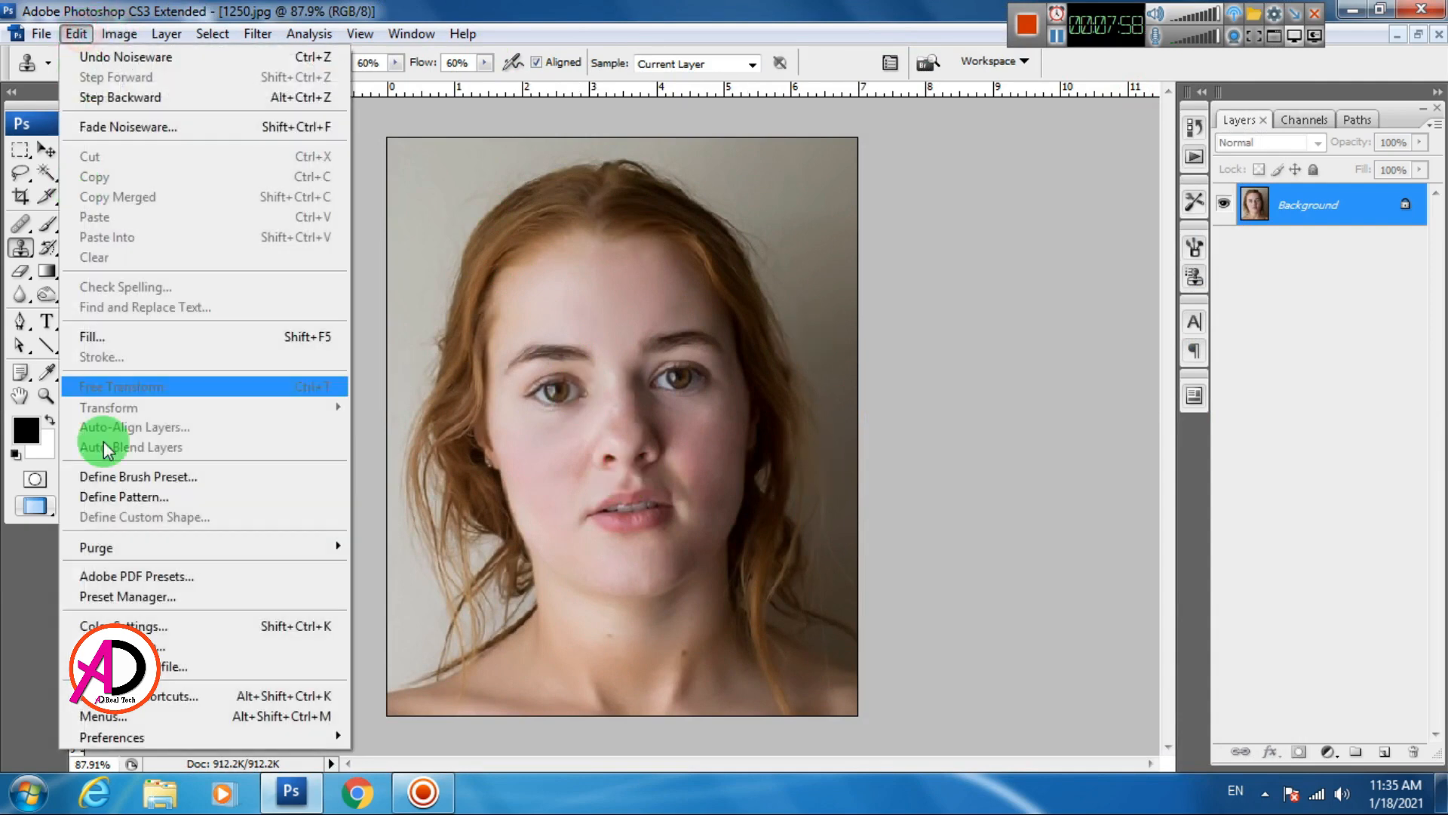
click(118, 126)
drag(776, 293, 695, 288)
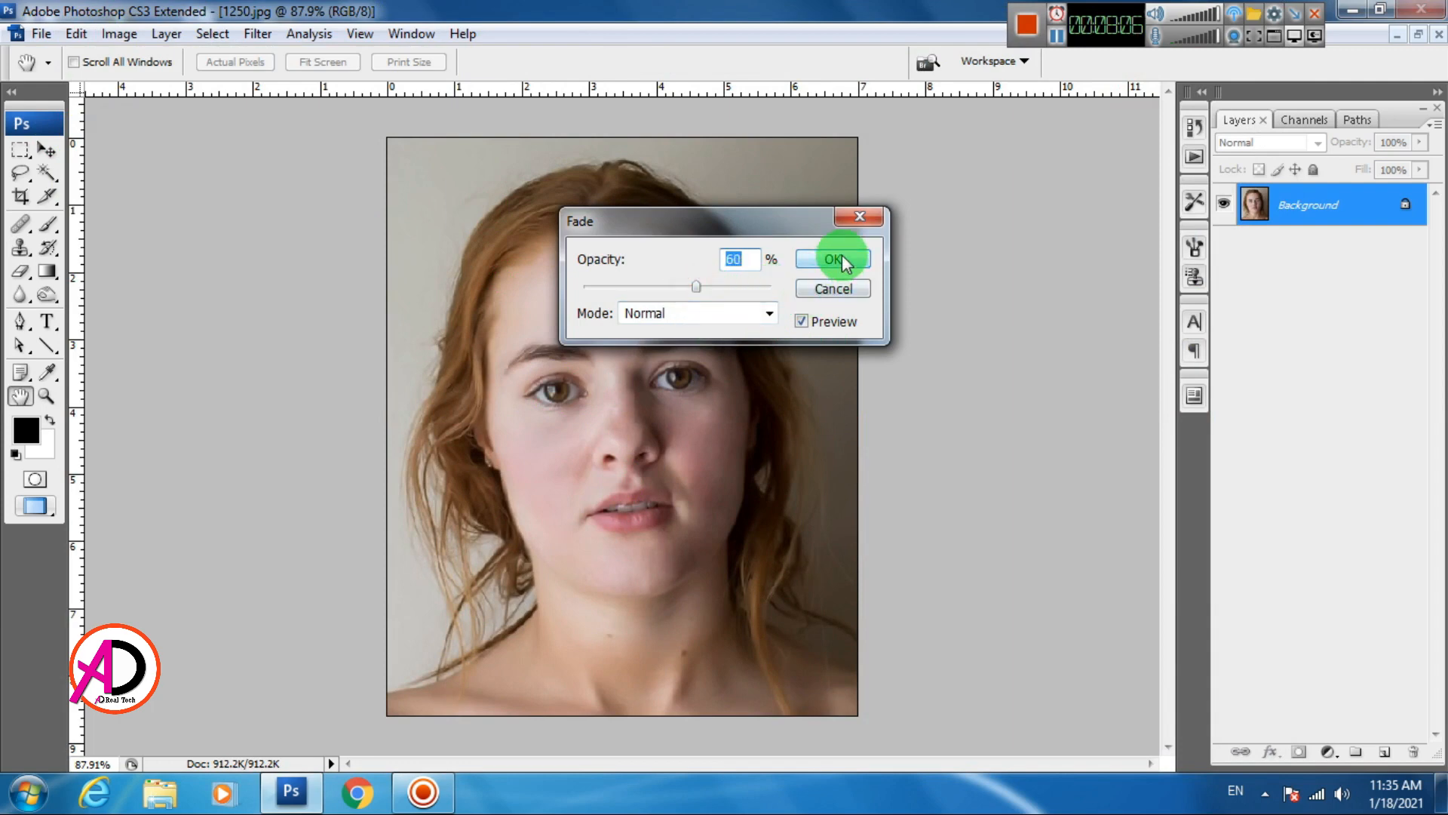
text(5)
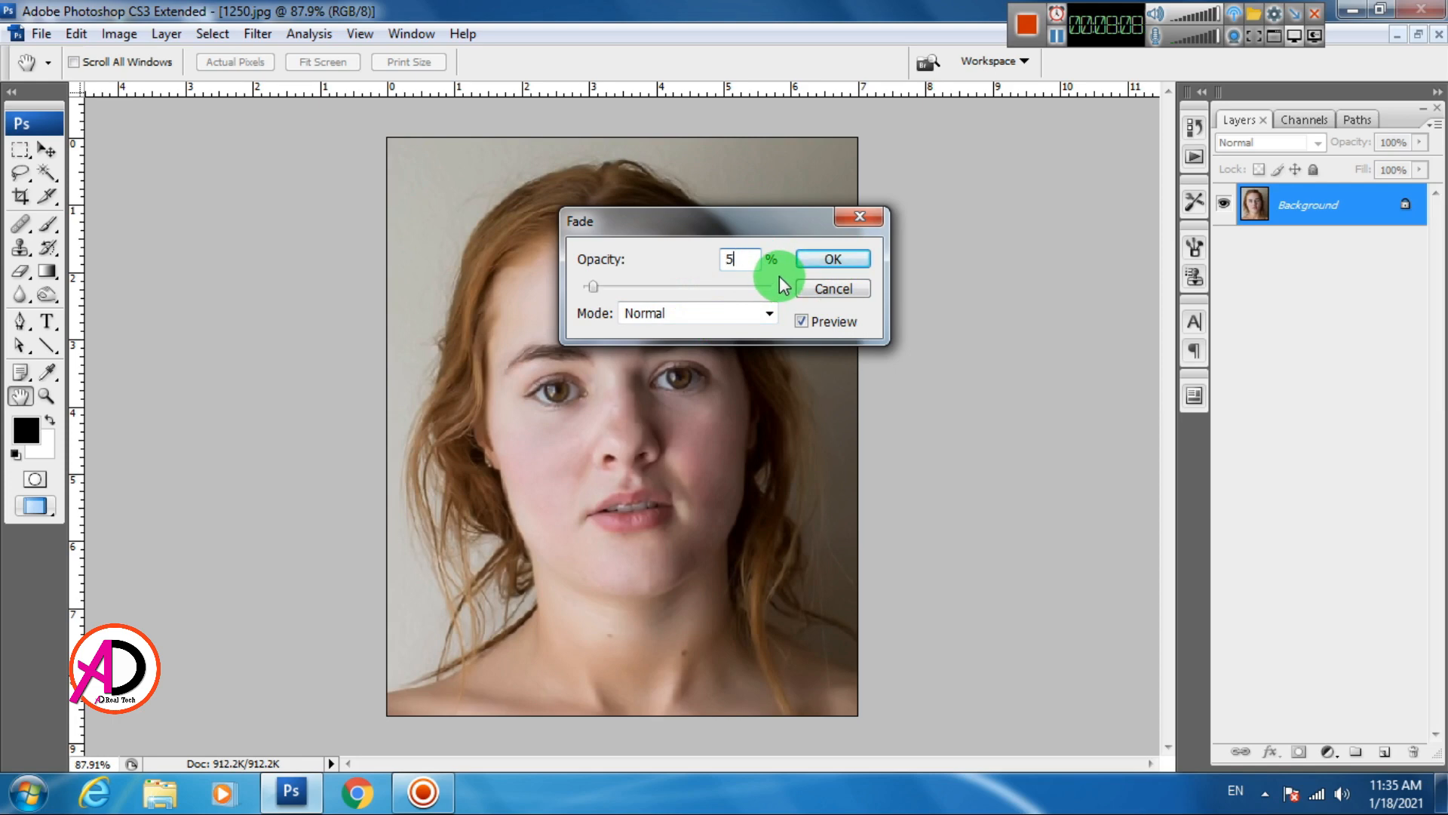
text(0)
click(831, 256)
- Reduce the Clone Stamp brush to 30 and clone sampled skin along the nose from the bridge to the tip
key(s)
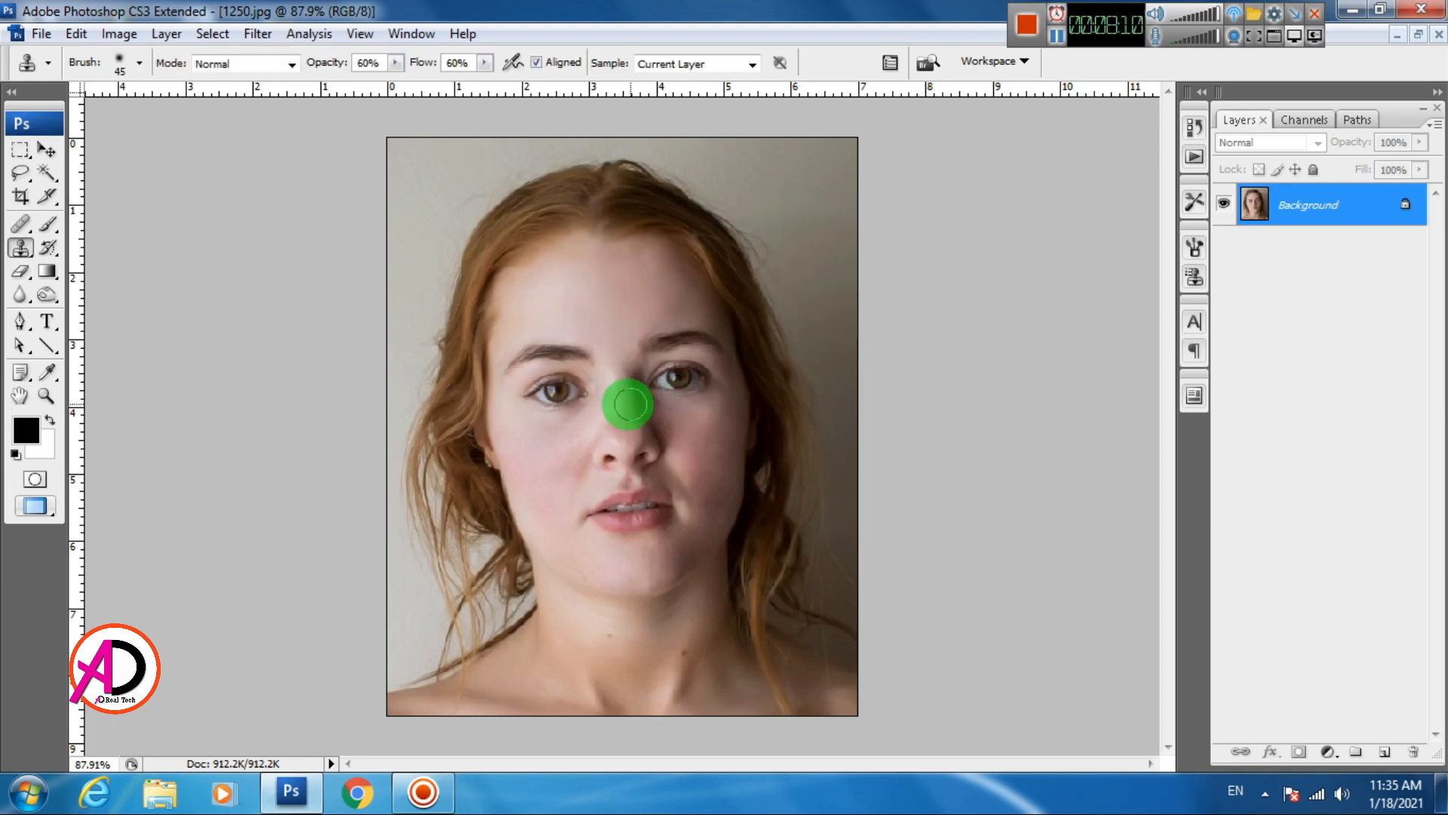
scroll(622, 407, up, 6)
drag(669, 504, 678, 412)
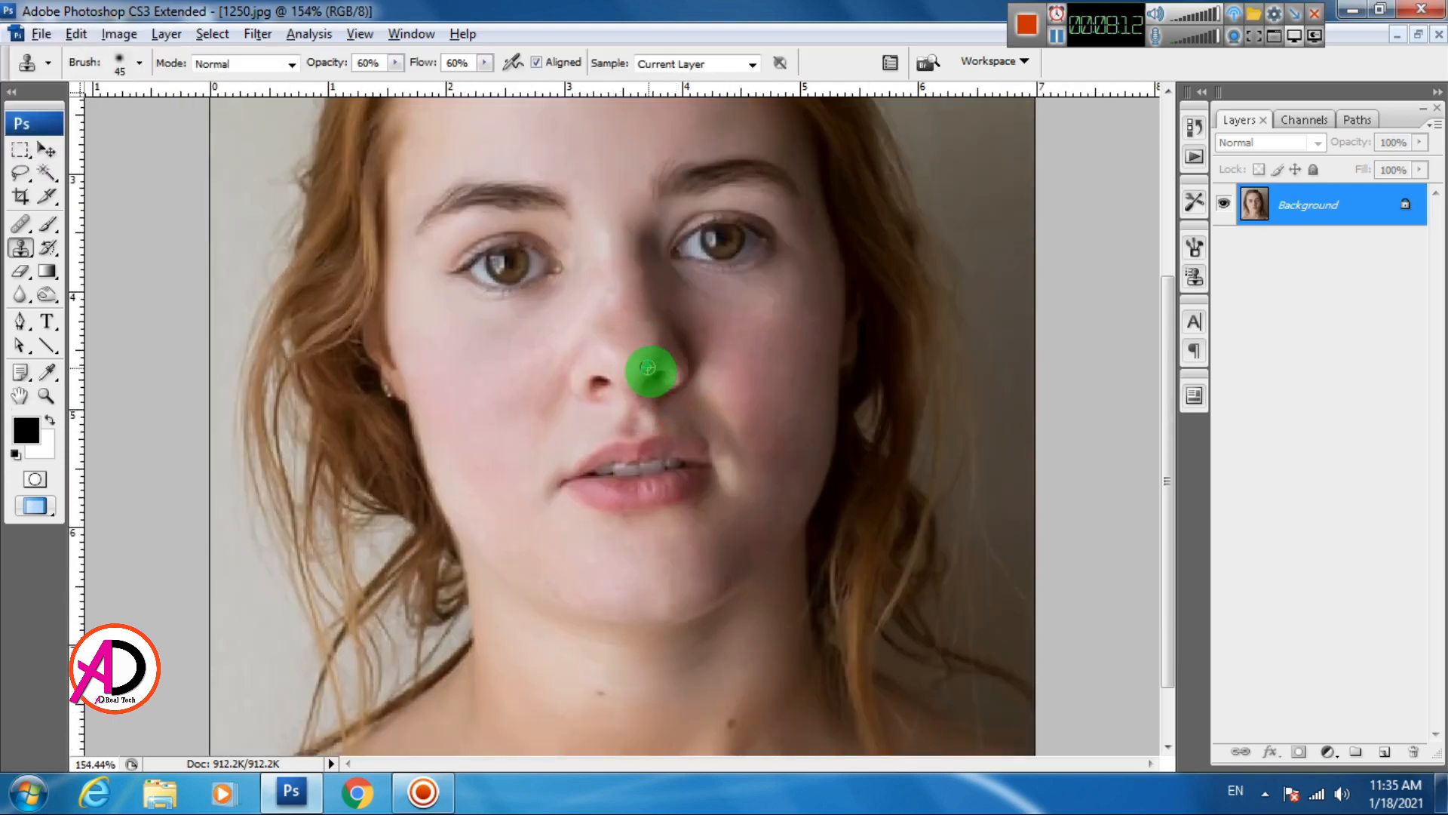
scroll(647, 368, up, 4)
key(alt+space)
drag(591, 313, 586, 405)
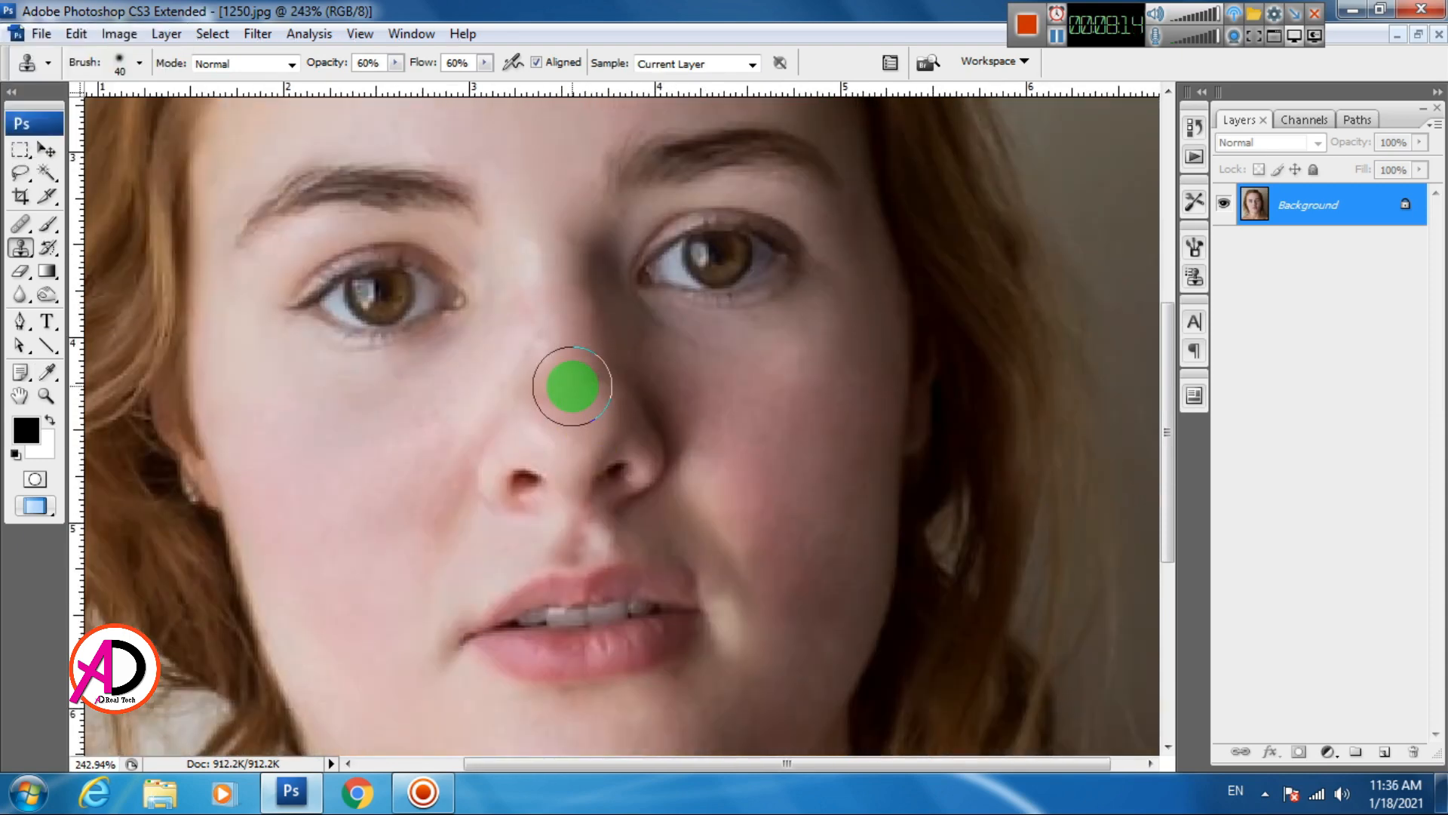
right_click(20, 248)
click(91, 243)
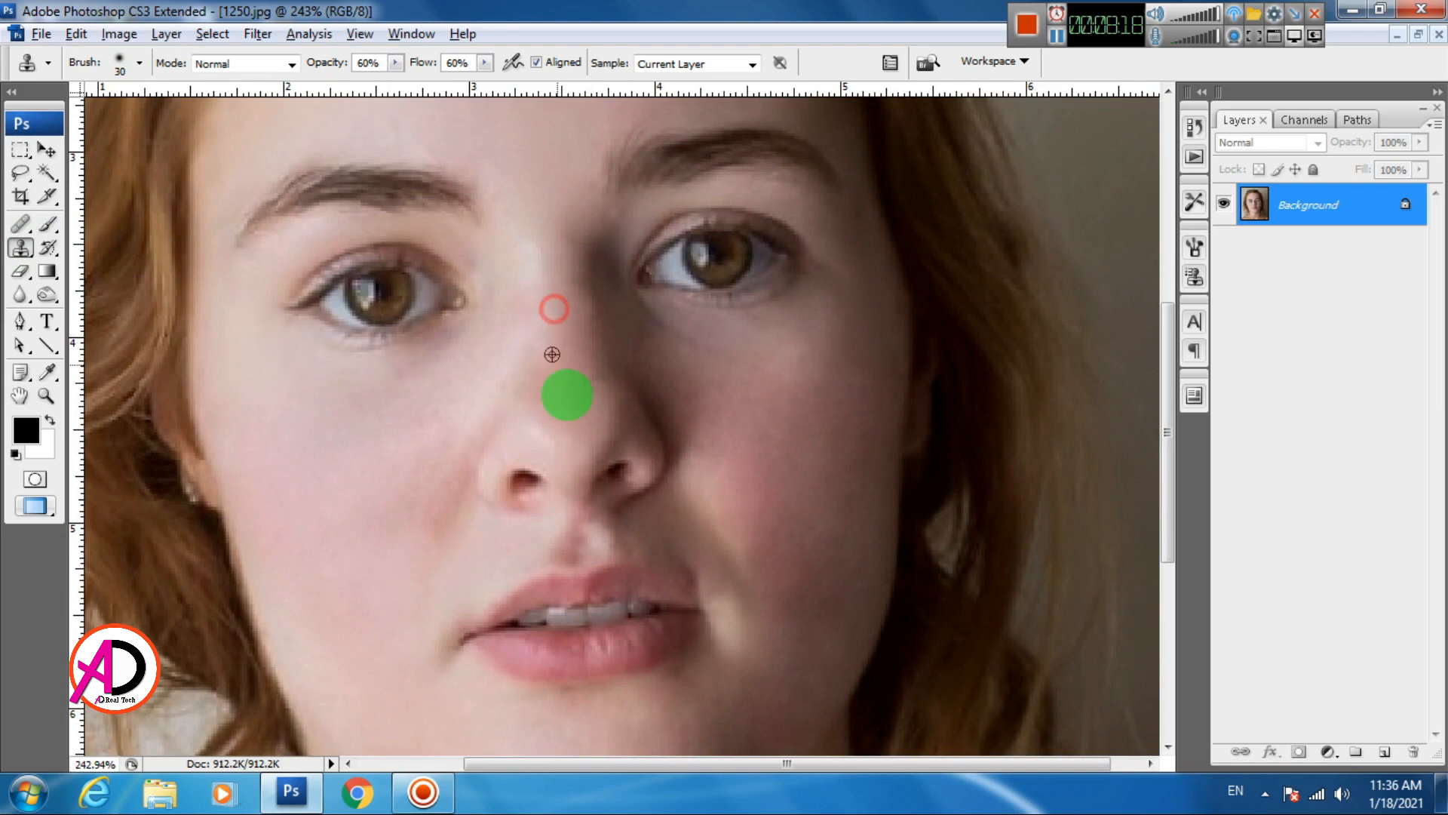
click(552, 311)
click(546, 279)
alt+click(569, 364)
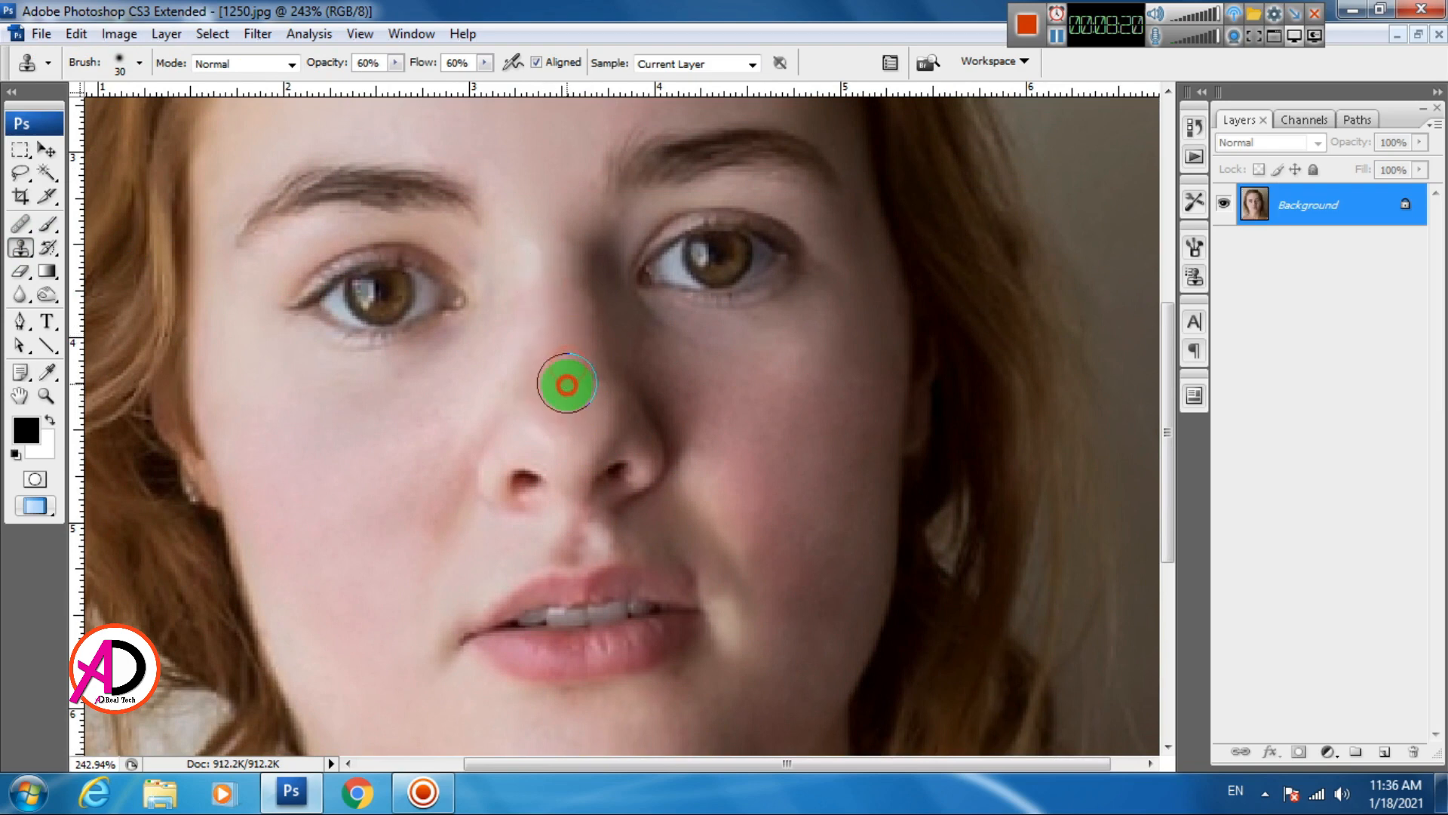
click(558, 249)
click(581, 336)
click(582, 392)
click(575, 460)
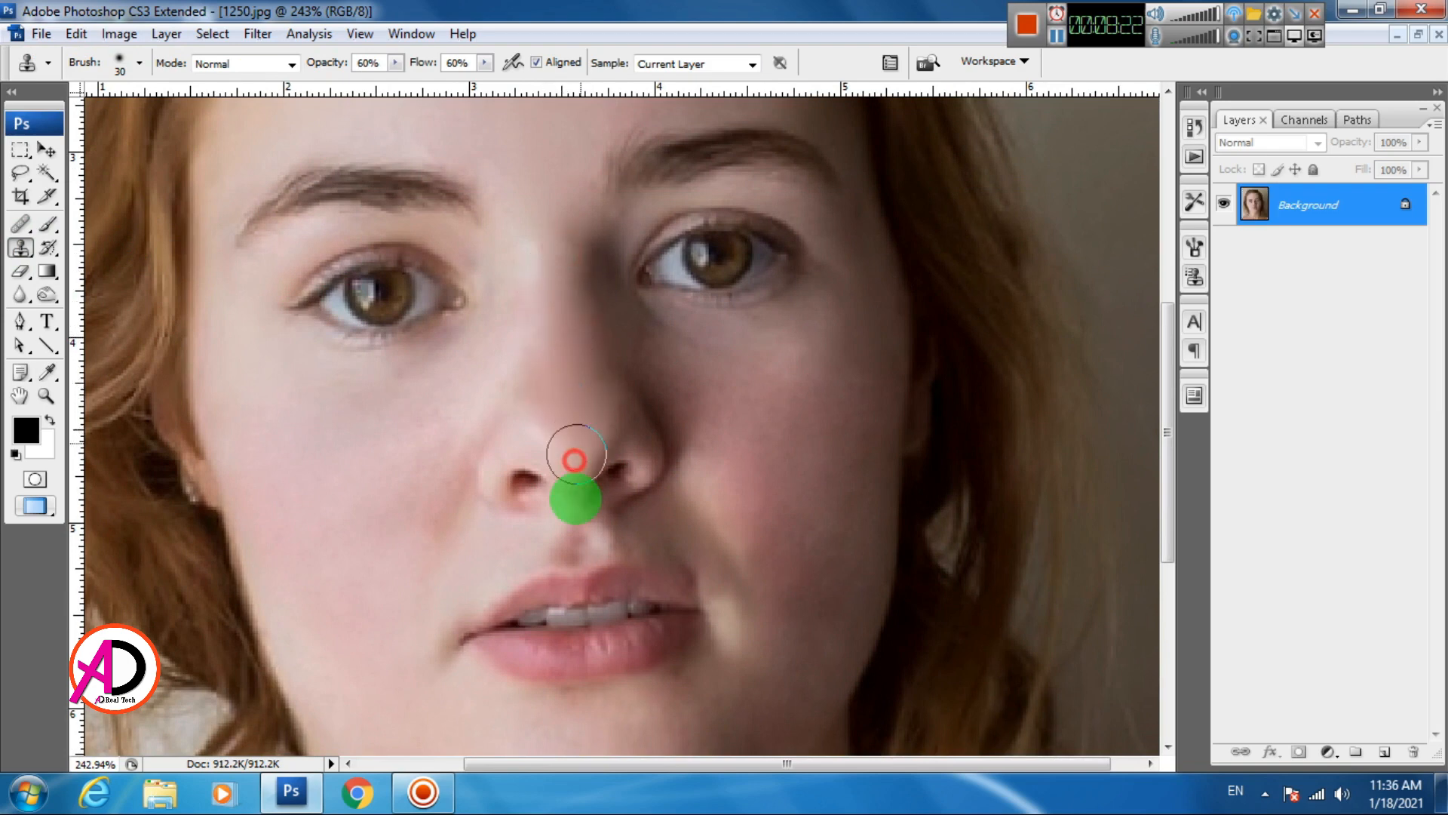
- Clone sampled skin over the chin and along the jawline on both sides below the mouth
scroll(549, 362, down, 5)
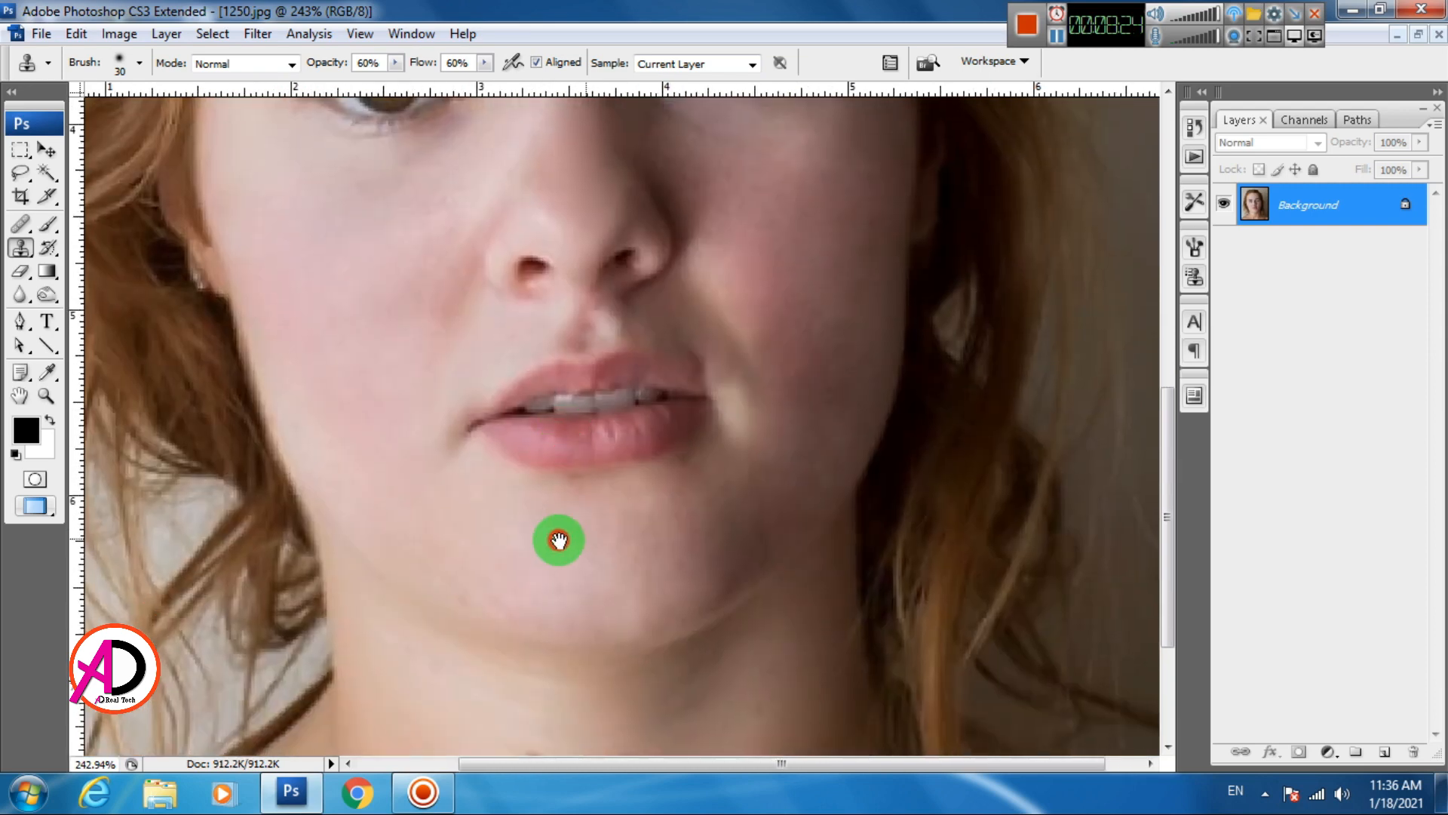
drag(559, 540, 555, 543)
click(391, 553)
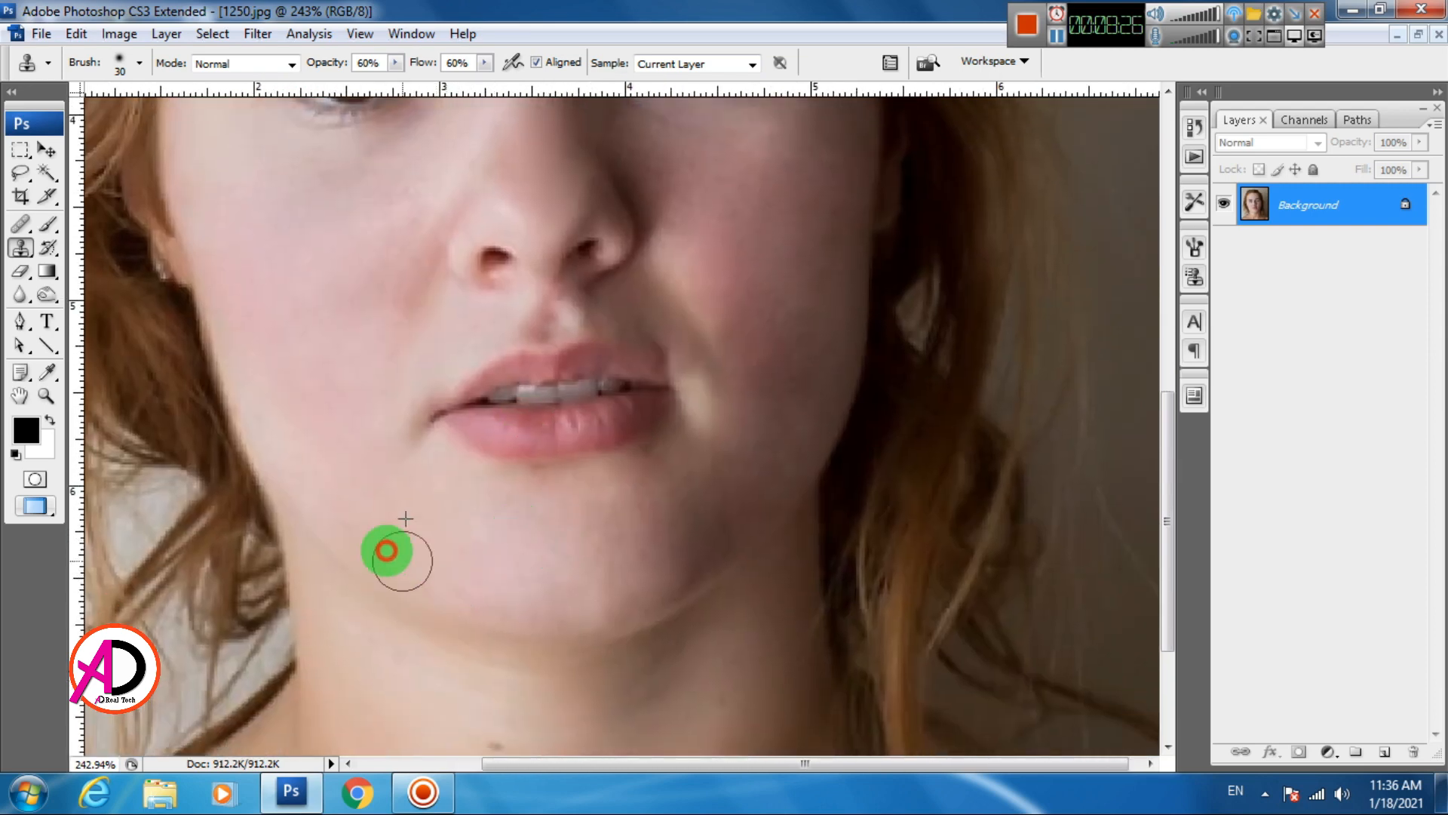
drag(535, 580, 516, 638)
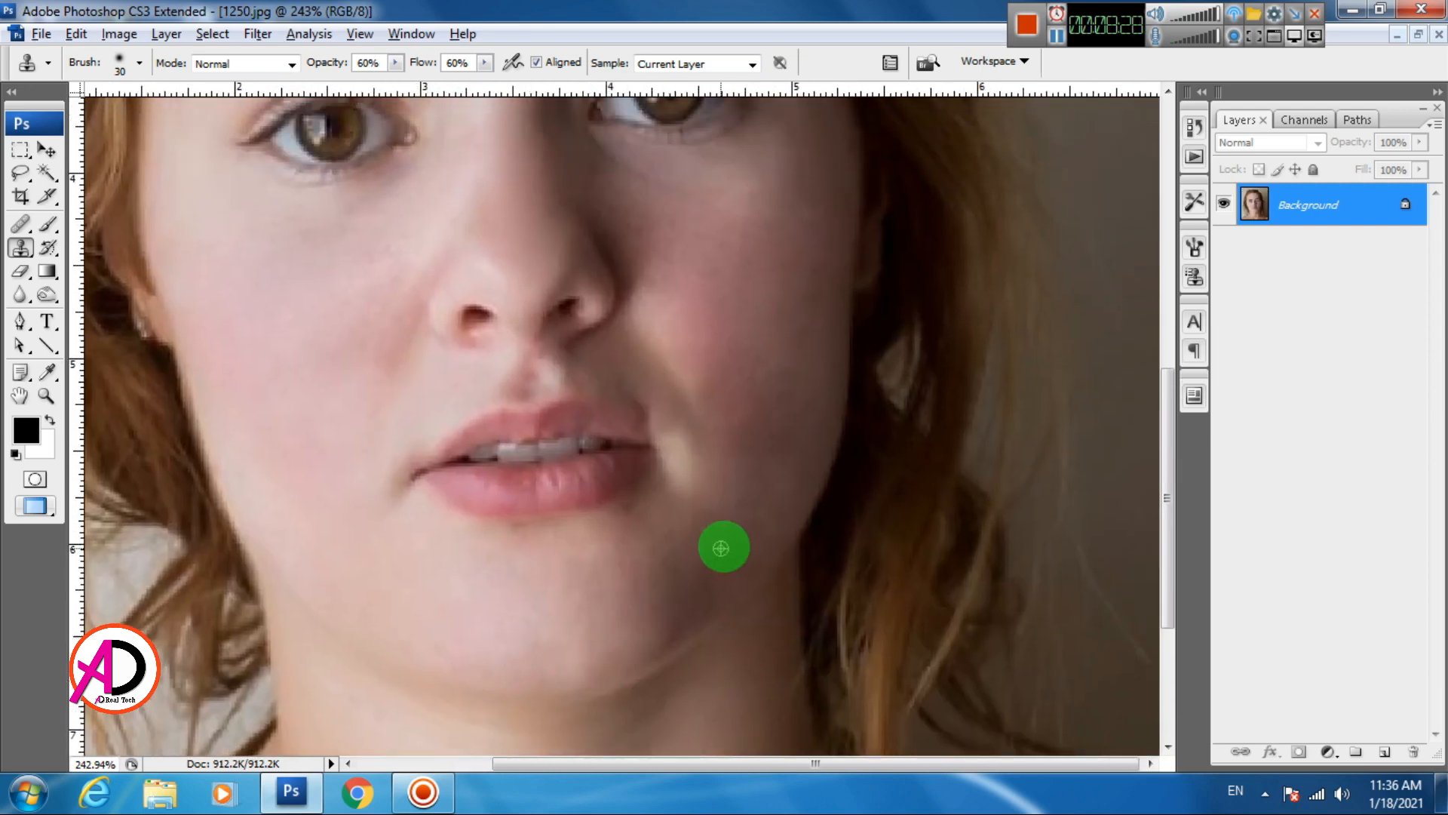
click(694, 586)
click(726, 538)
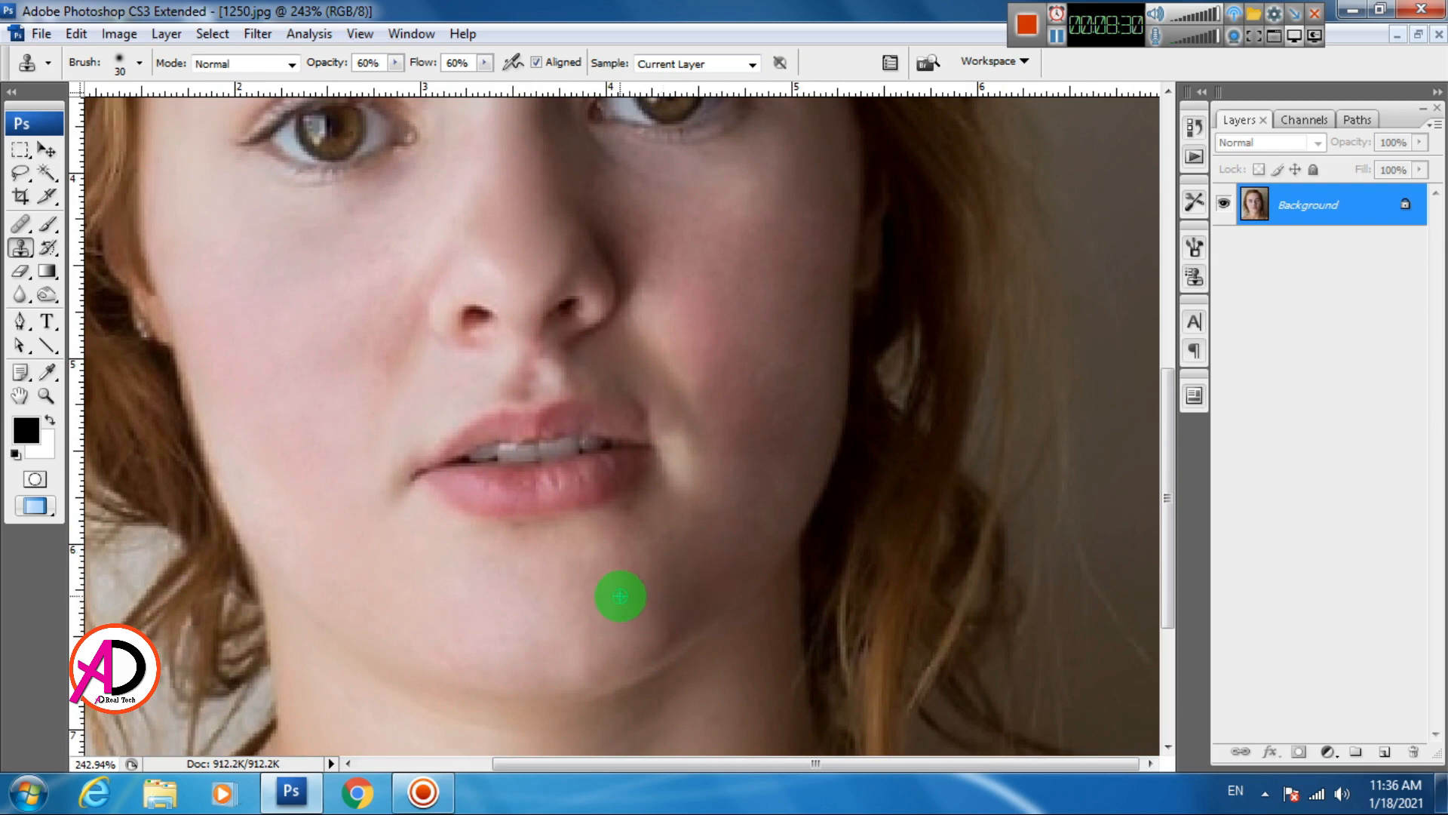
mouse_move(666, 583)
mouse_down()
mouse_move(695, 528)
mouse_move(619, 620)
mouse_move(709, 568)
mouse_move(637, 606)
mouse_move(675, 491)
mouse_move(664, 670)
mouse_up()
- Smooth the image-right cheek by stamping sampled cheek skin from beside the mouth up to below the eye
click(783, 482)
click(747, 560)
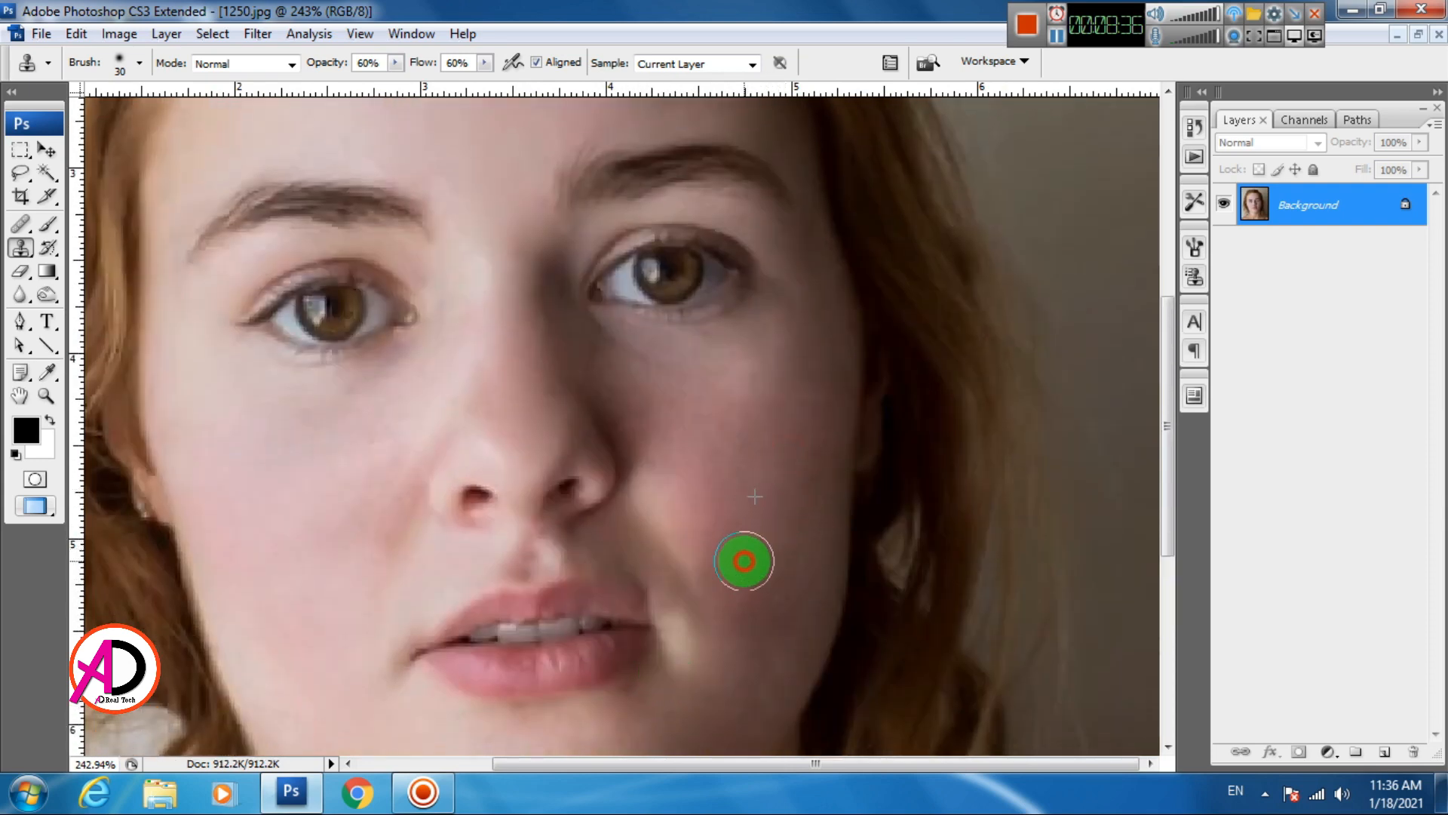
click(769, 494)
key(alt+space)
drag(775, 518, 788, 584)
click(743, 503)
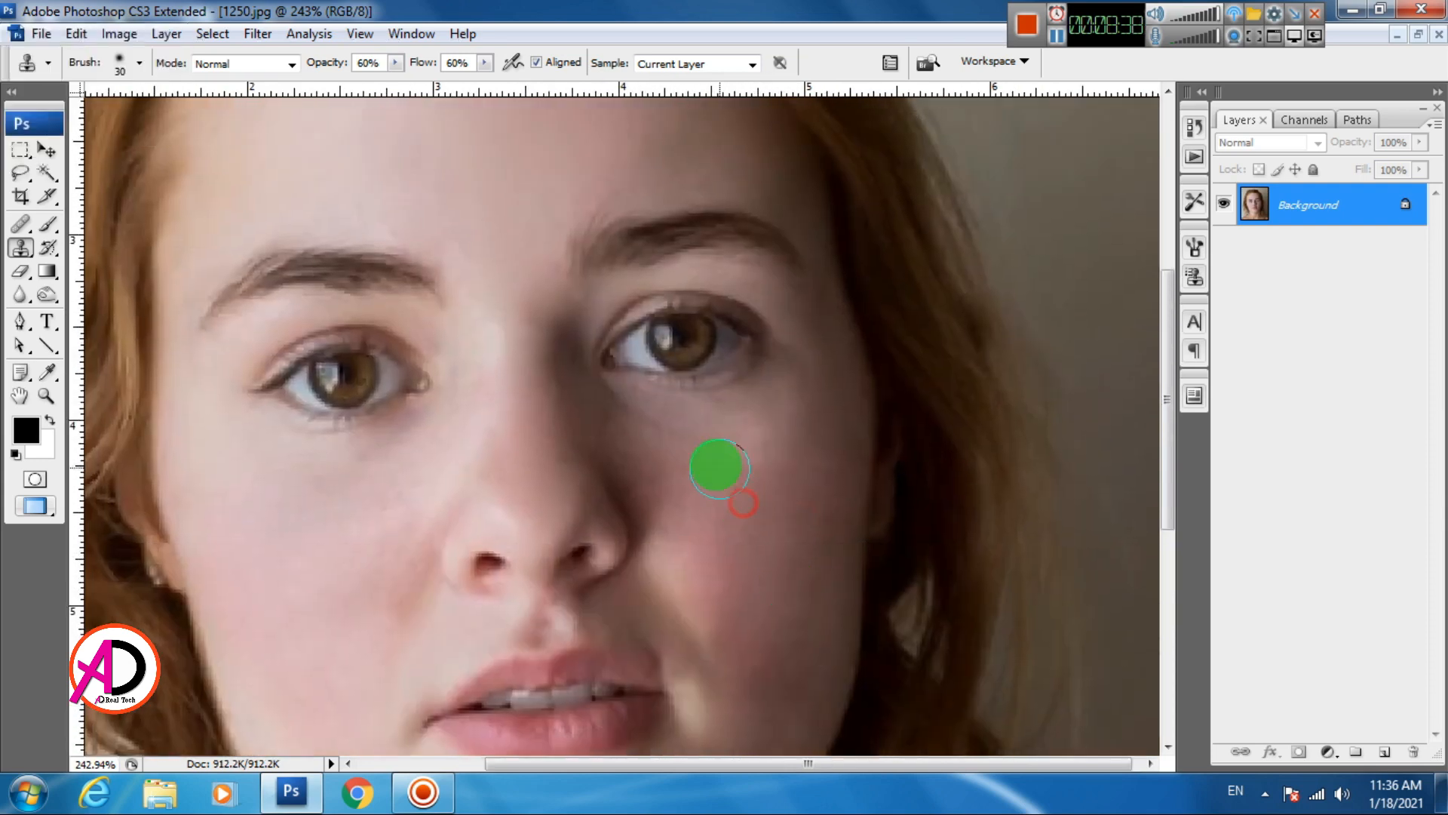
drag(729, 537, 716, 576)
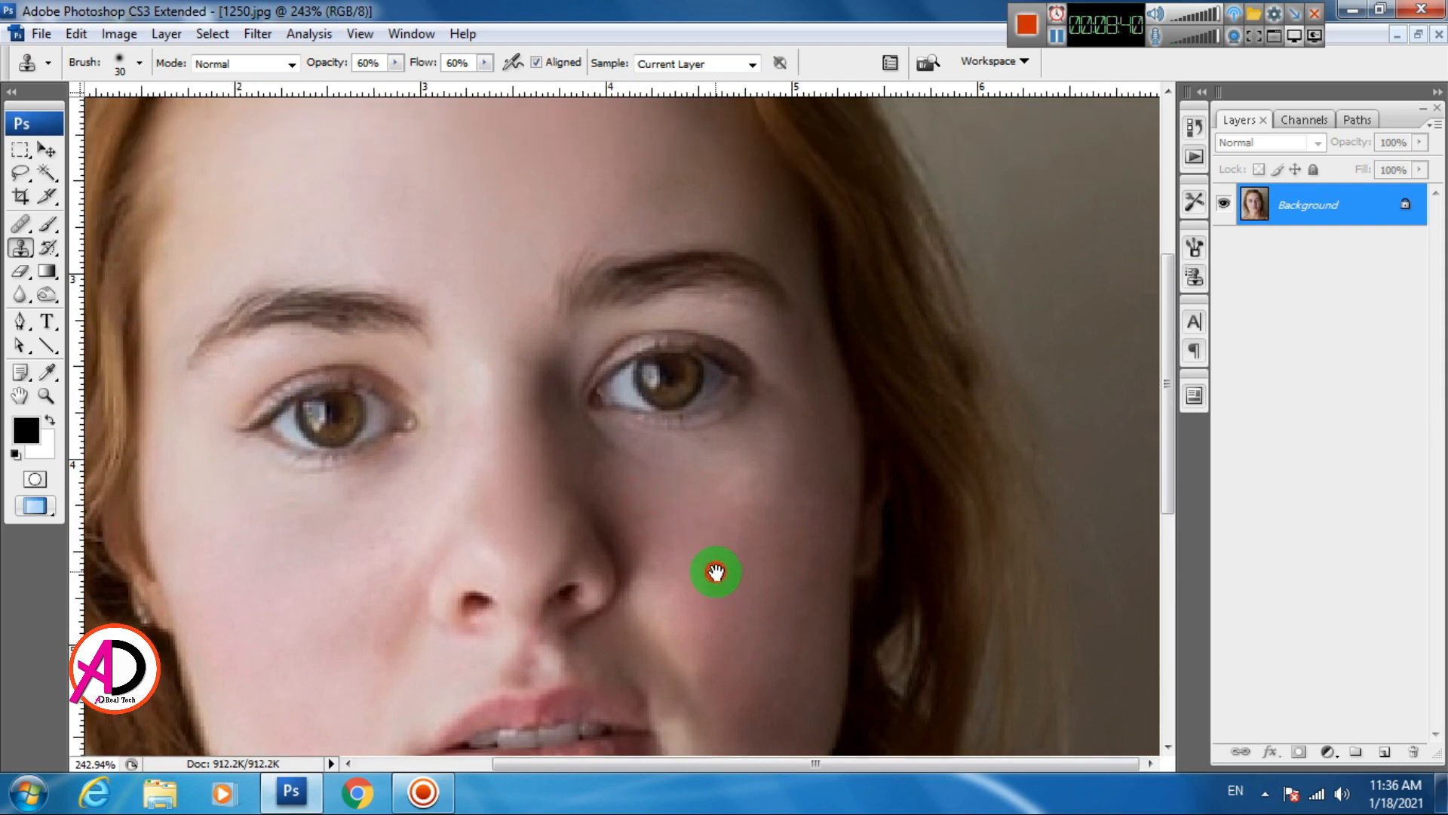
- Clone sampled skin over the image-left side and centre of the forehead above the eyebrows
mouse_move(394, 562)
mouse_down()
mouse_move(492, 538)
mouse_move(469, 624)
mouse_up()
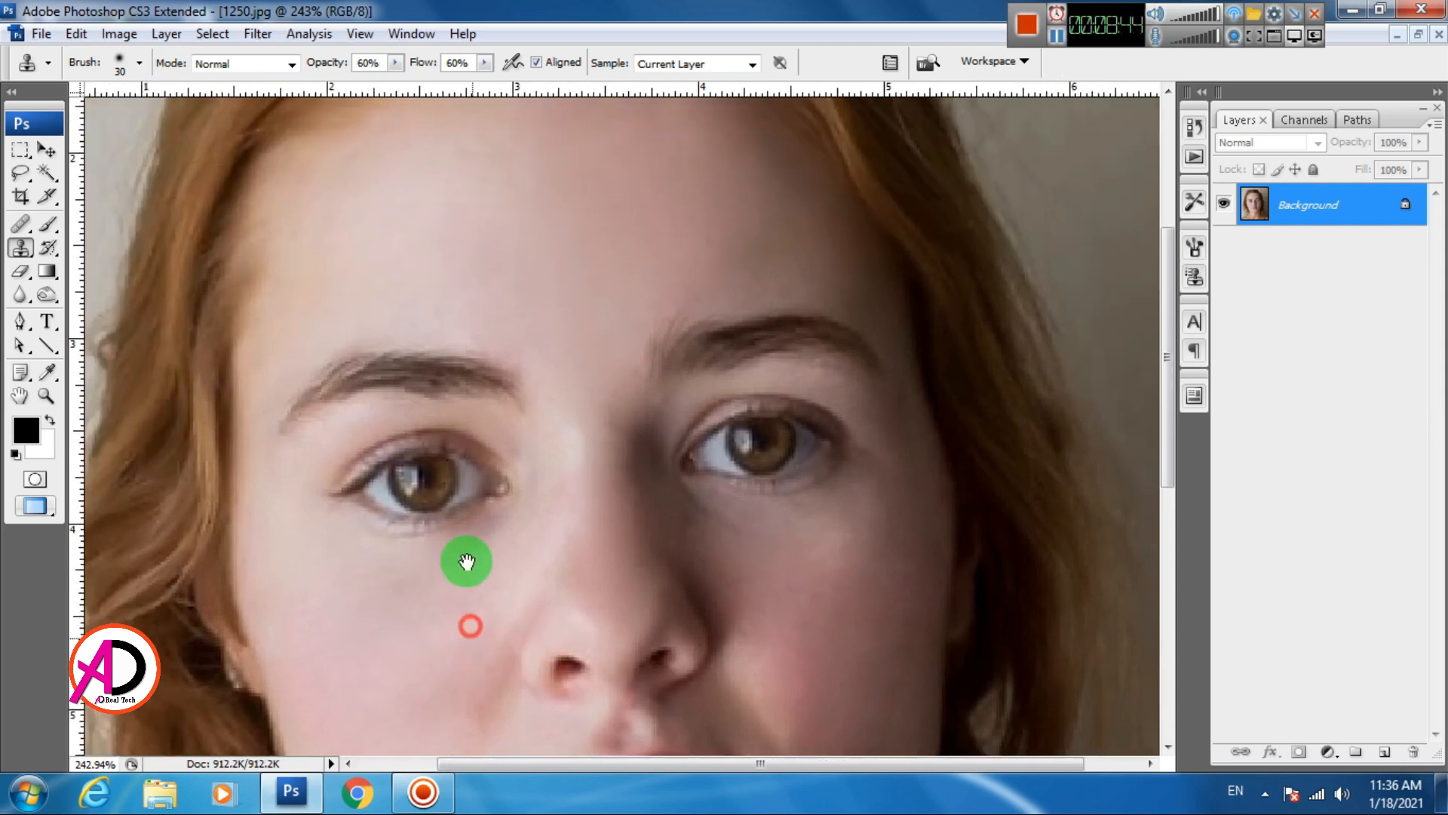
mouse_move(492, 471)
mouse_down()
mouse_move(475, 640)
mouse_move(483, 601)
mouse_up()
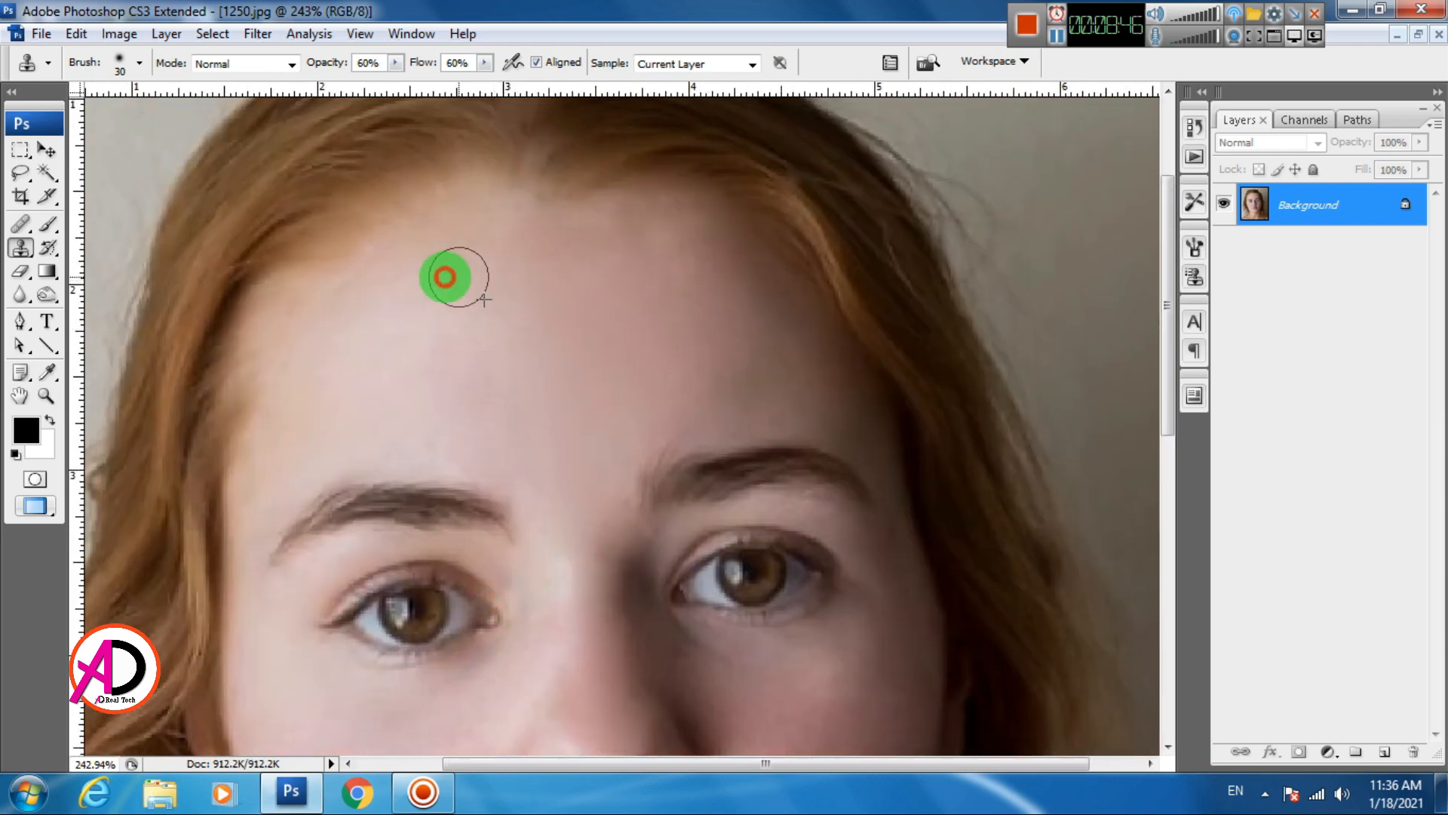
mouse_move(441, 330)
mouse_down()
mouse_move(466, 331)
mouse_move(401, 352)
mouse_up()
drag(503, 390, 459, 343)
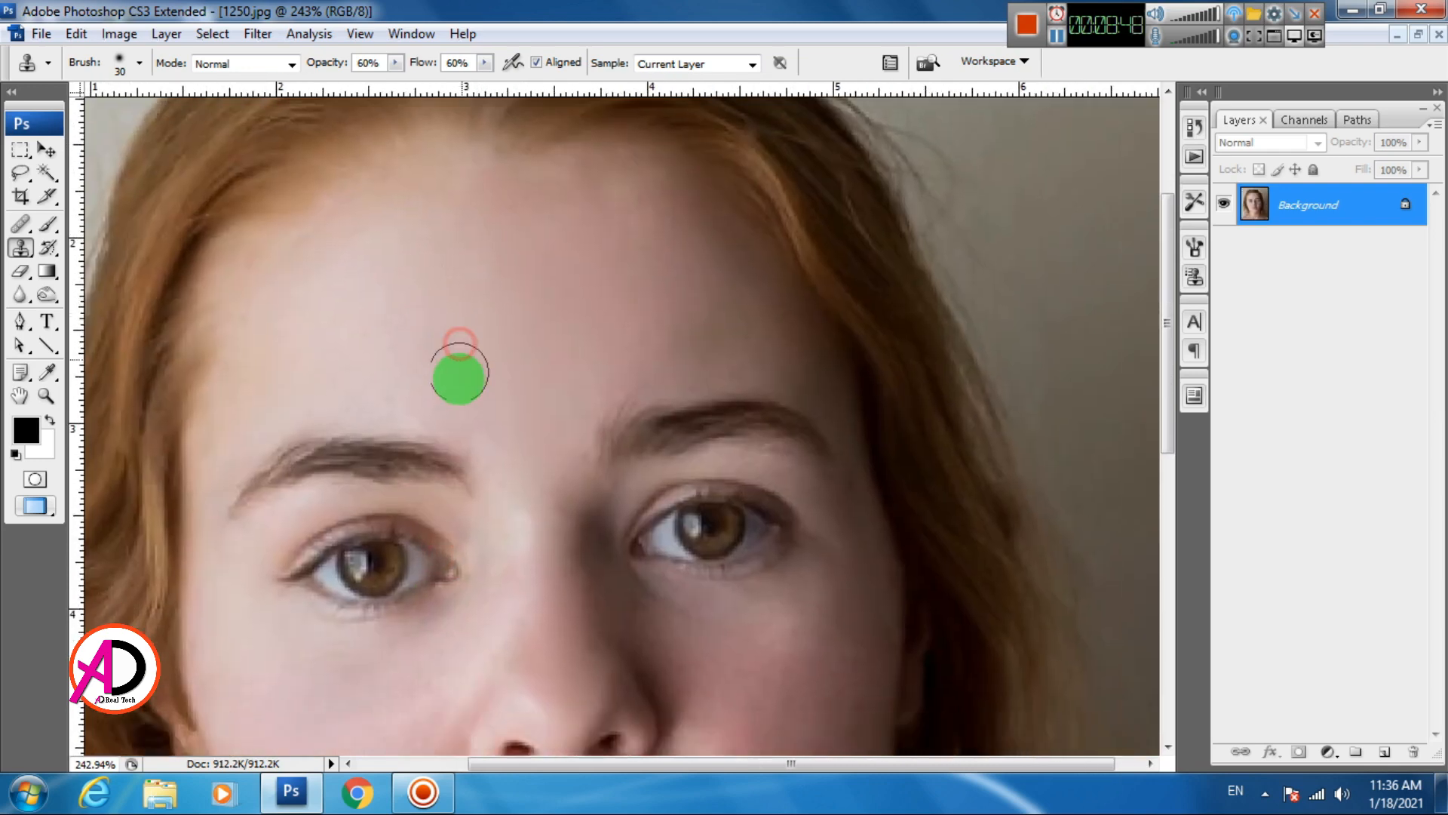
click(460, 378)
drag(408, 390, 340, 381)
drag(519, 368, 496, 310)
- Stamp sampled skin over the nose bridge between the eyes and over the chin below the lips
mouse_move(509, 422)
mouse_down()
mouse_move(537, 342)
mouse_move(518, 353)
mouse_move(525, 313)
mouse_move(524, 405)
mouse_up()
alt+click(523, 313)
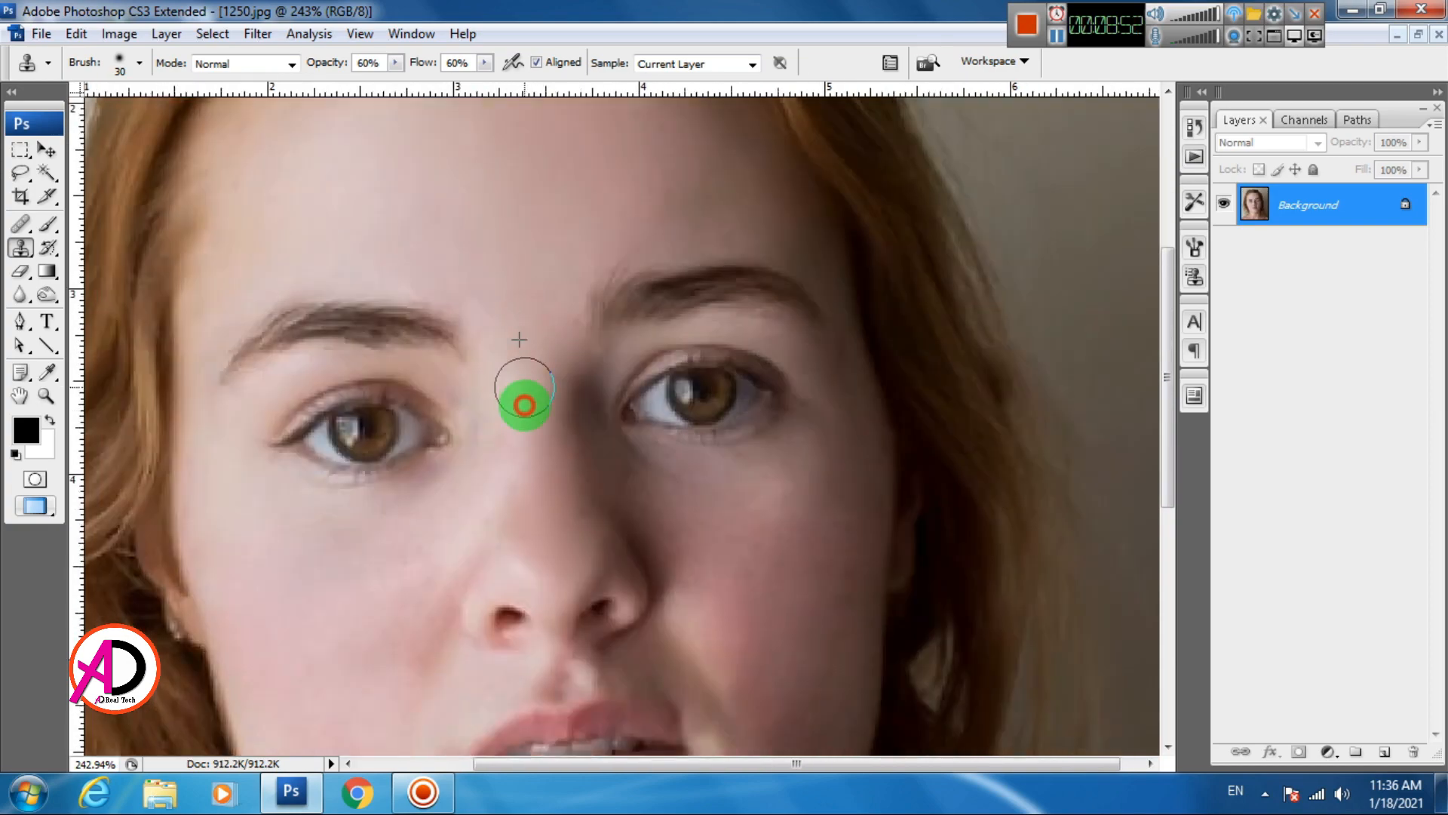
alt+click(544, 559)
drag(584, 513, 549, 337)
drag(559, 463, 563, 362)
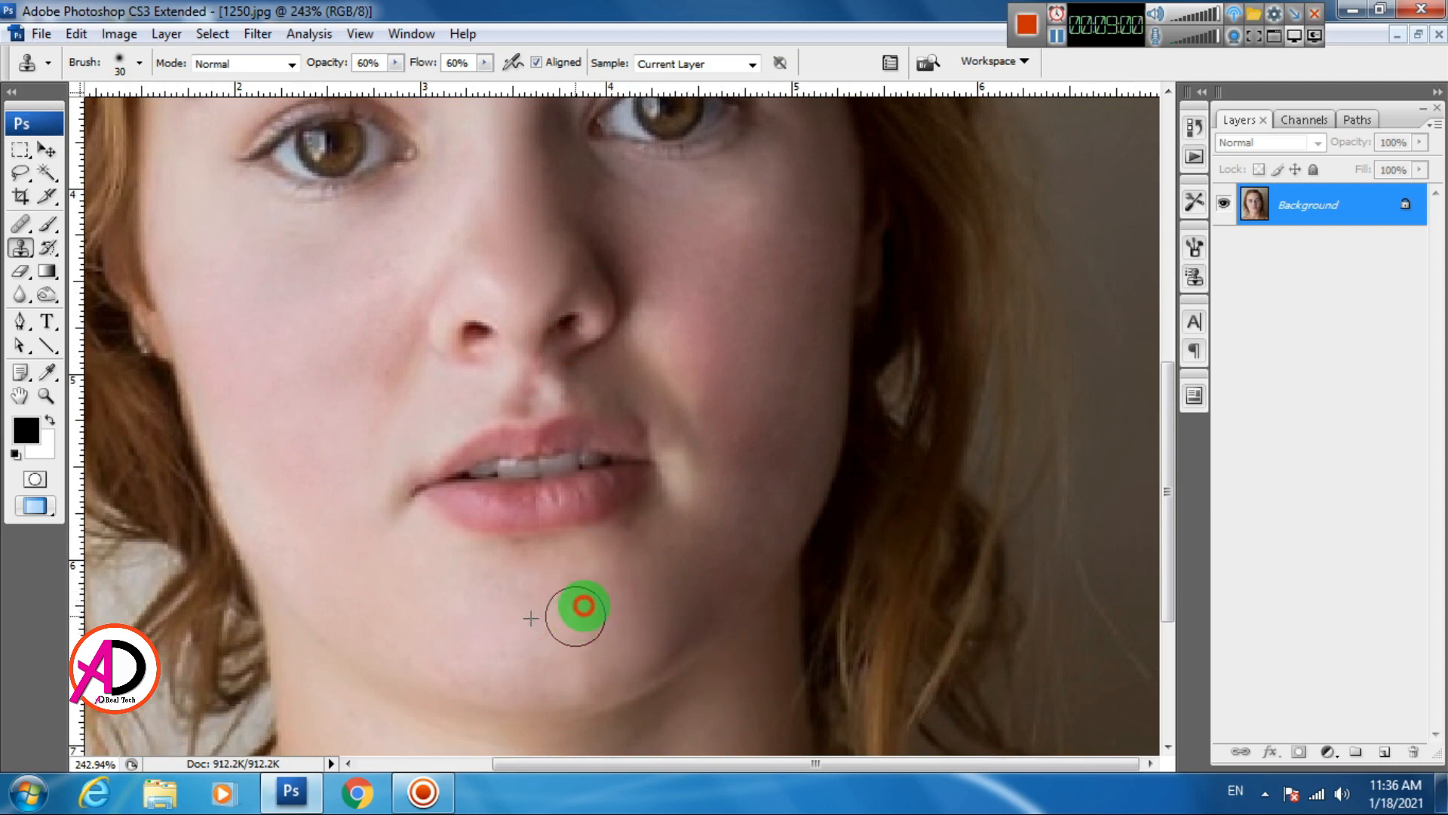
drag(686, 606, 689, 565)
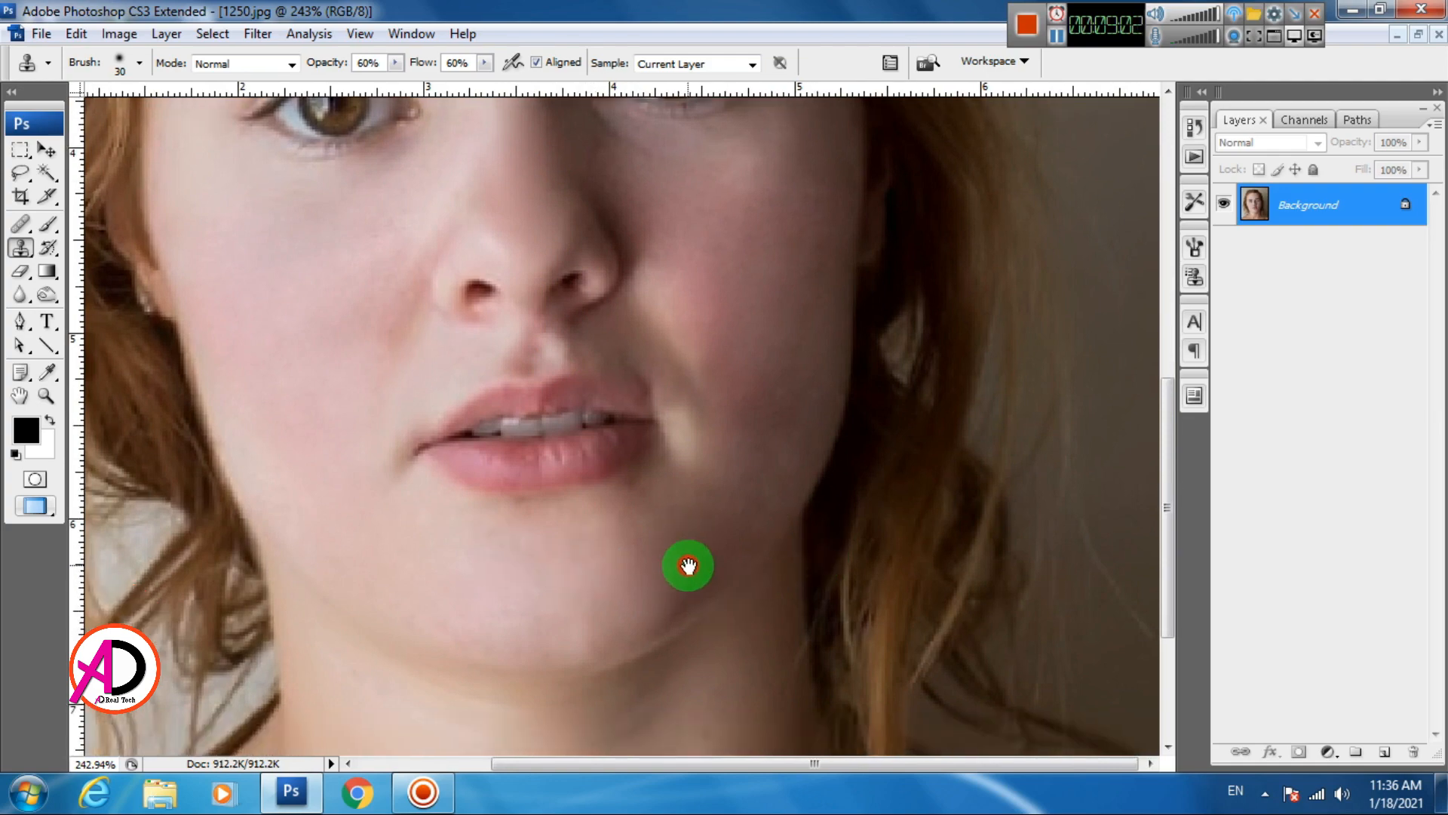
- Remove the two dark spots on the neck by cloning nearby neck skin over them
scroll(672, 541, down, 3)
scroll(671, 542, down, 2)
scroll(687, 563, up, 3)
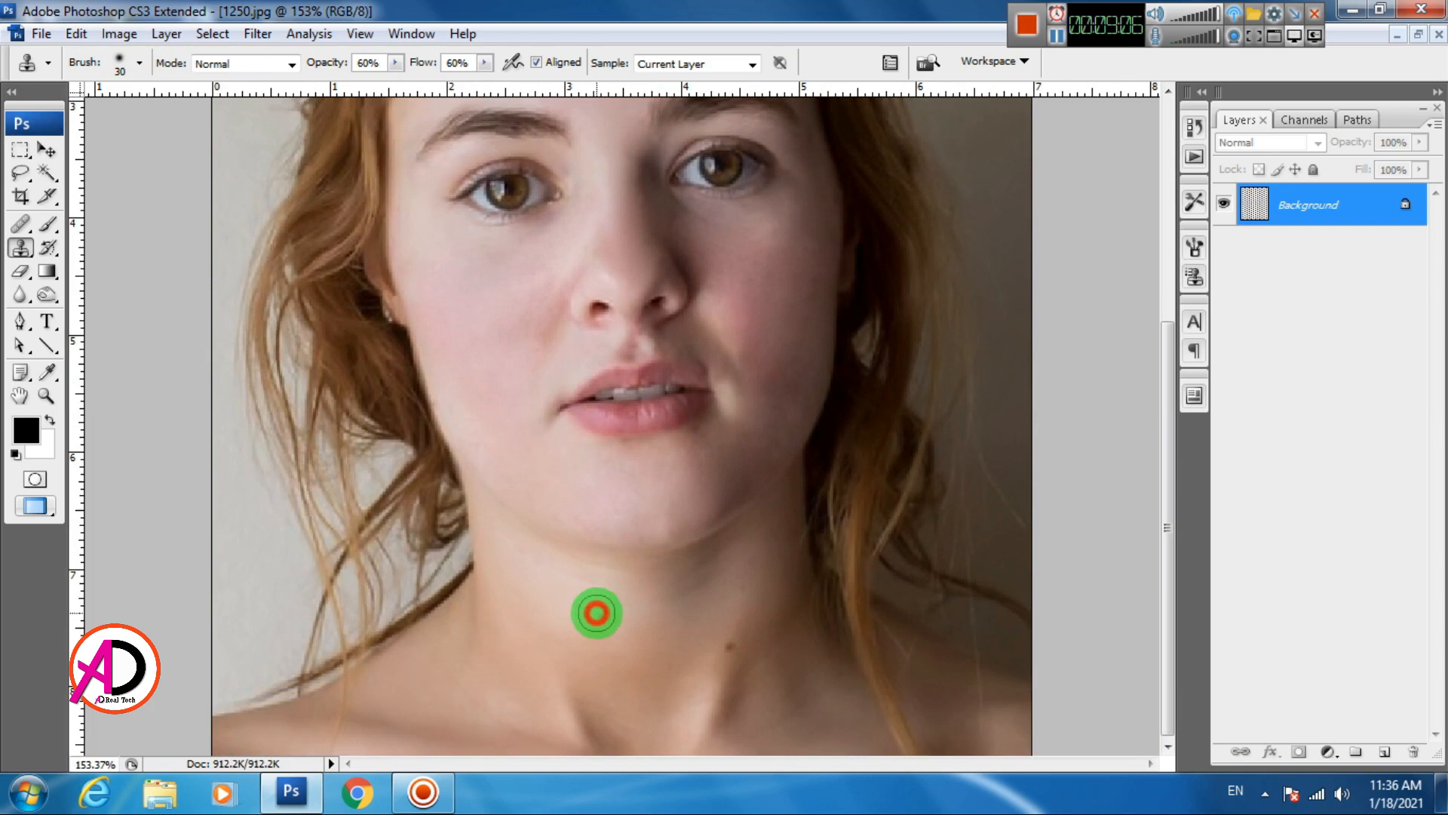
mouse_move(603, 614)
mouse_down()
mouse_move(556, 605)
mouse_move(614, 627)
mouse_up()
alt+click(737, 616)
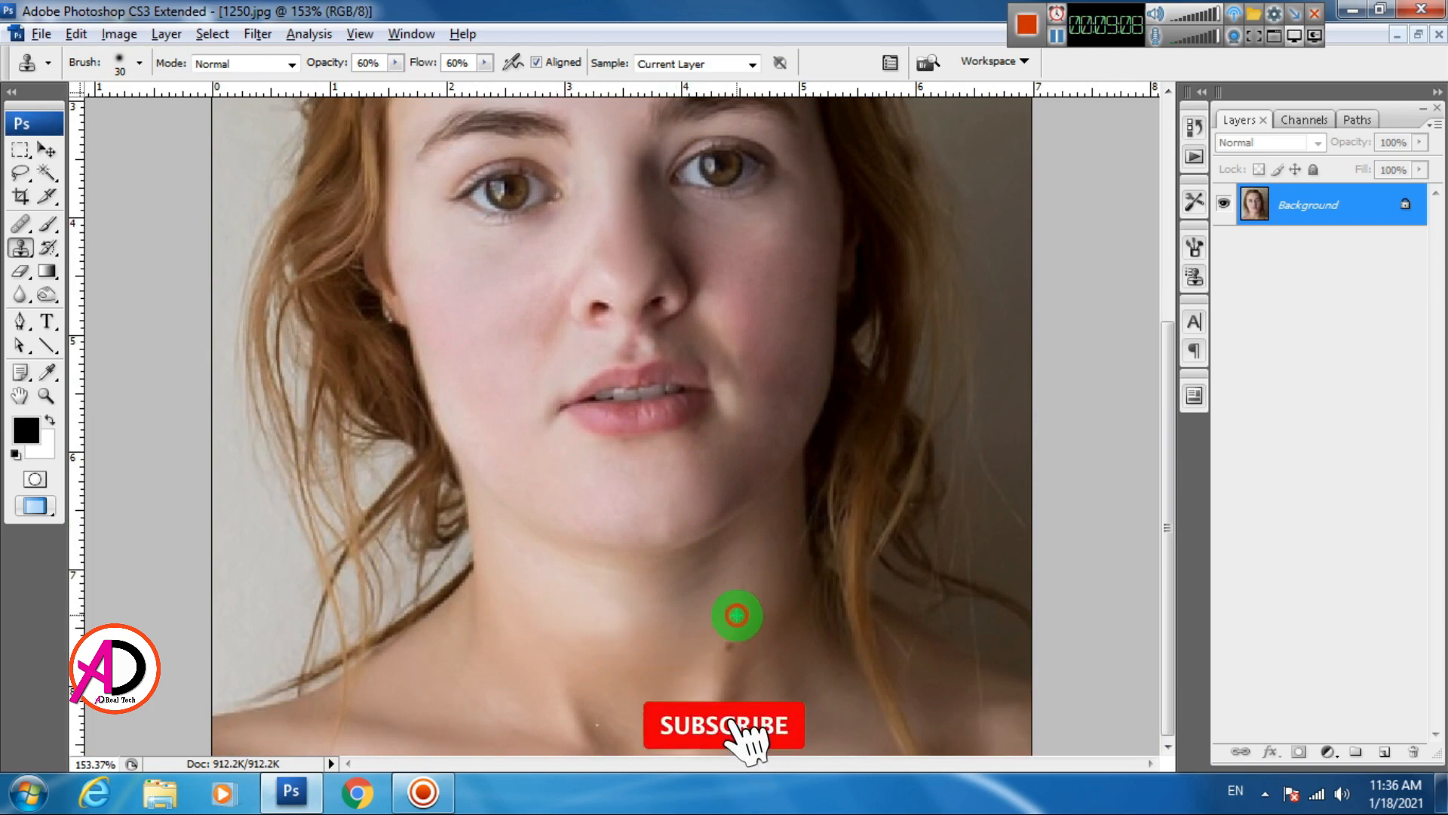
click(731, 633)
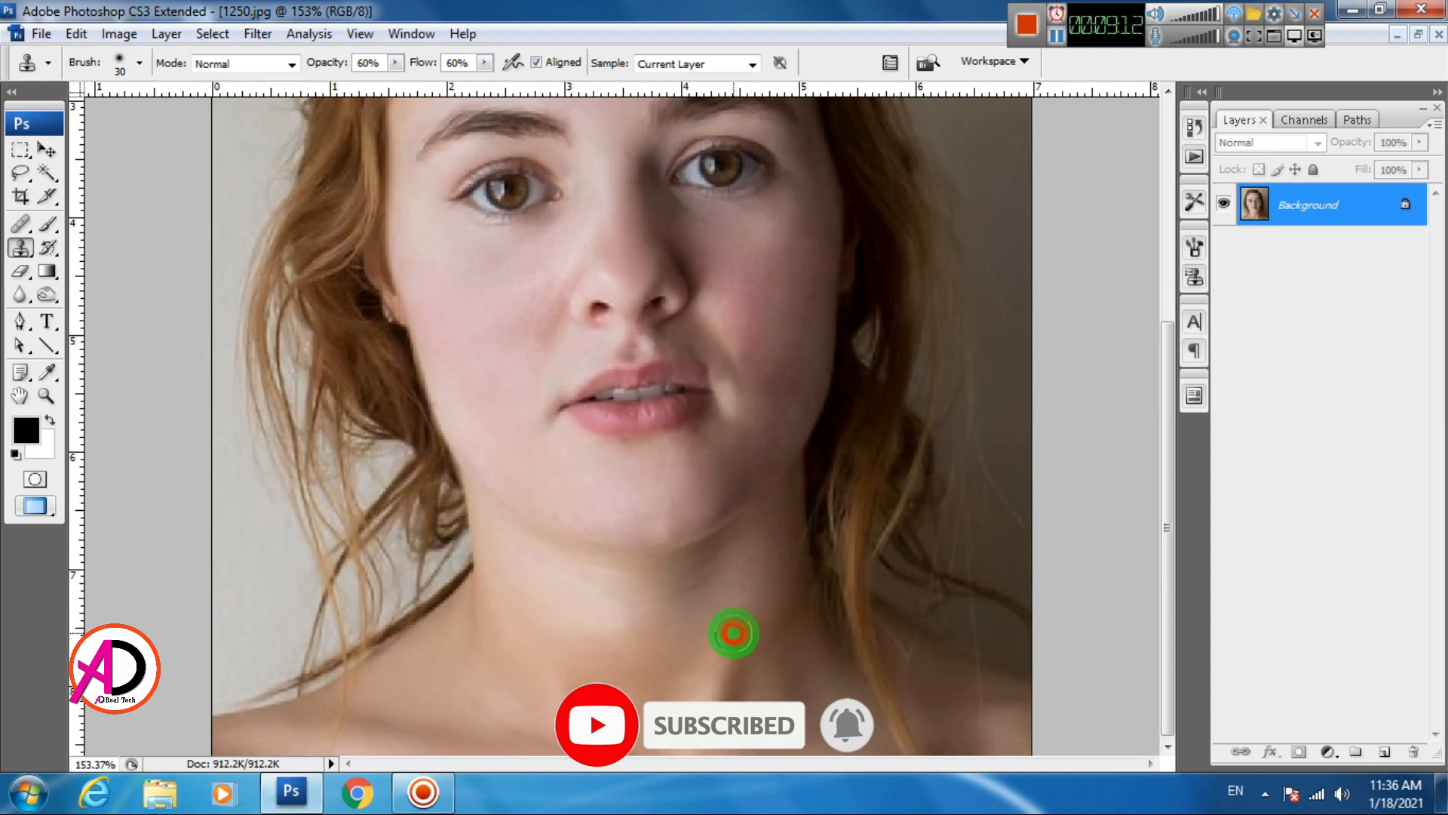
click(732, 639)
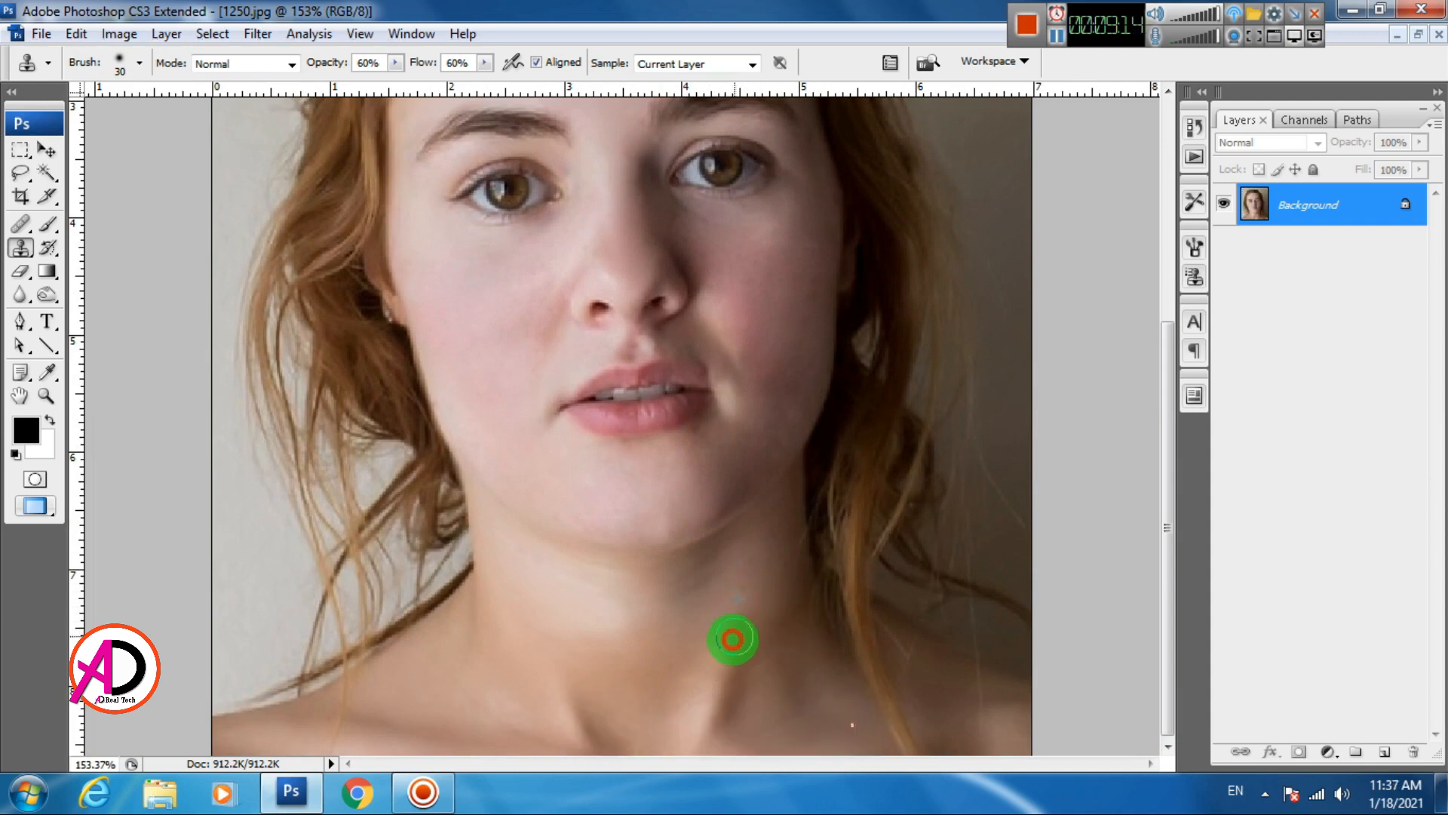
- Examine the retouched portrait as a whole and at closer range for remaining skin flaws
key(ctrl+minus)
key(ctrl+minus)
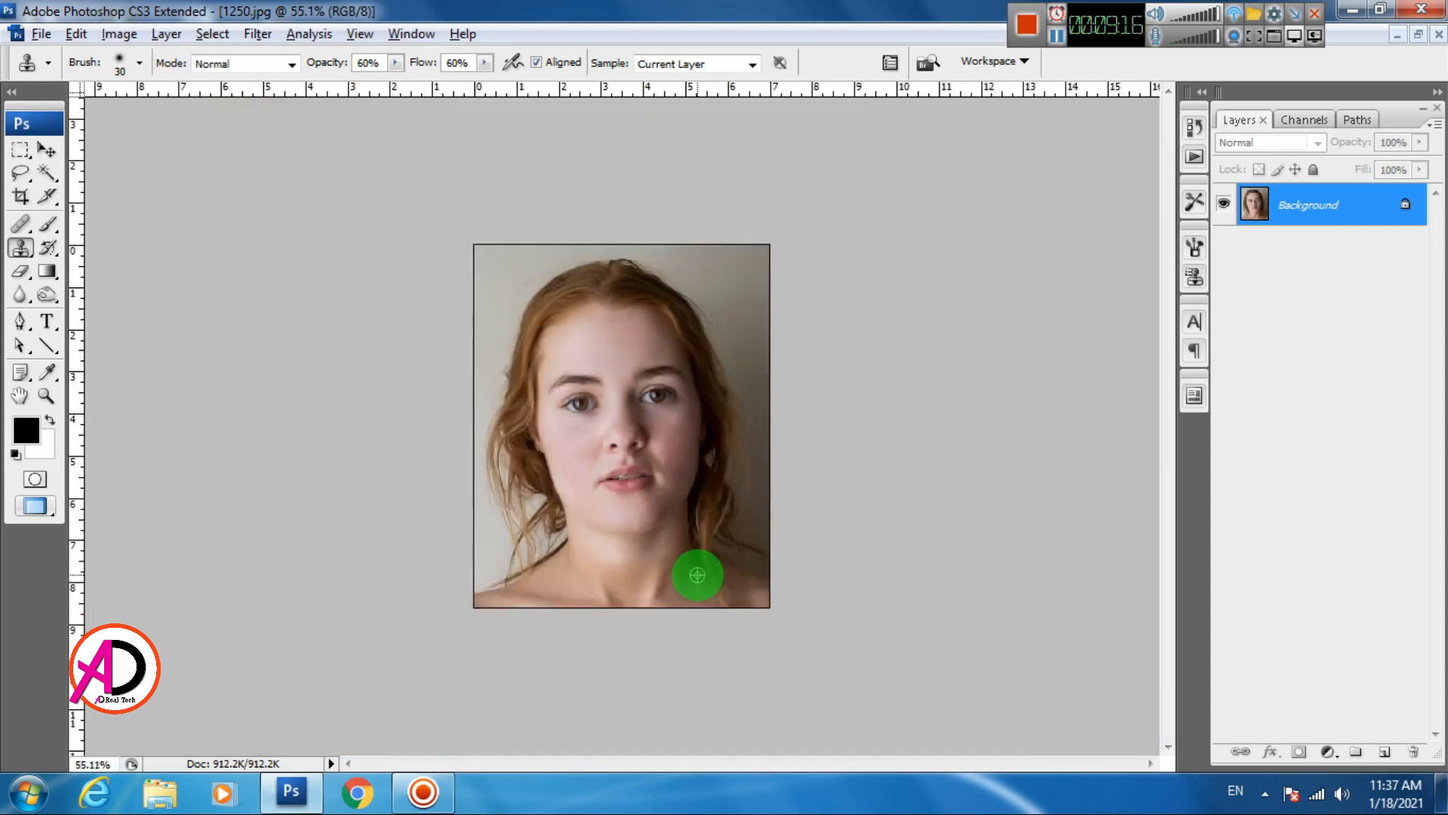
key(ctrl+0)
key(ctrl+plus)
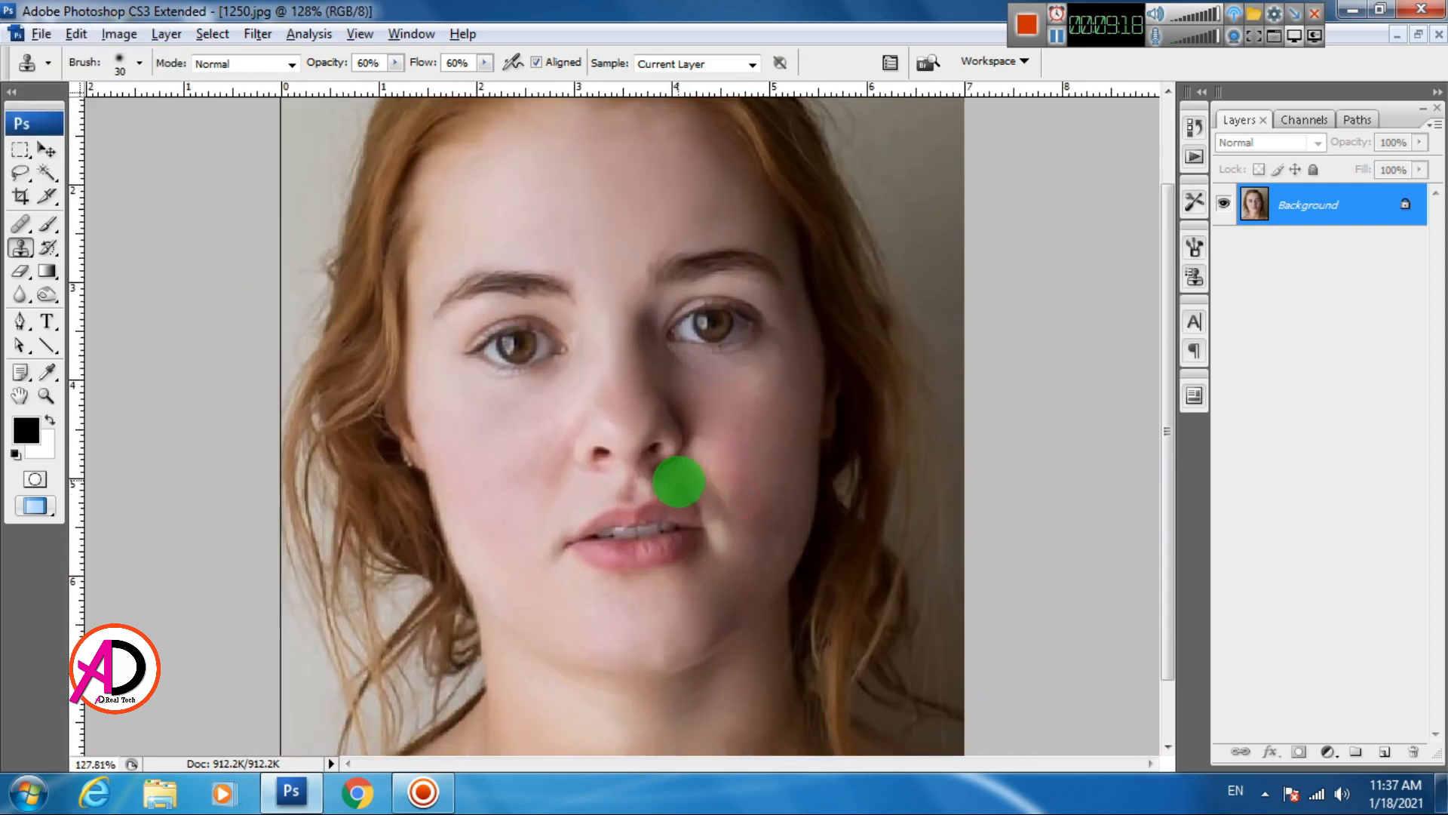
key(ctrl+0)
key(ctrl+plus)
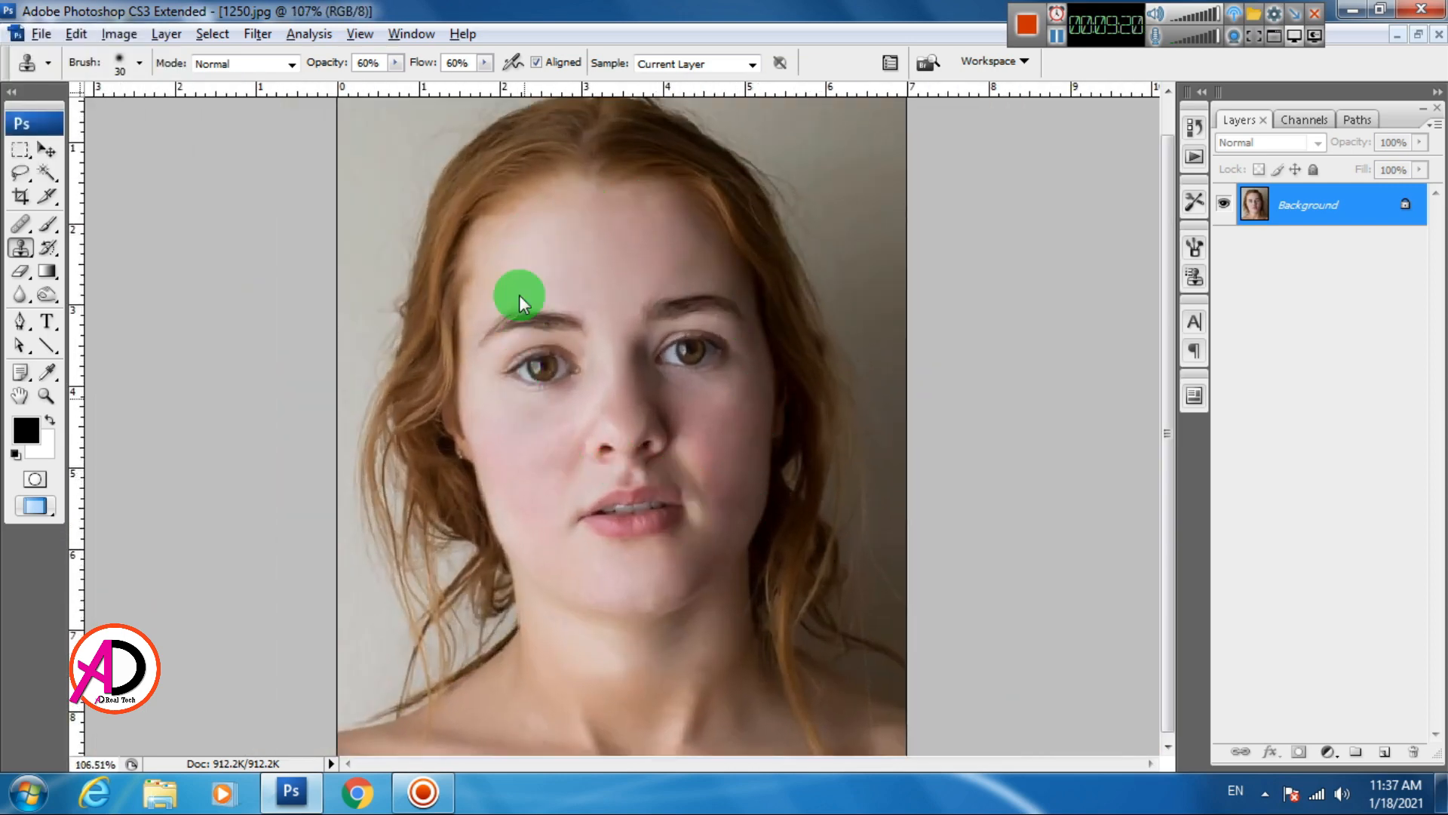
key(ctrl+minus)
key(ctrl+plus)
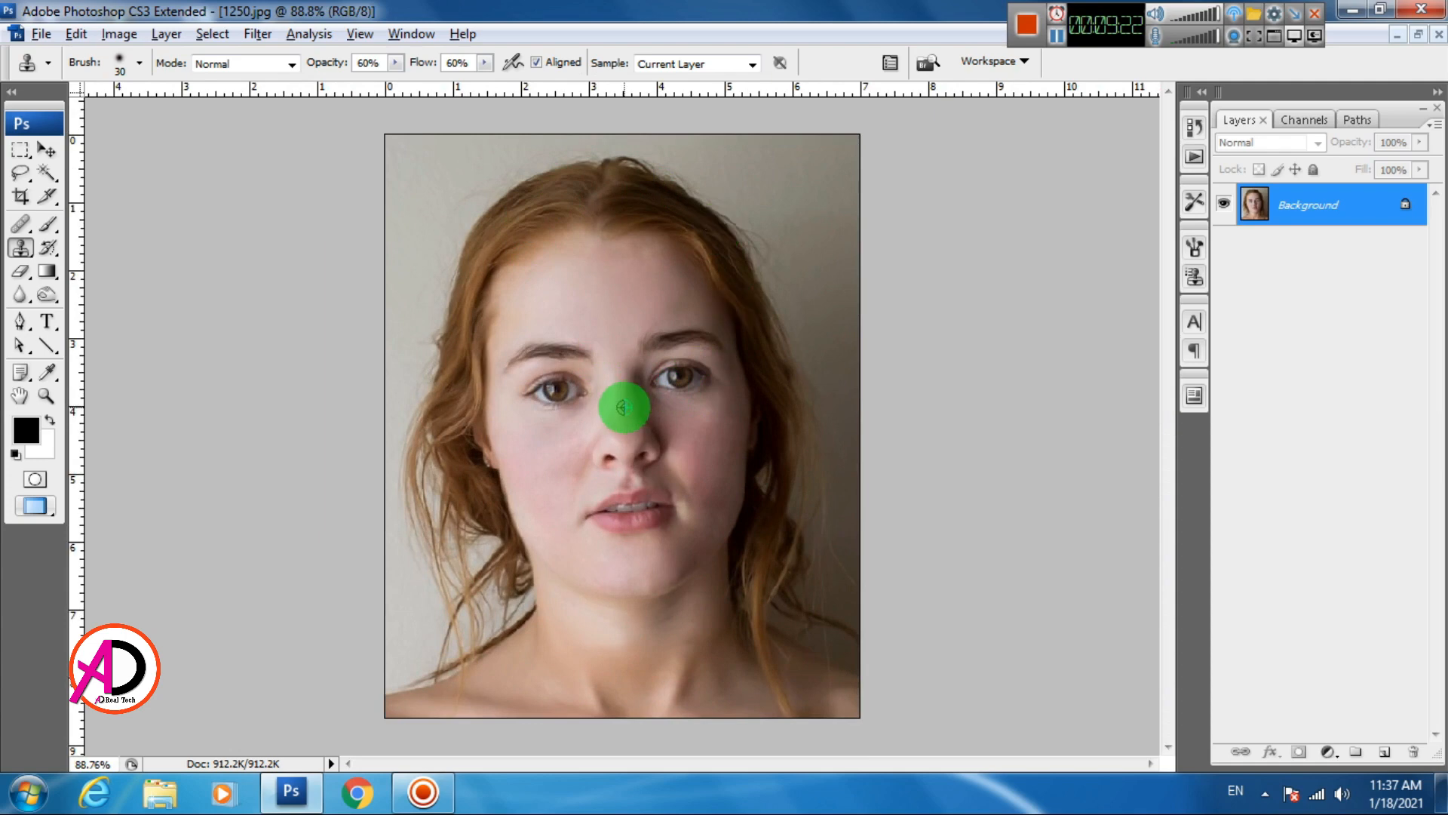
key(ctrl+plus)
key(ctrl+plus)
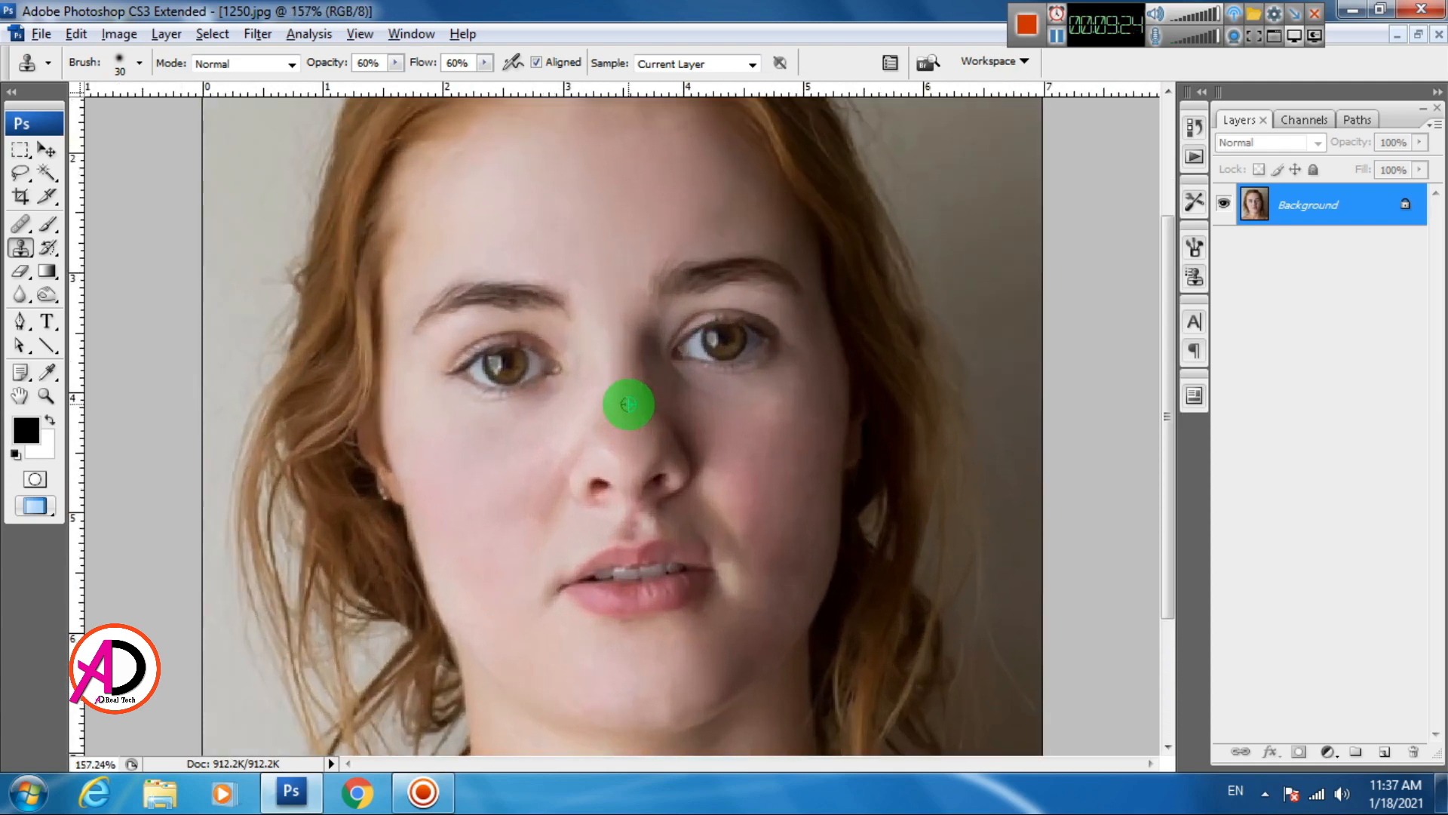
scroll(628, 404, up, 1)
scroll(467, 368, down, 3)
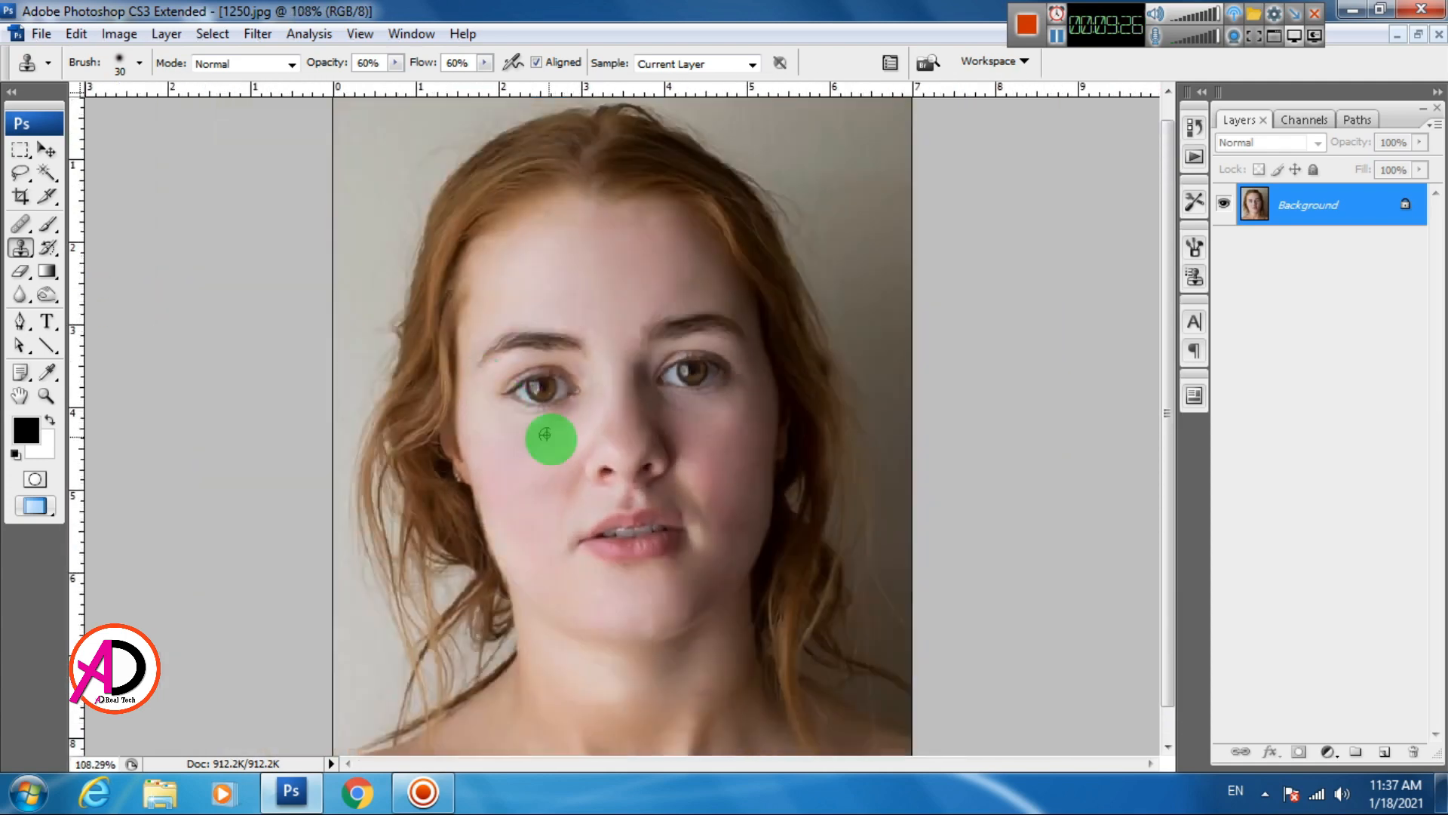
- Try Auto Levels on the portrait and undo it
key(ctrl+shift+l)
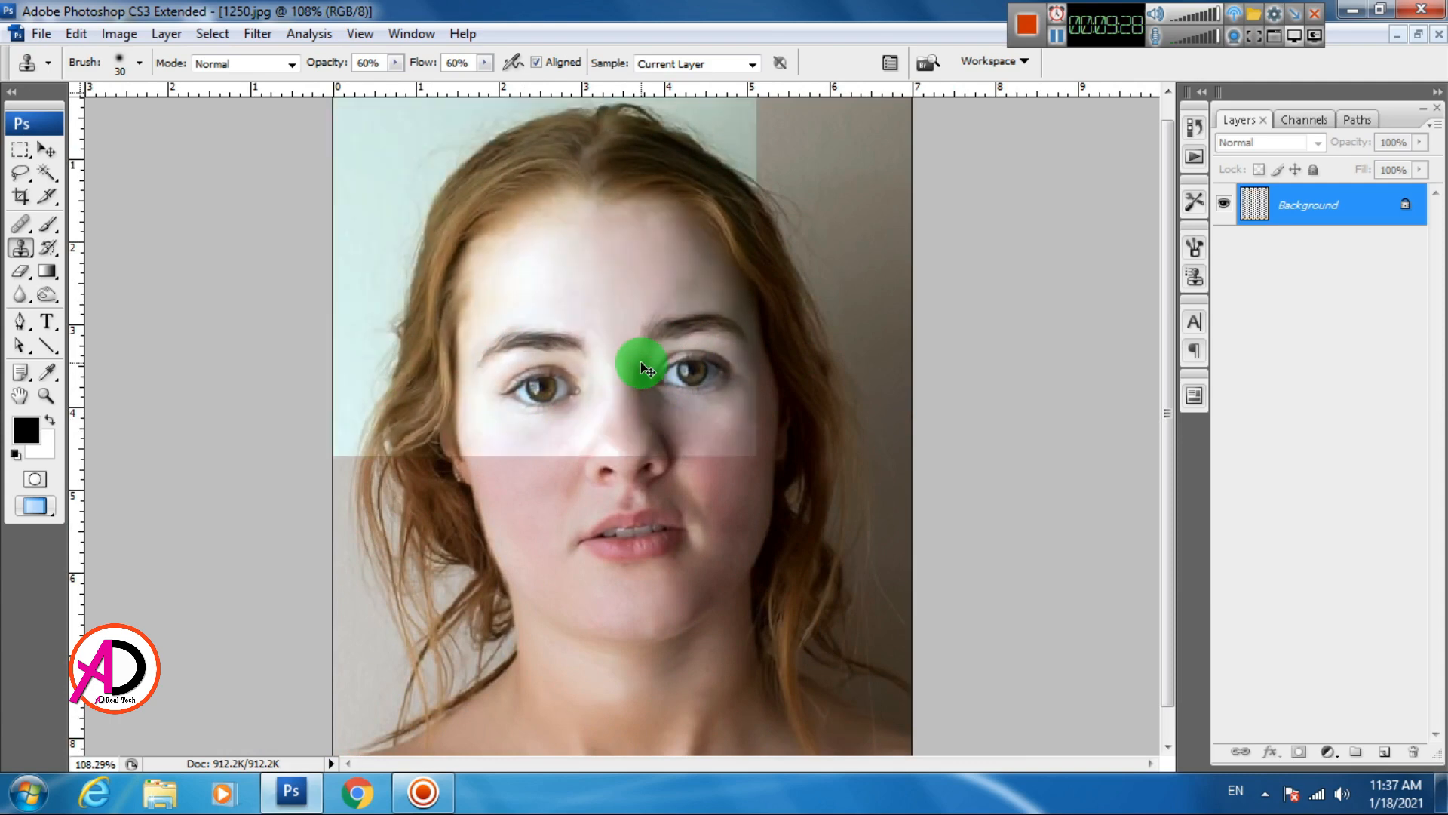
key(ctrl+z)
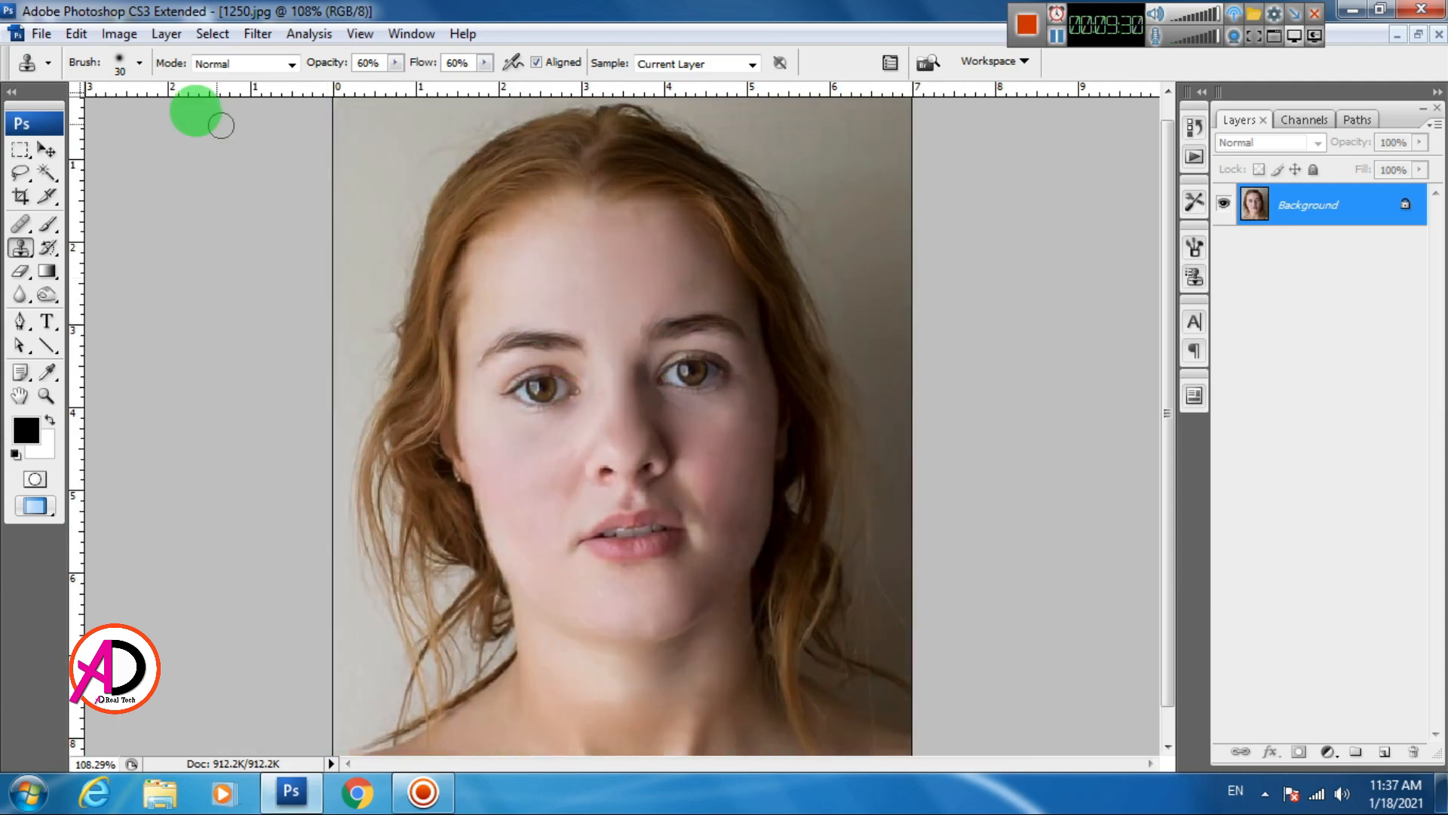
- Try Auto Color on the portrait and undo it
click(119, 33)
click(155, 87)
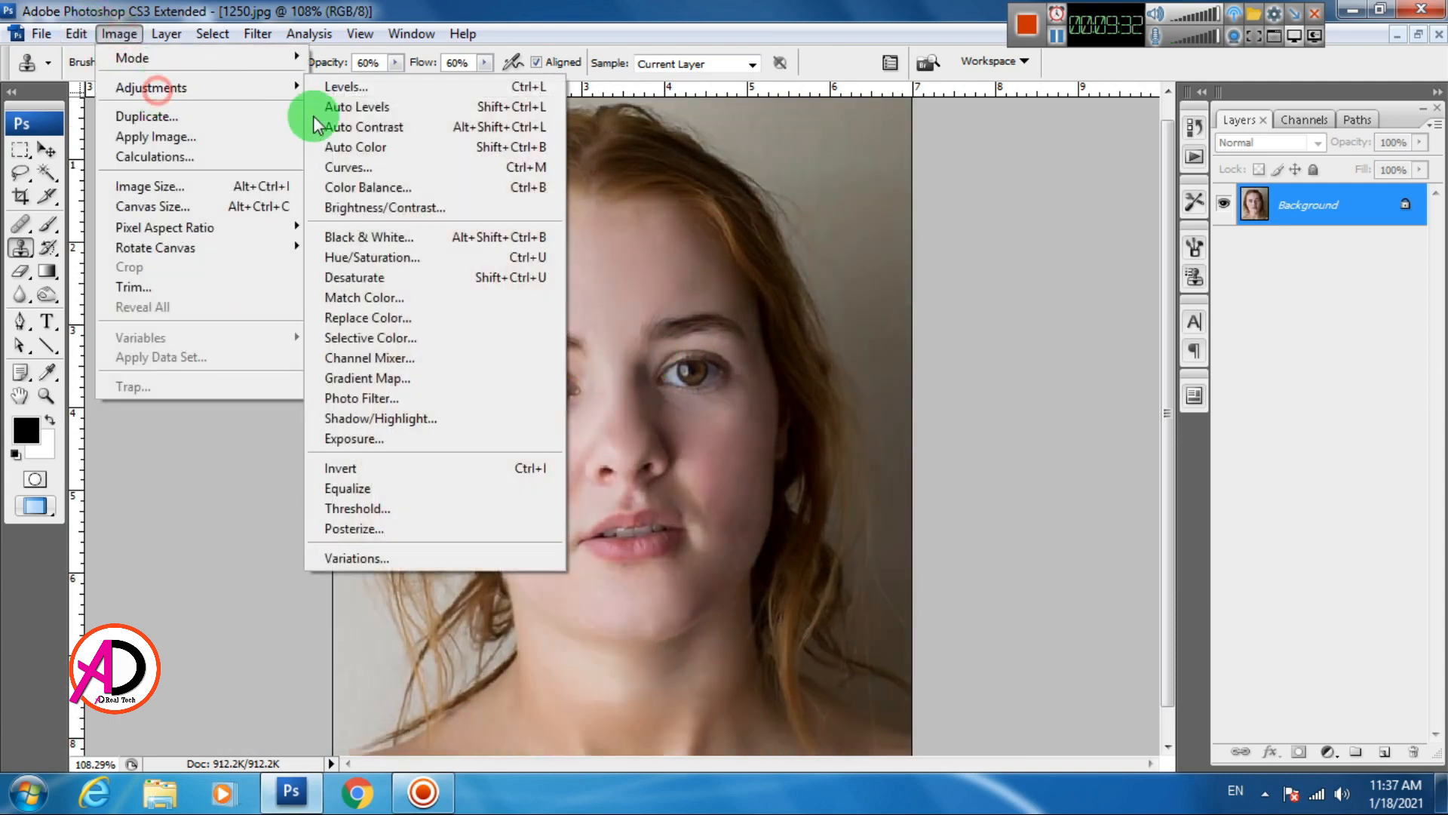
click(381, 147)
key(ctrl+z)
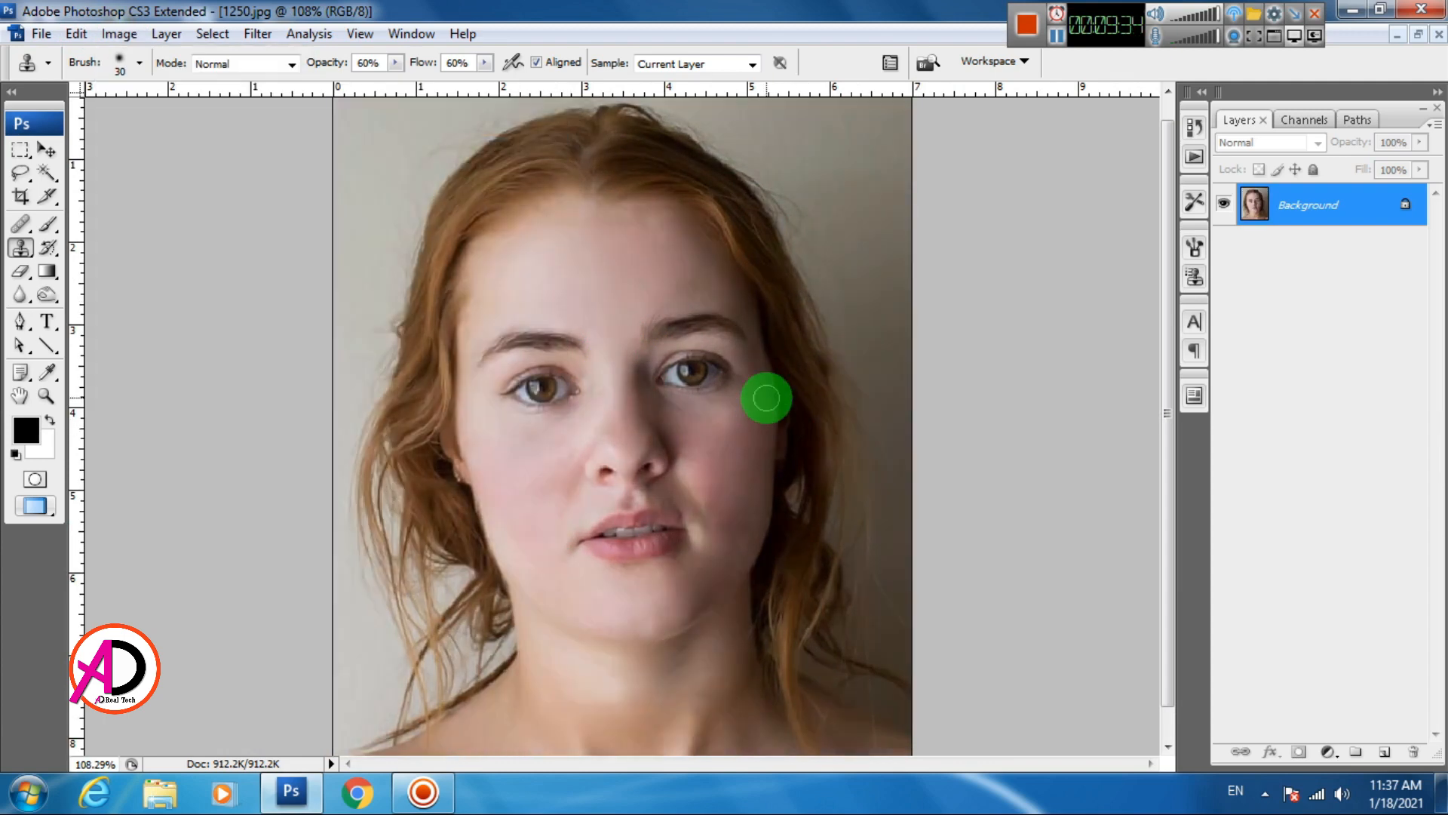
- Apply a Brightness/Contrast adjustment to the portrait with brightness set to 5 and the contrast lowered
click(119, 33)
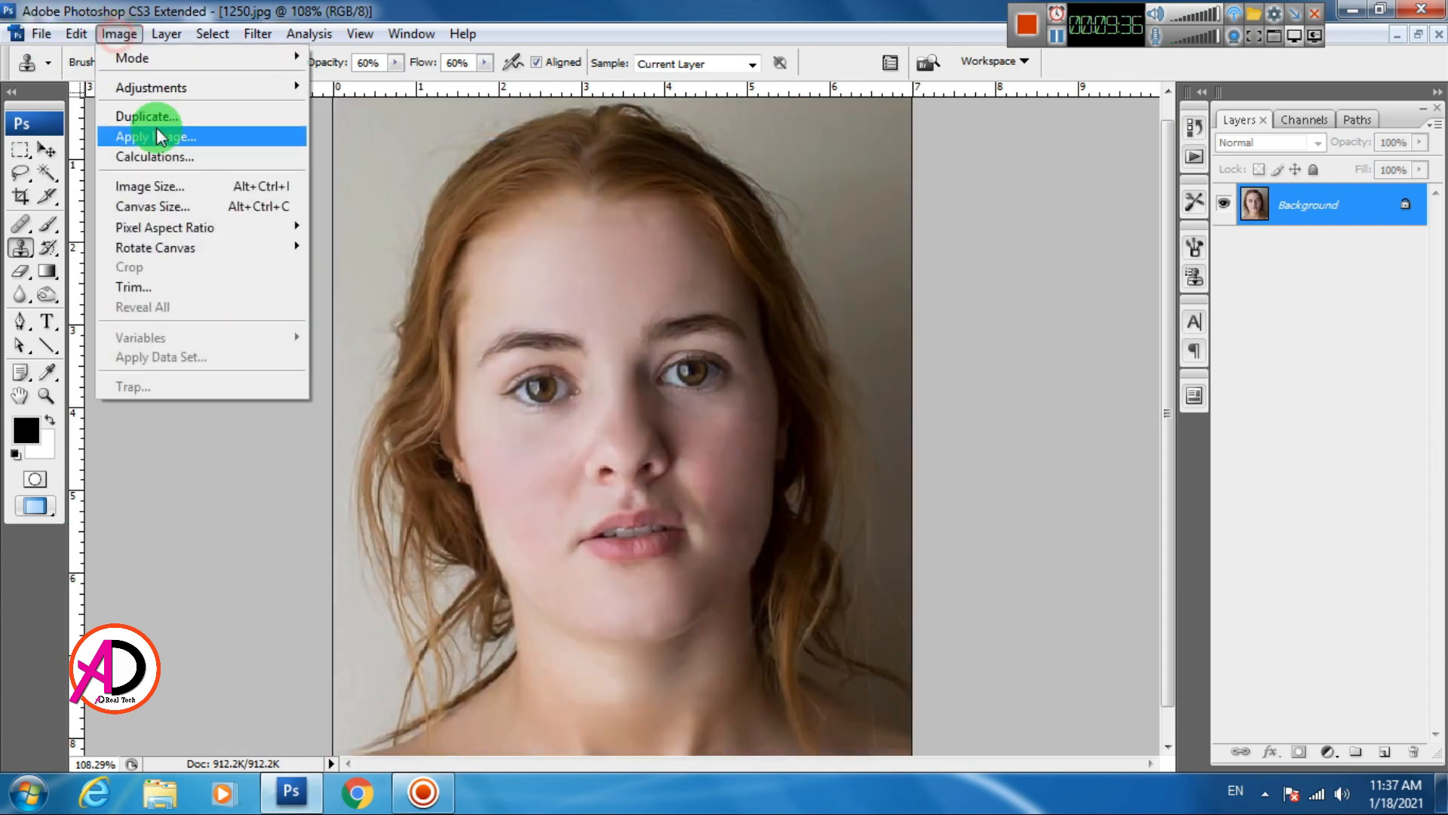
mouse_move(162, 97)
click(354, 202)
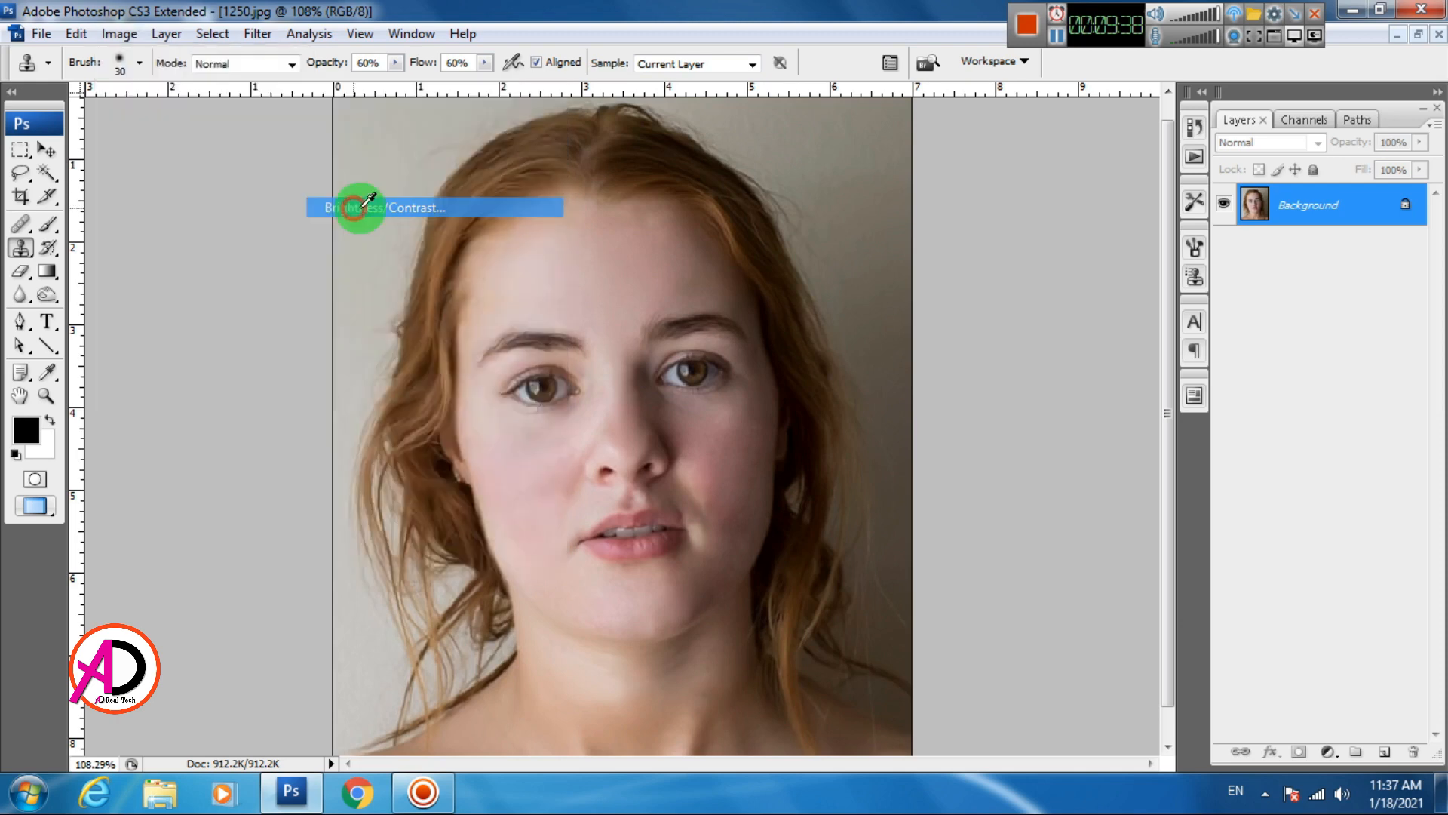
drag(931, 274, 938, 275)
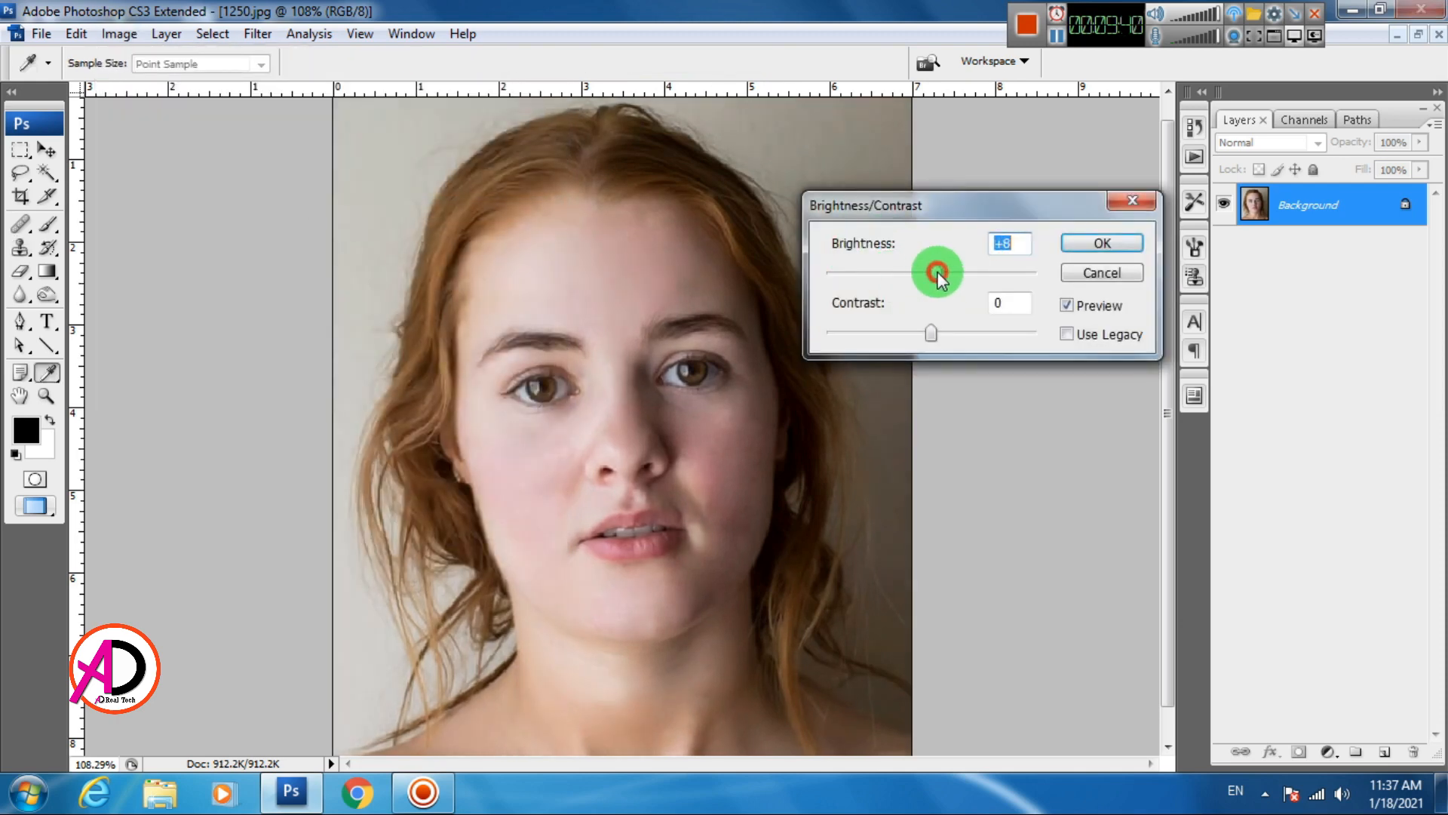
drag(933, 332, 902, 335)
drag(936, 275, 951, 283)
text(5)
key(Return)
key(s)
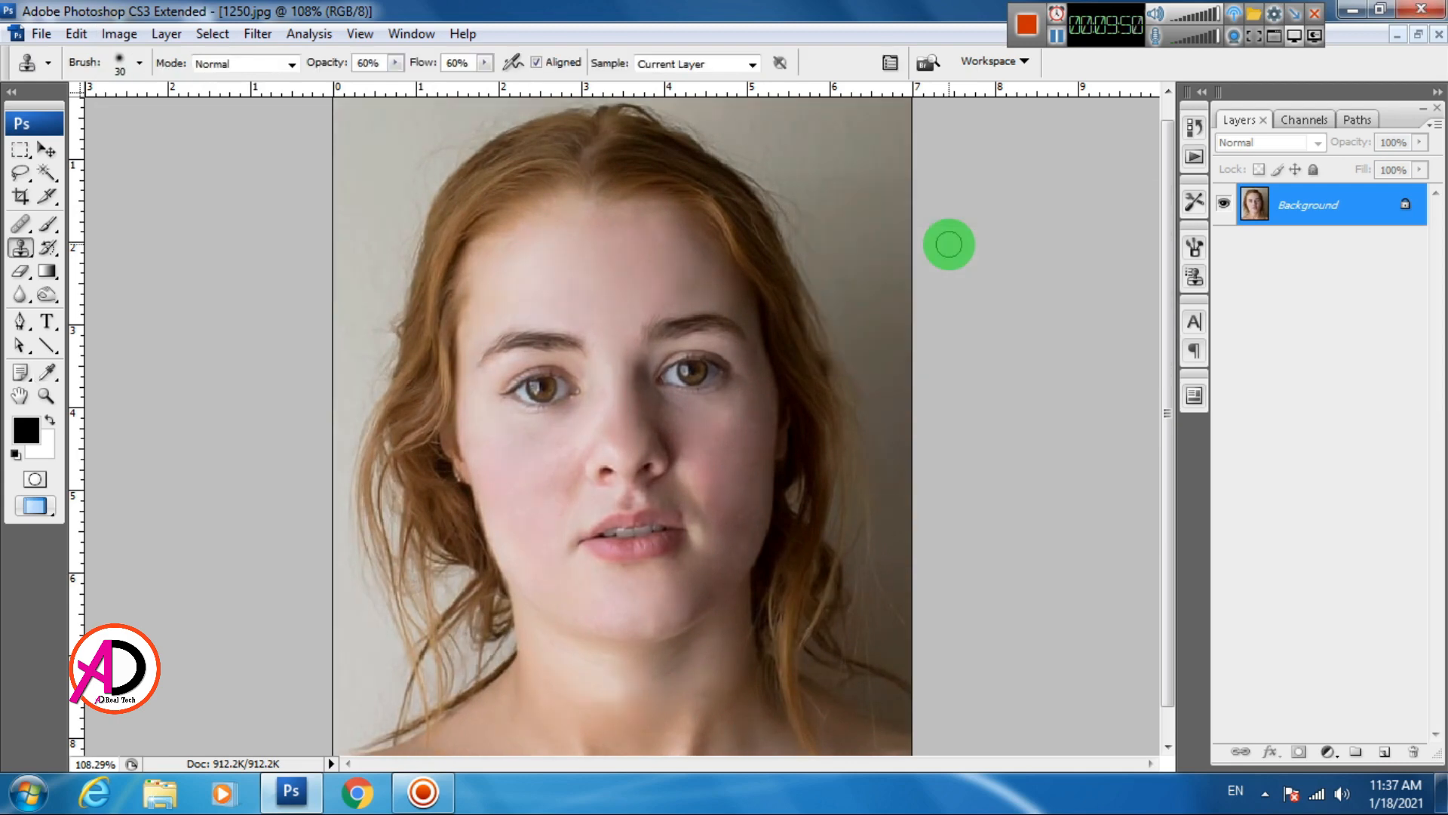
- Examine the whole adjusted portrait at a reduced magnification to check the overall result
key(ctrl+minus)
key(ctrl+minus)
key(ctrl+plus)
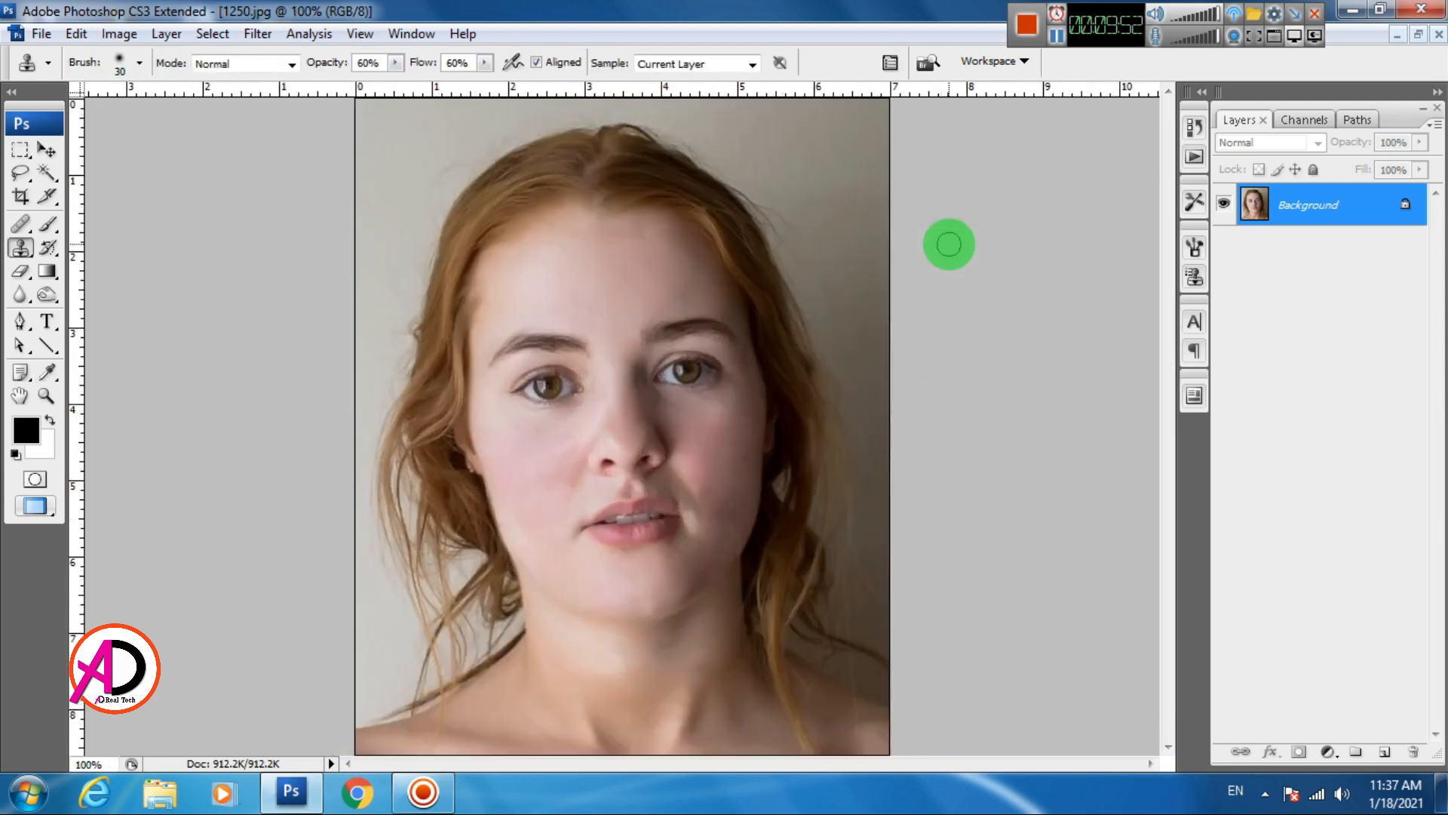
scroll(711, 430, down, 4)
scroll(711, 430, up, 2)
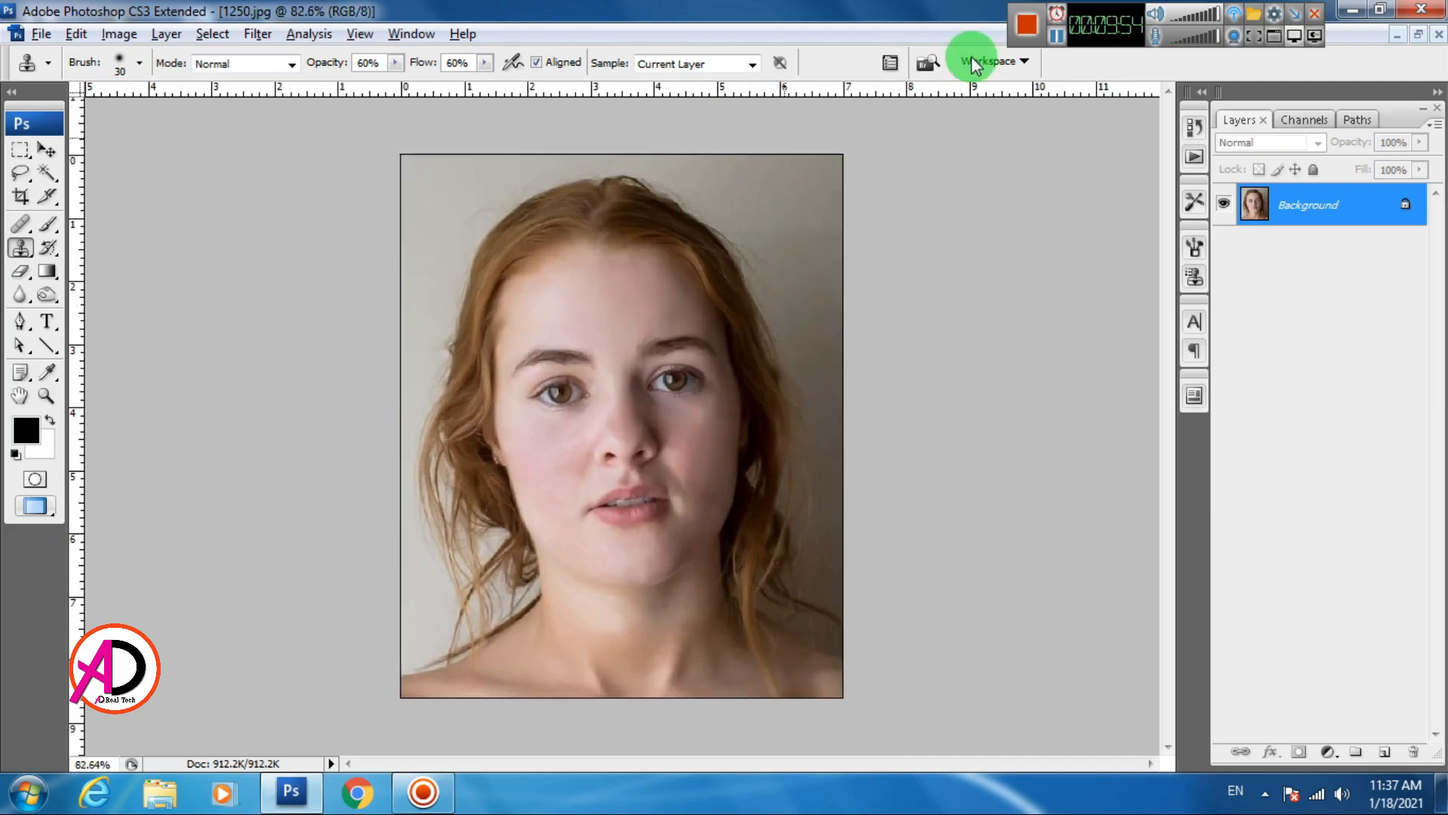